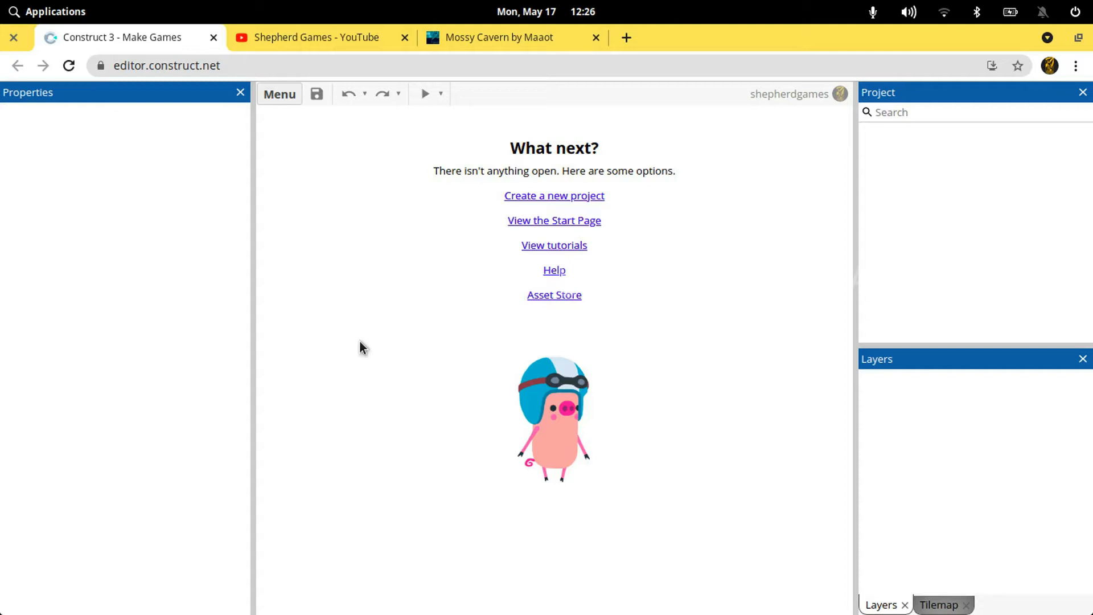
# Switch to the Mossy Cavern asset page and review the pack contents, license and list of downloadable files
pyautogui.click(490, 38)
pyautogui.scroll(-5, 92, 318)
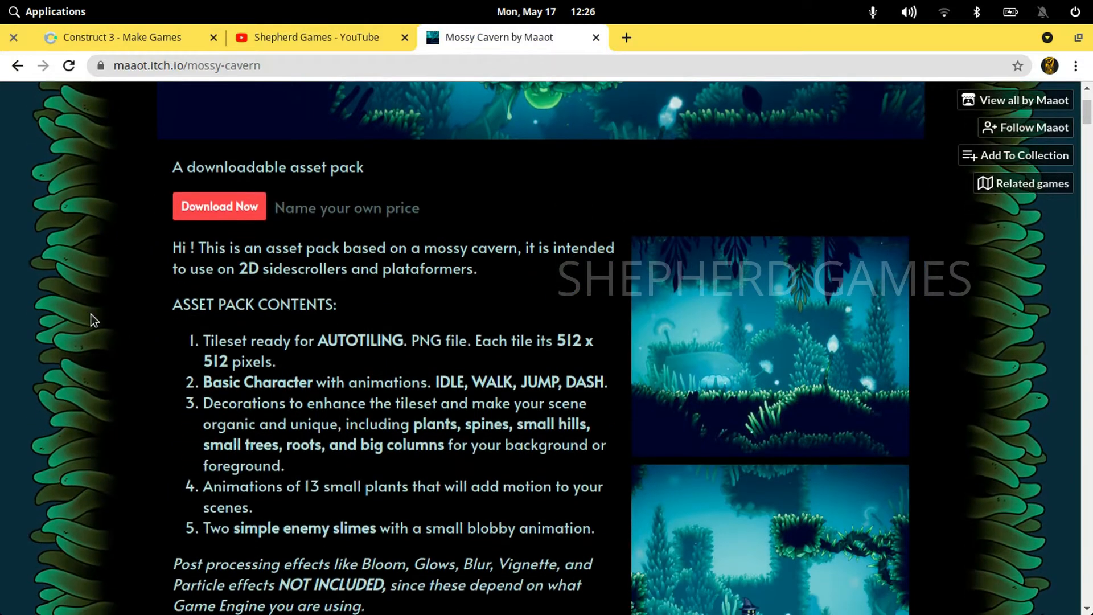
pyautogui.scroll(5, 91, 314)
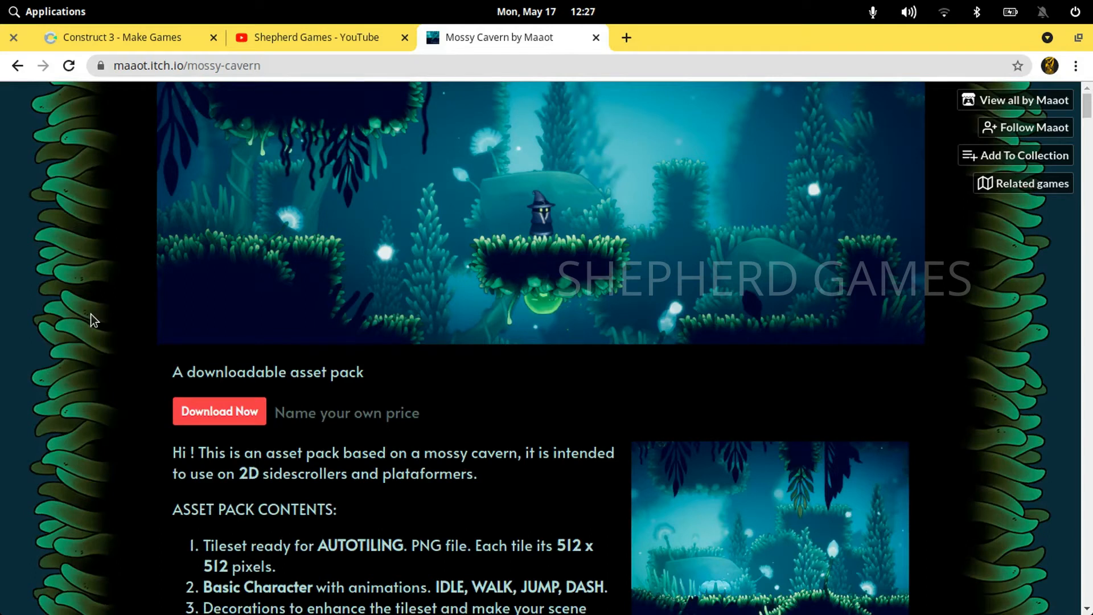
pyautogui.scroll(-3, 92, 318)
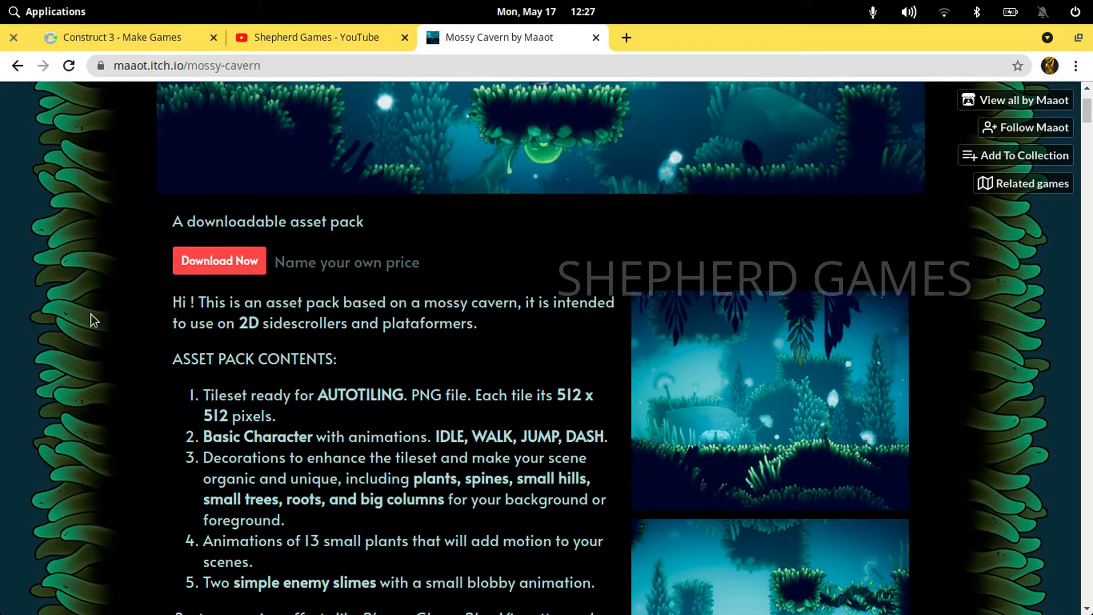
pyautogui.scroll(-1, 90, 313)
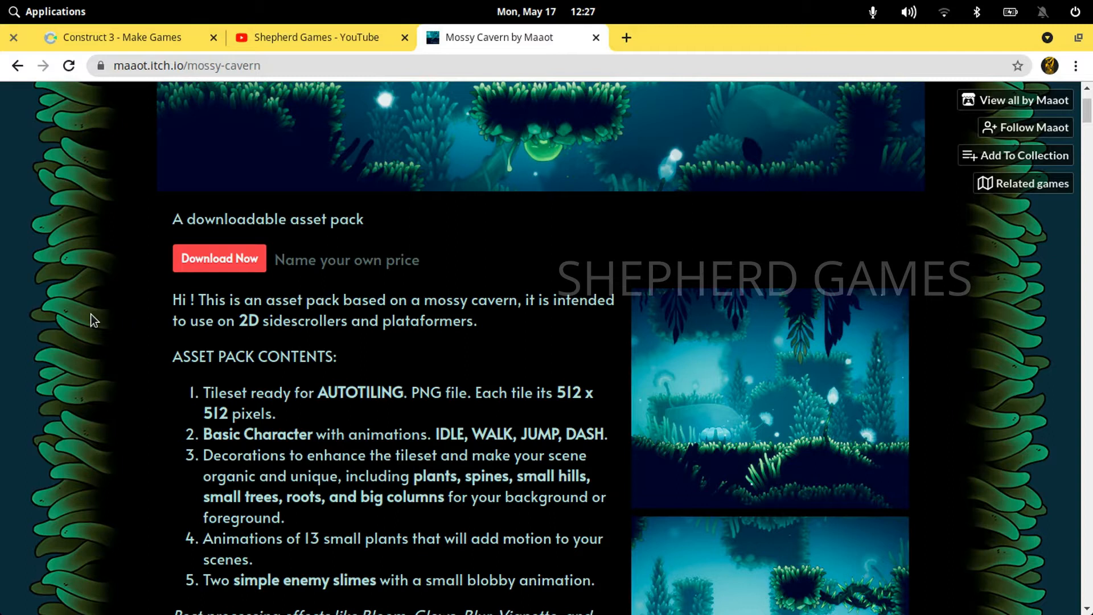
pyautogui.scroll(3, 90, 313)
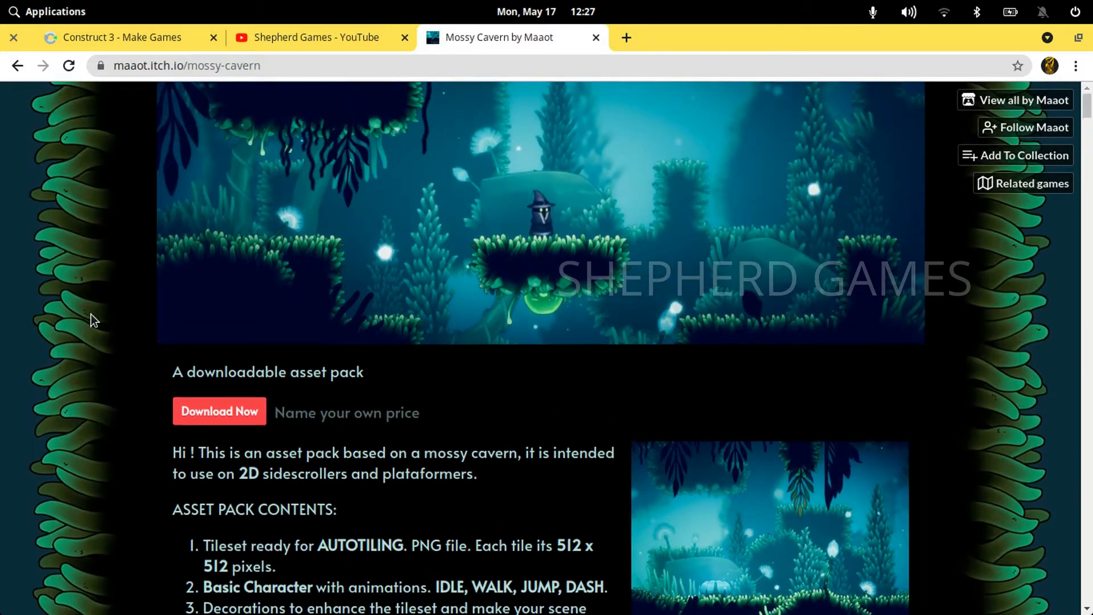
pyautogui.scroll(-12, 90, 313)
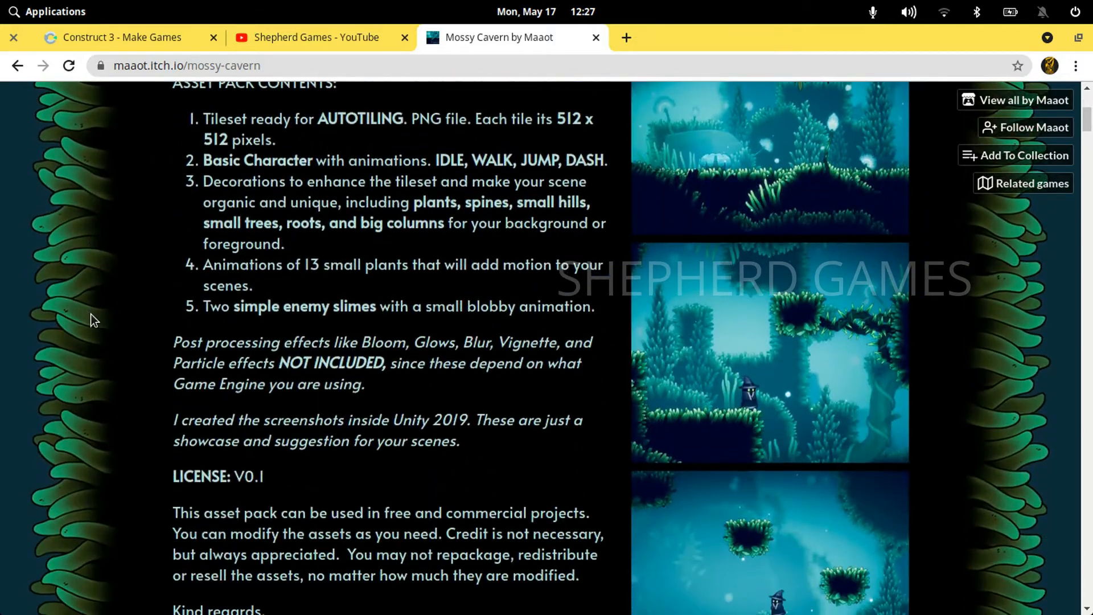
pyautogui.scroll(-5, 91, 313)
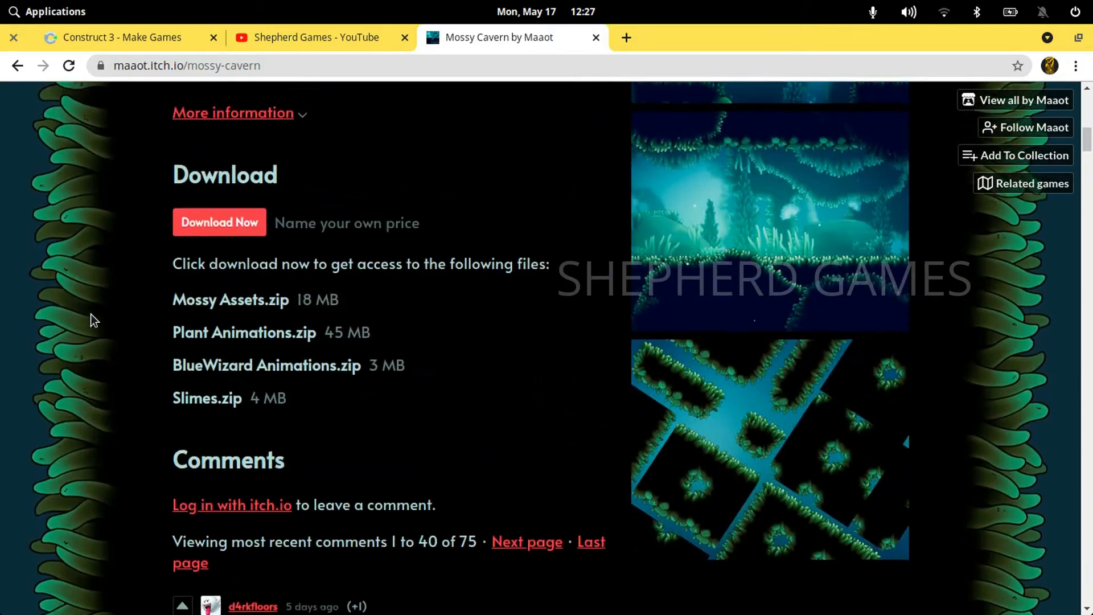
pyautogui.scroll(-3, 91, 314)
pyautogui.scroll(11, 91, 313)
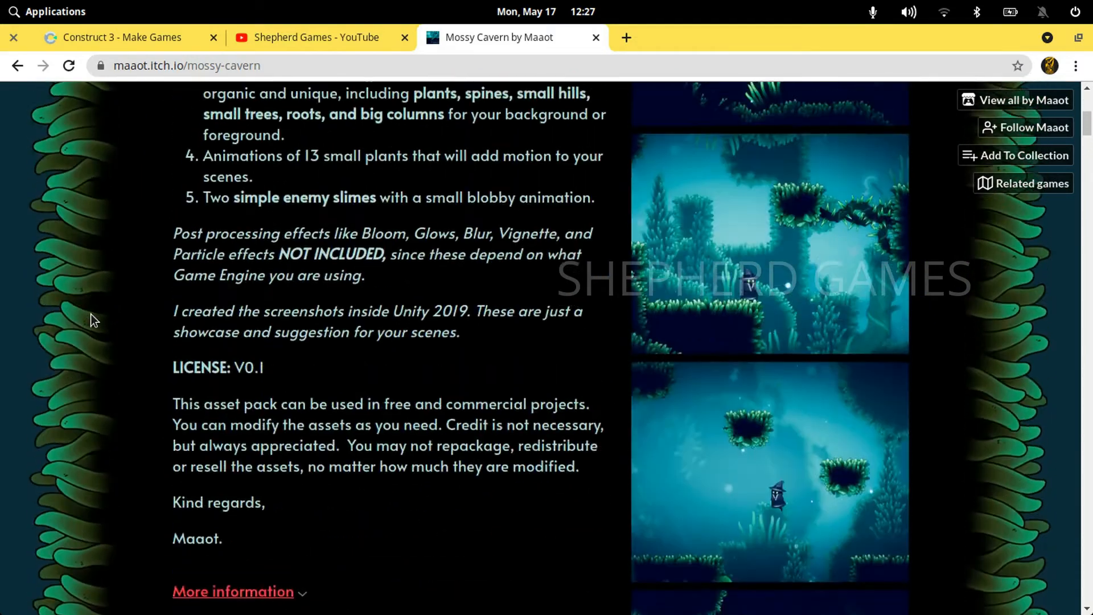
pyautogui.scroll(-7, 91, 313)
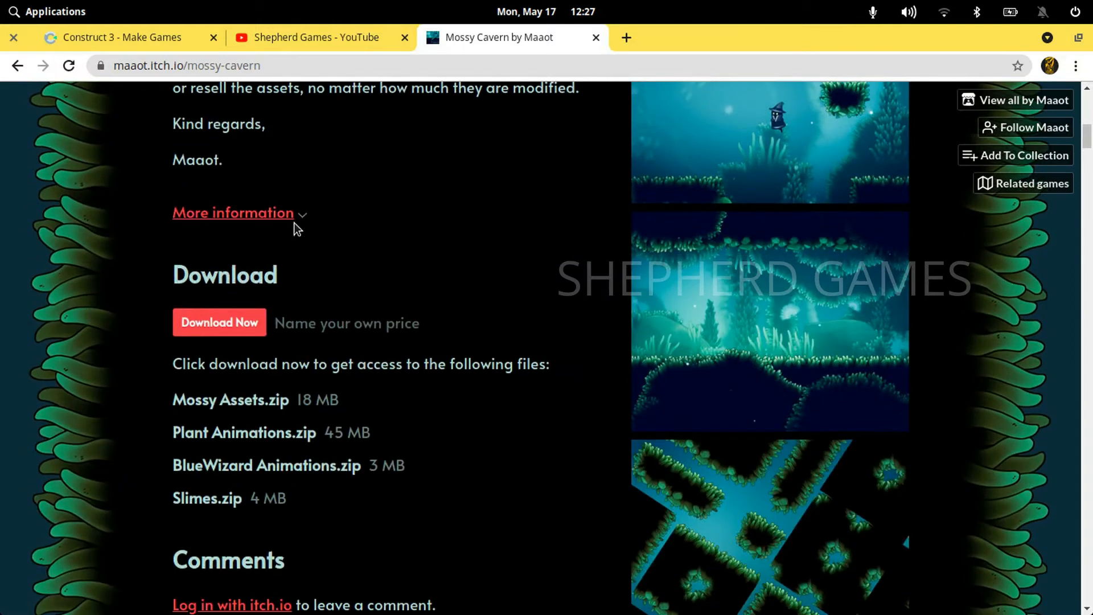
# Open the Mossy Cavern downloads page, declining the optional payment
pyautogui.click(238, 320)
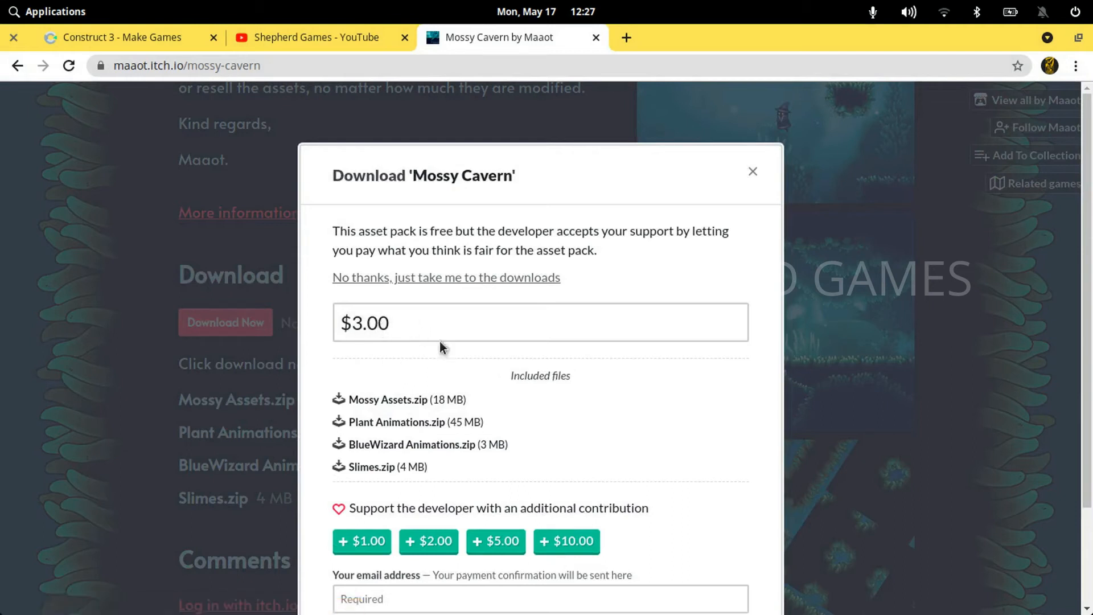
pyautogui.scroll(-3, 478, 362)
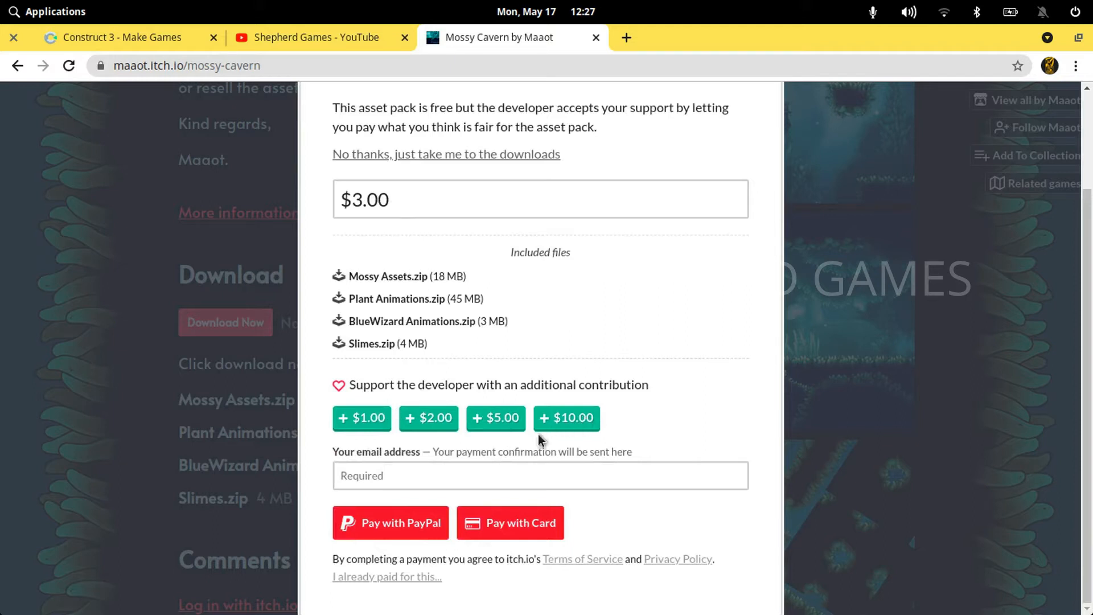
pyautogui.scroll(3, 495, 460)
pyautogui.scroll(-3, 494, 459)
pyautogui.scroll(3, 478, 475)
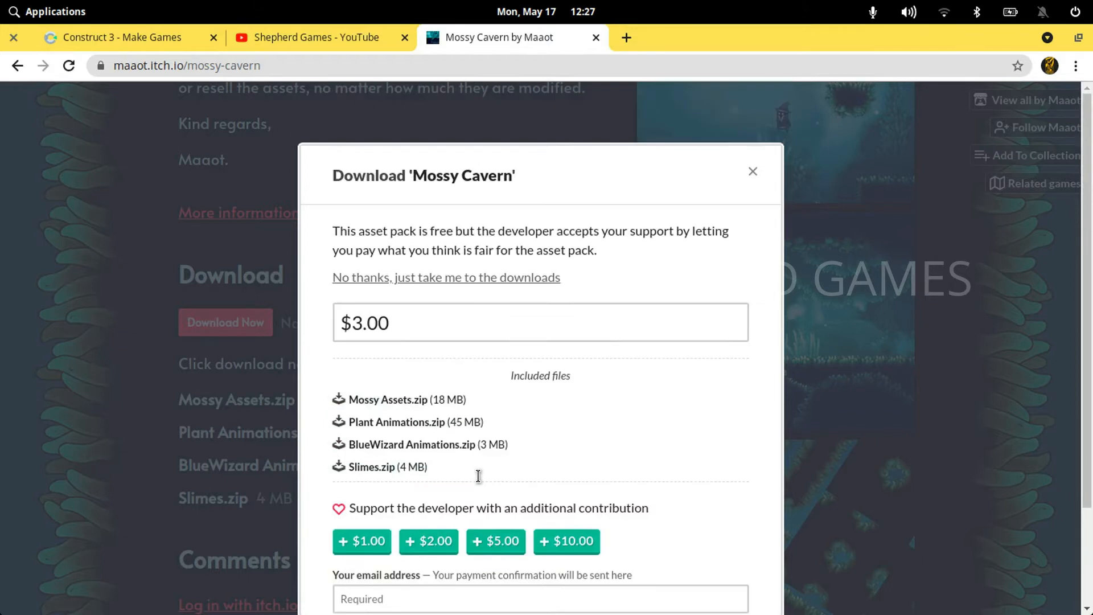
pyautogui.click(418, 277)
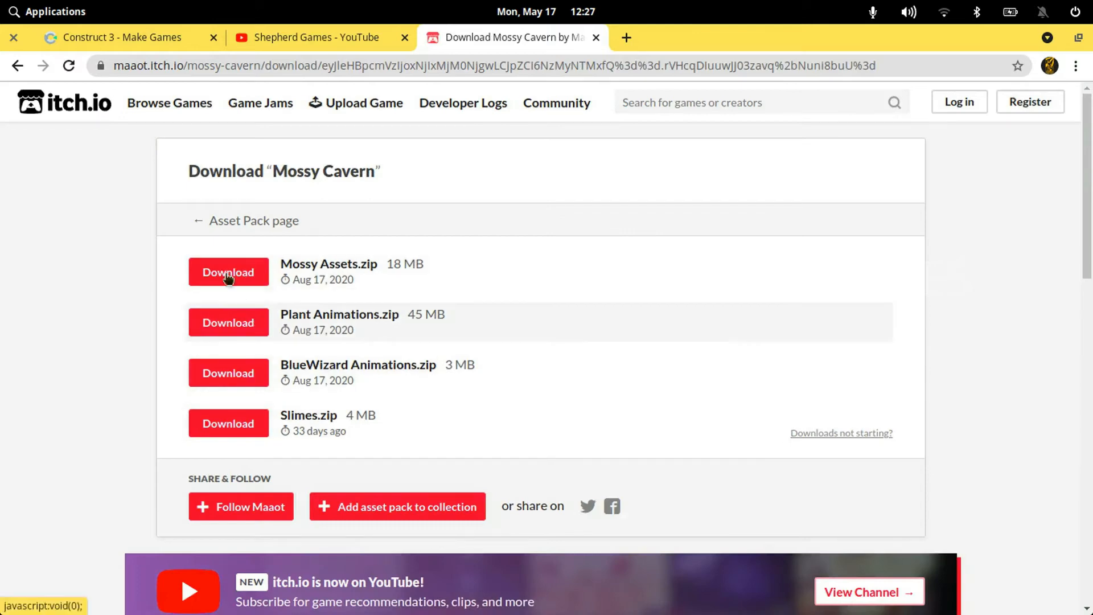
# Return to the Mossy Cavern page, open the creator's full catalogue and look over the other asset packs
pyautogui.click(19, 66)
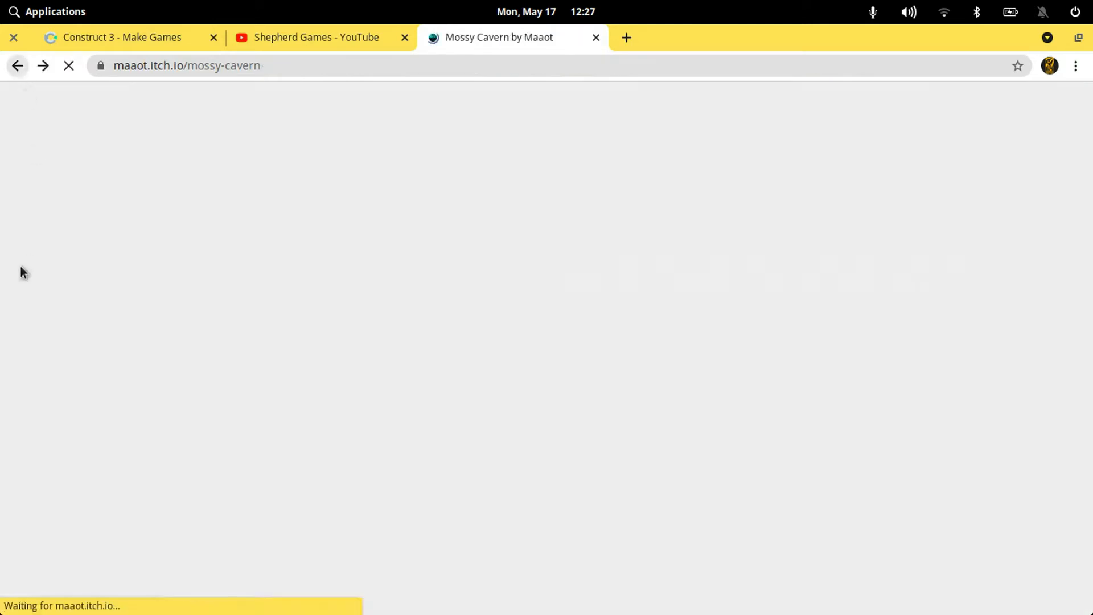
pyautogui.scroll(10, 20, 265)
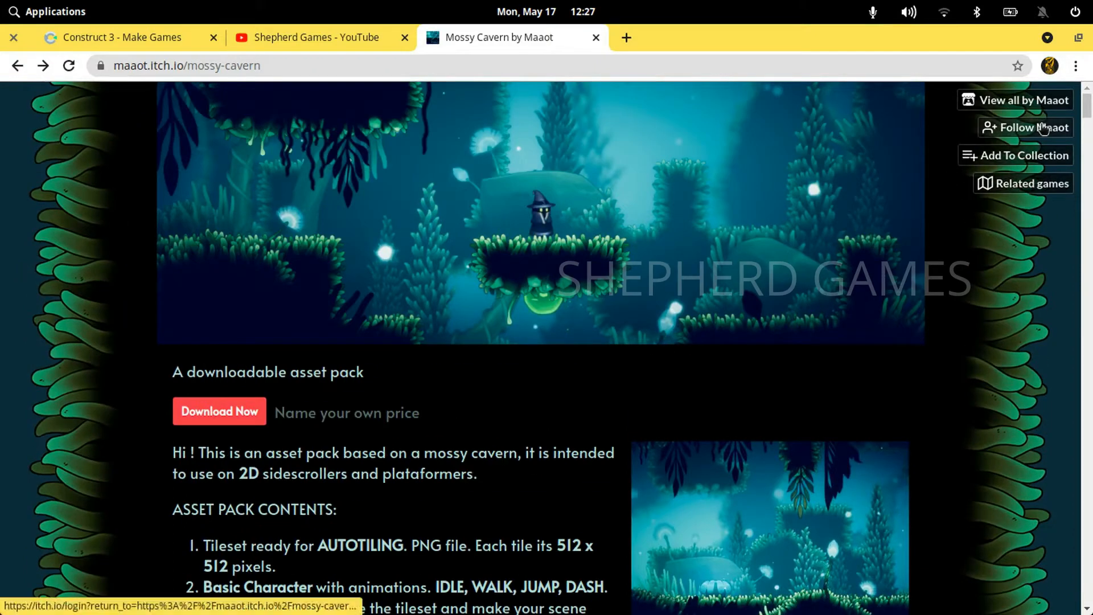
pyautogui.click(1002, 101)
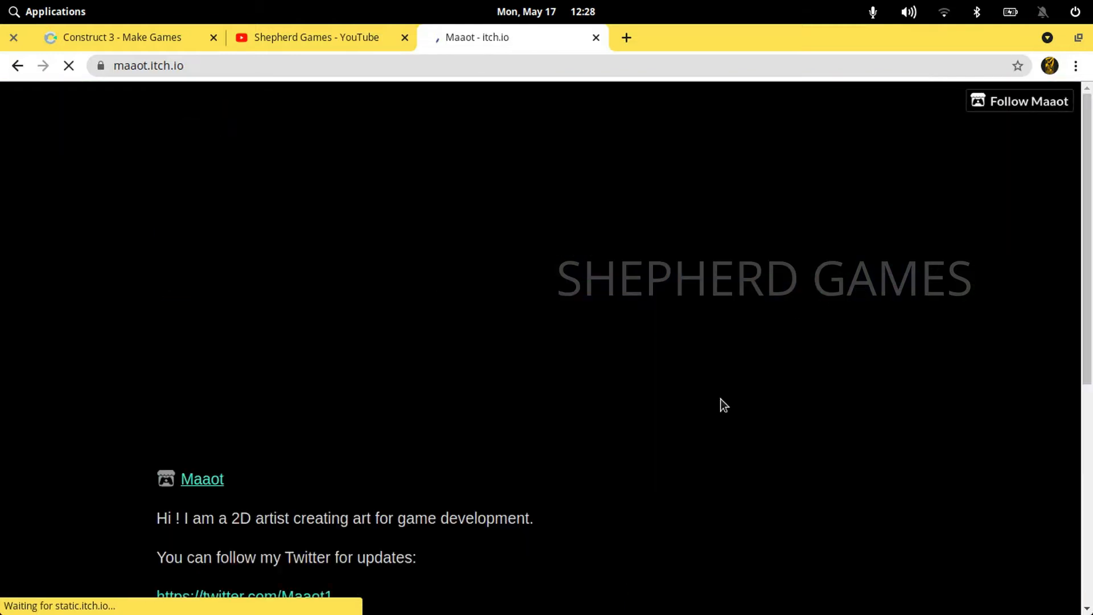
pyautogui.scroll(-6, 719, 405)
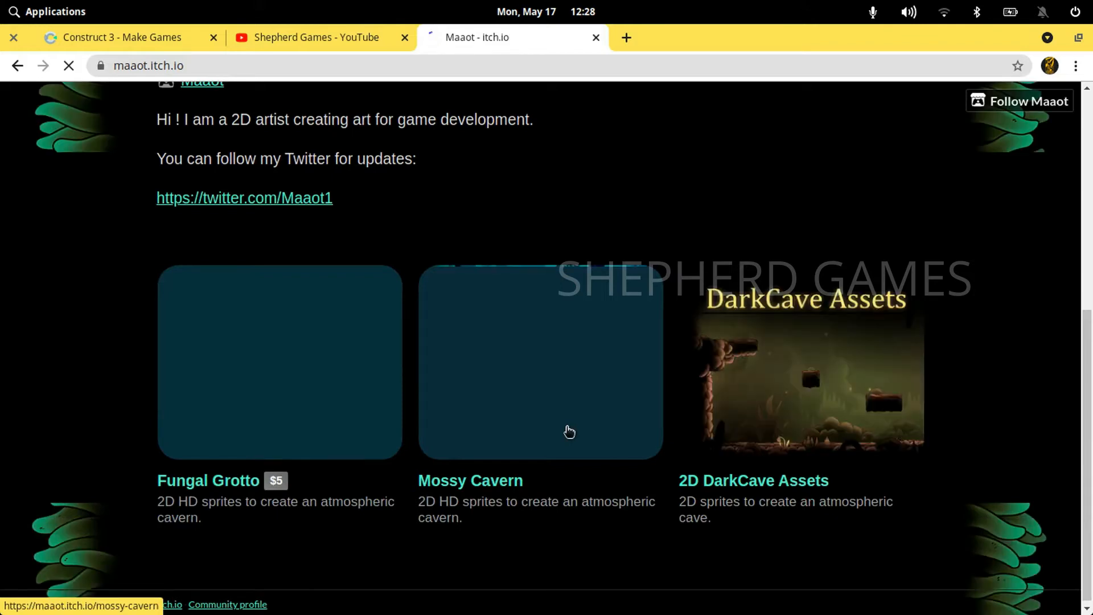
pyautogui.scroll(2, 82, 419)
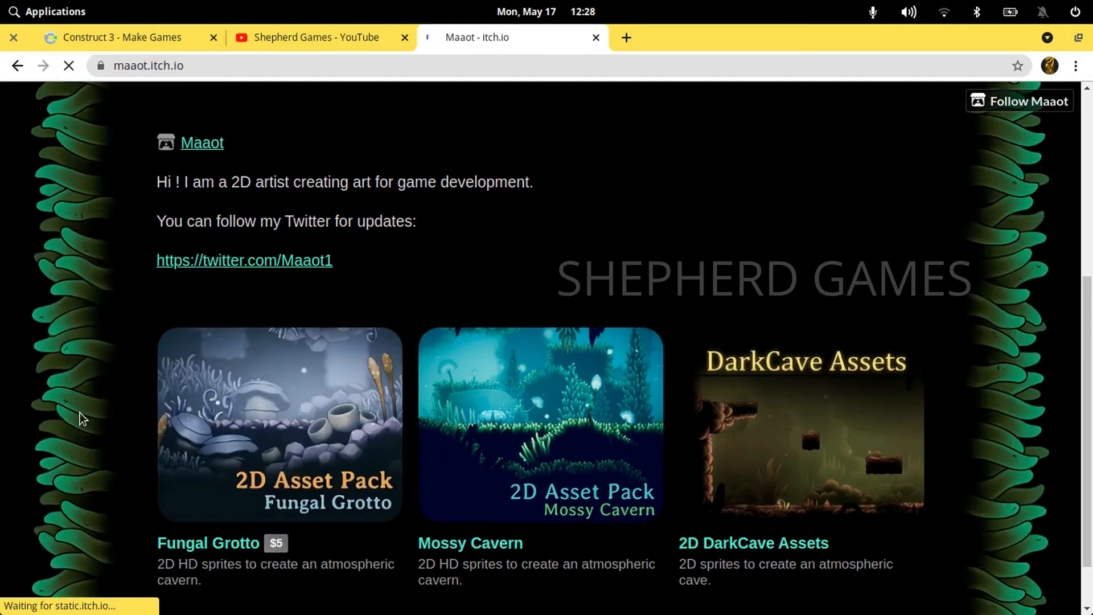
pyautogui.scroll(6, 82, 416)
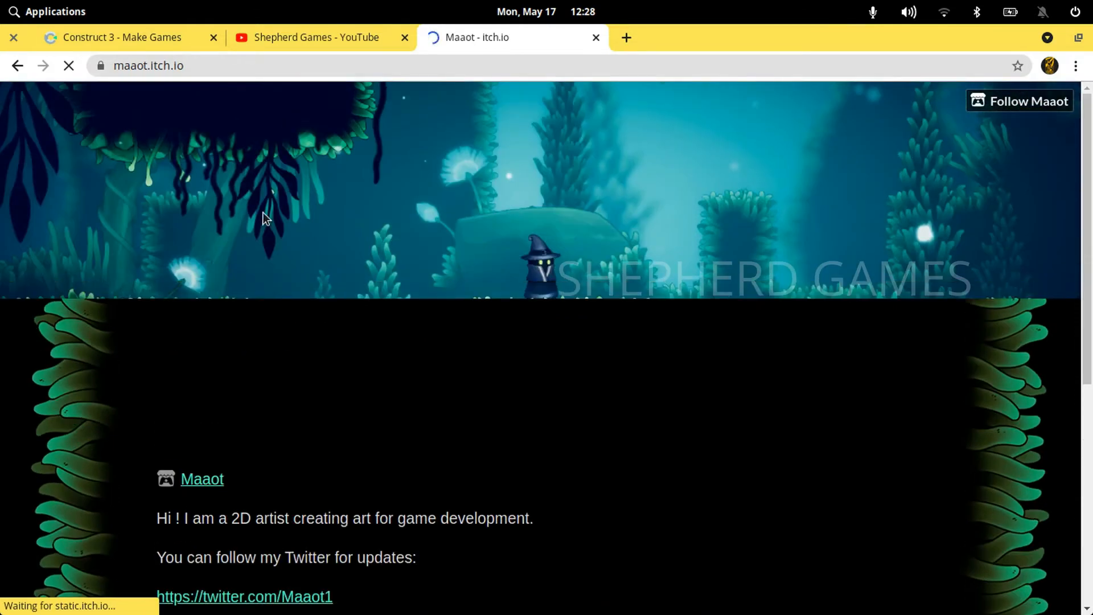
# Switch to Construct 3 and create a new project named Platformer with the 1080p landscape preset
pyautogui.click(163, 37)
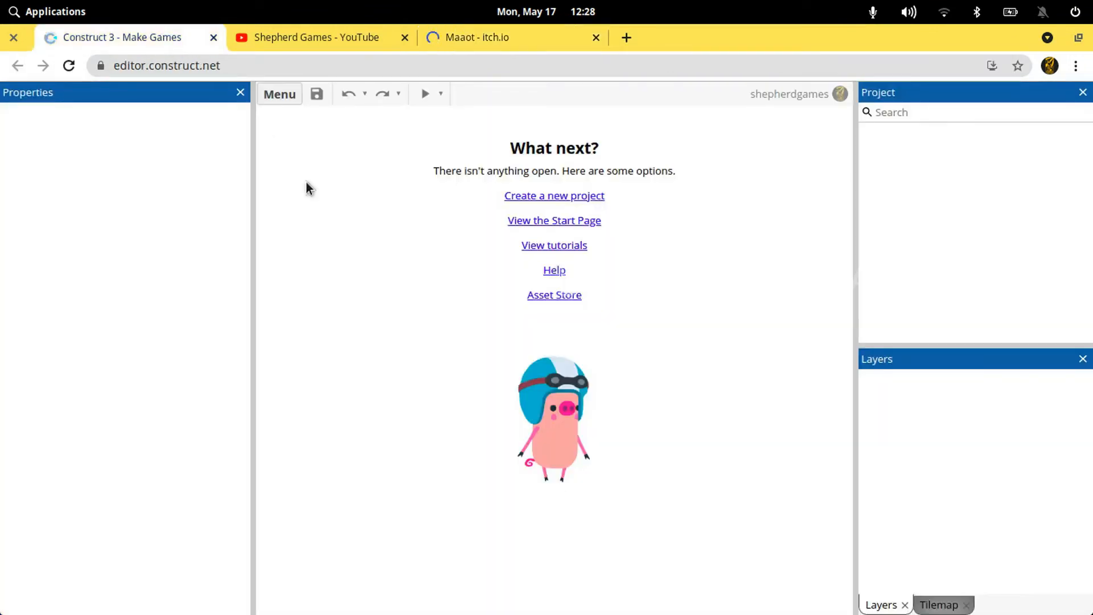
pyautogui.click(276, 98)
pyautogui.moveTo(341, 128)
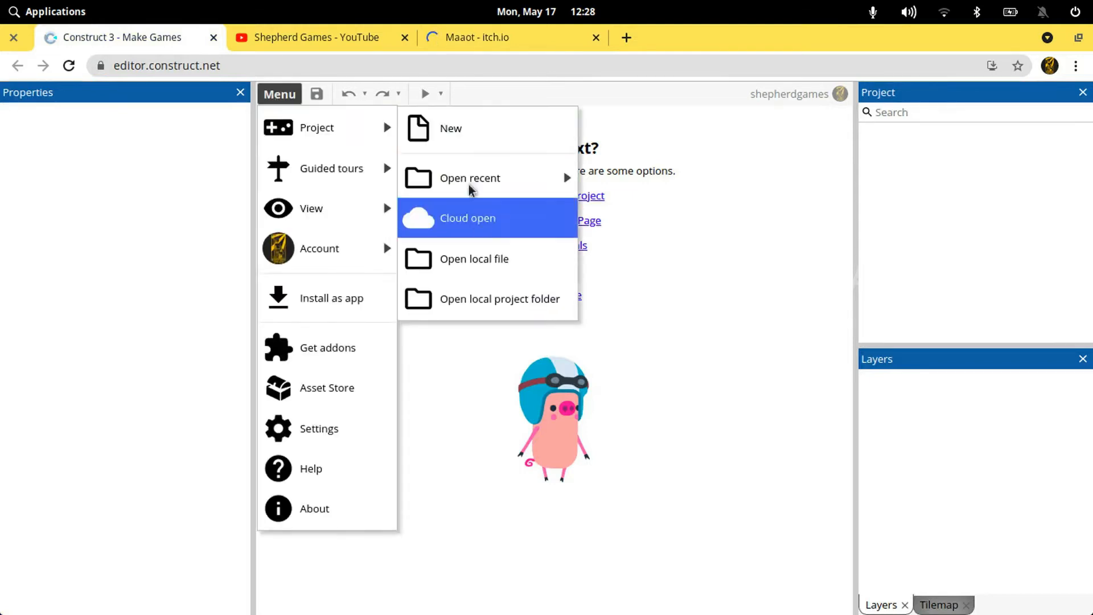
pyautogui.click(454, 126)
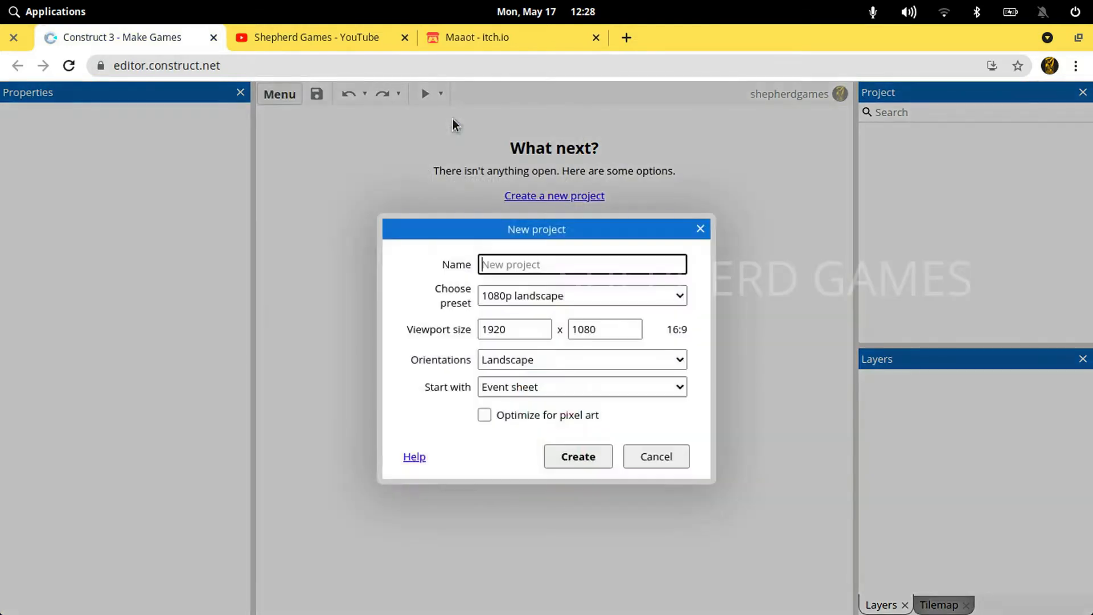
pyautogui.write('Platformer')
pyautogui.click(499, 295)
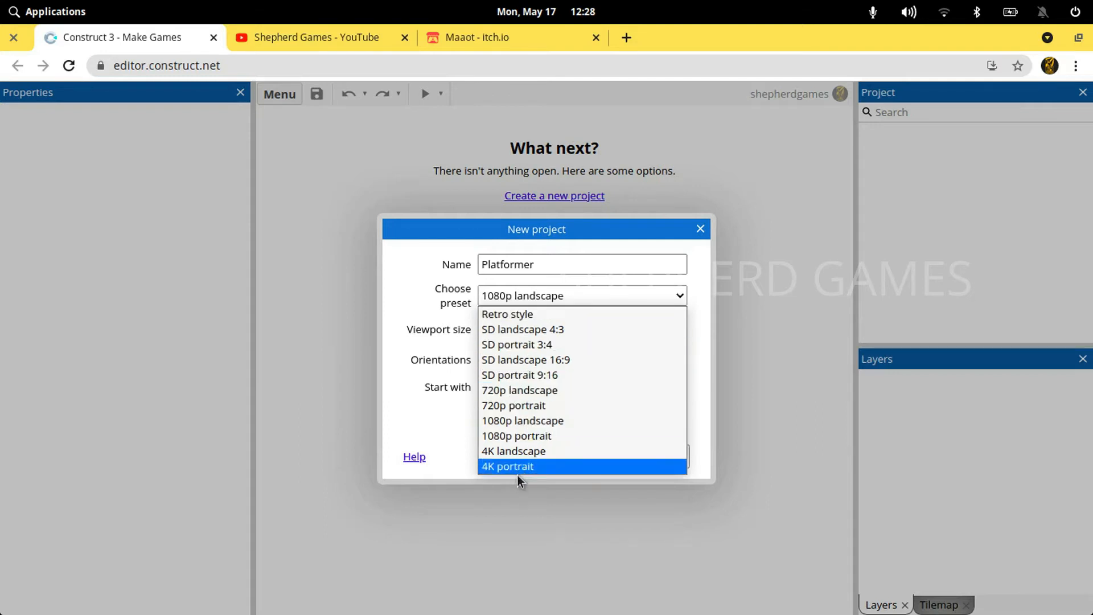
pyautogui.click(528, 422)
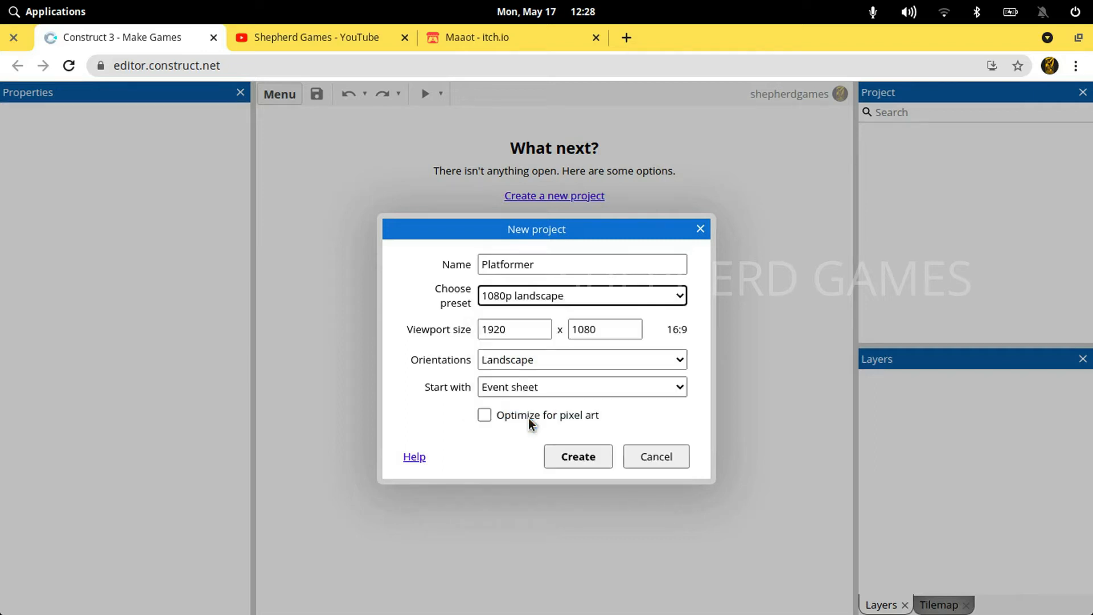
pyautogui.click(572, 466)
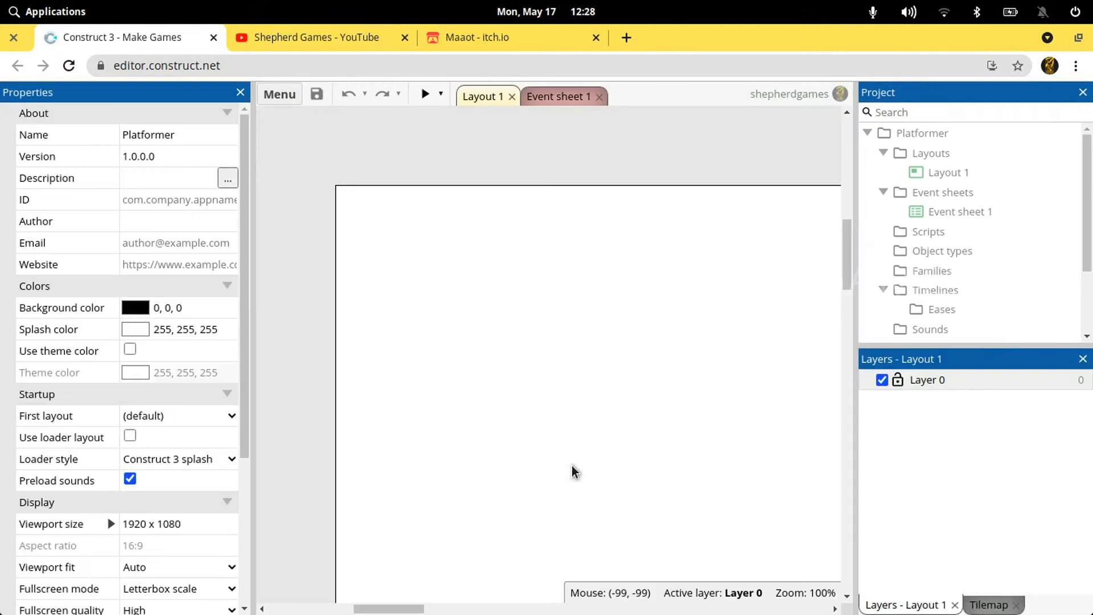
# Examine the full area of Layout 1, its viewport outline and the layout's properties
pyautogui.click(694, 346)
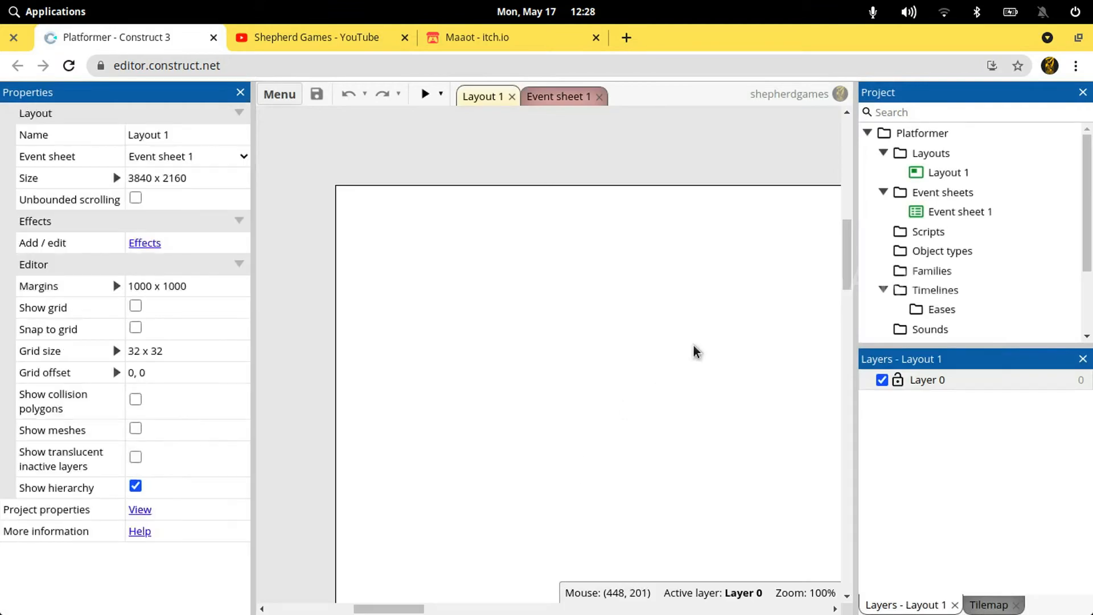
pyautogui.keyDown('ctrl'); pyautogui.scroll(-10, 694, 351); pyautogui.keyUp('ctrl')
pyautogui.keyDown('ctrl'); pyautogui.scroll(-2, 693, 351); pyautogui.keyUp('ctrl')
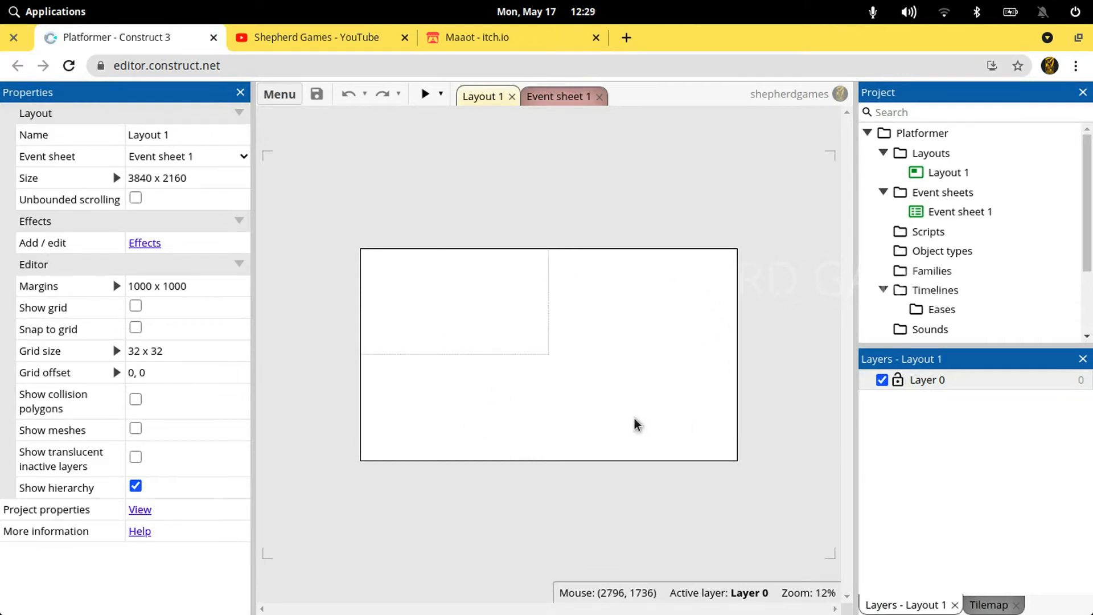
pyautogui.keyDown('ctrl'); pyautogui.scroll(1, 369, 323); pyautogui.keyUp('ctrl')
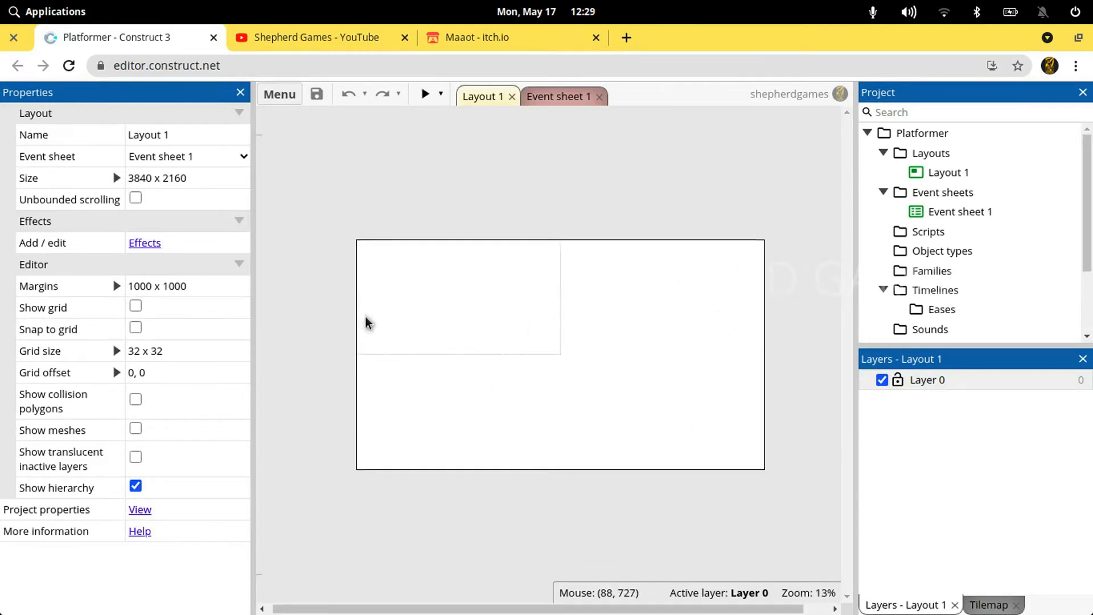
pyautogui.keyDown('ctrl'); pyautogui.scroll(5, 368, 322); pyautogui.keyUp('ctrl')
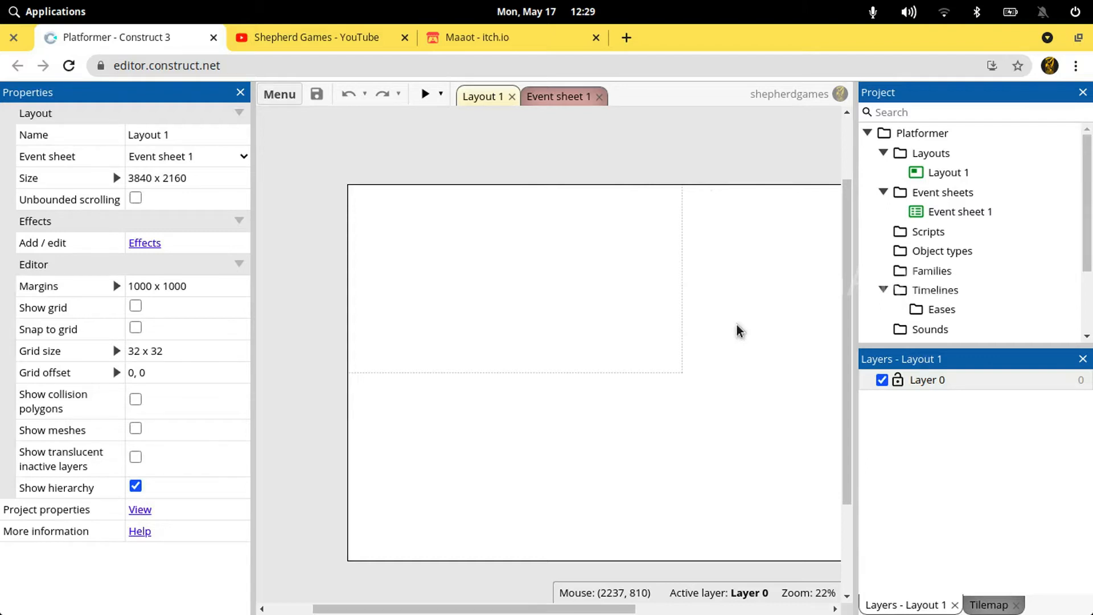
pyautogui.keyDown('ctrl'); pyautogui.scroll(-4, 737, 331); pyautogui.keyUp('ctrl')
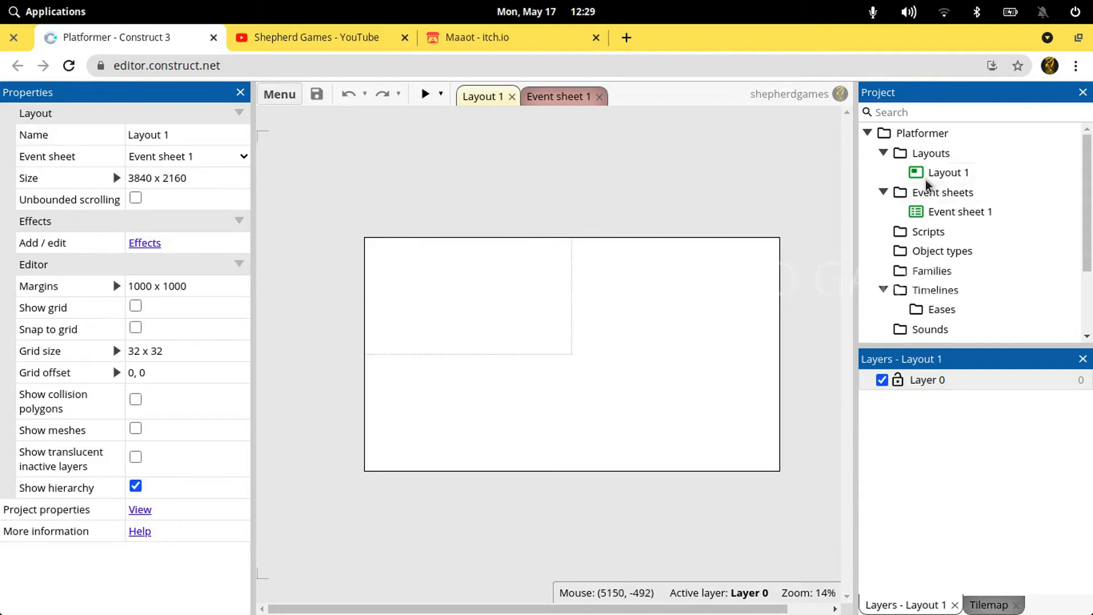
pyautogui.click(920, 214)
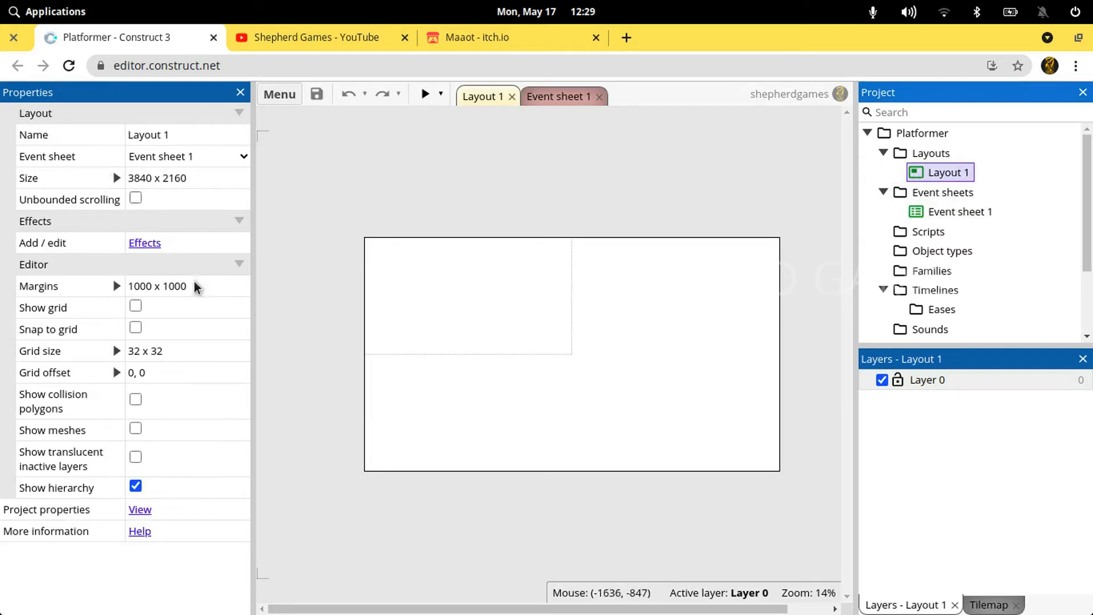
# Open the project's properties, rename the project to Platformer Forest and undo the rename
pyautogui.click(942, 137)
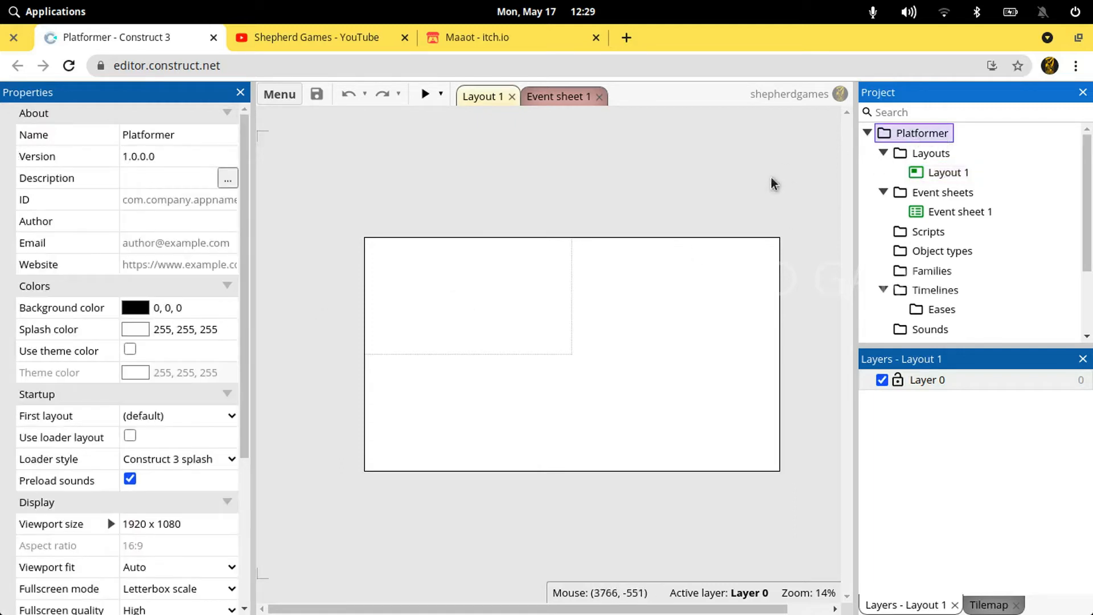
pyautogui.scroll(-4, 99, 439)
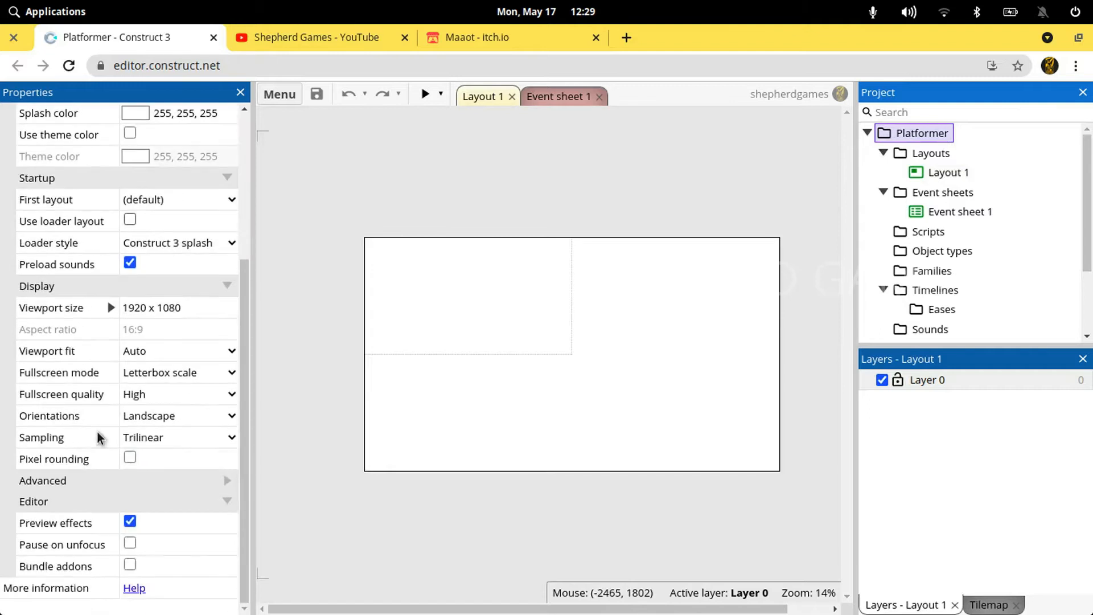
pyautogui.scroll(4, 99, 438)
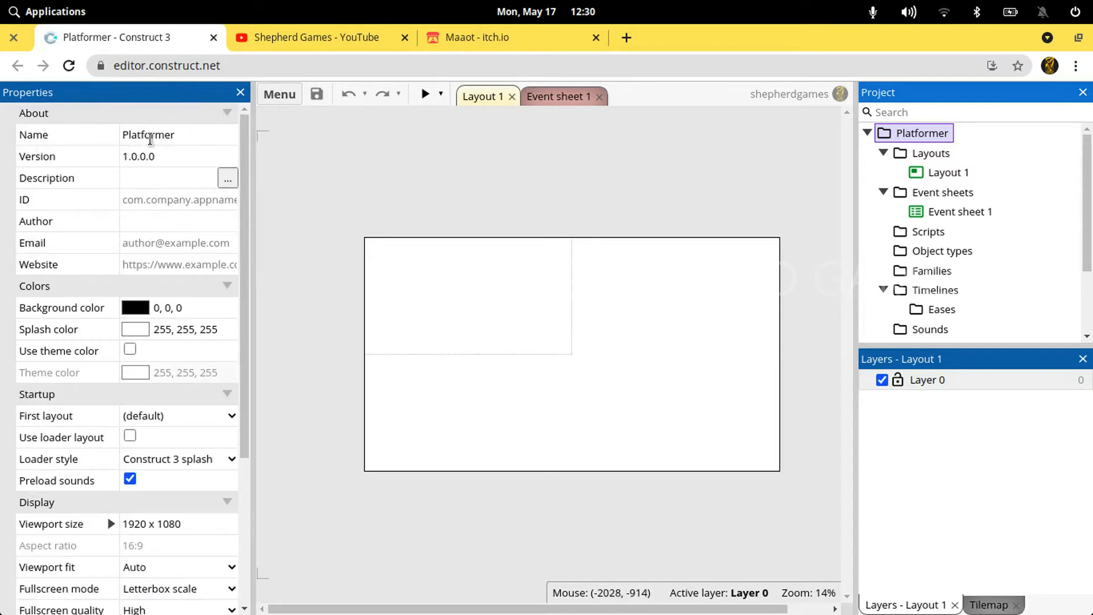
pyautogui.click(149, 137)
pyautogui.press('Right')
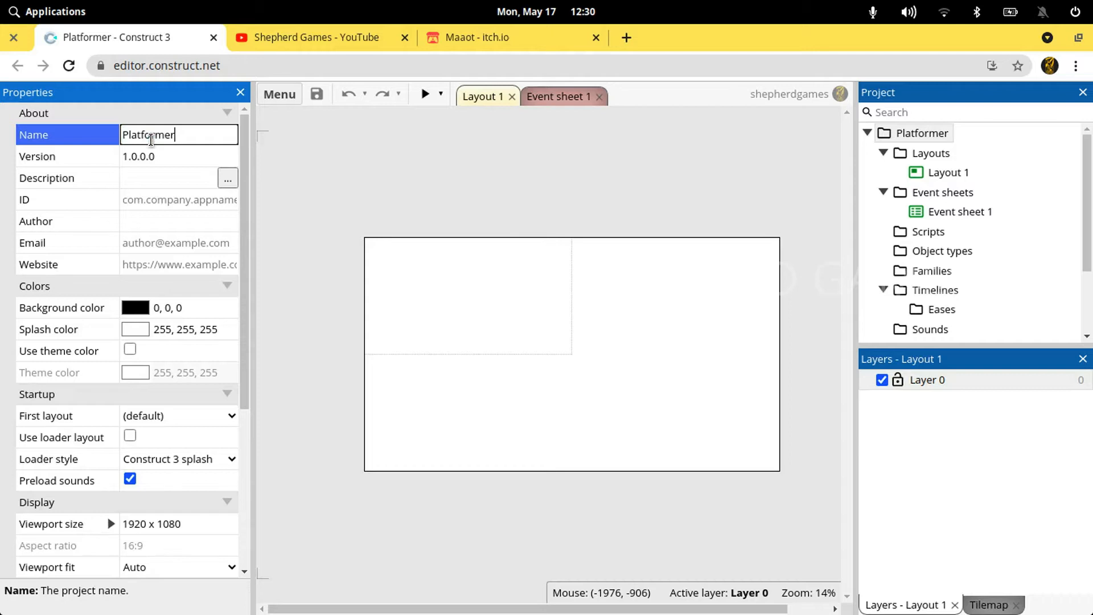
pyautogui.write('Forest')
pyautogui.press('Tab')
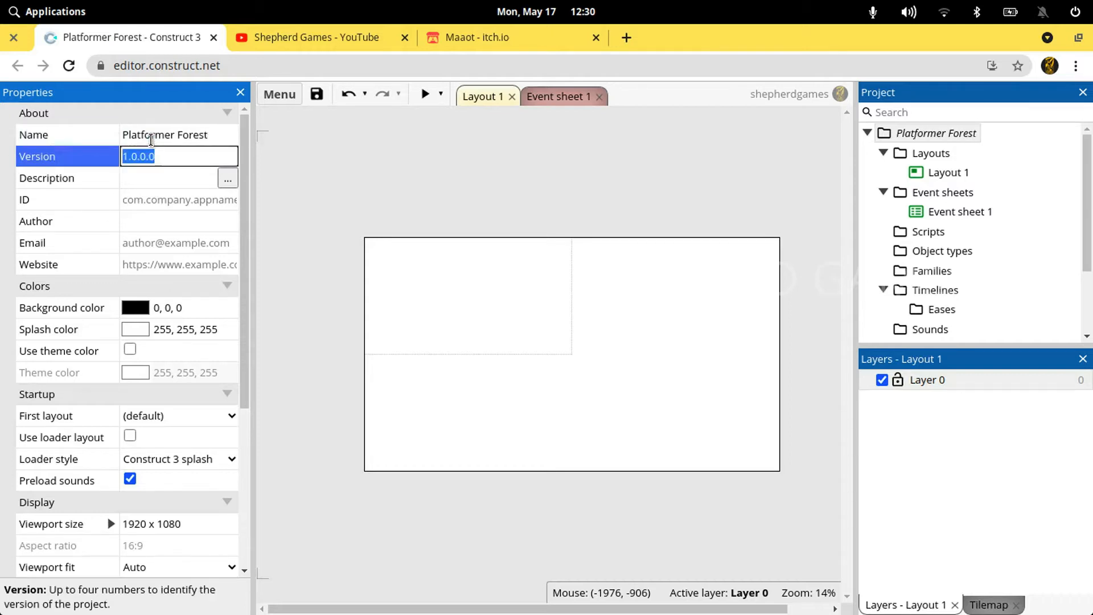
pyautogui.hotkey('ctrl', 'z')
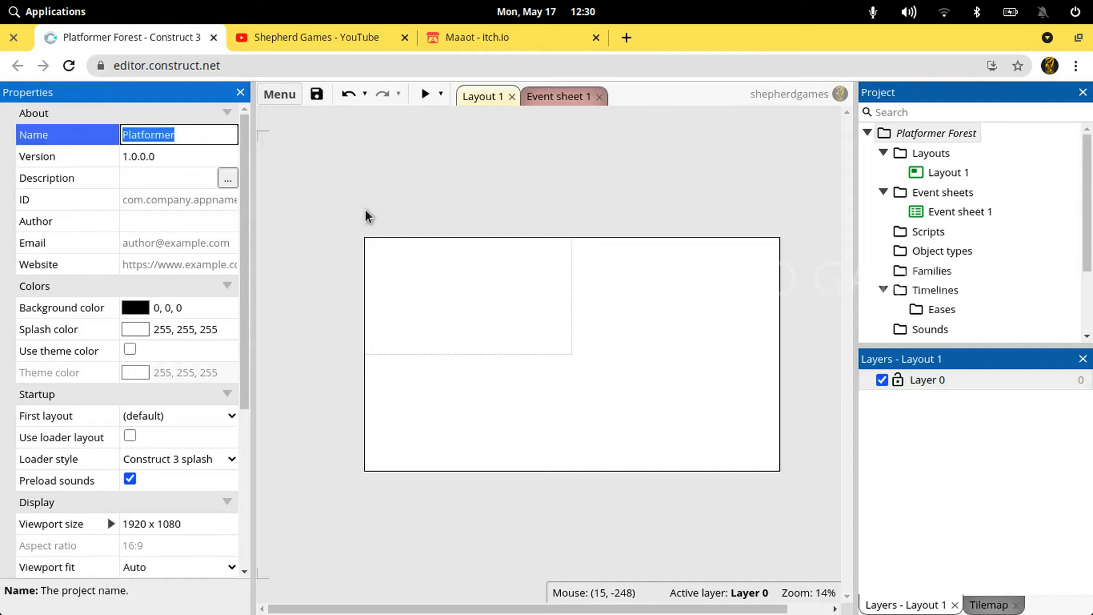
pyautogui.click(302, 185)
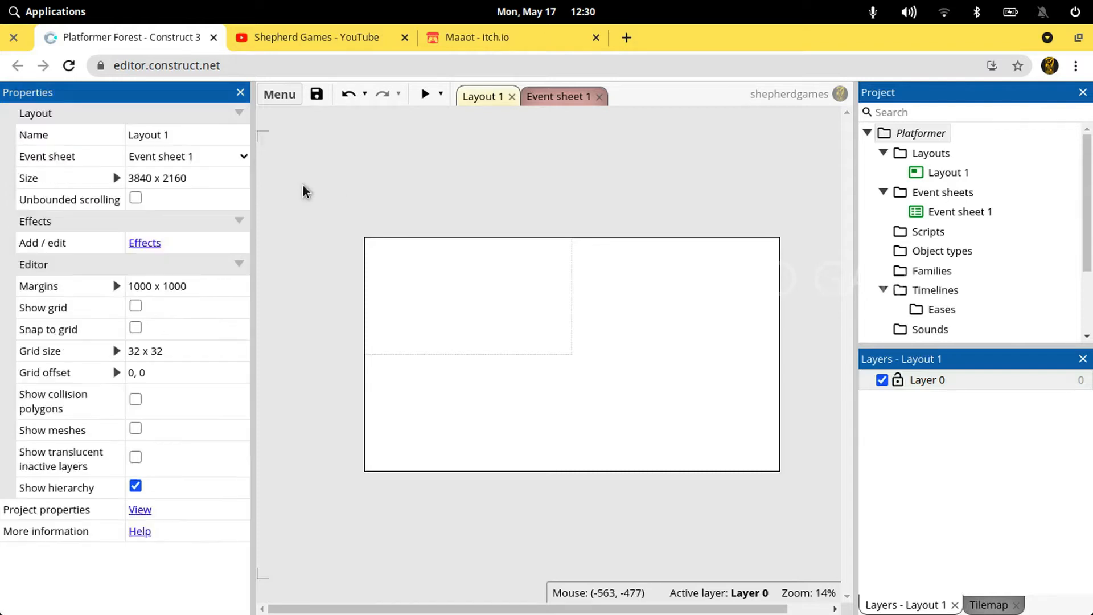
# Set the project's description to "A 2D platformer game"
pyautogui.click(905, 139)
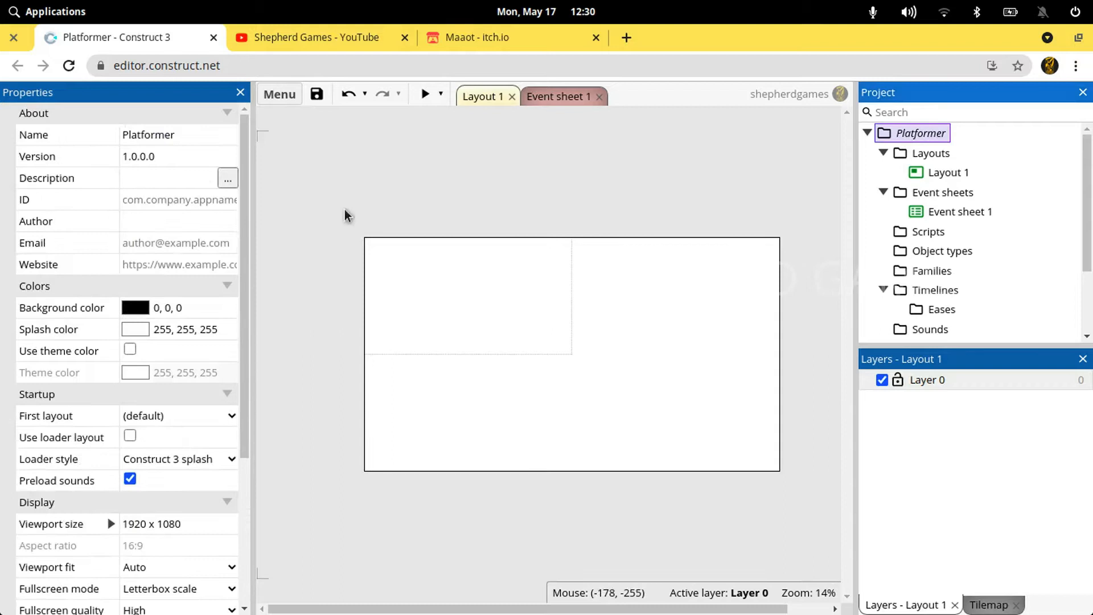
pyautogui.click(160, 178)
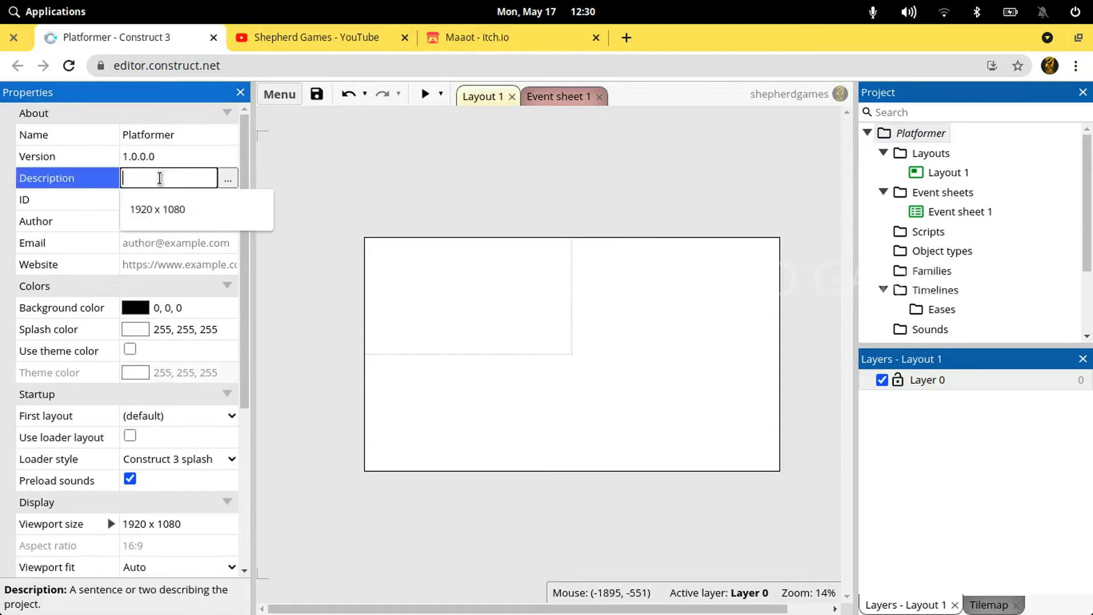
pyautogui.write('A s')
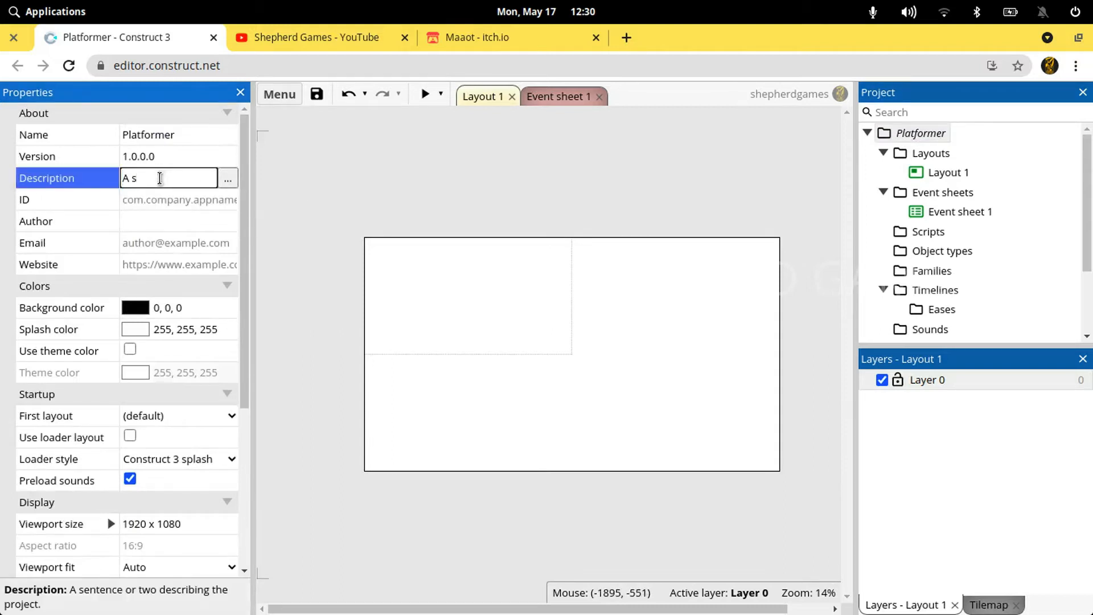
pyautogui.press('BackSpace')
pyautogui.write('2D platformer game')
pyautogui.press('Return')
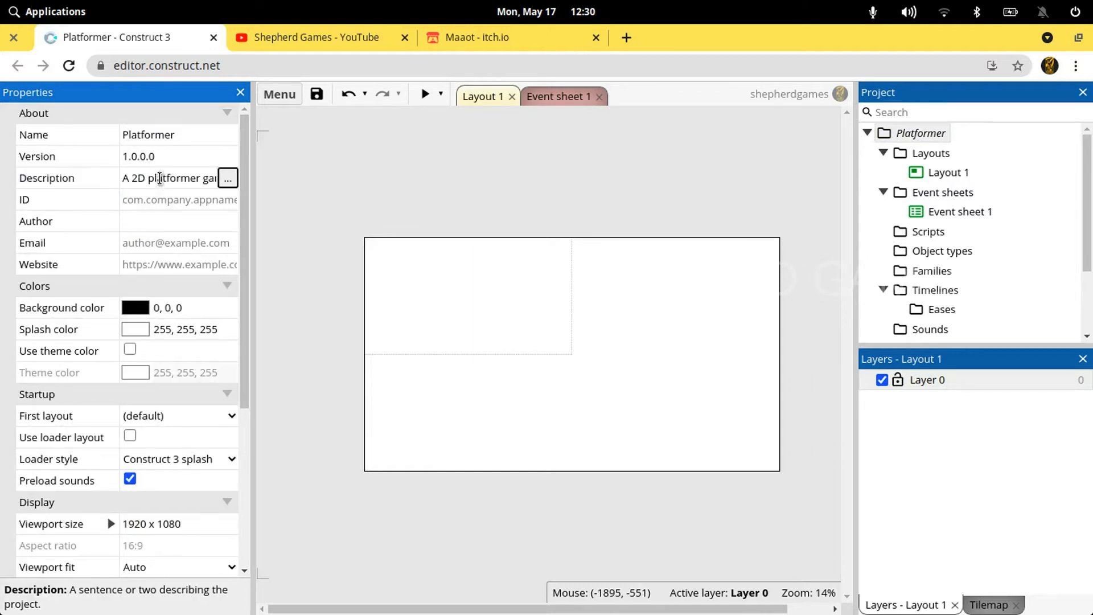
# Set the project's ID to com.shepherdgames.platformer
pyautogui.press('Tab')
pyautogui.write('com.sheep')
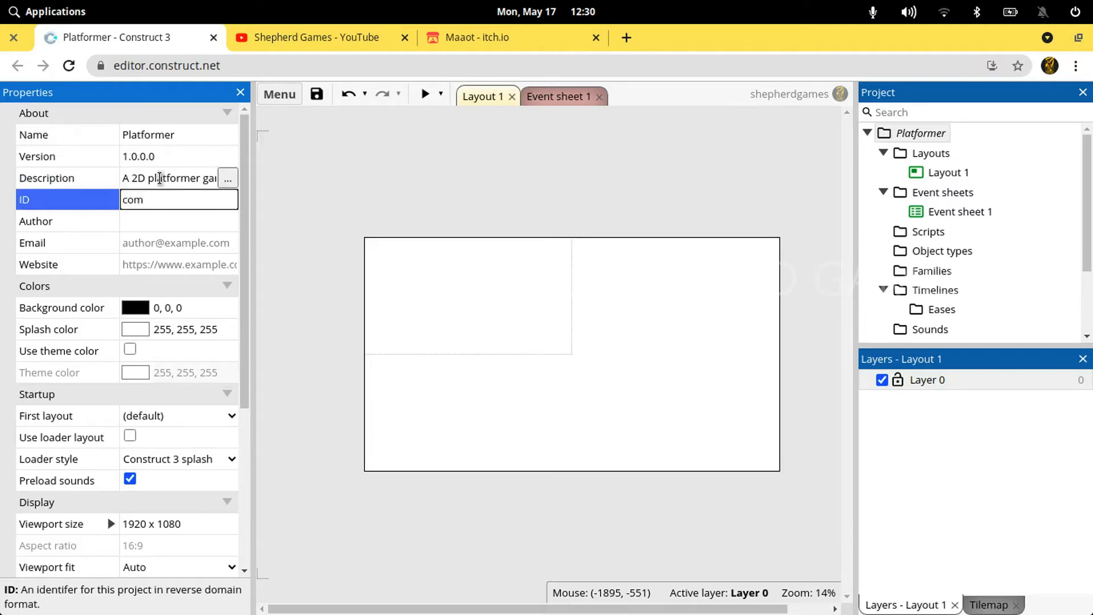
pyautogui.press('BackSpace')
pyautogui.press('BackSpace')
pyautogui.write('pherdgae')
pyautogui.press('BackSpace')
pyautogui.write('ames.p')
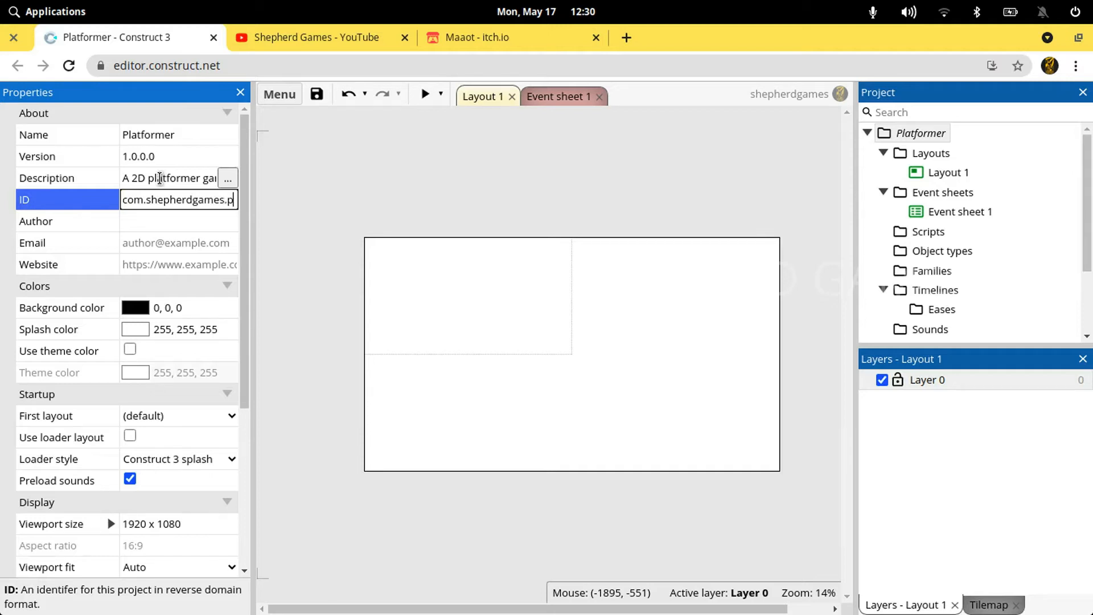
pyautogui.write('latformer')
# Set the project's author to Shepherd Games and fill in the contact e-mail
pyautogui.press('Tab')
pyautogui.write('Shepherd Games')
pyautogui.press('Tab')
pyautogui.press('Tab')
pyautogui.write('https://www')
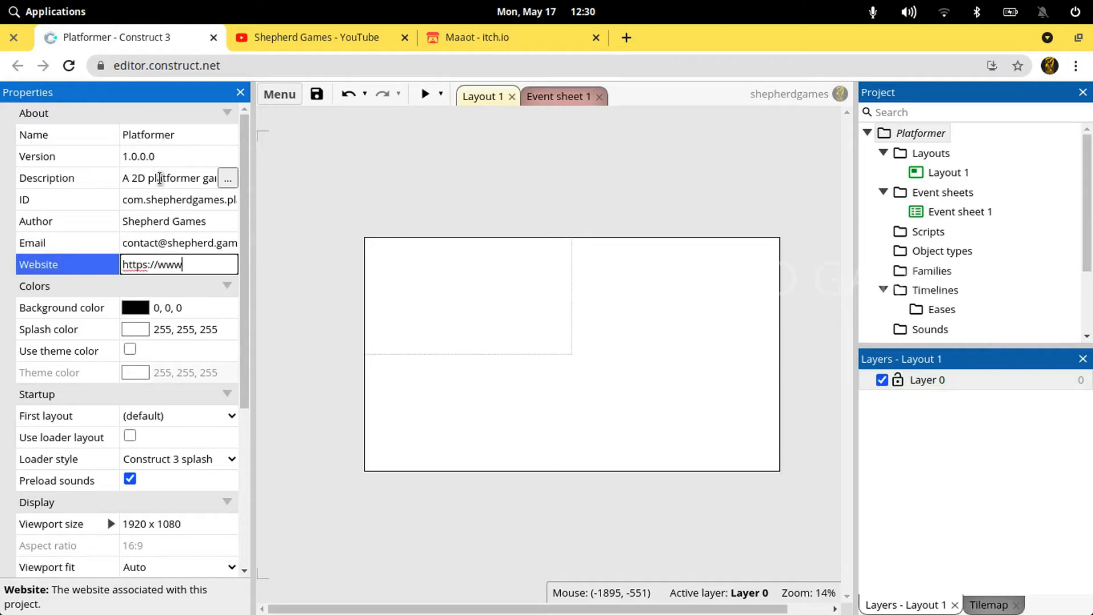
pyautogui.write('.shepherd.games')
pyautogui.press('Tab')
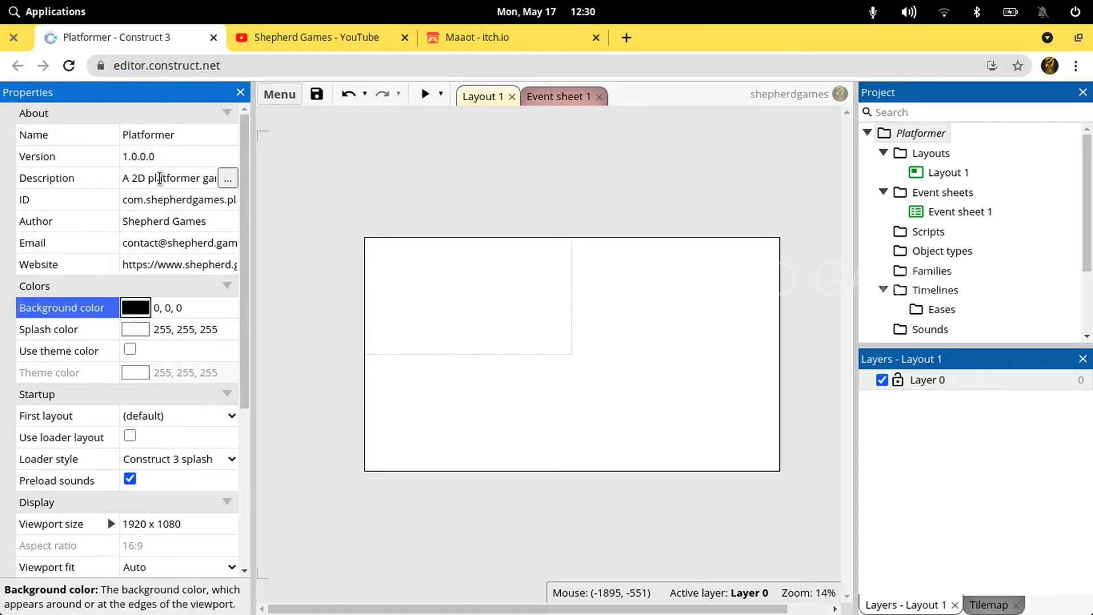
pyautogui.click(341, 188)
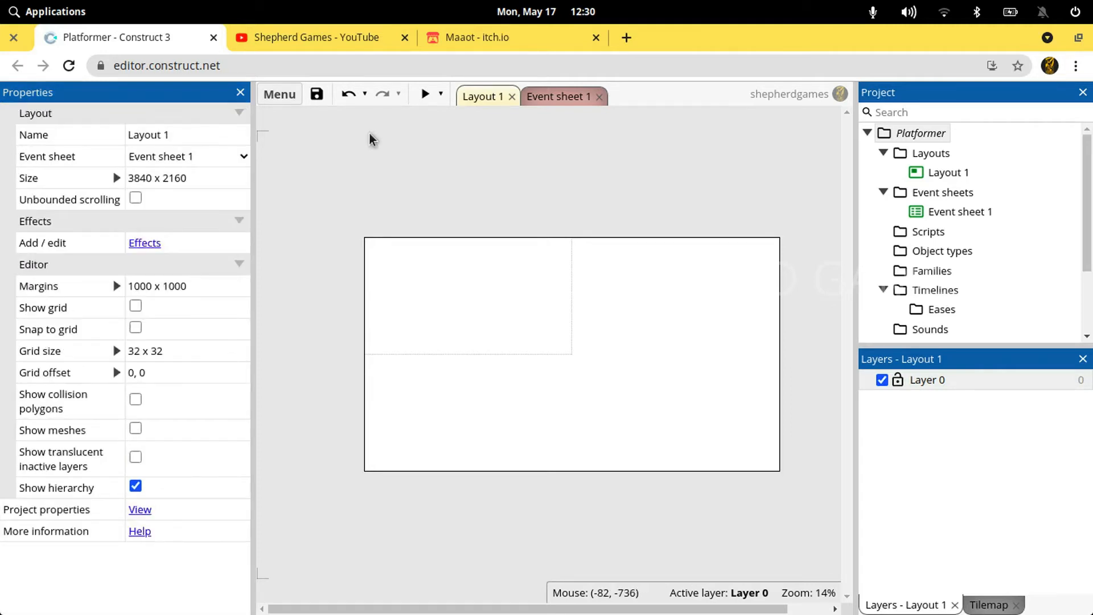
# Save the project to the cloud on Google Drive as Platformer.c3p
pyautogui.click(275, 94)
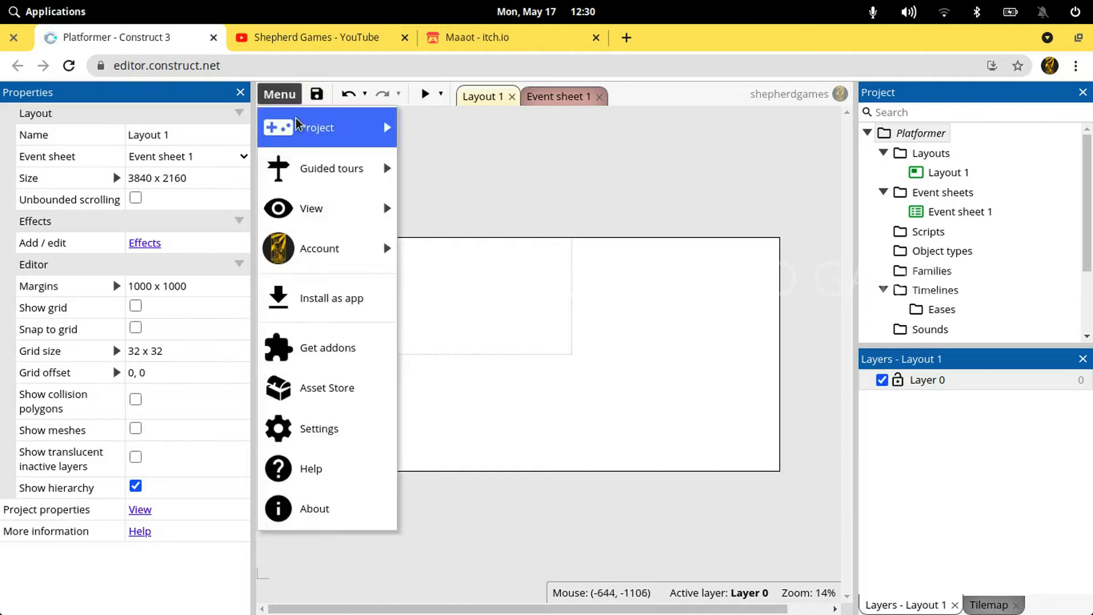
pyautogui.moveTo(306, 117)
pyautogui.moveTo(501, 169)
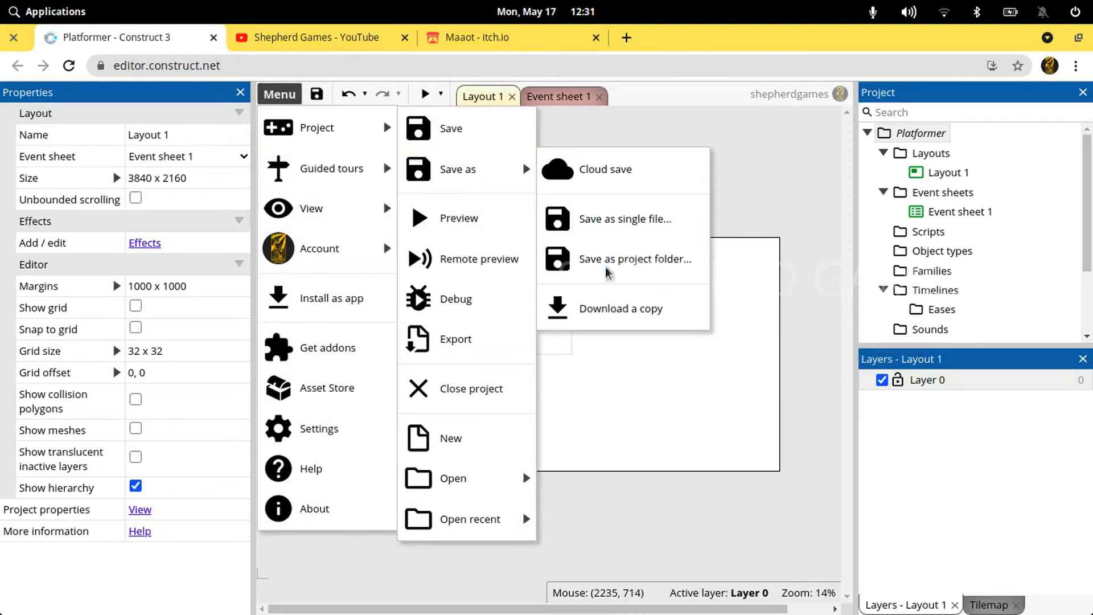
pyautogui.click(599, 188)
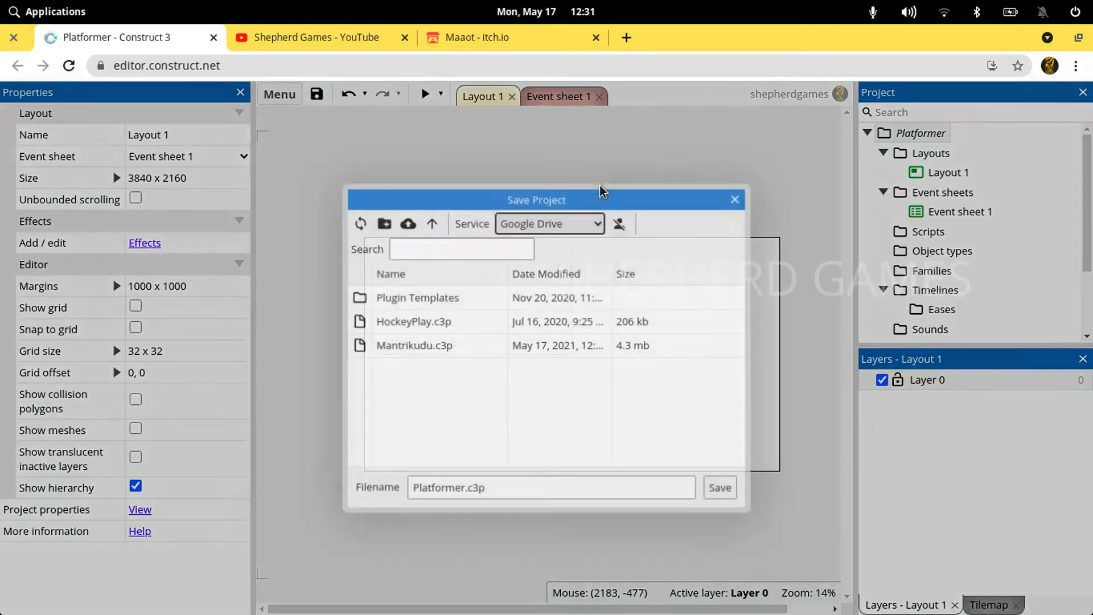
pyautogui.click(596, 224)
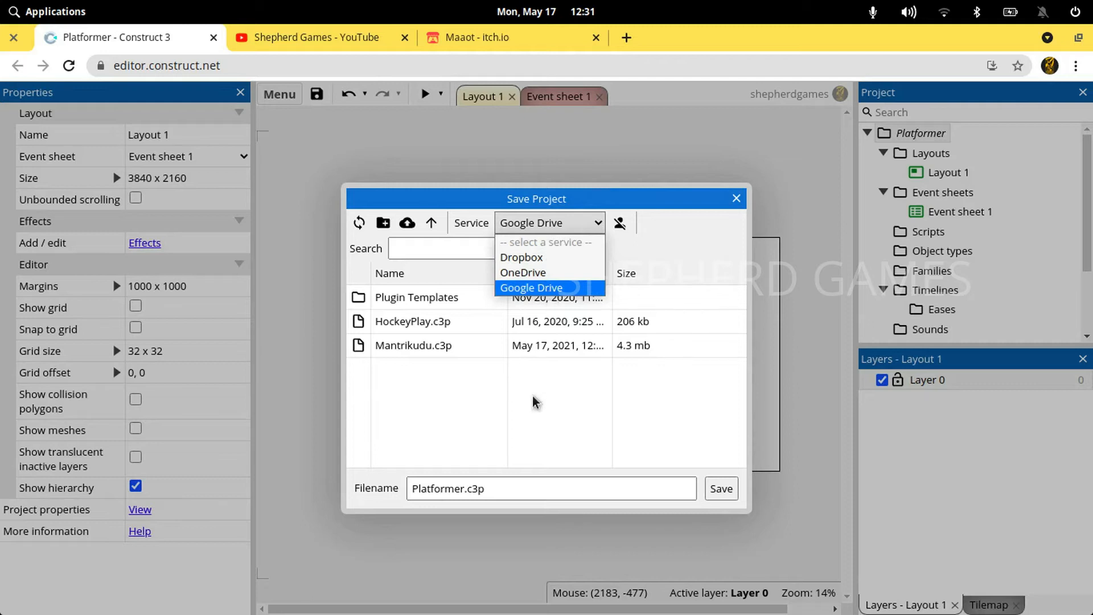
pyautogui.click(530, 498)
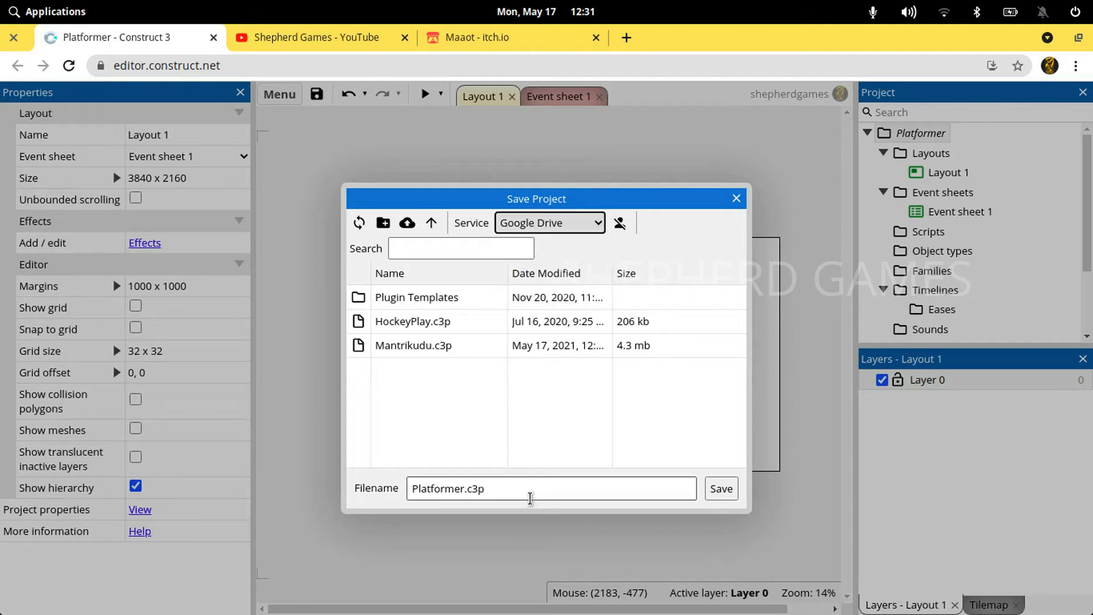
pyautogui.doubleClick(438, 497)
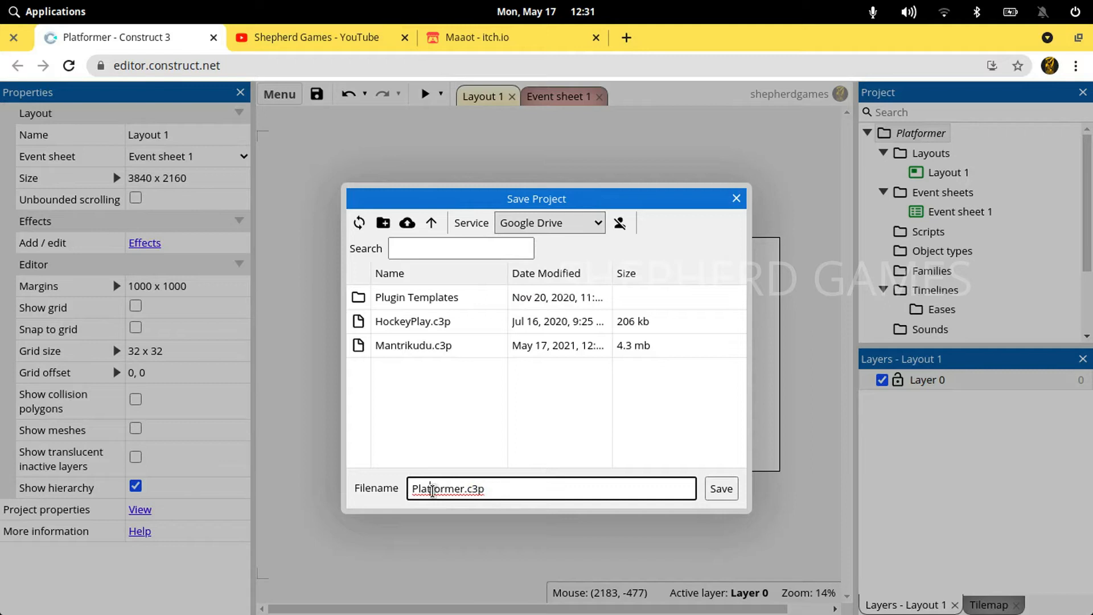
pyautogui.doubleClick(435, 491)
pyautogui.click(503, 499)
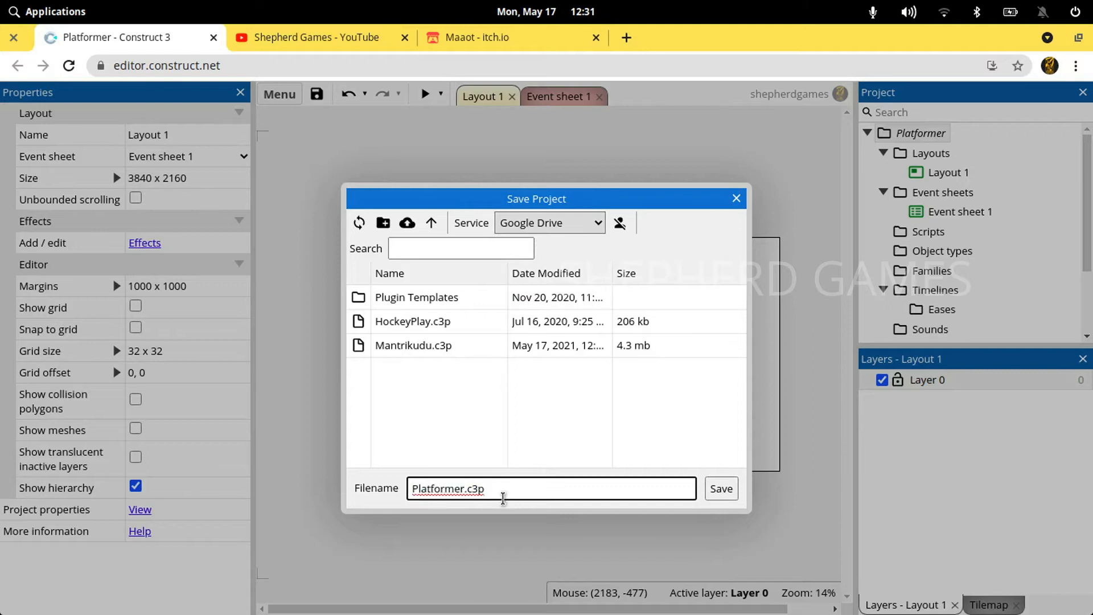
pyautogui.click(722, 488)
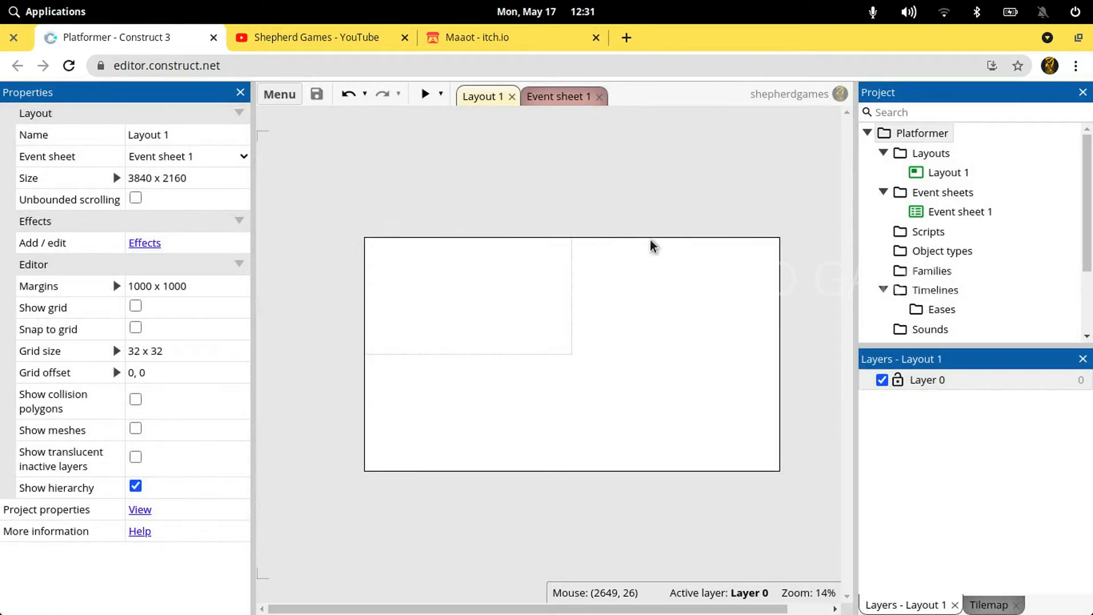
# Rename Layer 0 of Layout 1 to BG and lock it
pyautogui.click(926, 386)
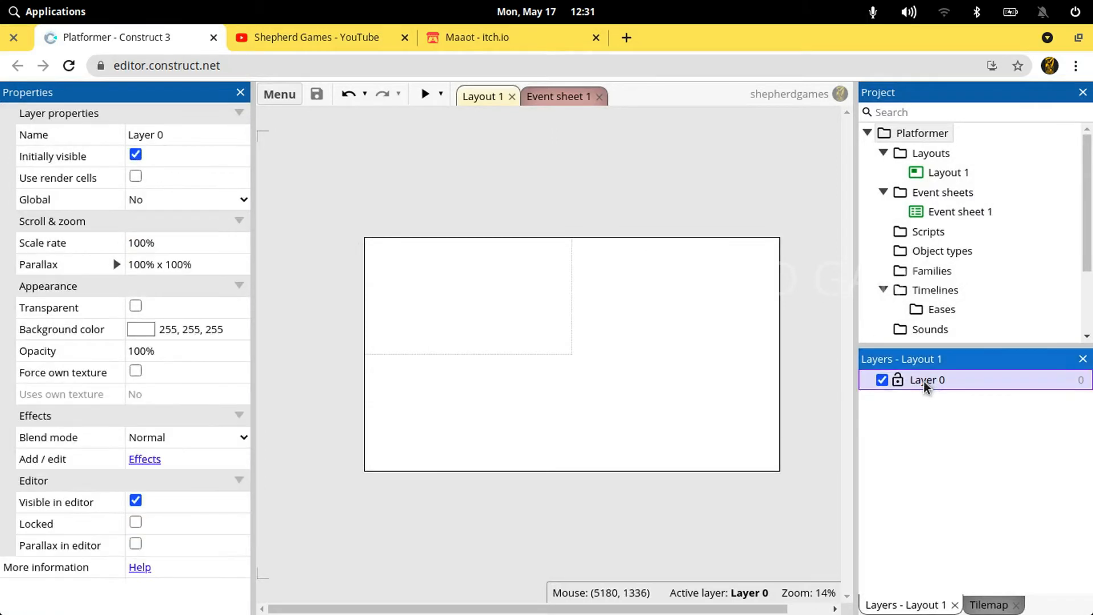
pyautogui.doubleClick(924, 382)
pyautogui.write('BG')
pyautogui.press('Return')
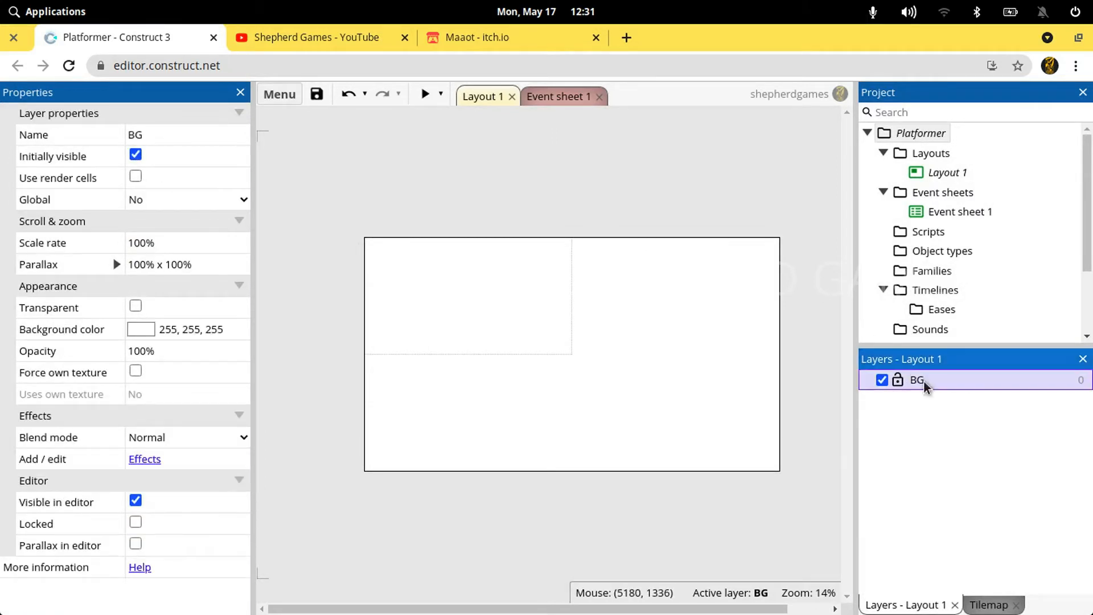
pyautogui.click(898, 380)
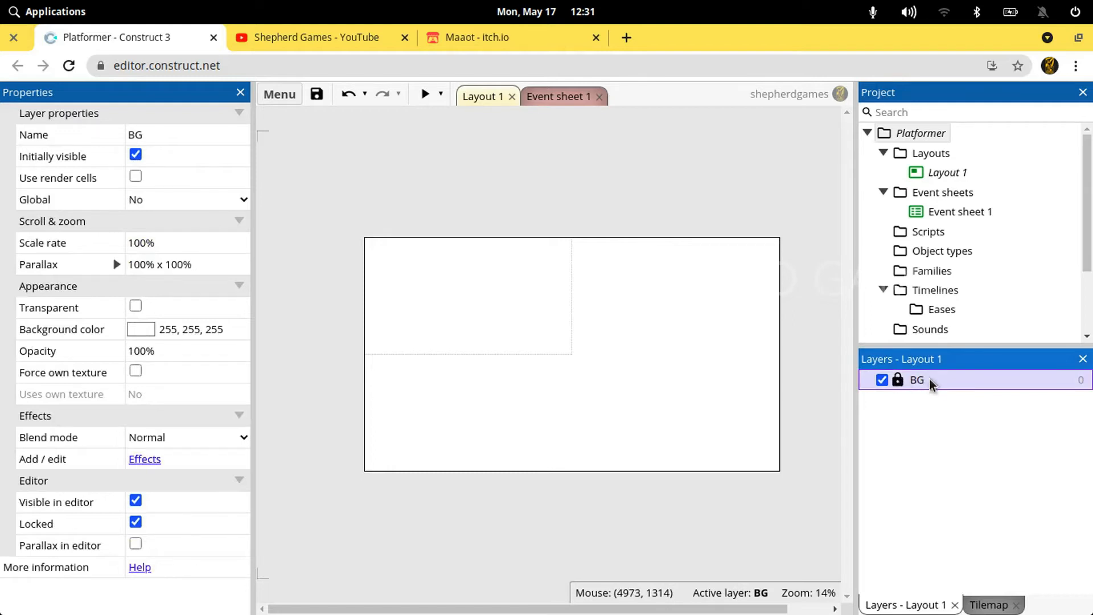
# Add a new layer above BG and name it Platform
pyautogui.rightClick(934, 386)
pyautogui.click(968, 396)
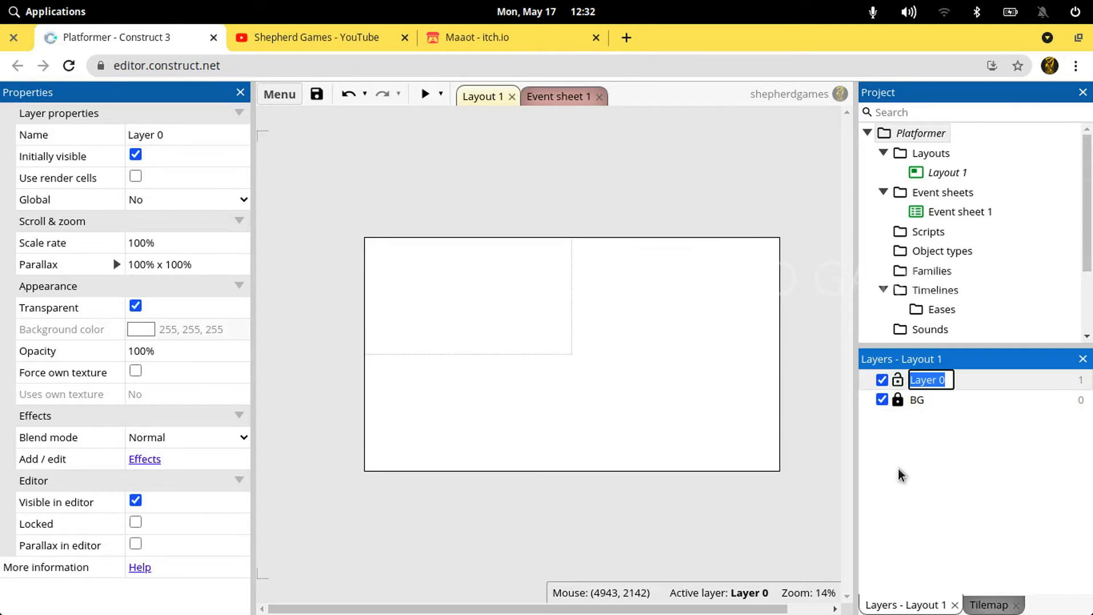
pyautogui.write('Plator')
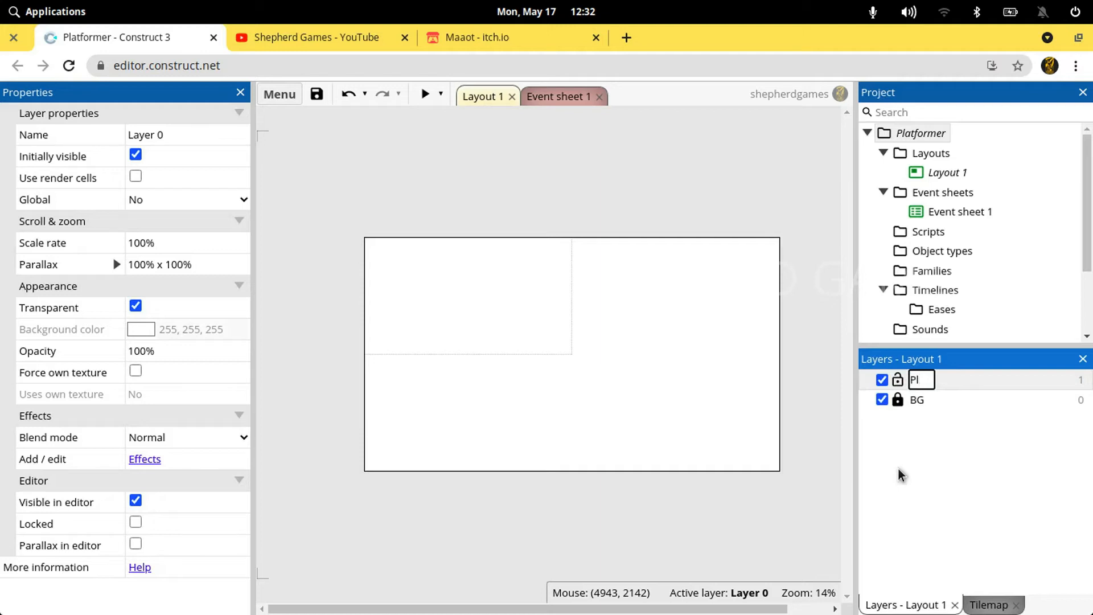
pyautogui.press('BackSpace')
pyautogui.press('BackSpace')
pyautogui.press('BackSpace')
pyautogui.write('tformer')
pyautogui.press('BackSpace')
pyautogui.press('BackSpace')
pyautogui.press('Return')
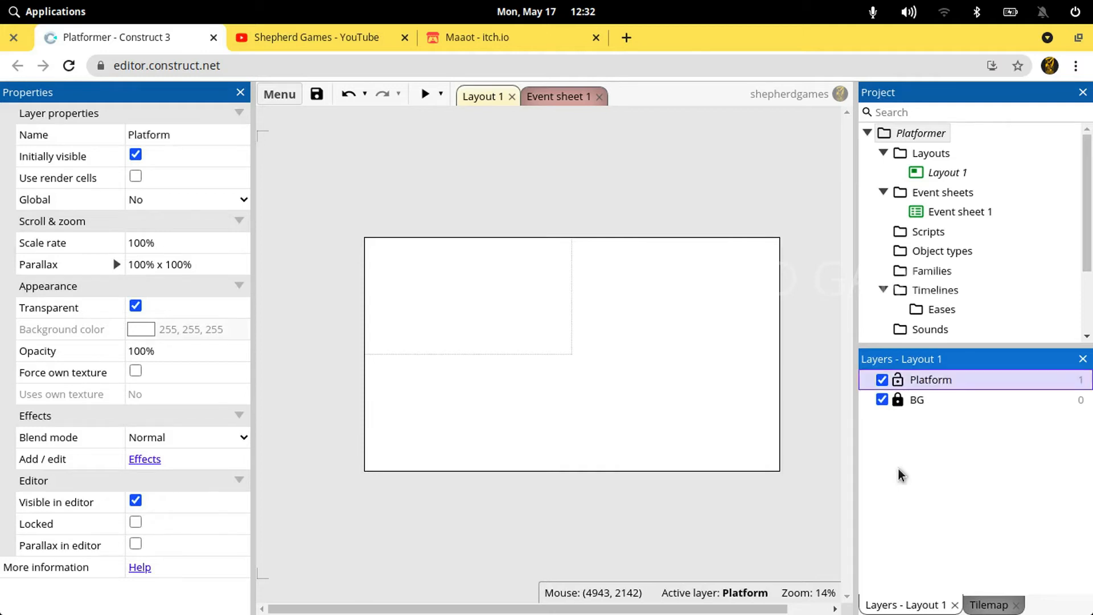
# Insert a Tilemap object on the Platform layer, placing it inside the layout's viewport outline
pyautogui.rightClick(504, 308)
pyautogui.click(544, 324)
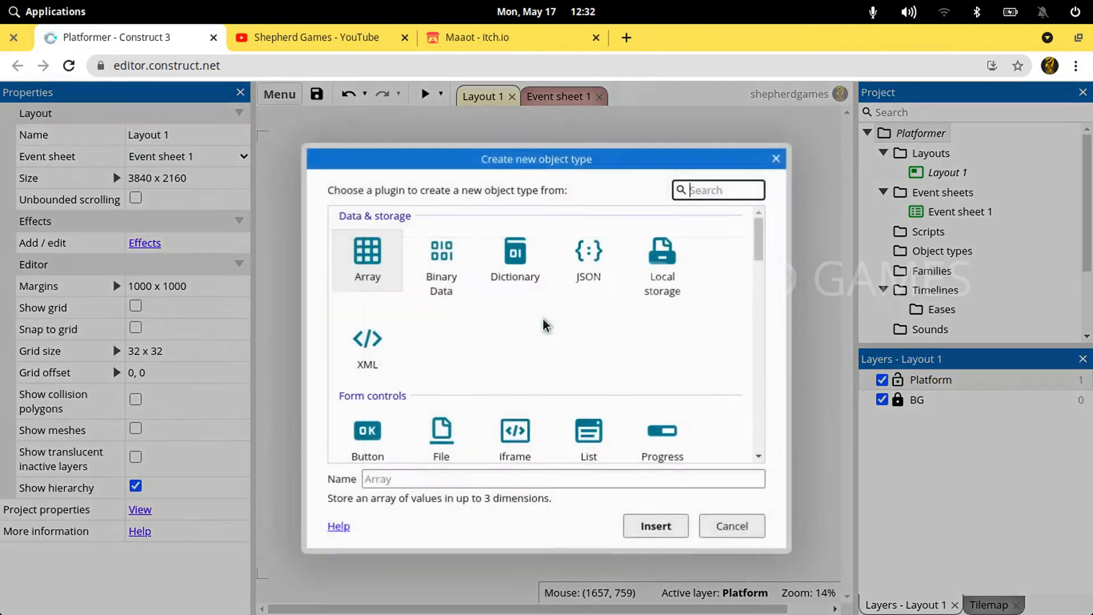
pyautogui.write('tile')
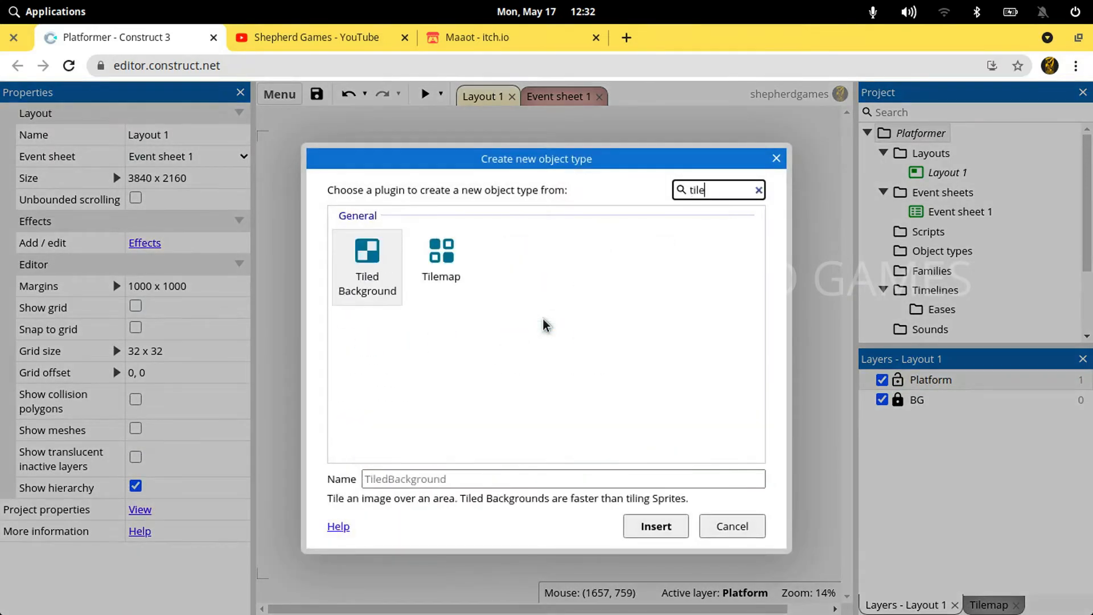
pyautogui.doubleClick(444, 248)
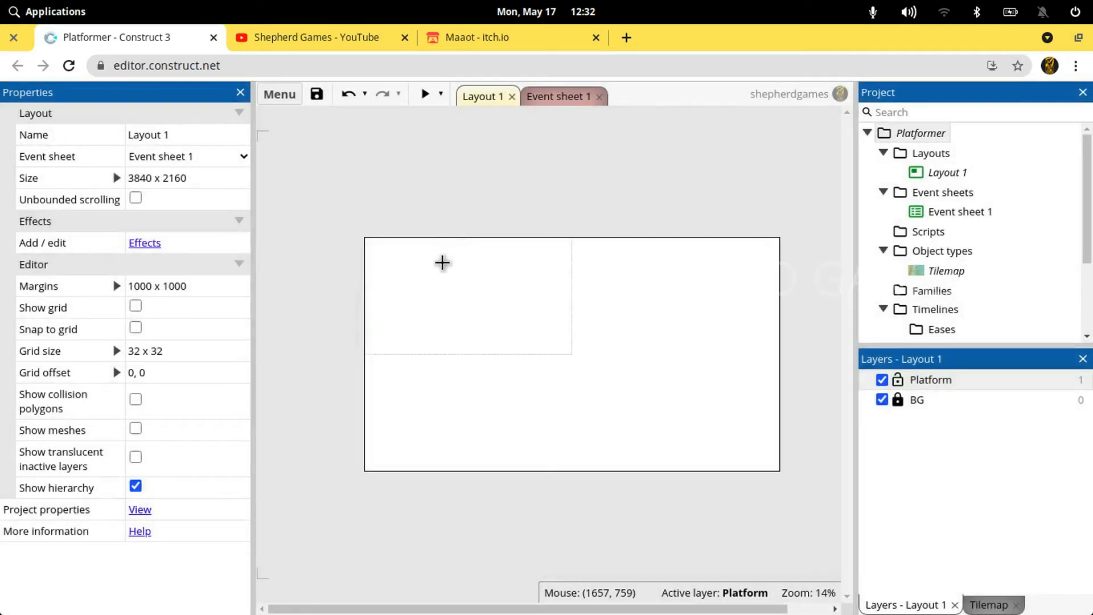
pyautogui.click(427, 303)
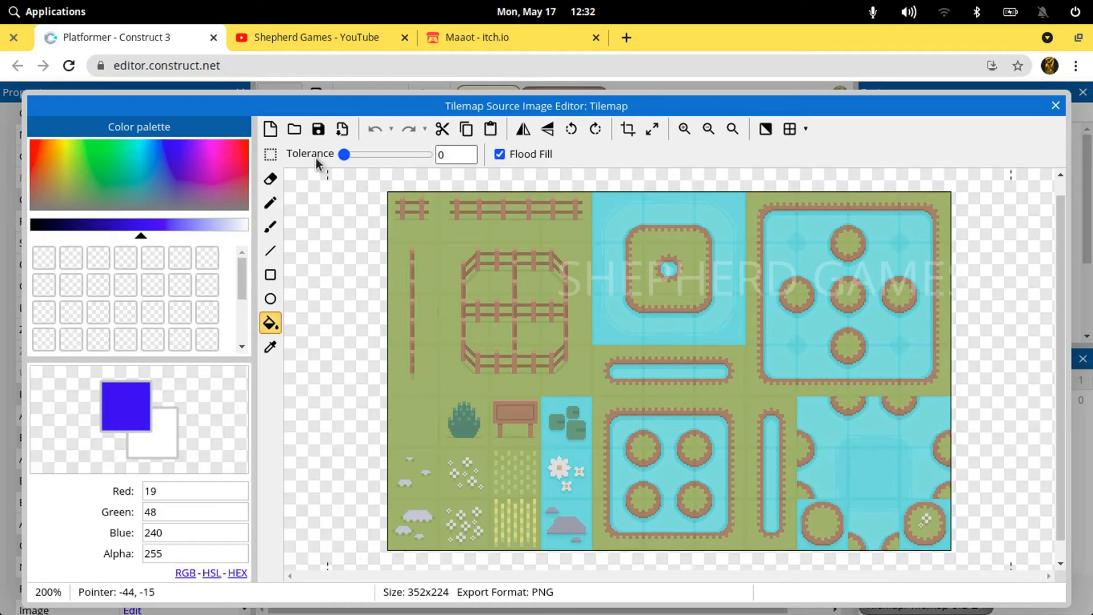
# Preview the images in the Mossy Tileset folder and load Mossy - TileSet.png as the tilemap's source image
pyautogui.click(294, 129)
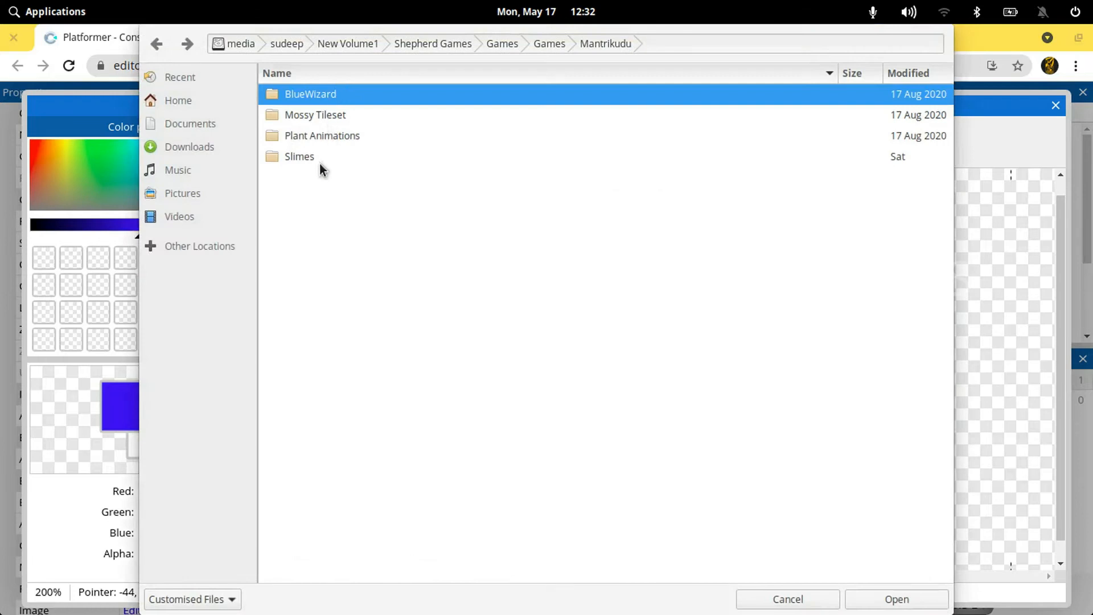
pyautogui.click(302, 118)
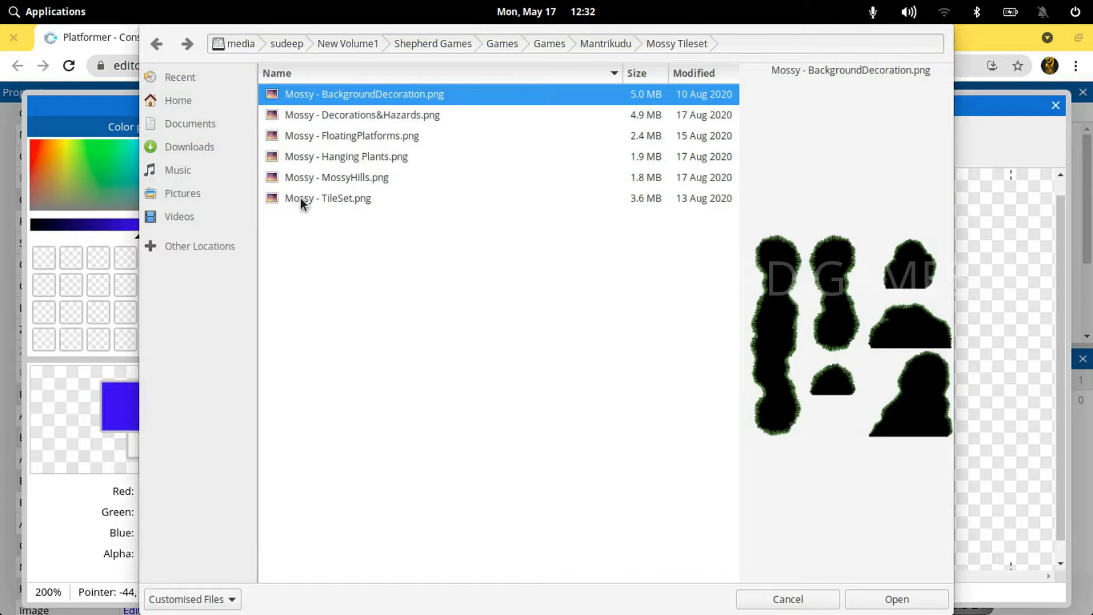
pyautogui.click(301, 198)
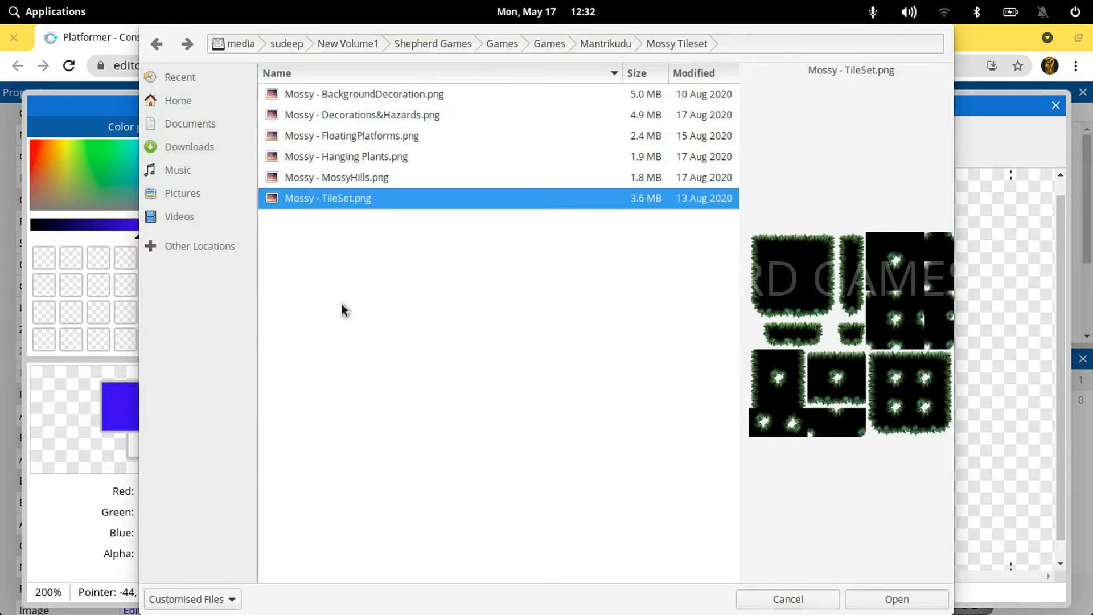
pyautogui.press('Up')
pyautogui.press('Up')
pyautogui.press('Up')
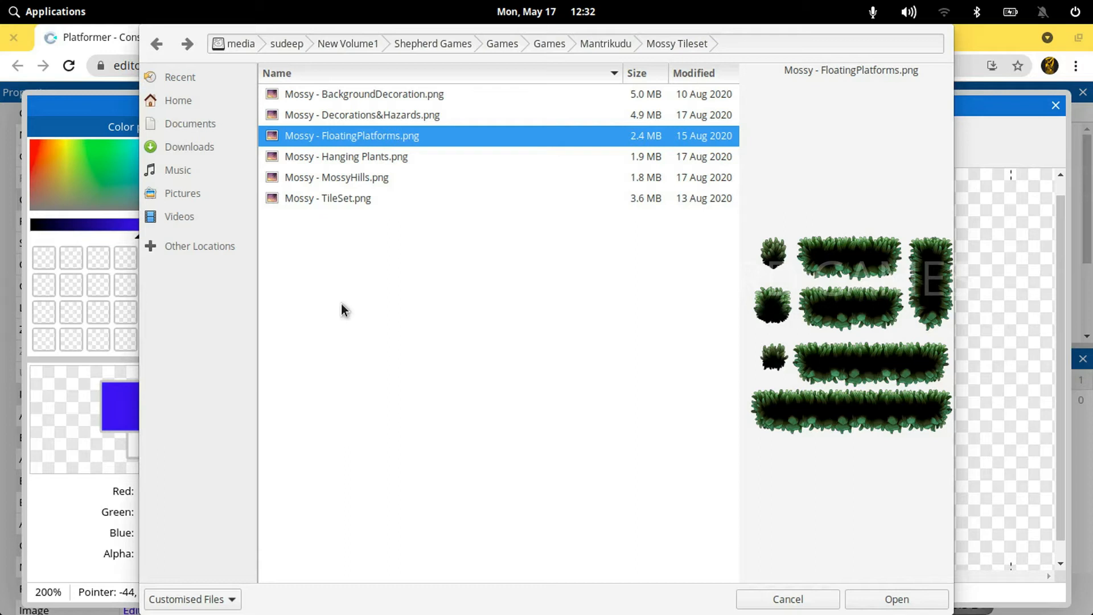
pyautogui.press('Up')
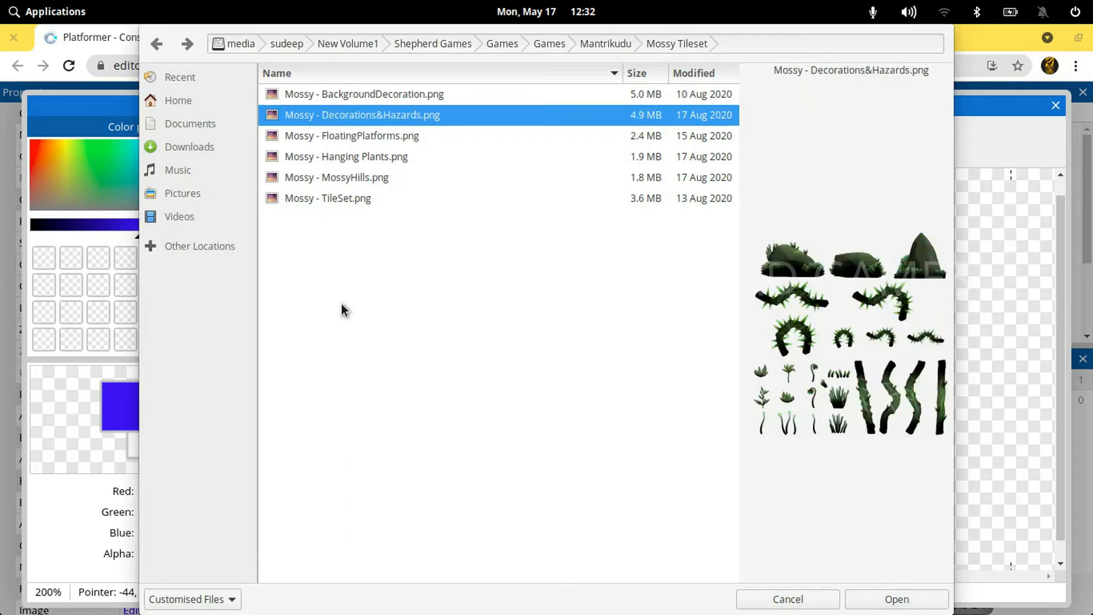
pyautogui.press('Up')
pyautogui.press('Down')
pyautogui.press('Down')
pyautogui.press('Down')
pyautogui.press('Down')
pyautogui.press('Down')
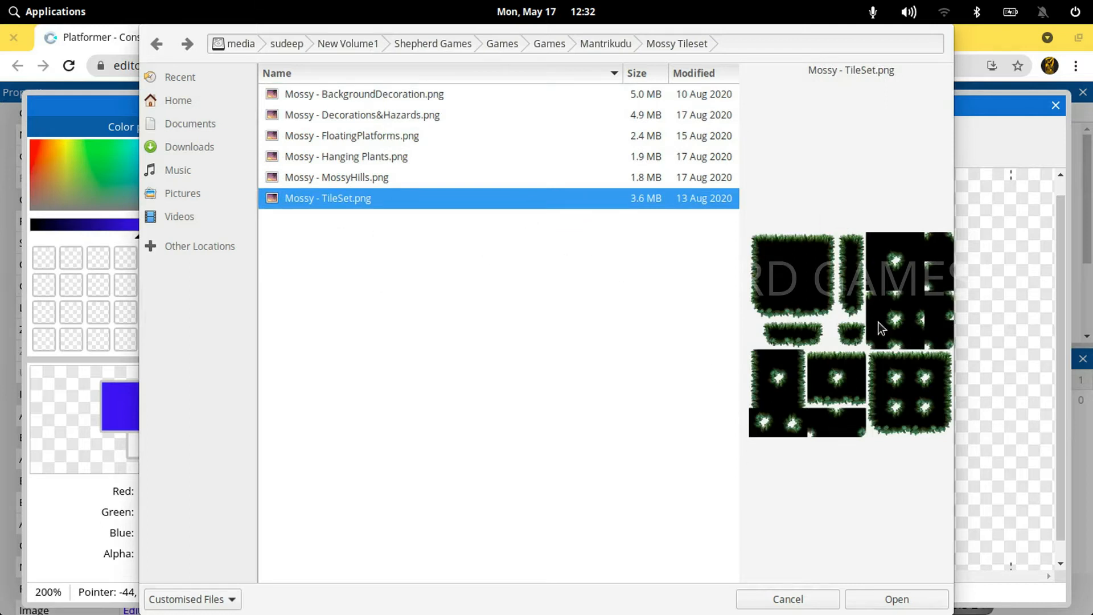
pyautogui.click(909, 599)
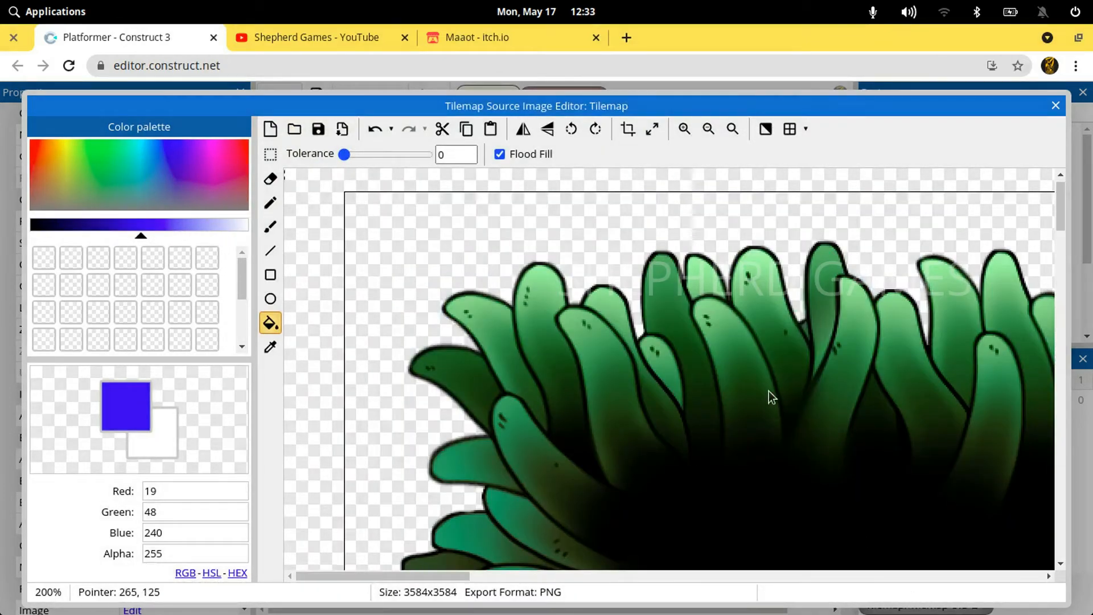
pyautogui.keyDown('ctrl'); pyautogui.scroll(-1, 768, 390); pyautogui.keyUp('ctrl')
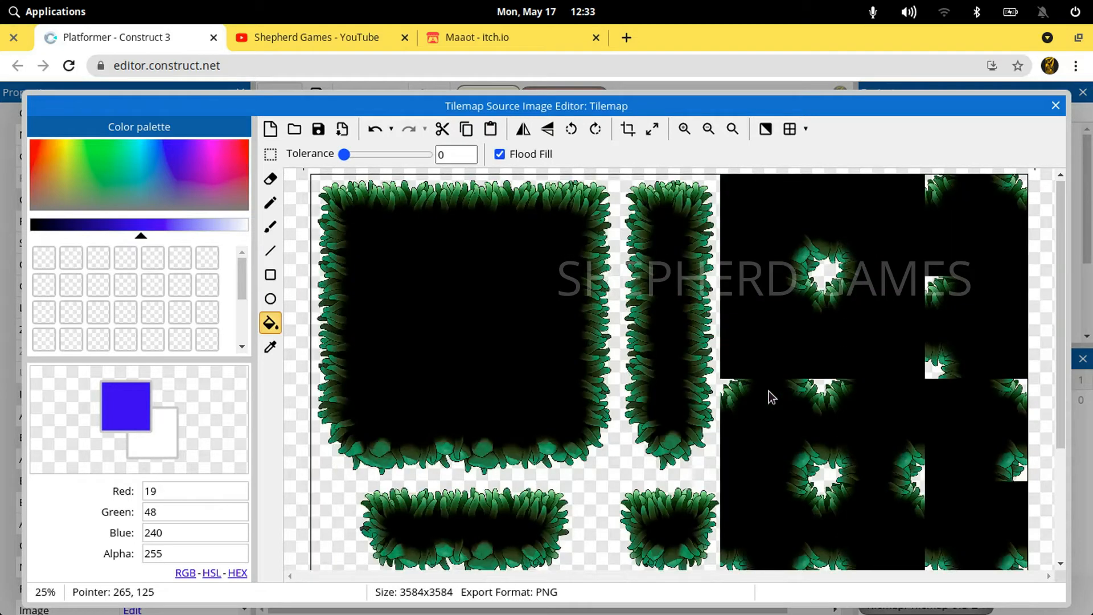
# Switch to Maaot's itch.io page, open the Mossy Cavern asset pack and read the tile size in its contents
pyautogui.click(497, 37)
pyautogui.scroll(-3, 415, 300)
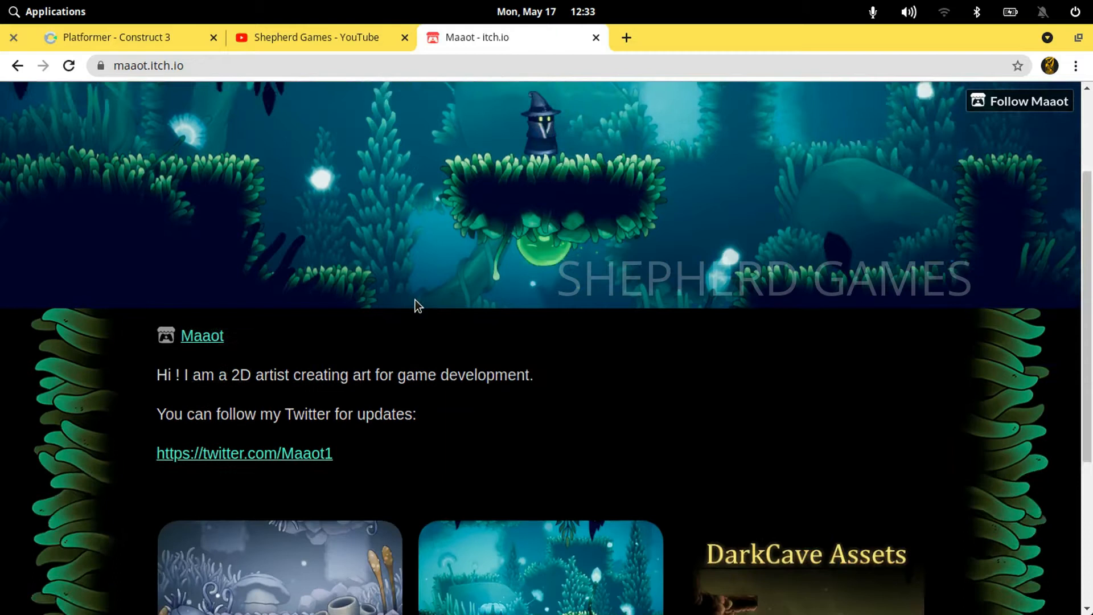
pyautogui.scroll(-3, 415, 302)
pyautogui.click(490, 400)
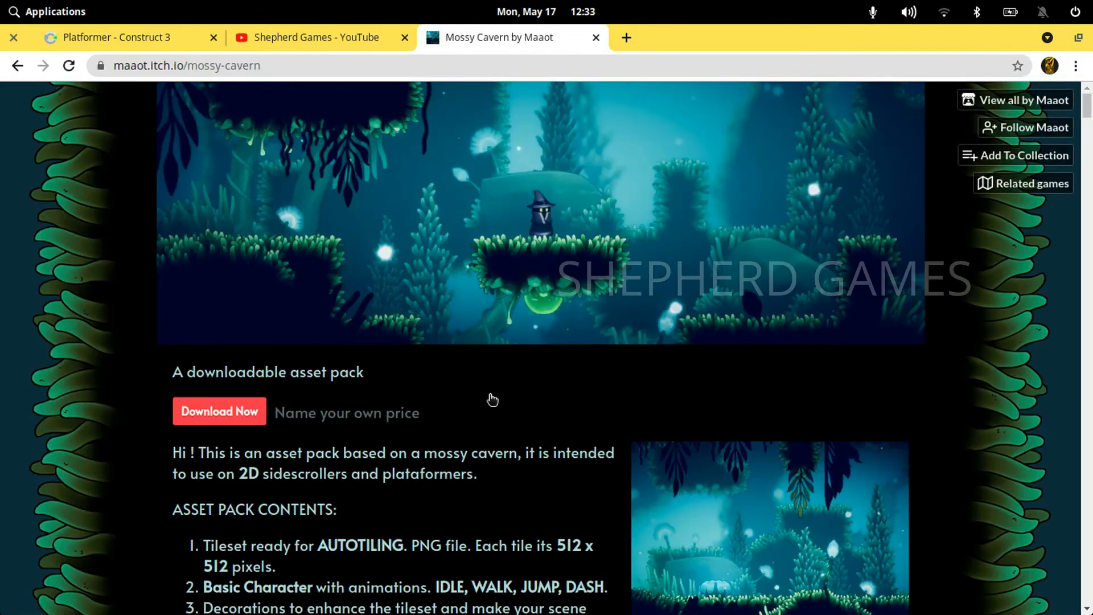
pyautogui.scroll(-5, 490, 399)
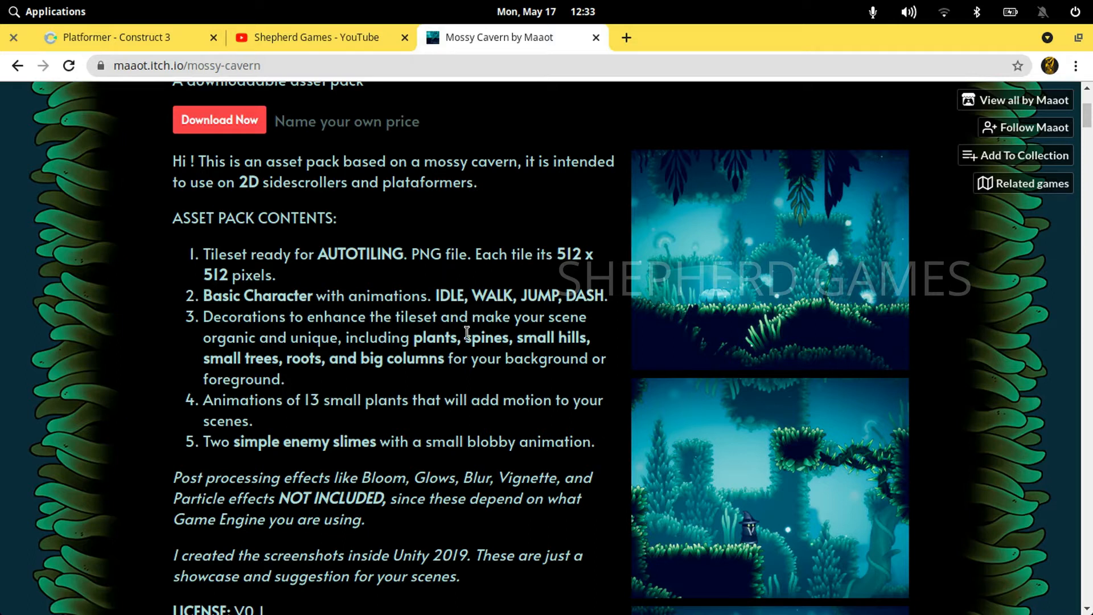
# Switch back to Construct 3 and close the tilemap's source image editor
pyautogui.click(142, 34)
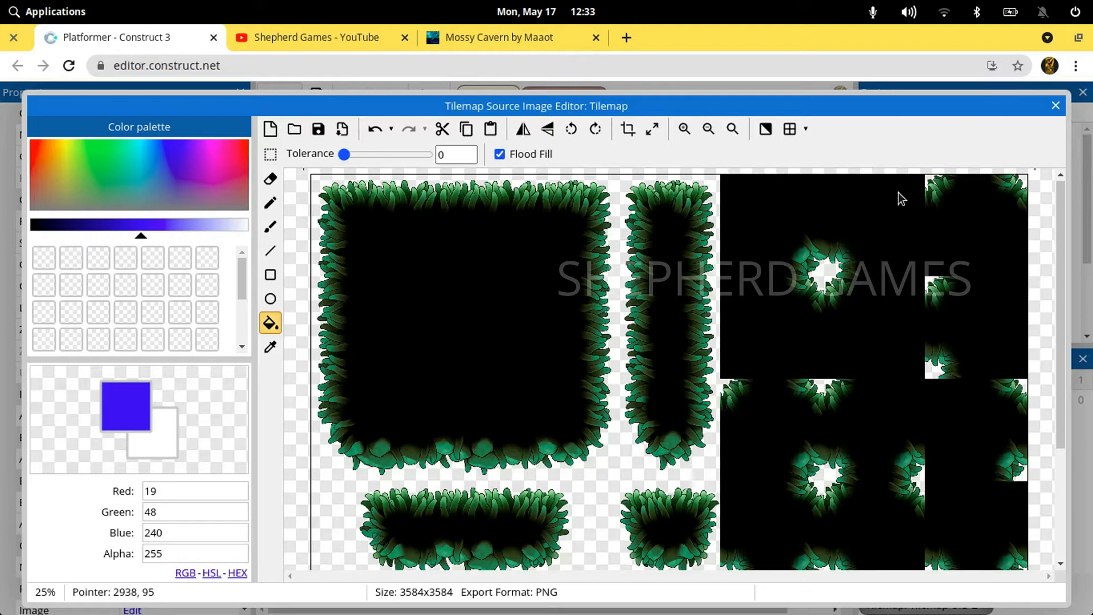
pyautogui.click(1056, 105)
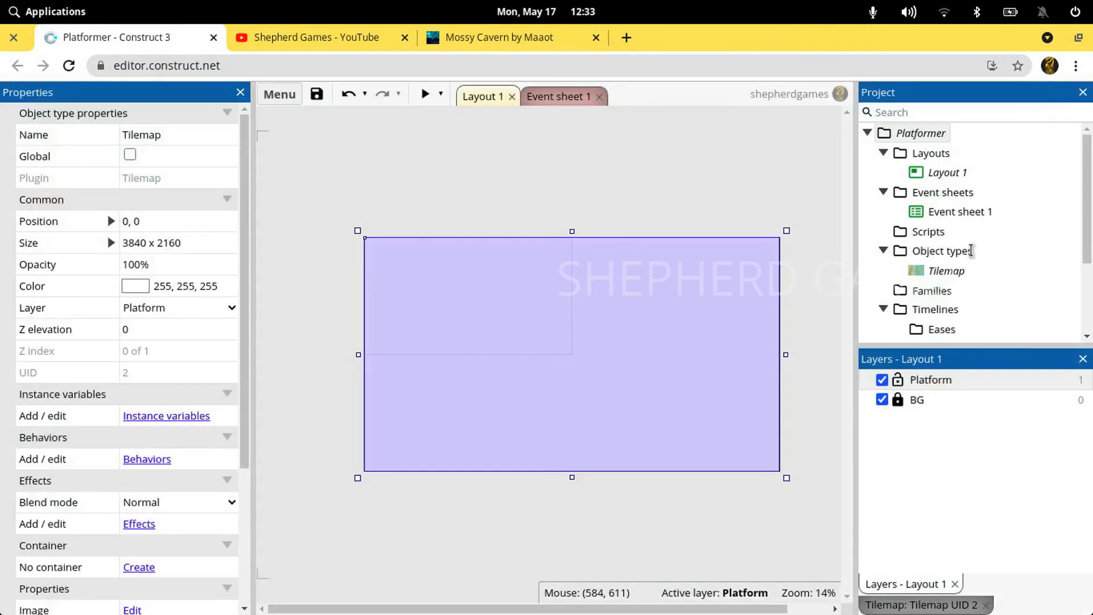
pyautogui.click(945, 271)
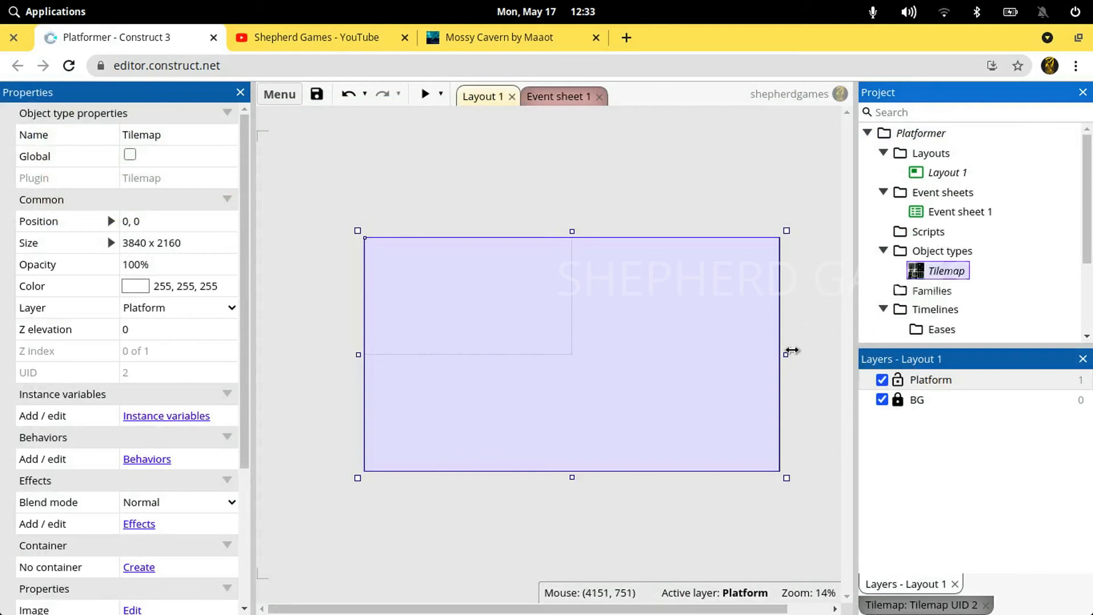
pyautogui.press('F2')
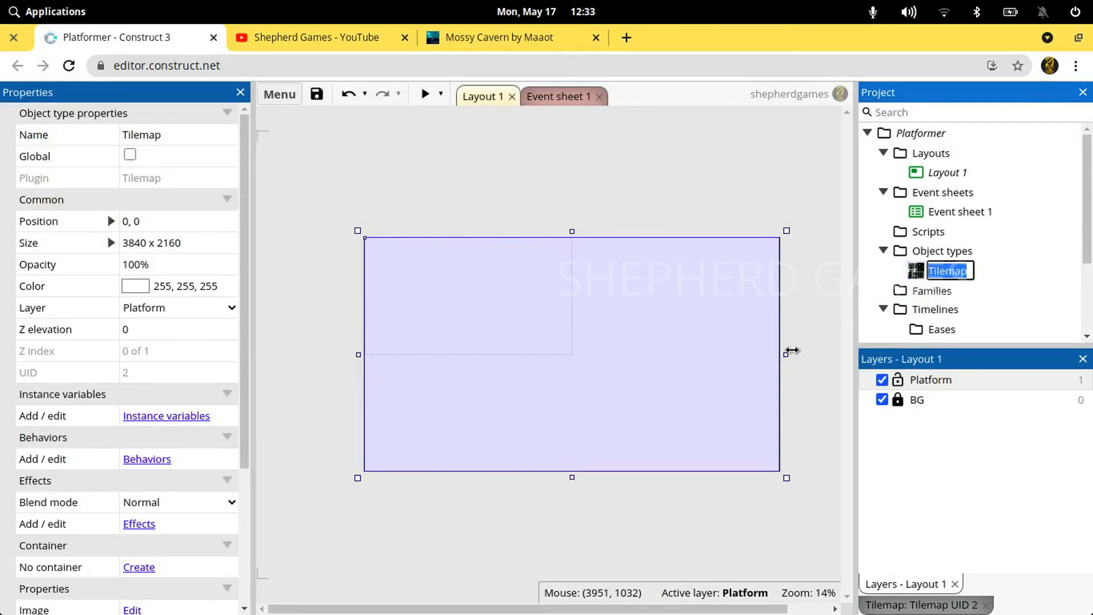
pyautogui.write('F')
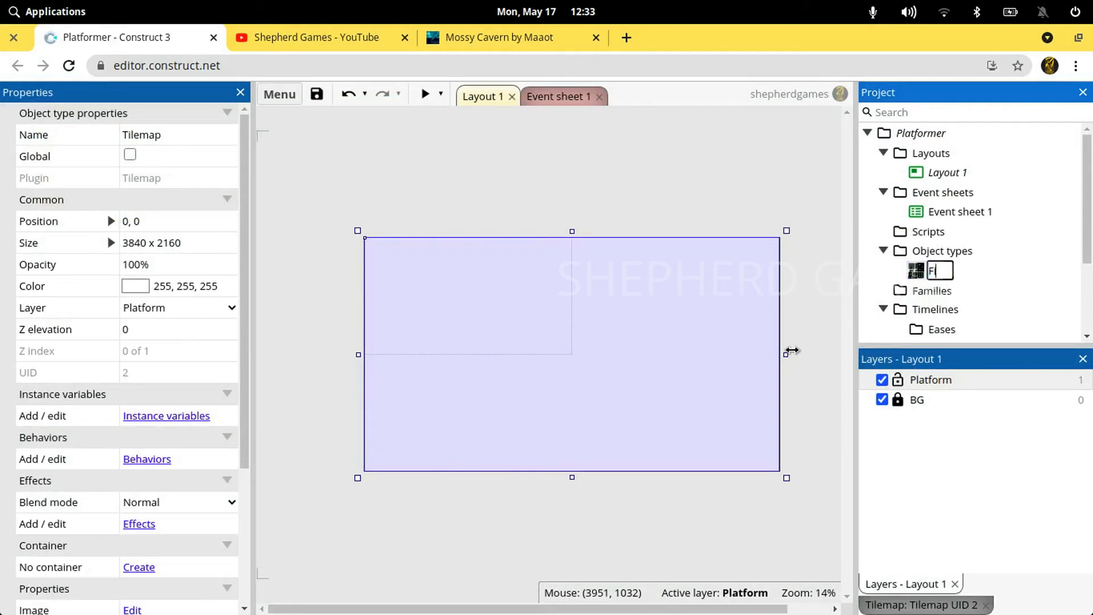
pyautogui.write('irst Tile')
pyautogui.press('BackSpace')
pyautogui.press('BackSpace')
pyautogui.press('BackSpace')
pyautogui.press('BackSpace')
pyautogui.press('BackSpace')
pyautogui.press('BackSpace')
pyautogui.press('BackSpace')
pyautogui.press('BackSpace')
pyautogui.press('BackSpace')
pyautogui.press('BackSpace')
pyautogui.write('First Tile')
pyautogui.press('BackSpace')
pyautogui.press('BackSpace')
pyautogui.press('BackSpace')
pyautogui.write('Ile')
pyautogui.press('BackSpace')
pyautogui.press('Escape')
# Rename the Tilemap object type to Tilemap1
pyautogui.click(949, 274)
pyautogui.click(949, 273)
pyautogui.write('1')
pyautogui.press('Return')
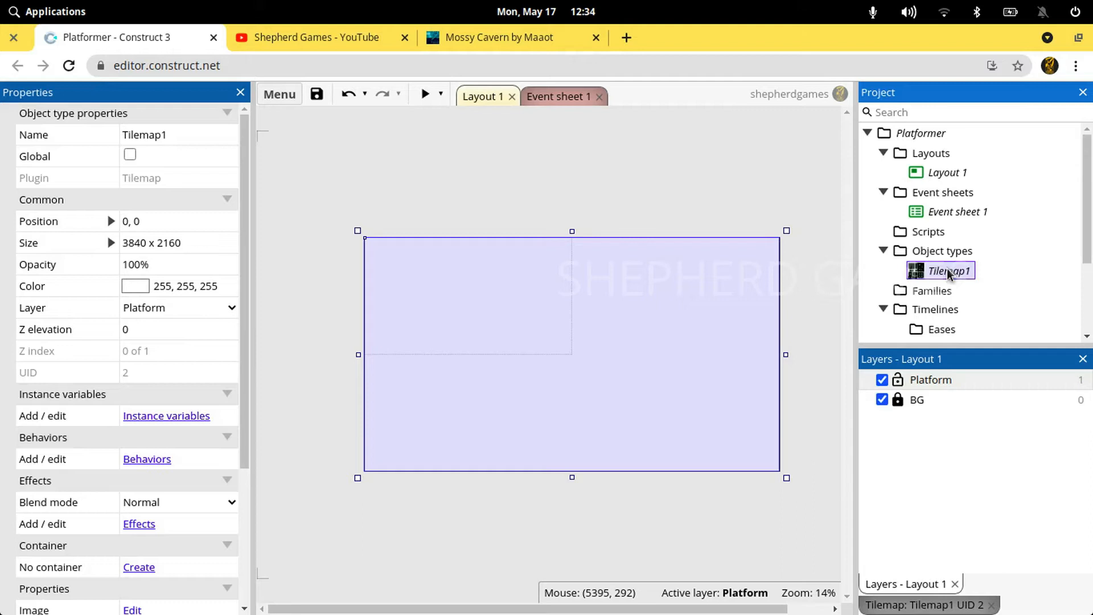
# Rename the Platform layer to Tilemap1 and save the project
pyautogui.click(822, 319)
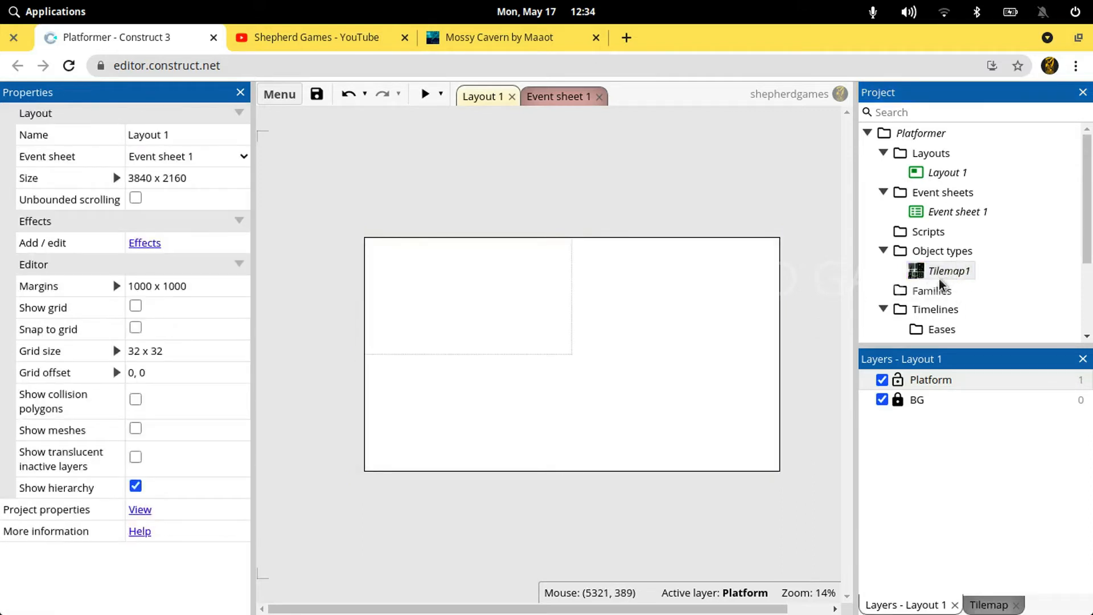
pyautogui.click(930, 381)
pyautogui.doubleClick(939, 380)
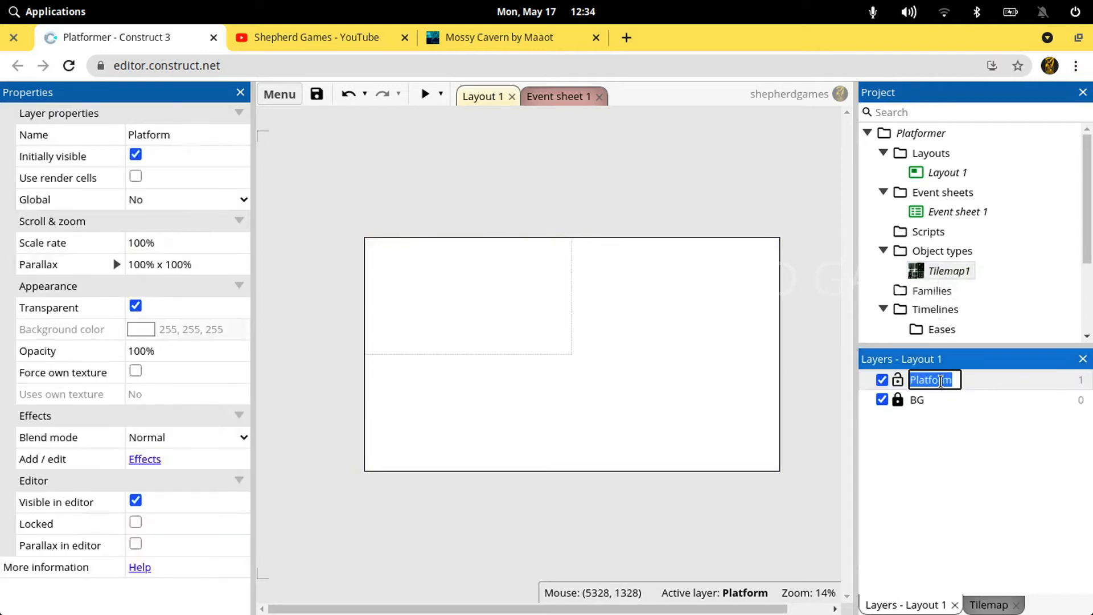
pyautogui.write('Tilem')
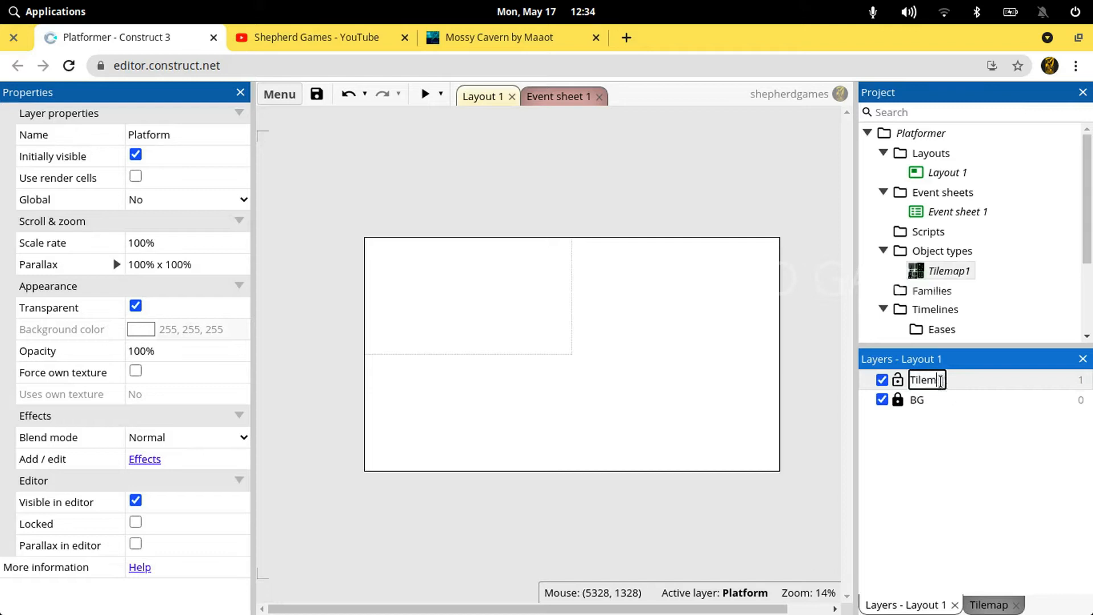
pyautogui.write('ap1')
pyautogui.press('Return')
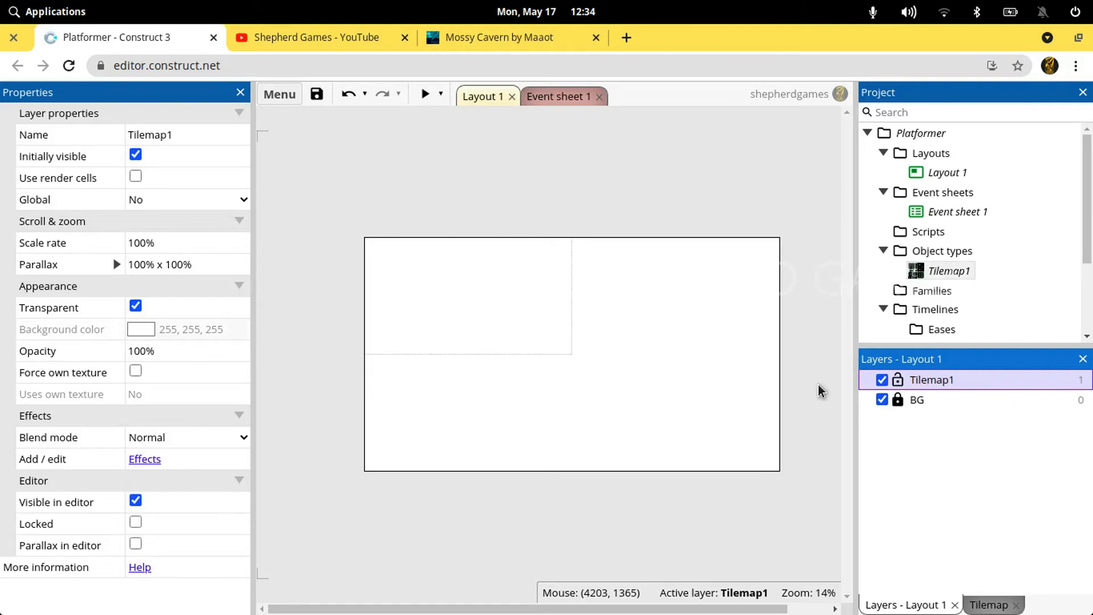
pyautogui.hotkey('ctrl', 's')
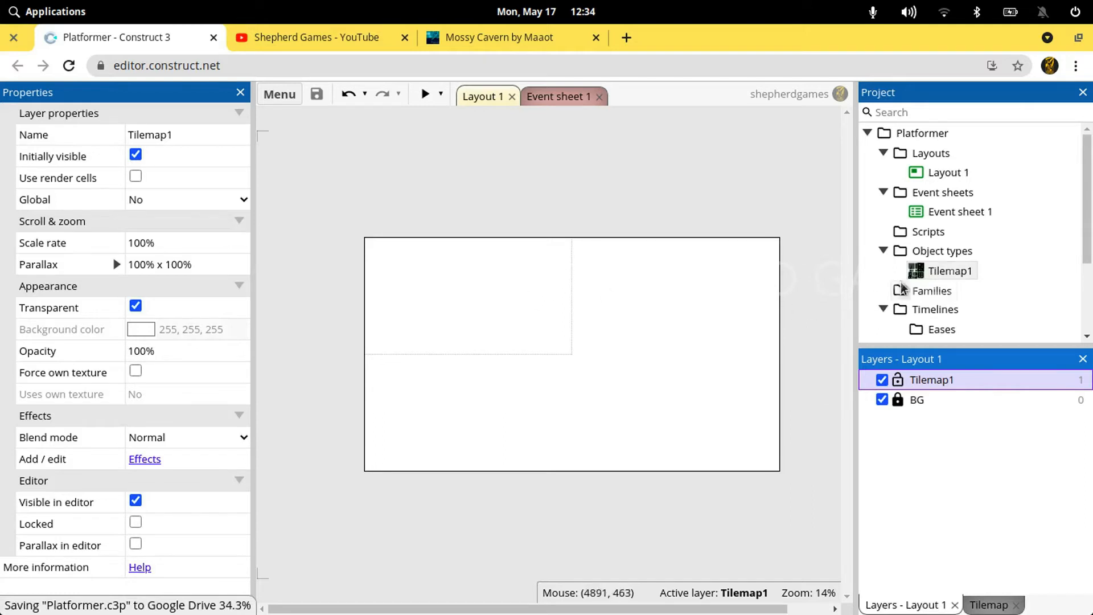
# Resize Tilemap1's source image to a width of 1000 pixels, stretched with the aspect ratio kept, and close the image editor
pyautogui.doubleClick(923, 273)
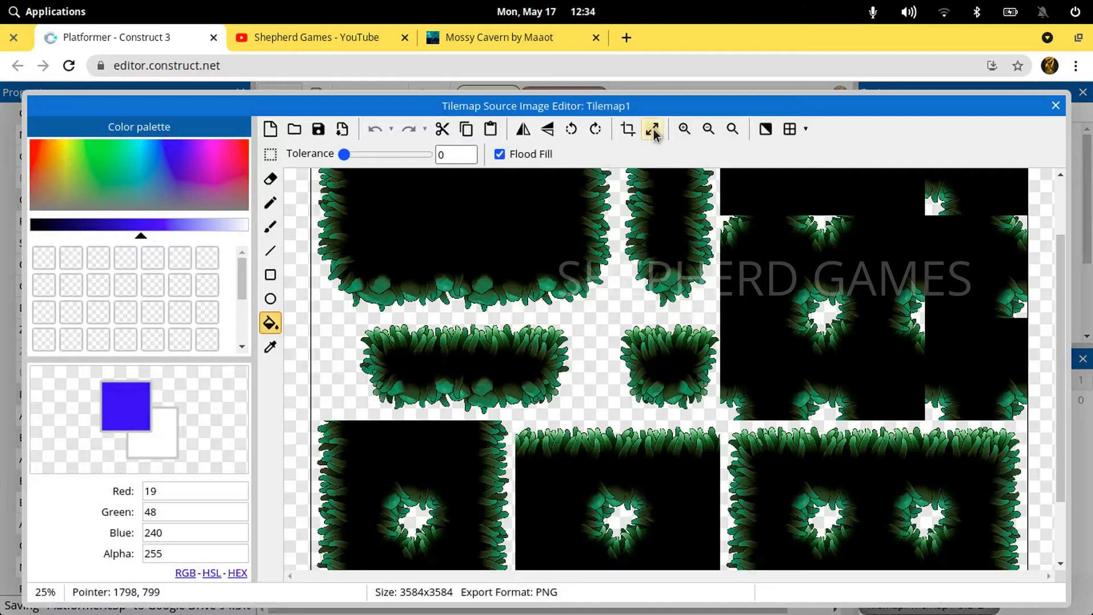
pyautogui.click(652, 130)
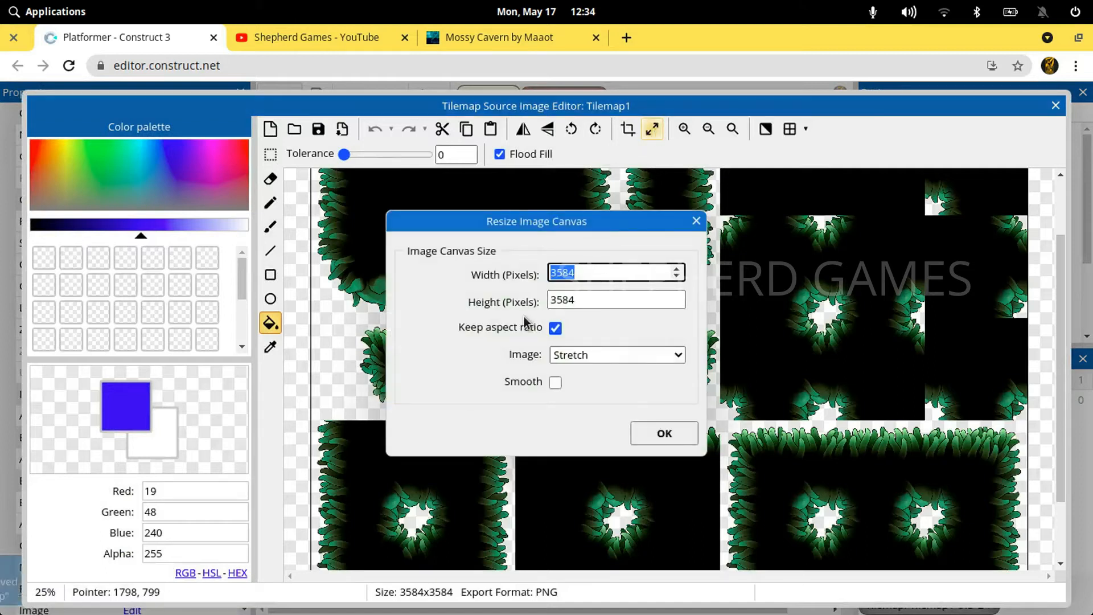
pyautogui.write('1000')
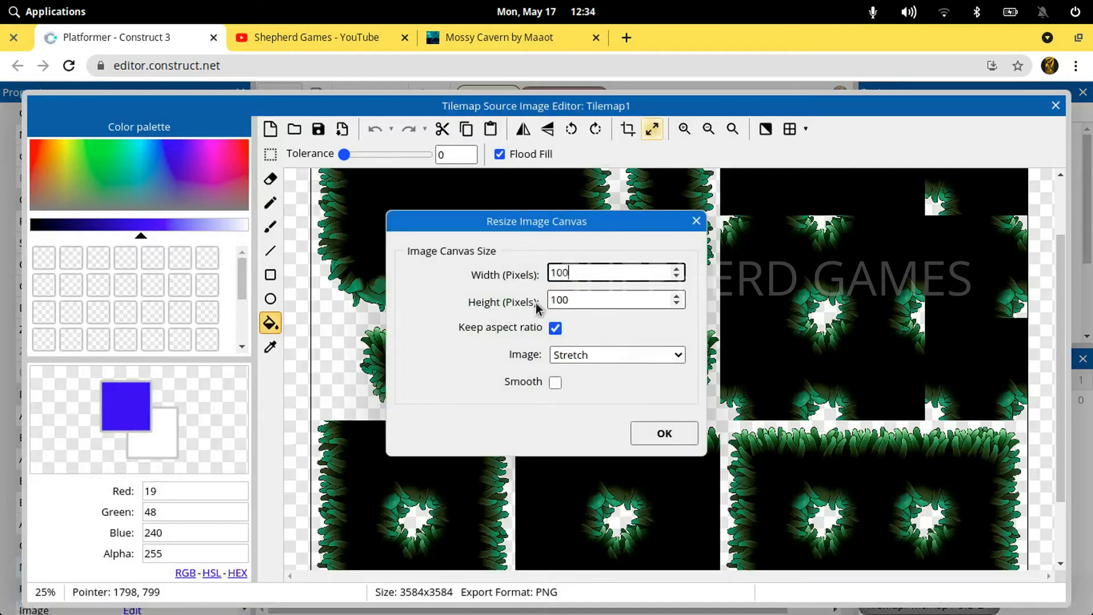
pyautogui.press('BackSpace')
pyautogui.press('BackSpace')
pyautogui.hotkey('ctrl', 'z')
pyautogui.write('1000')
pyautogui.press('Return')
pyautogui.click(1055, 106)
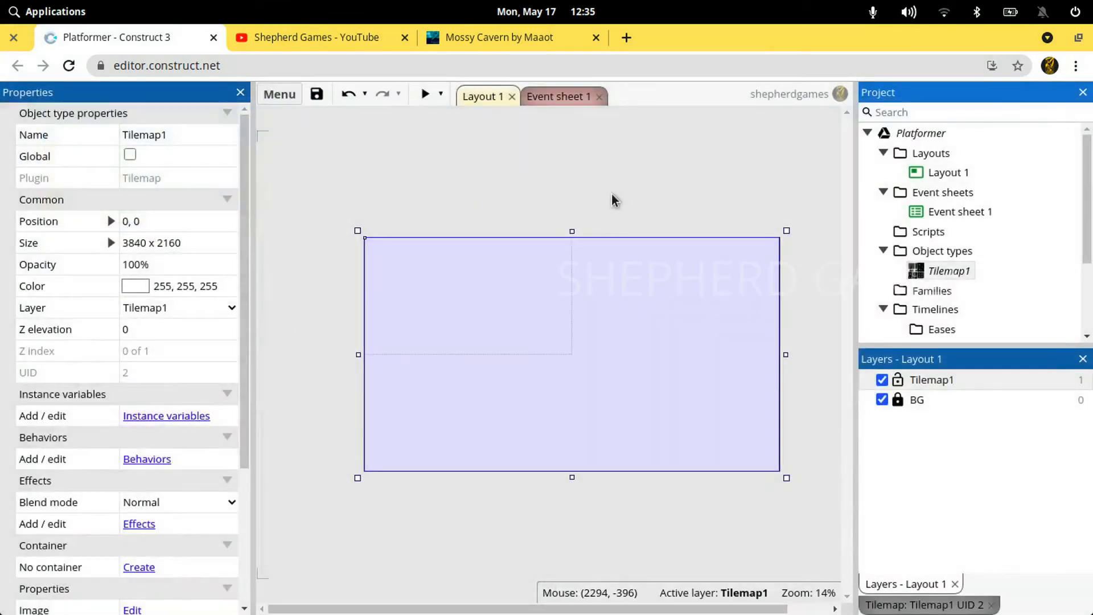
# Calculate the scaled tile size with Google's calculator in a new browser tab as 1000/3584 multiplied by 512
pyautogui.click(614, 199)
pyautogui.click(627, 38)
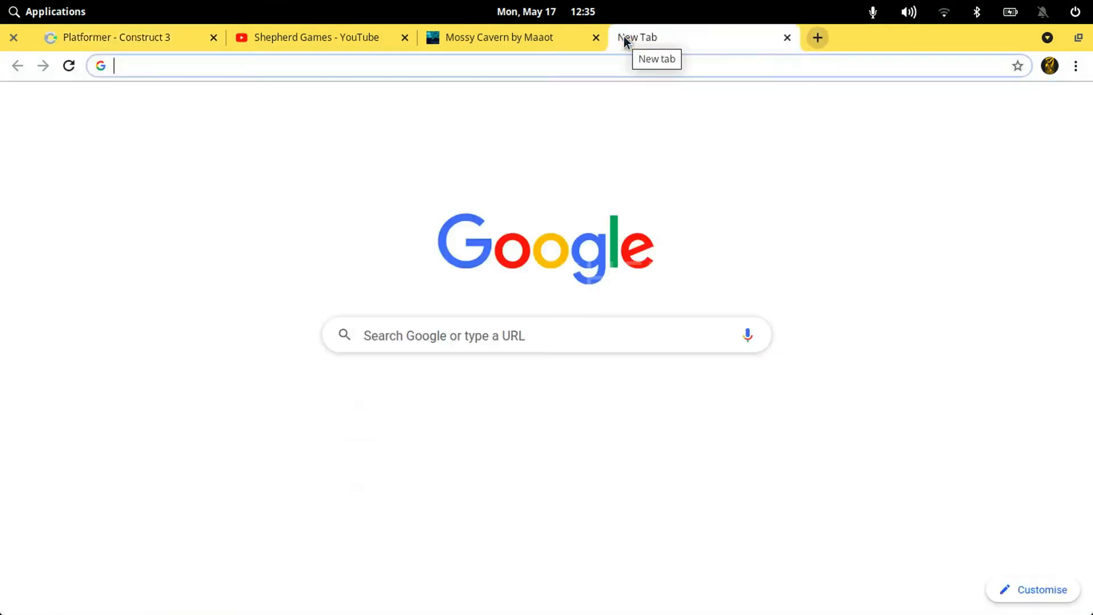
pyautogui.write('1000')
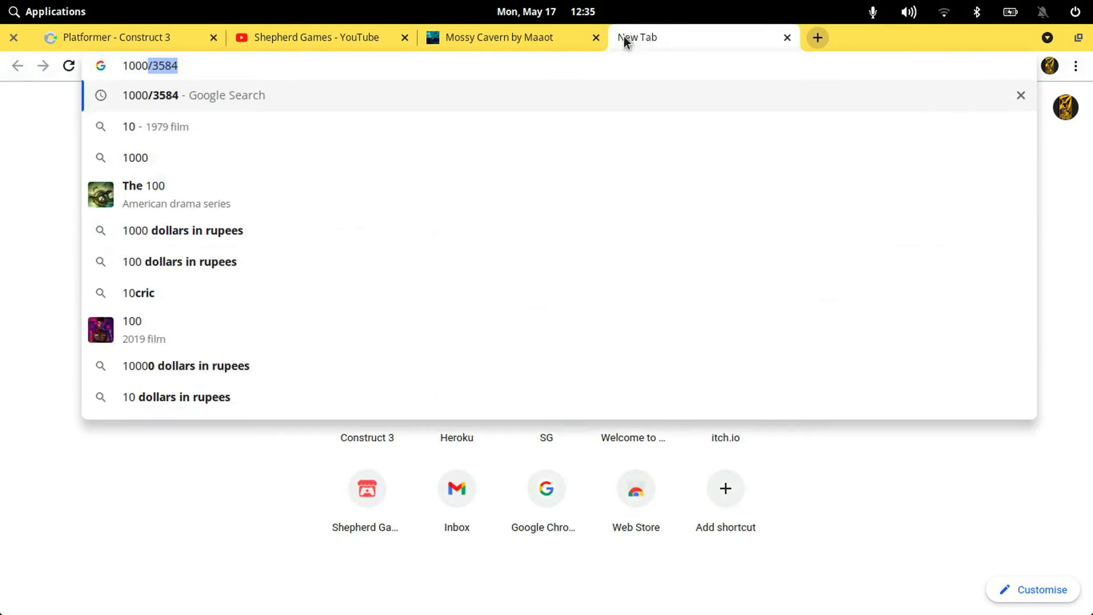
pyautogui.press('Return')
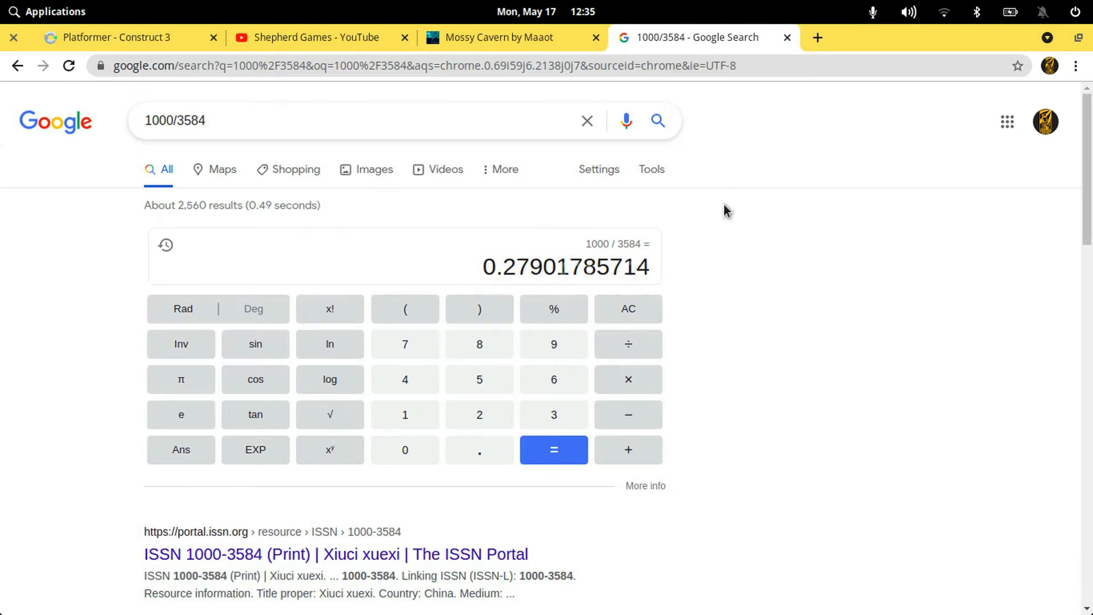
pyautogui.click(629, 380)
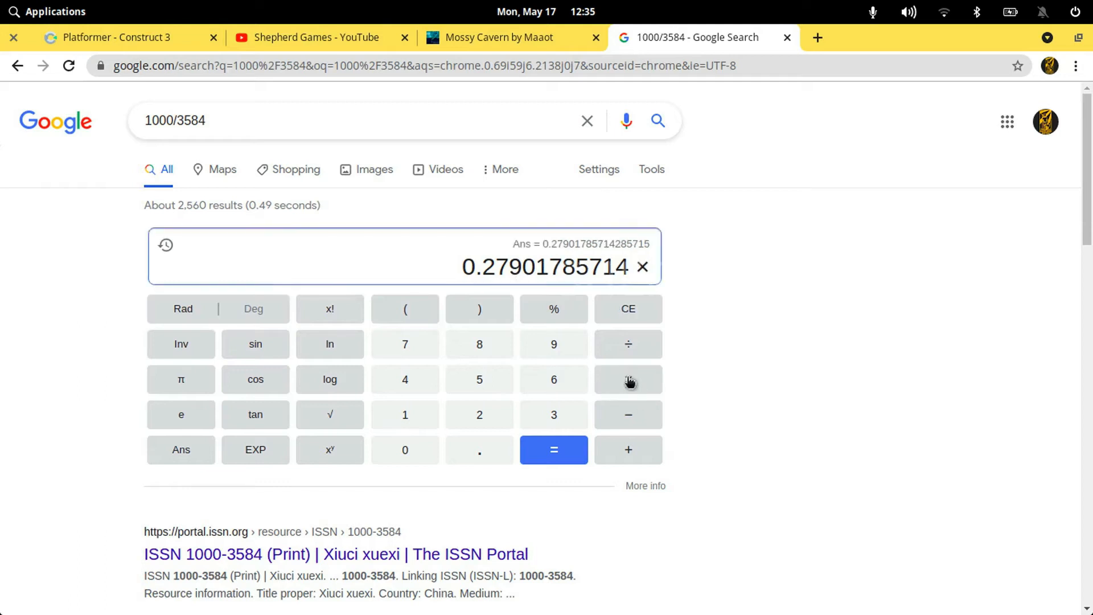
pyautogui.write('512')
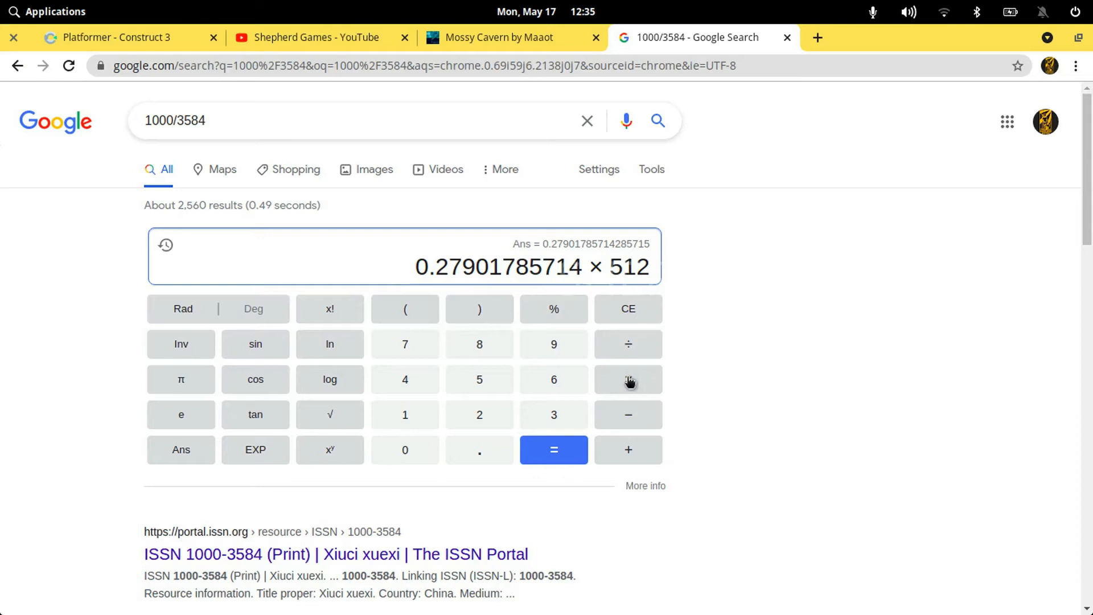
pyautogui.click(569, 449)
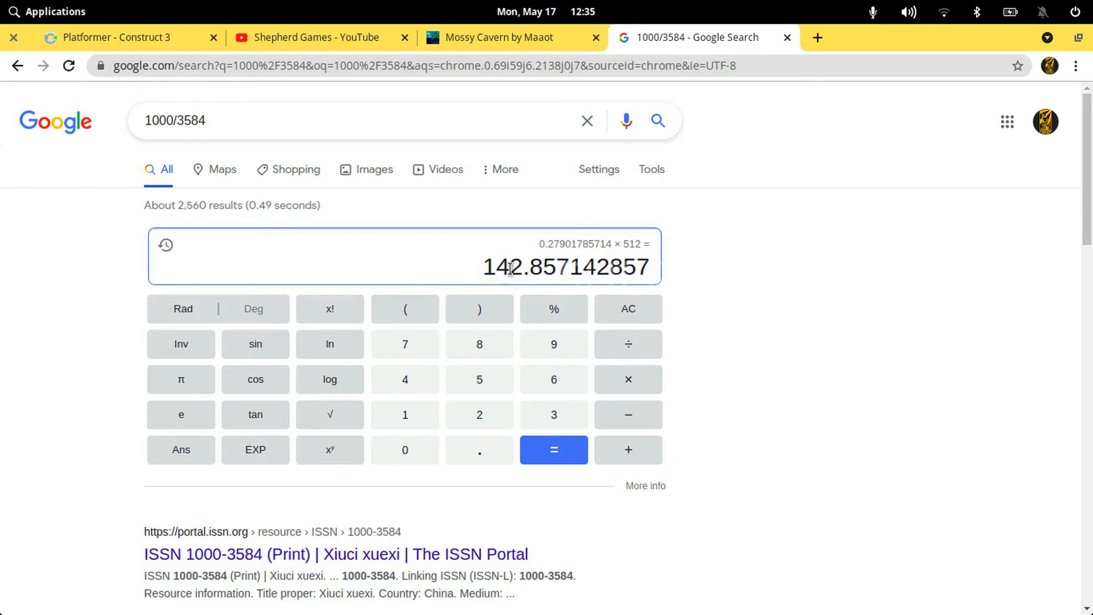
# Return to the Construct 3 project, select the tilemap in the layout and show its whole tileset in the Tilemap editor
pyautogui.click(489, 44)
pyautogui.click(171, 38)
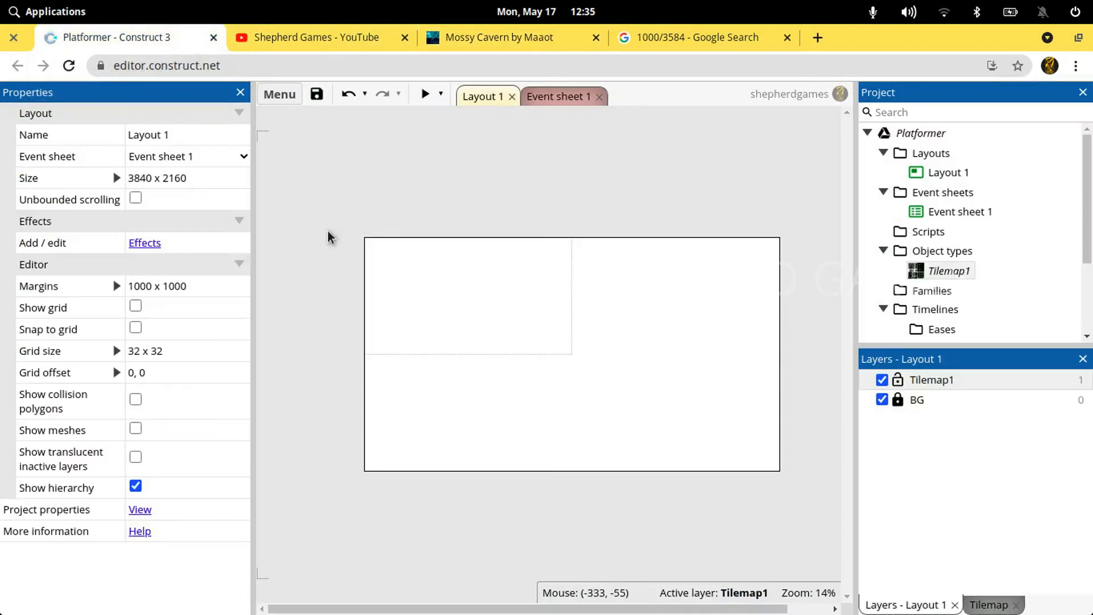
pyautogui.click(991, 609)
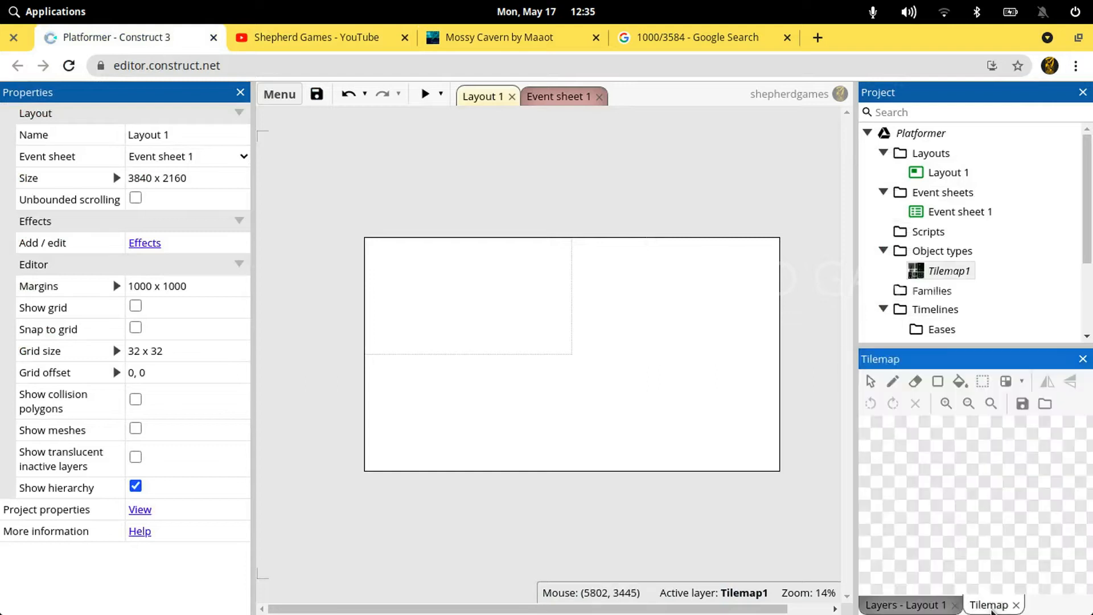
pyautogui.click(664, 361)
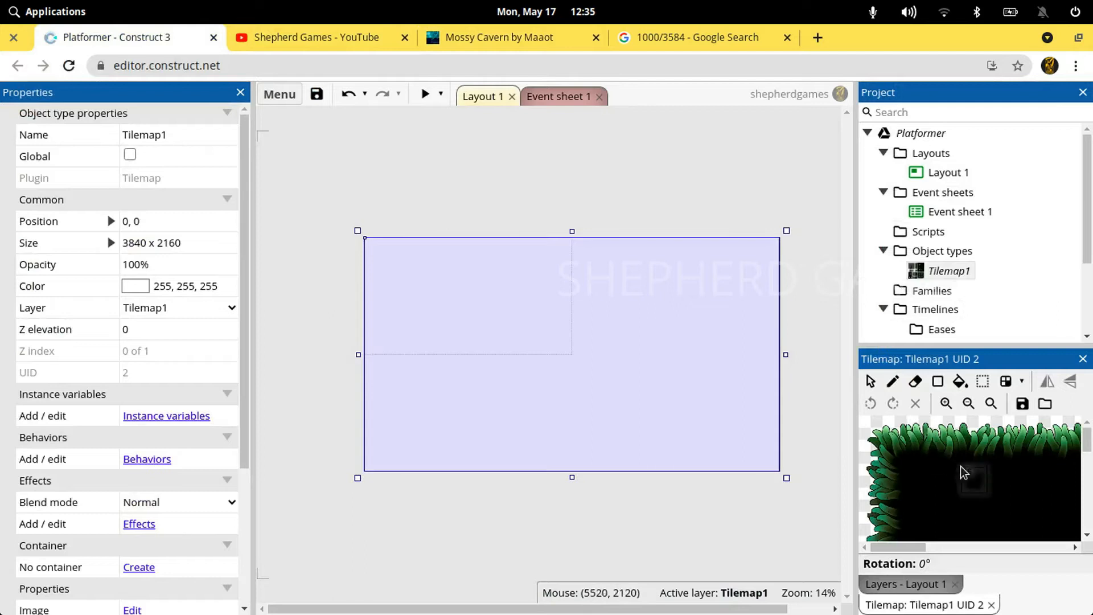
pyautogui.scroll(-3, 1032, 493)
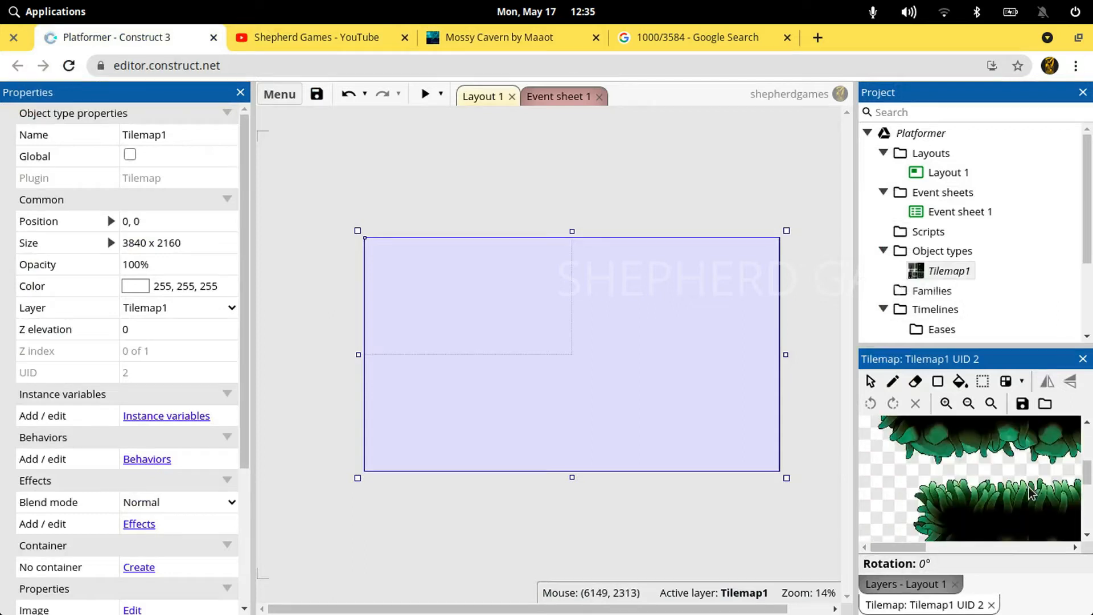
pyautogui.click(967, 404)
pyautogui.click(968, 403)
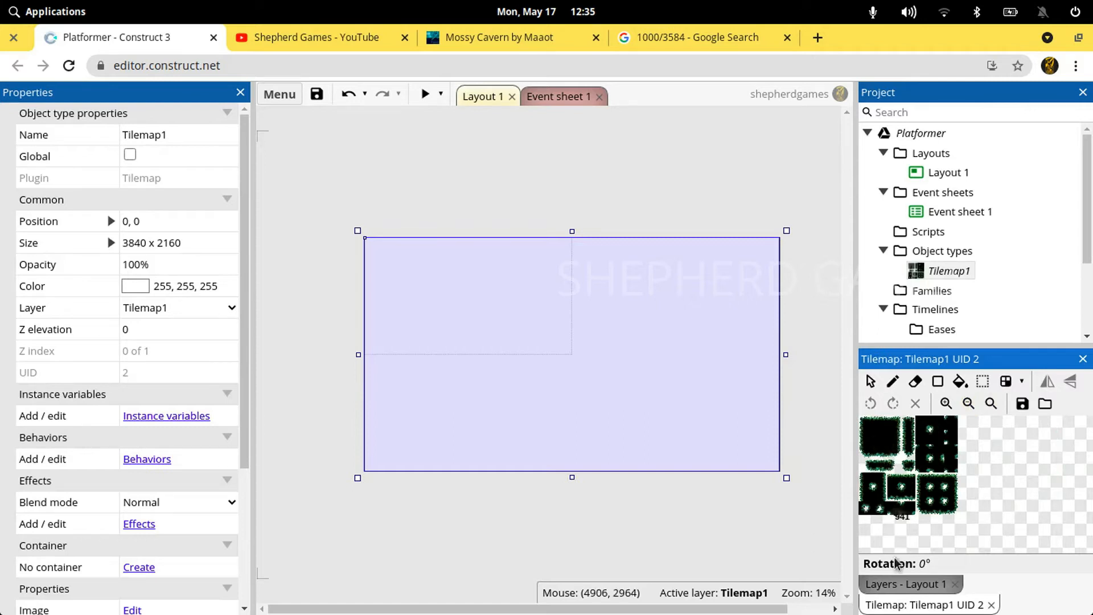
# Set Tilemap1's tile width and tile height to 142
pyautogui.scroll(-3, 127, 442)
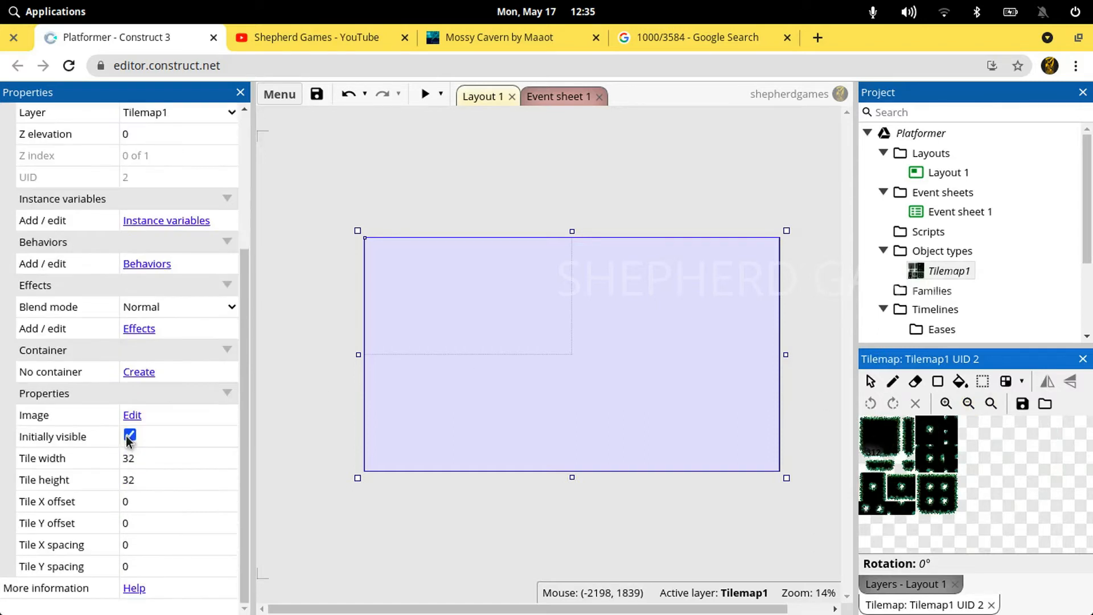
pyautogui.click(142, 471)
pyautogui.write('142')
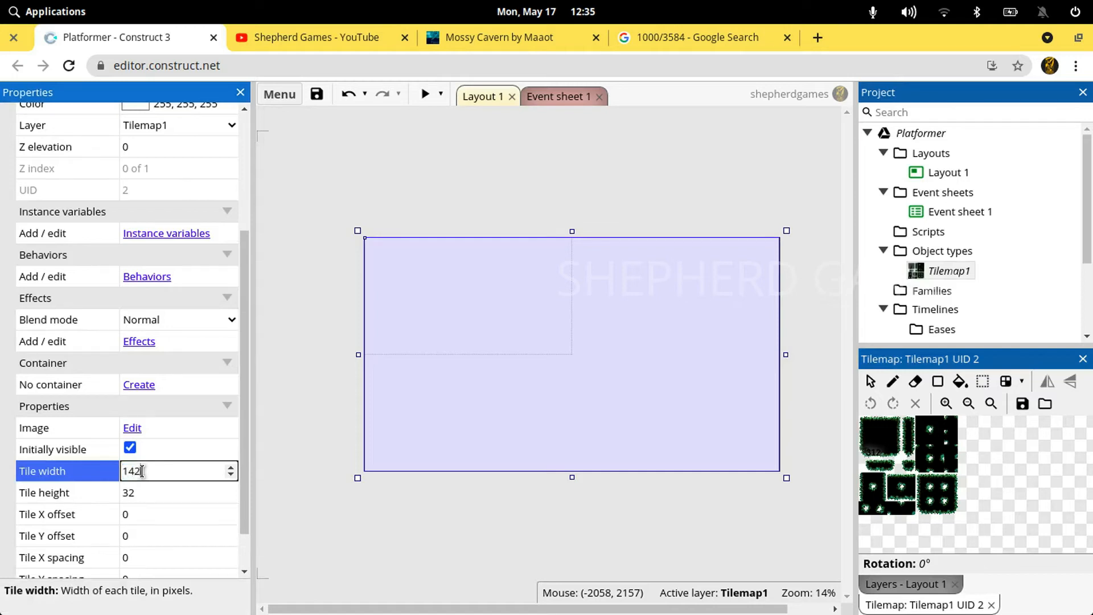
pyautogui.press('Tab')
pyautogui.write('142')
pyautogui.press('Tab')
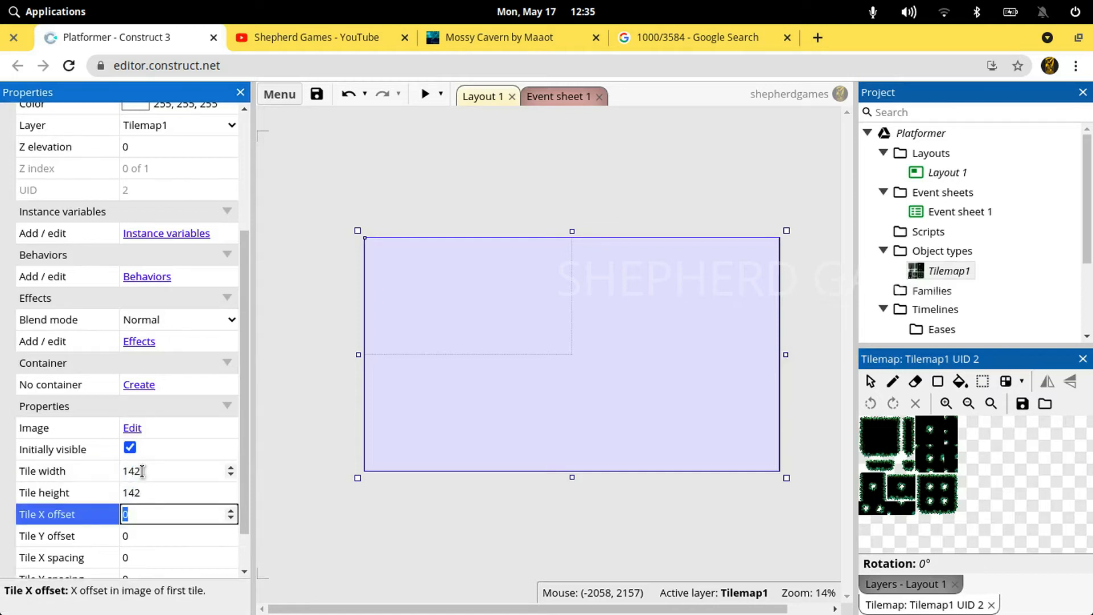
# Paint the tileset's top-left corner tile at the left edge of the layout, just above mid-height, and leave drawing mode
pyautogui.click(864, 426)
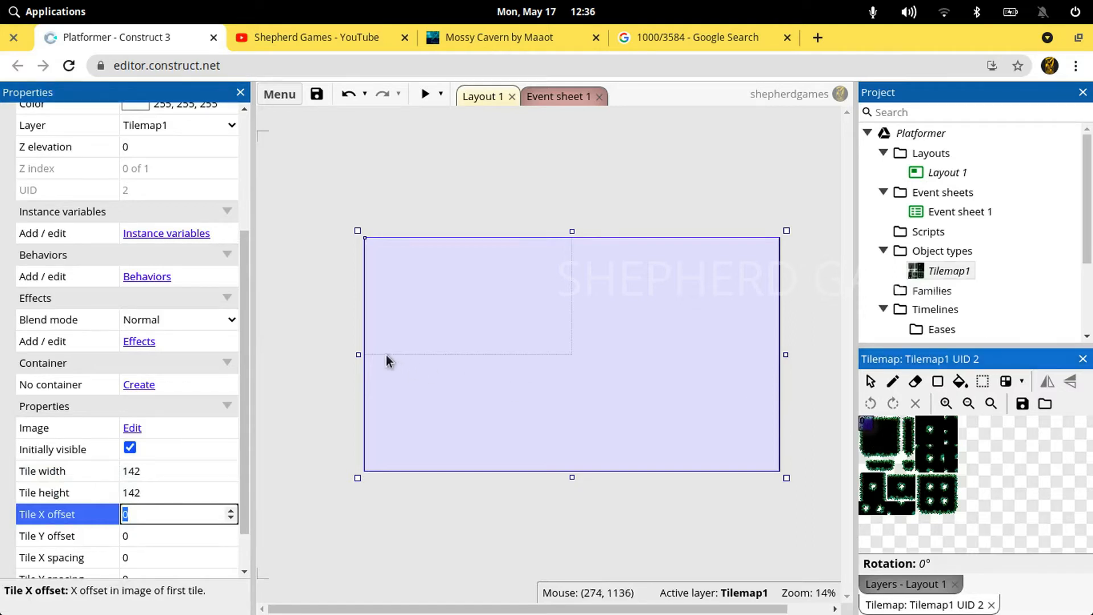
pyautogui.click(369, 349)
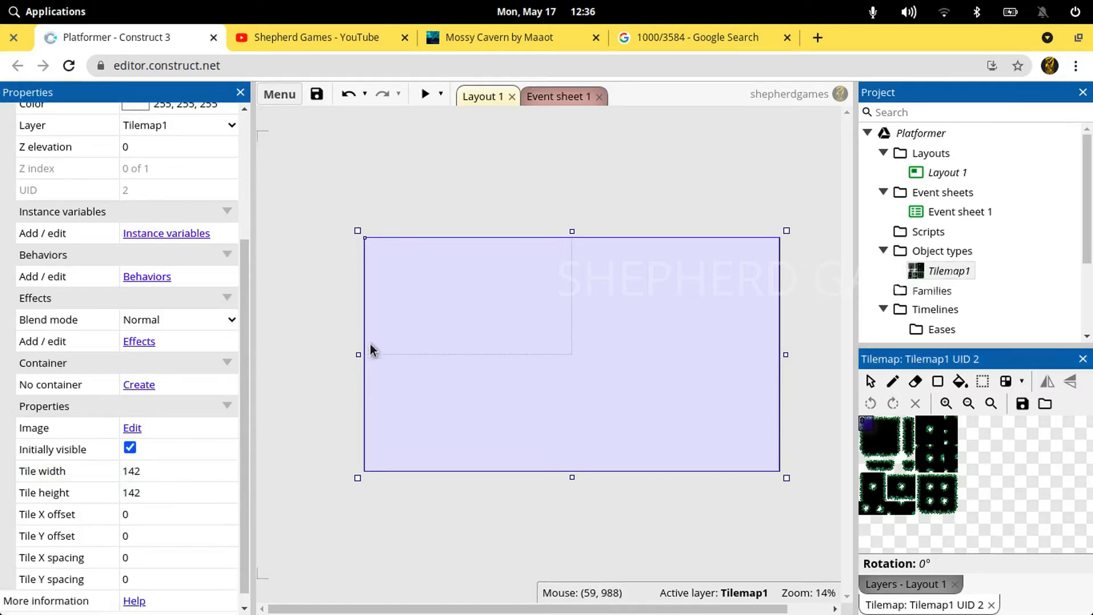
pyautogui.click(888, 383)
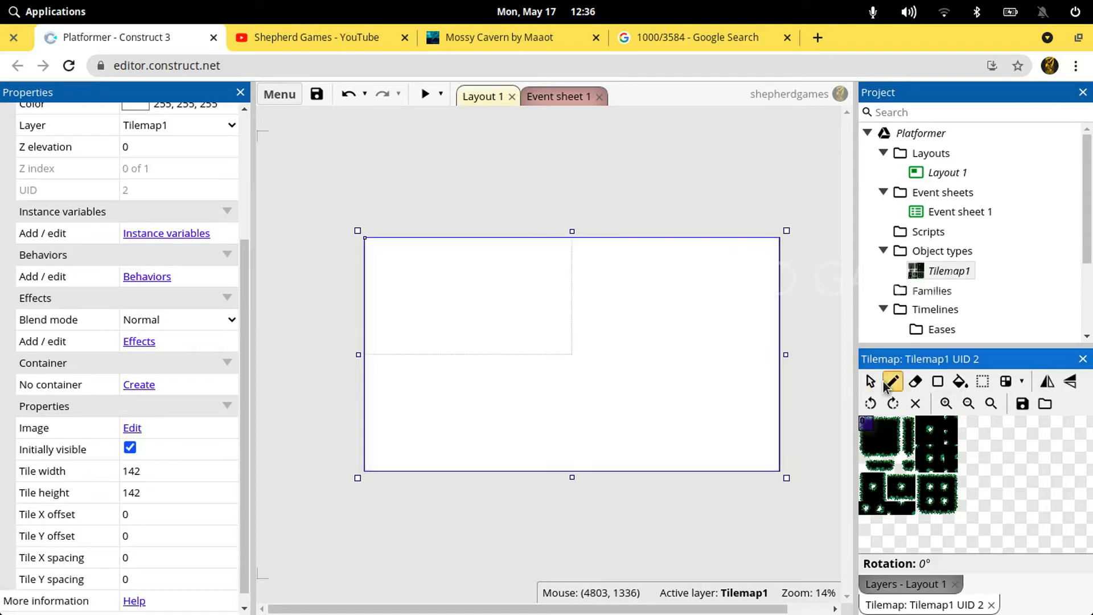
pyautogui.click(368, 335)
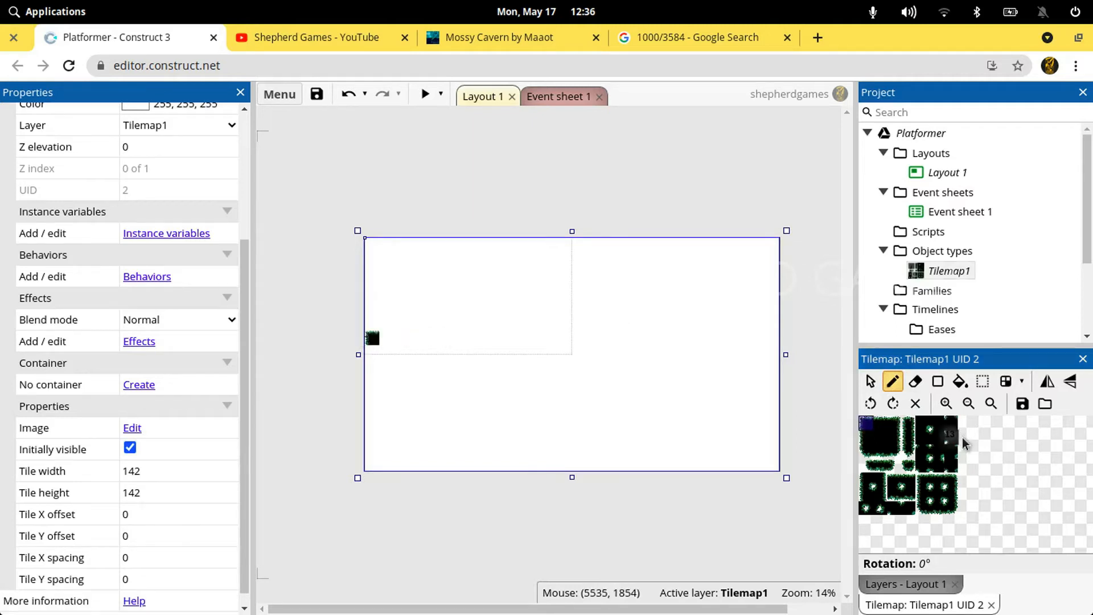
pyautogui.press('Escape')
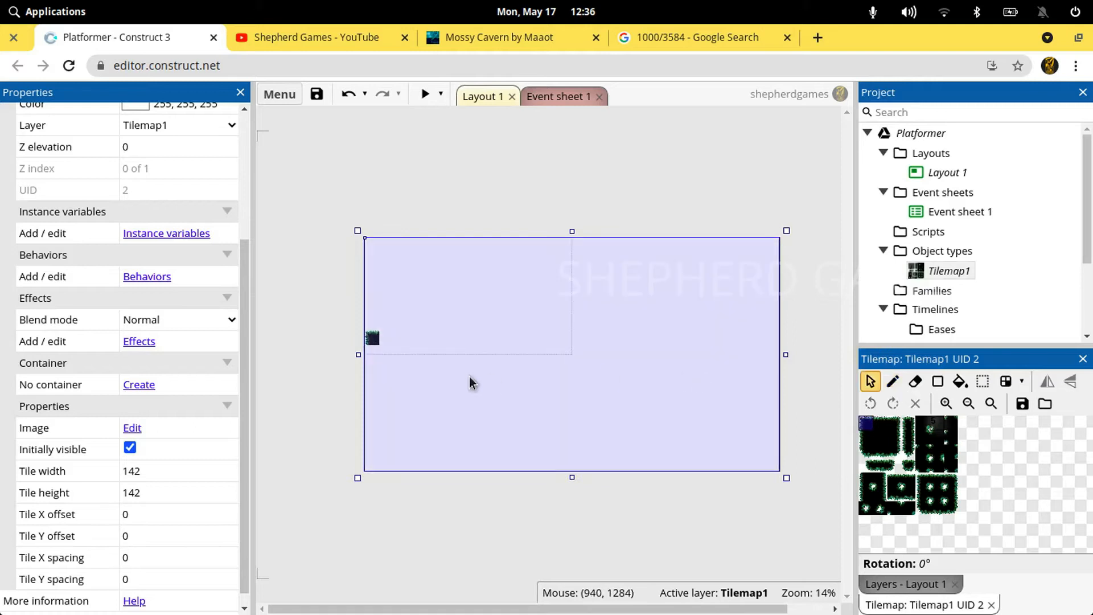
# Extend Tilemap1 beyond all four edges of the layout, to a size of about 4150 x 2523 pixels
pyautogui.moveTo(358, 354); pyautogui.dragTo(345, 353)
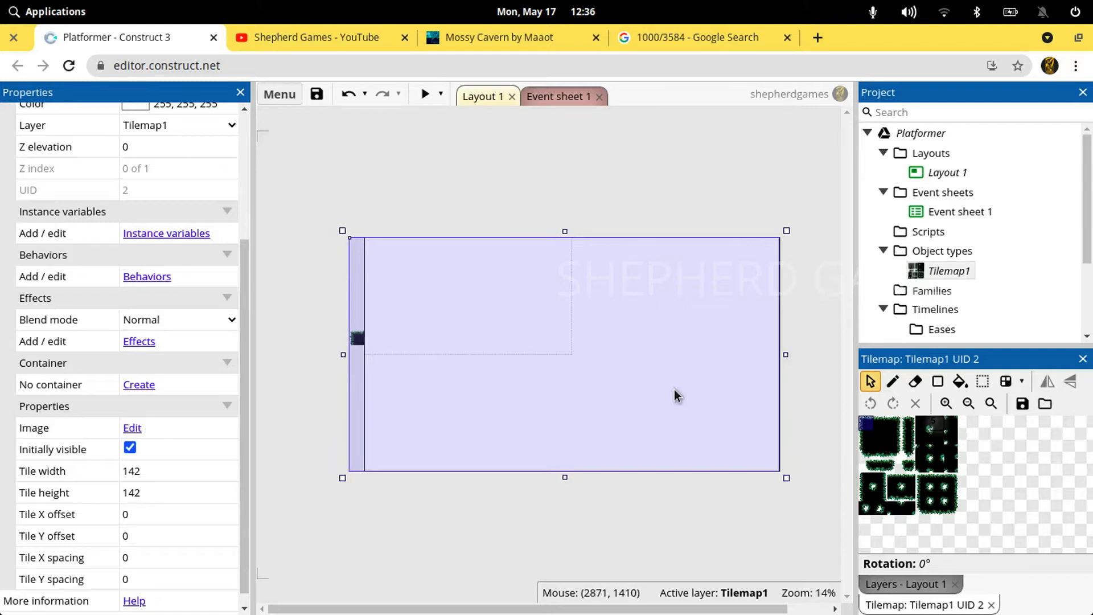
pyautogui.moveTo(799, 351); pyautogui.dragTo(808, 352)
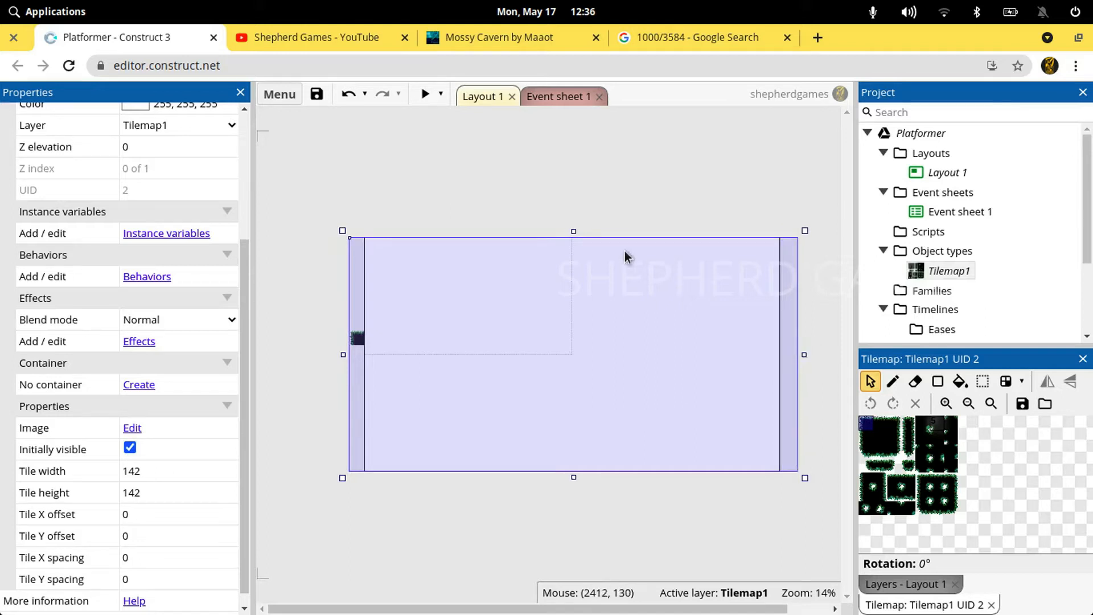
pyautogui.moveTo(574, 231); pyautogui.dragTo(575, 208)
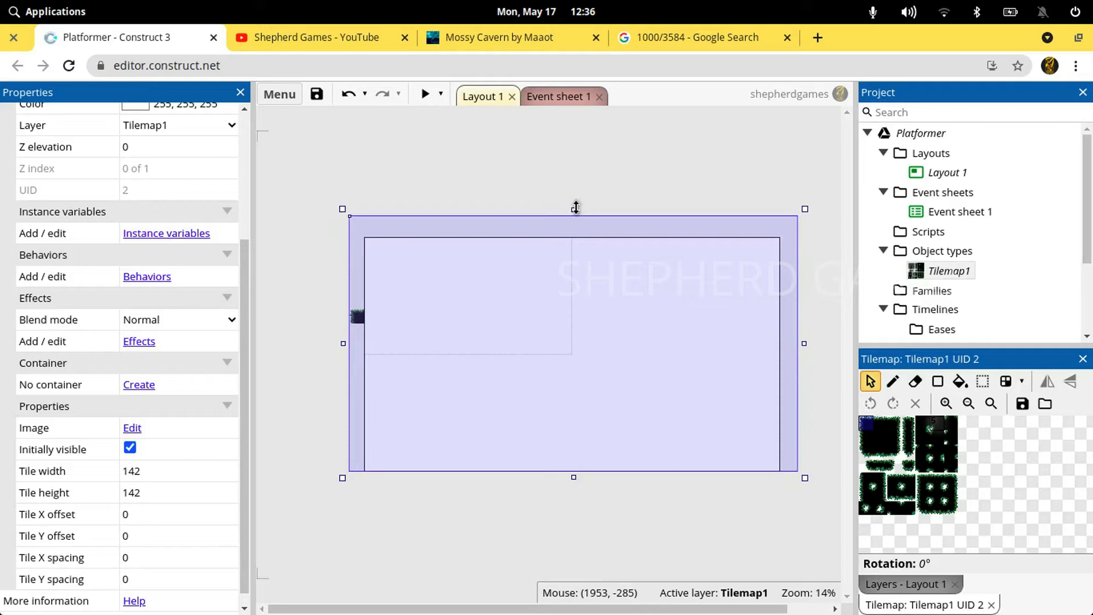
pyautogui.moveTo(572, 477); pyautogui.dragTo(576, 494)
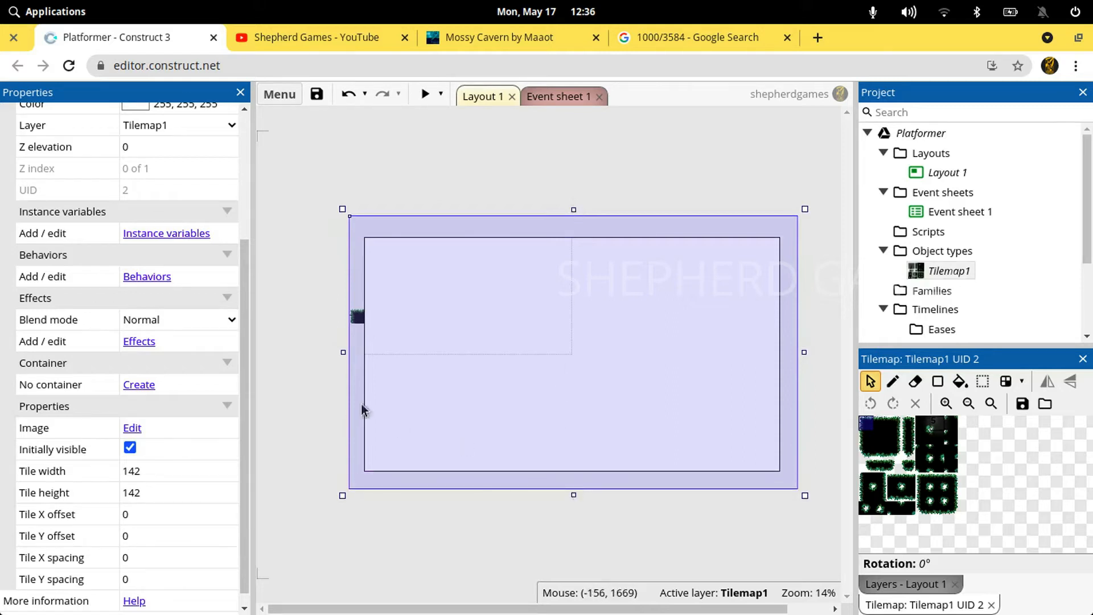
# Erase the painted corner tile and paint the top-left corner tile one cell lower in the tilemap's first column
pyautogui.click(915, 381)
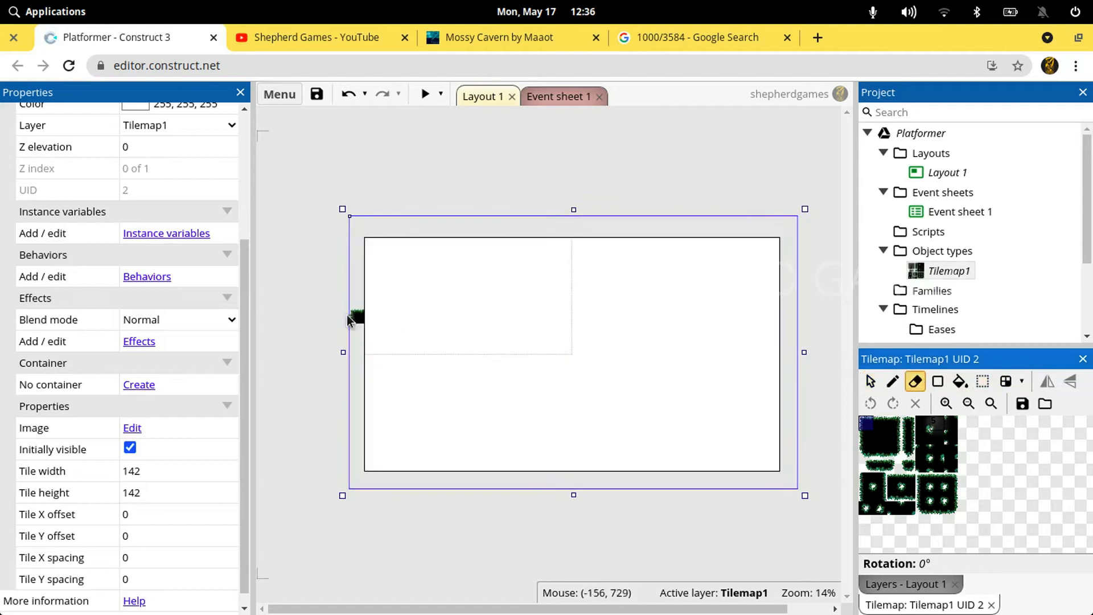
pyautogui.click(353, 319)
pyautogui.click(892, 382)
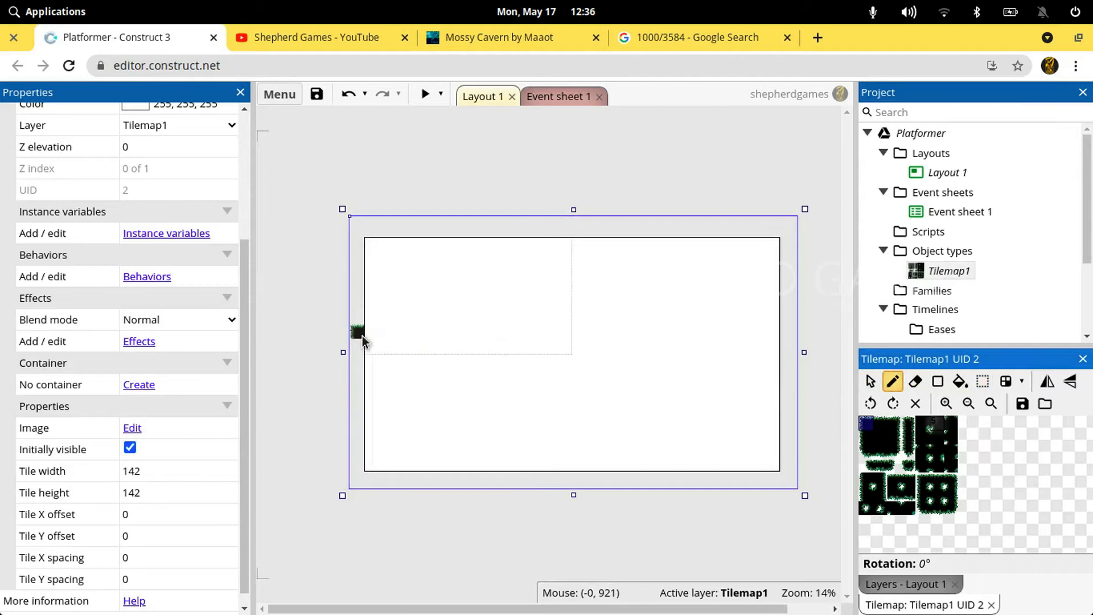
pyautogui.click(362, 336)
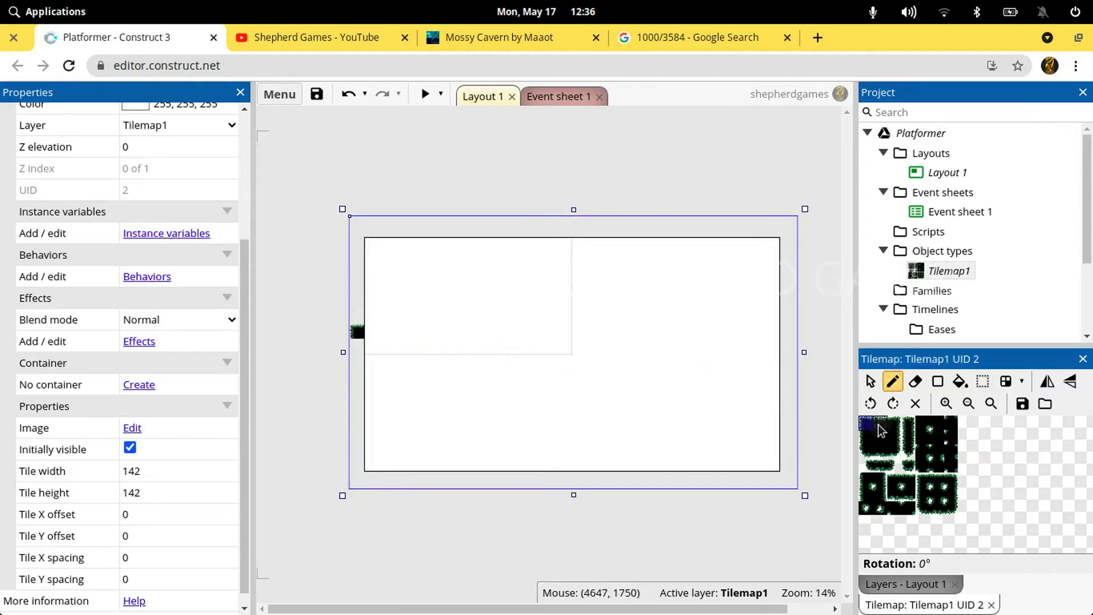
# Paint the platform's top row with top-edge tiles, trim it to just inside the viewport outline and end it with the top-right corner tile
pyautogui.click(362, 336)
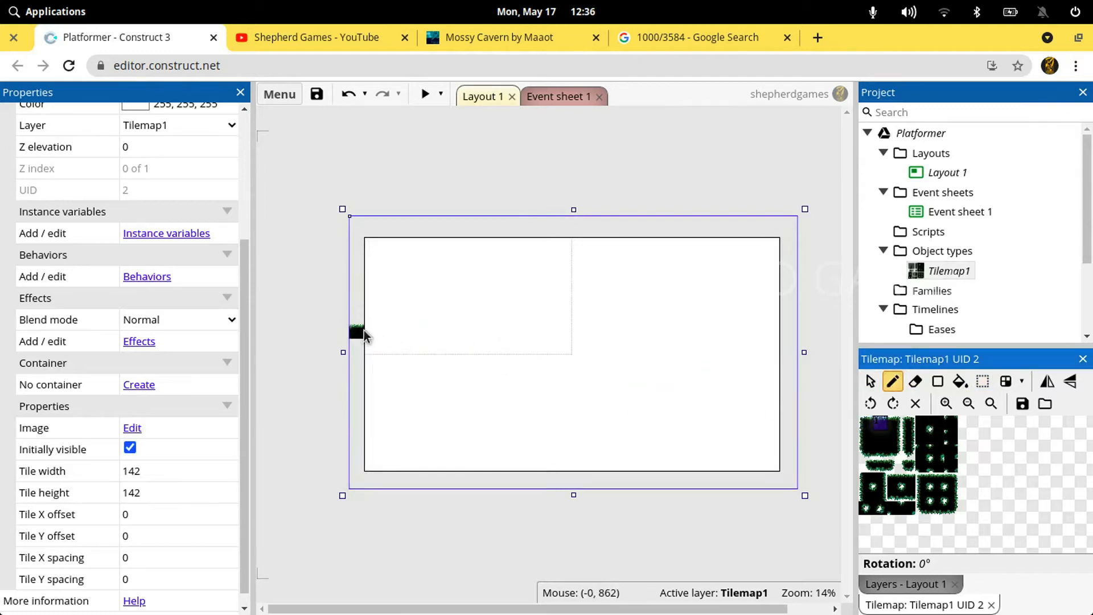
pyautogui.moveTo(371, 333); pyautogui.dragTo(636, 331)
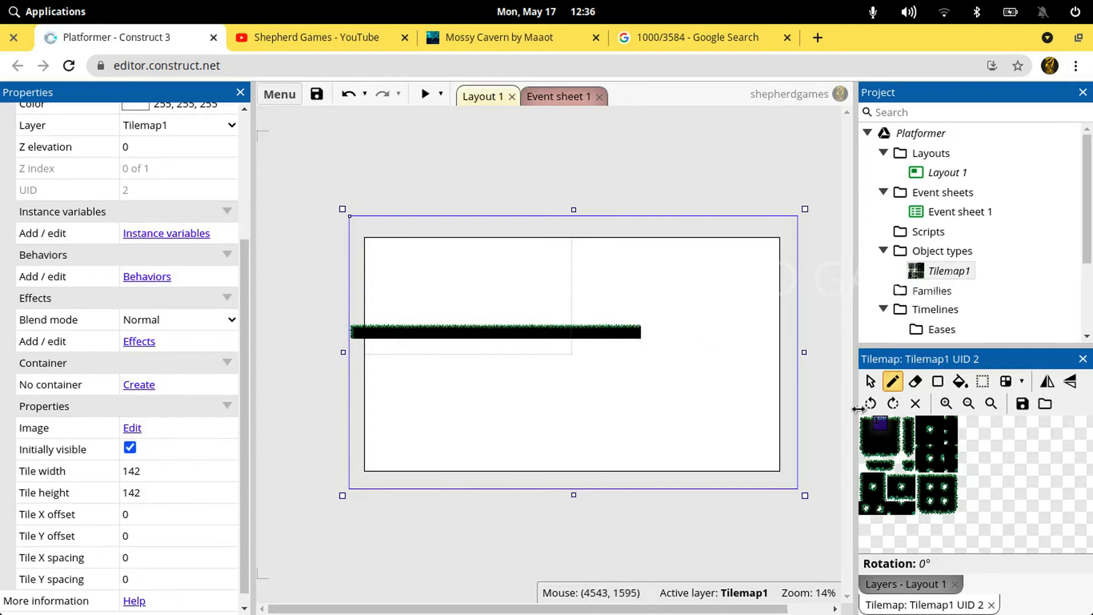
pyautogui.click(914, 381)
pyautogui.moveTo(642, 332); pyautogui.dragTo(557, 334)
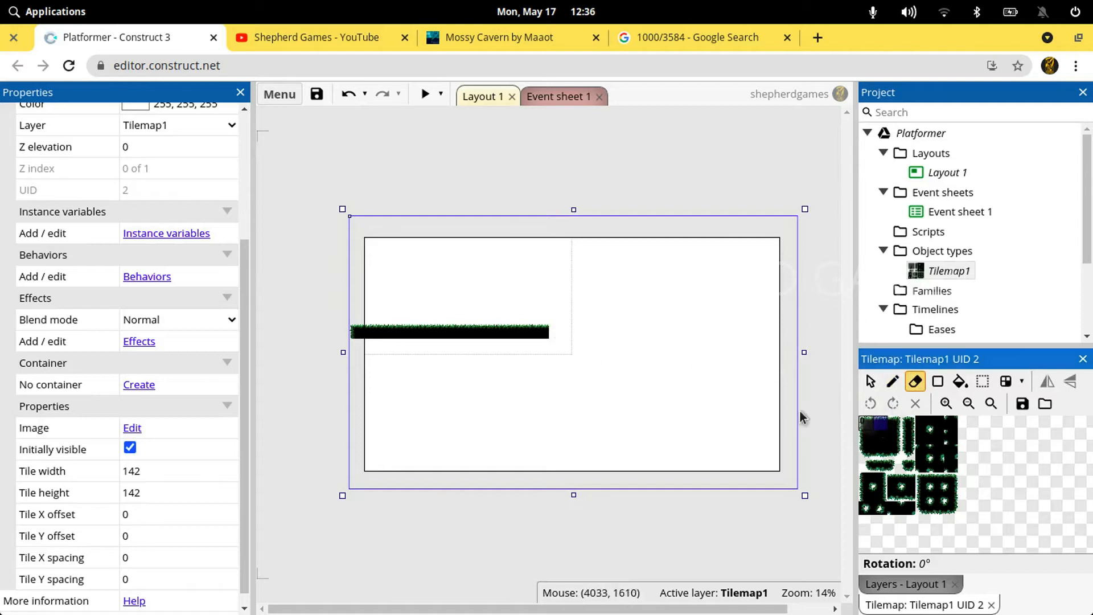
pyautogui.click(892, 381)
pyautogui.click(556, 334)
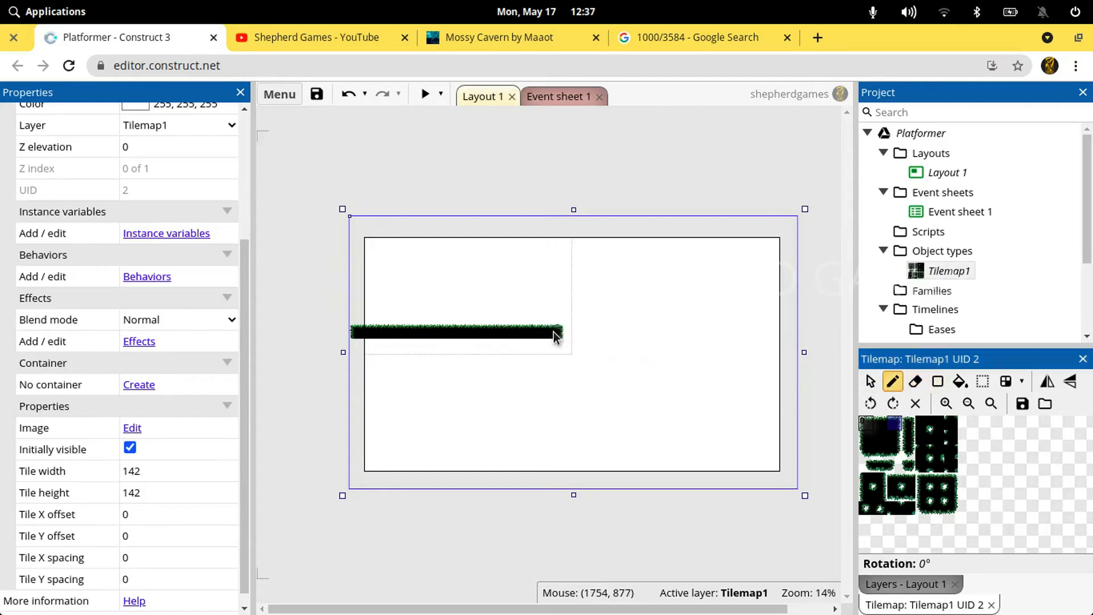
# Close the platform with a second row of bottom-edge tiles between the bottom-right and bottom-left corner tiles, undoing the misplaced stroke
pyautogui.click(893, 439)
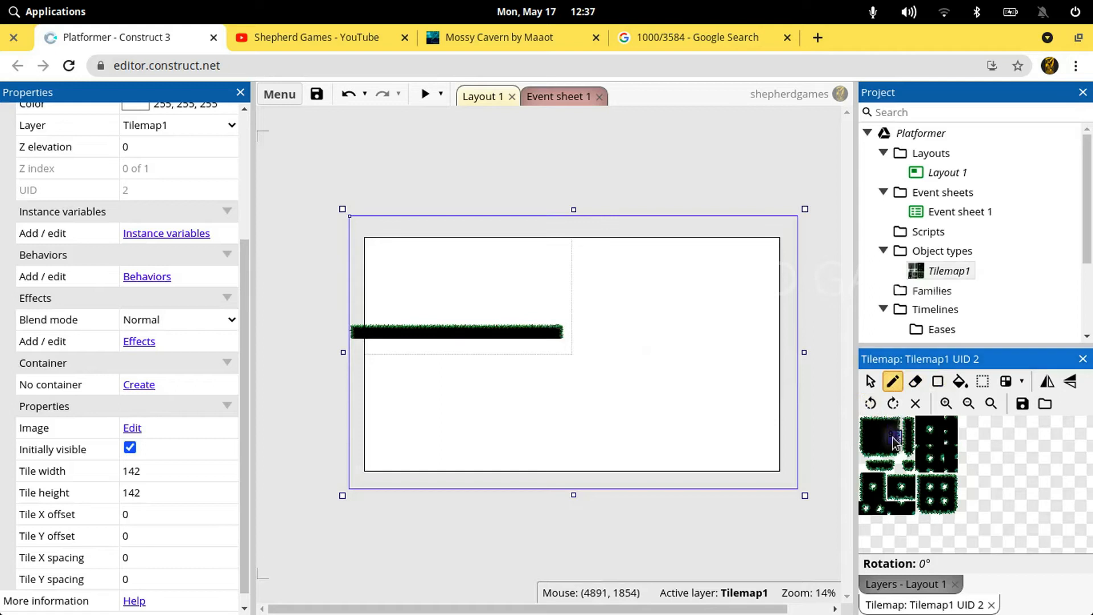
pyautogui.click(555, 347)
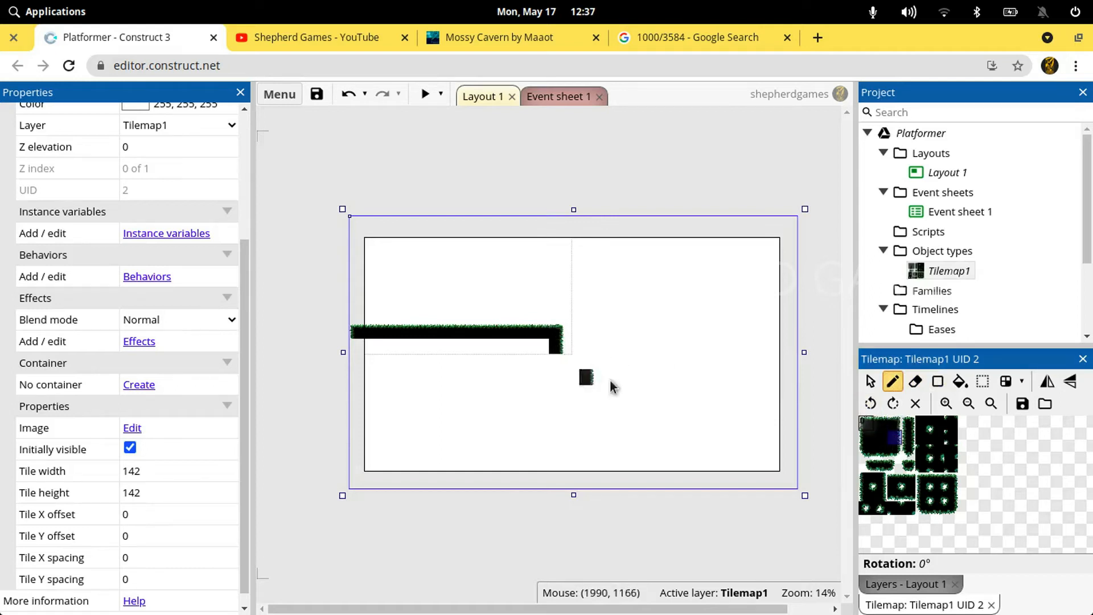
pyautogui.click(890, 447)
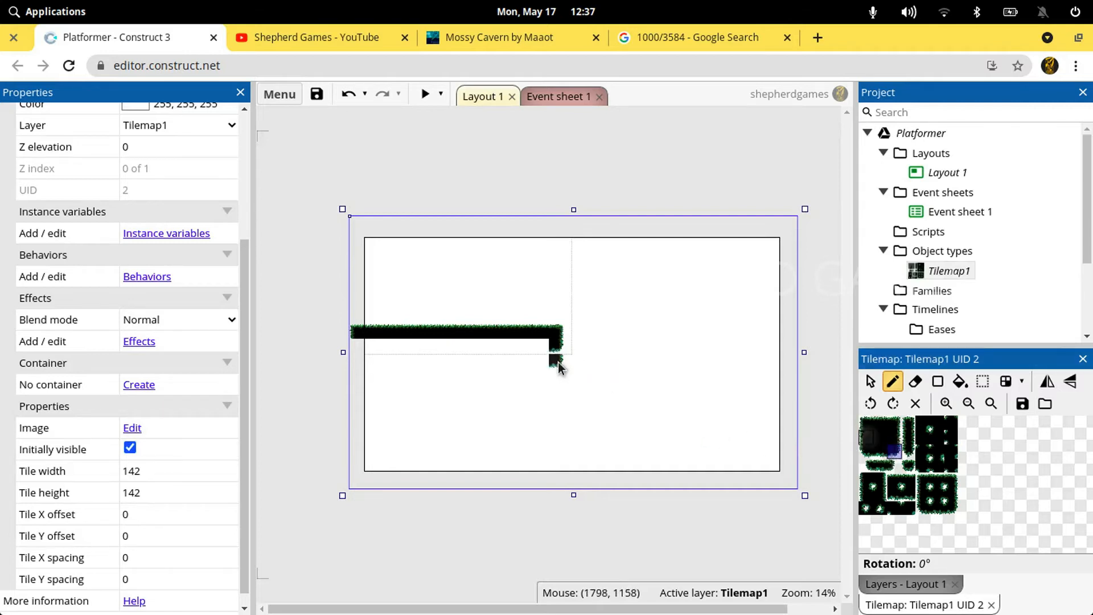
pyautogui.click(880, 450)
pyautogui.moveTo(546, 342); pyautogui.dragTo(437, 334)
pyautogui.hotkey('ctrl', 'z')
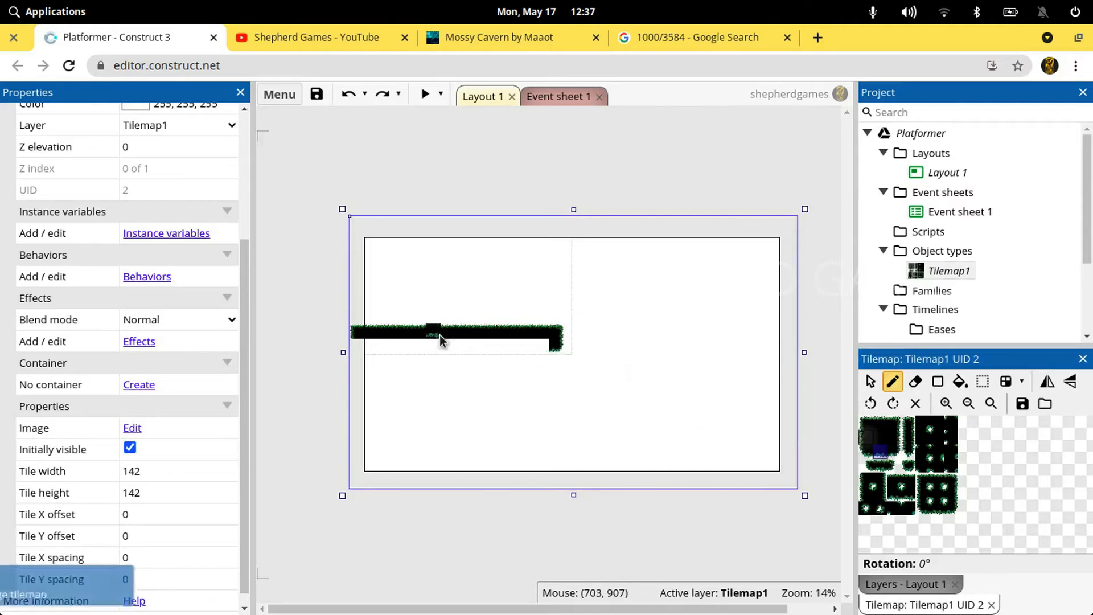
pyautogui.moveTo(534, 344); pyautogui.dragTo(508, 344)
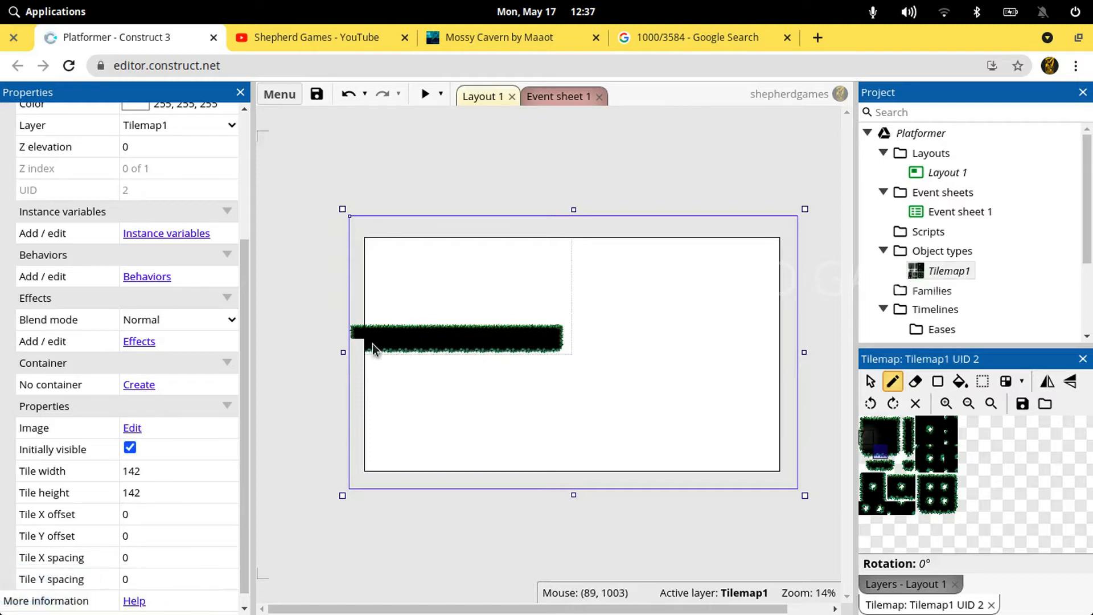
pyautogui.click(865, 450)
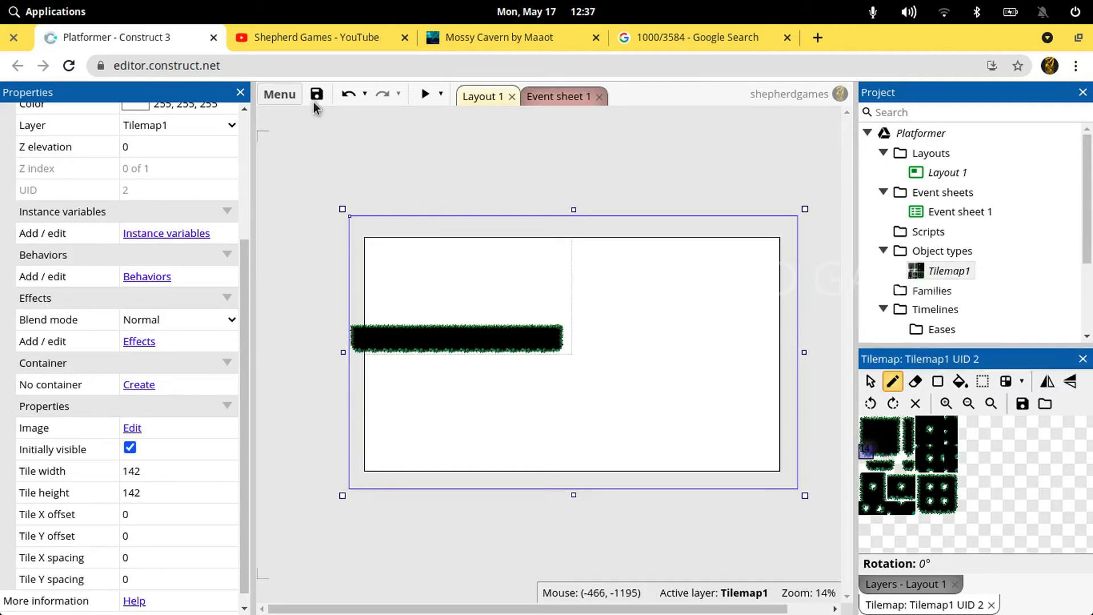
# Save the project, preview the layout in a maximized window and close the preview
pyautogui.click(435, 174)
pyautogui.hotkey('ctrl', 's')
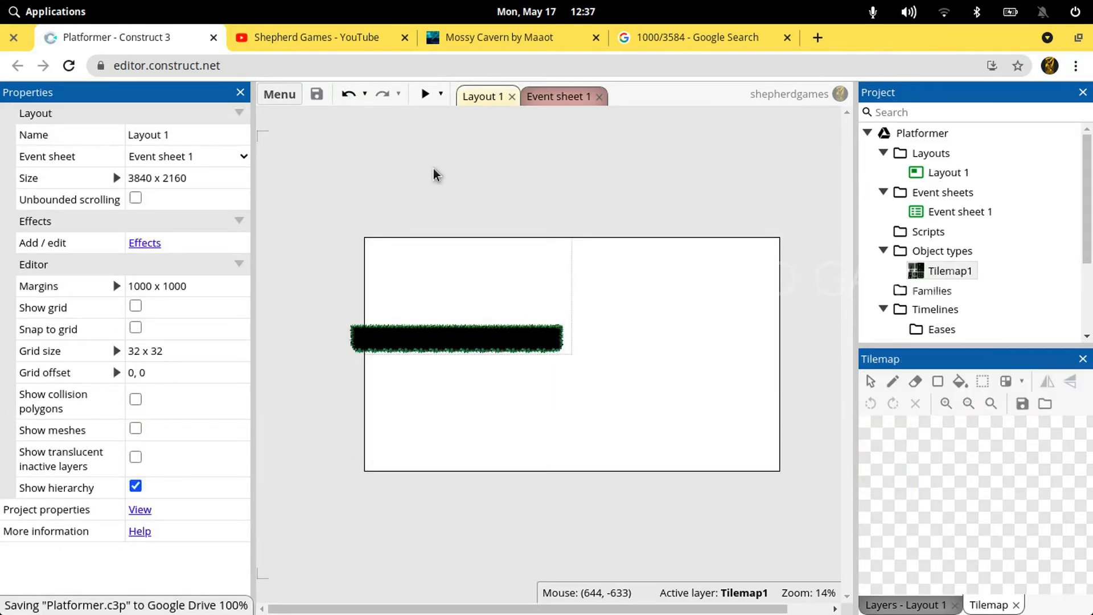
pyautogui.click(425, 95)
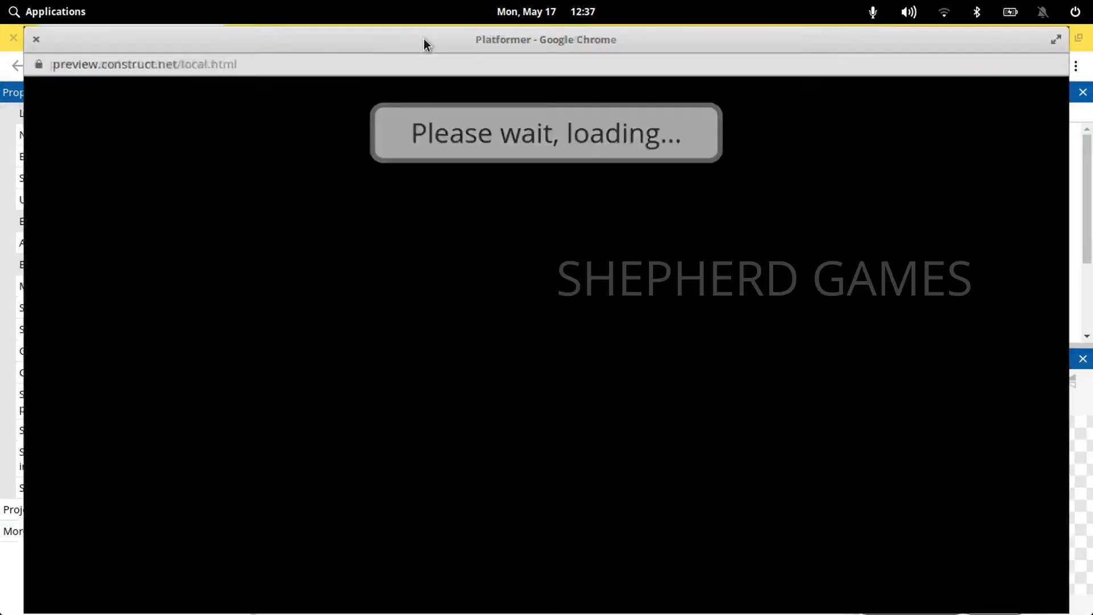
pyautogui.doubleClick(424, 39)
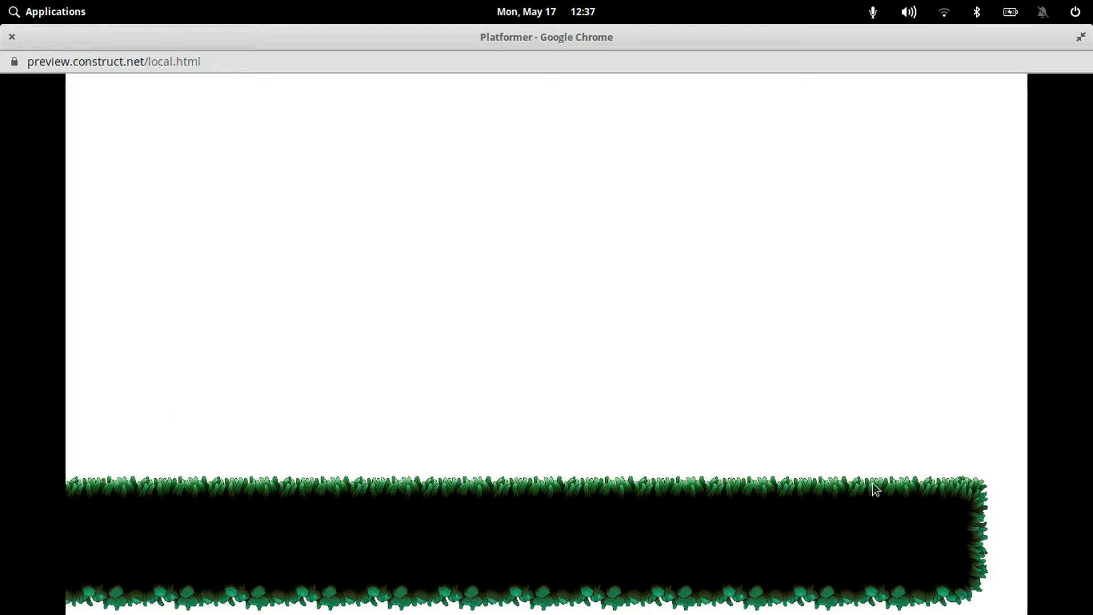
pyautogui.click(12, 37)
pyautogui.click(576, 387)
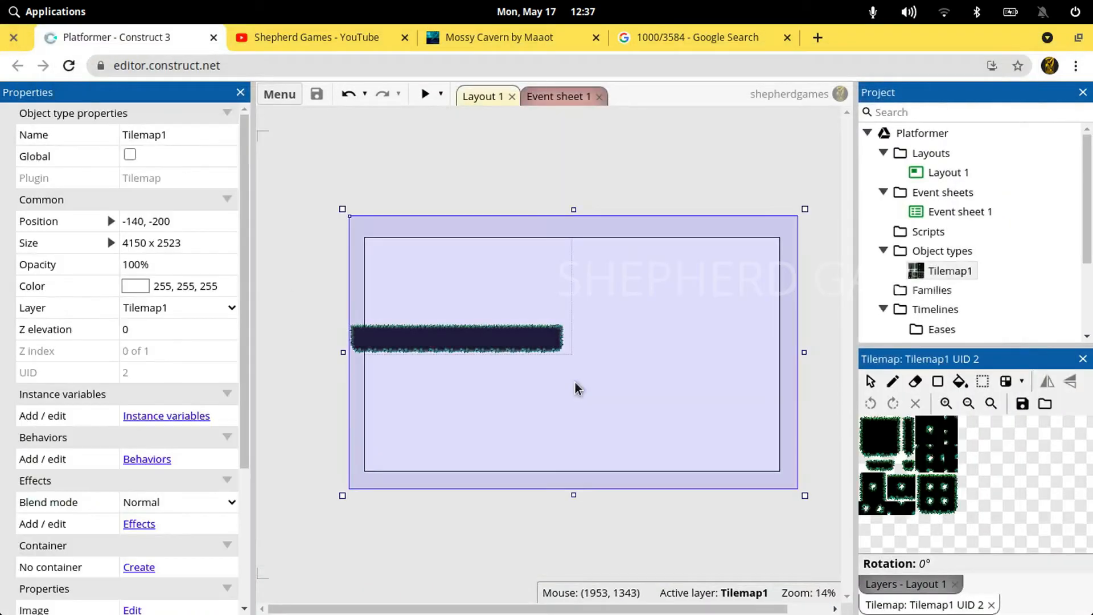
pyautogui.click(675, 195)
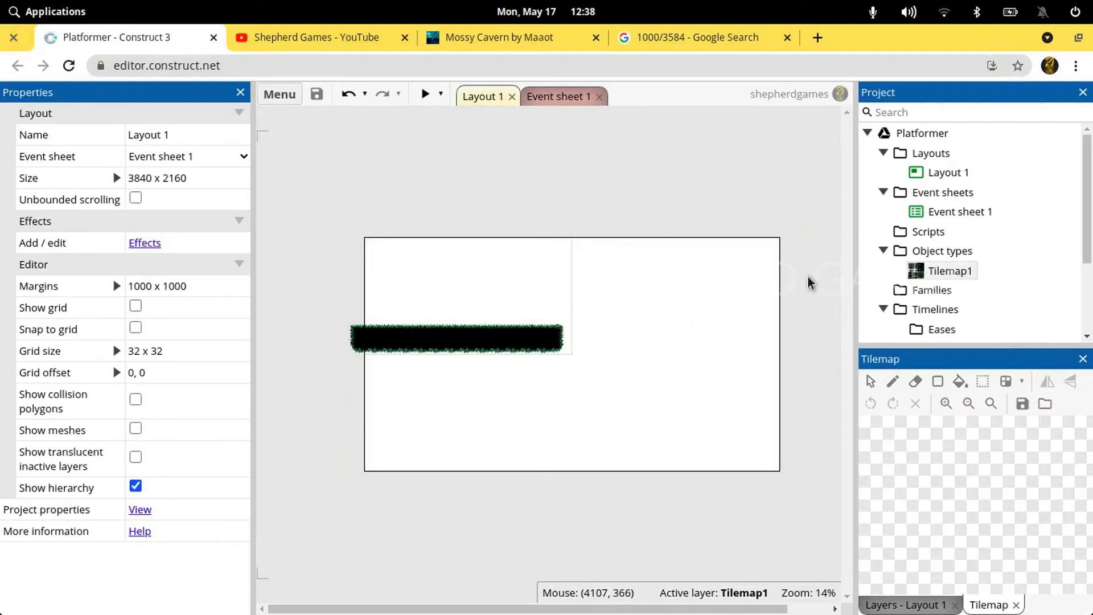
# Set Layout 1's width to 10000 pixels and save the project
pyautogui.keyDown('ctrl'); pyautogui.scroll(-6, 811, 281); pyautogui.keyUp('ctrl')
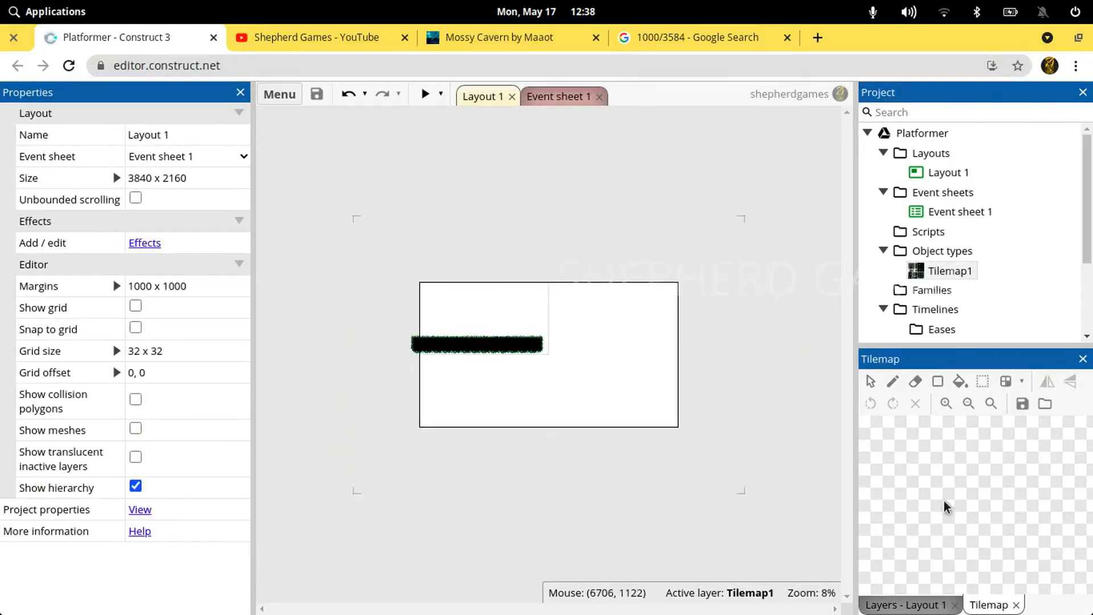
pyautogui.click(911, 607)
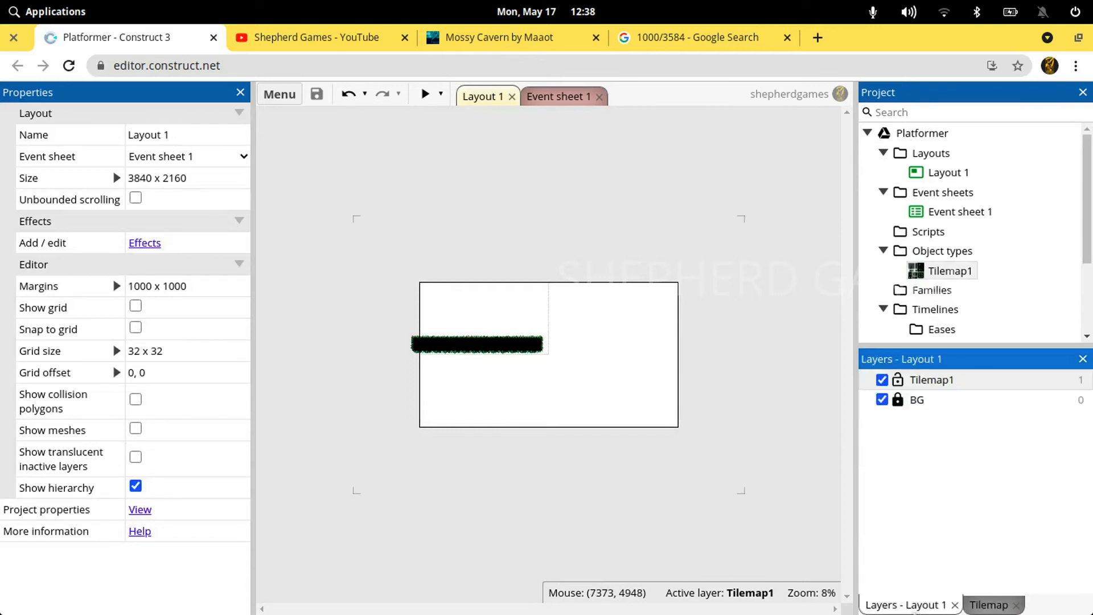
pyautogui.click(940, 193)
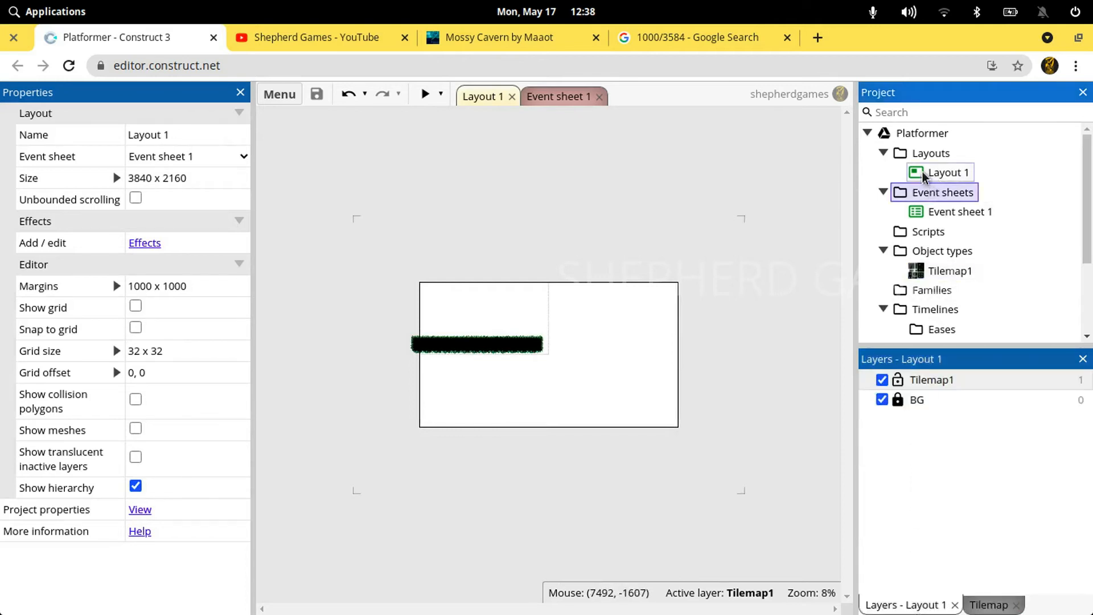
pyautogui.click(924, 175)
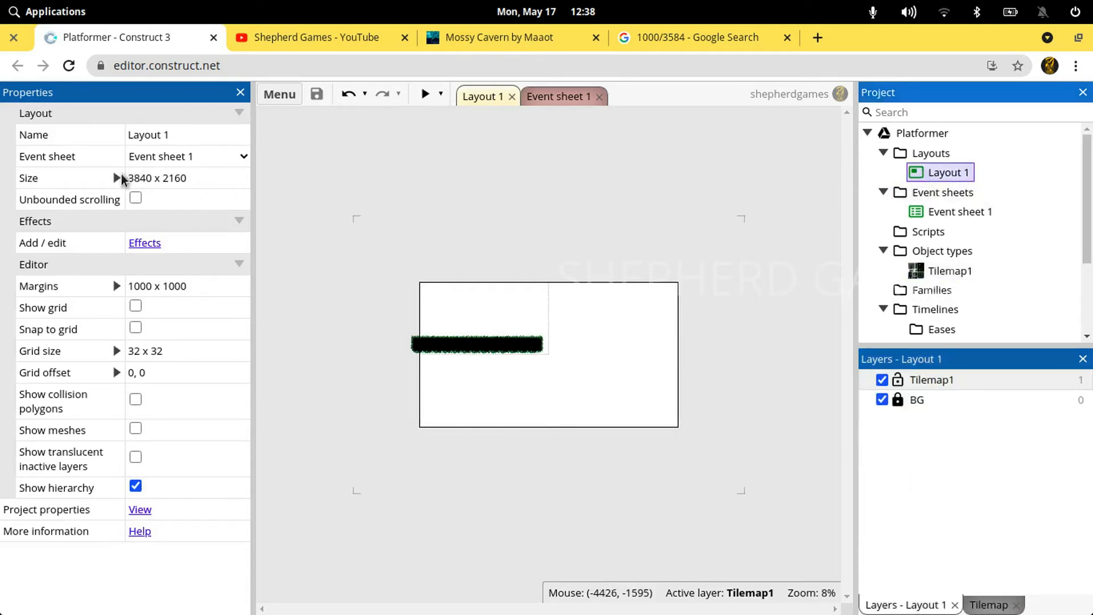
pyautogui.click(117, 178)
pyautogui.click(164, 200)
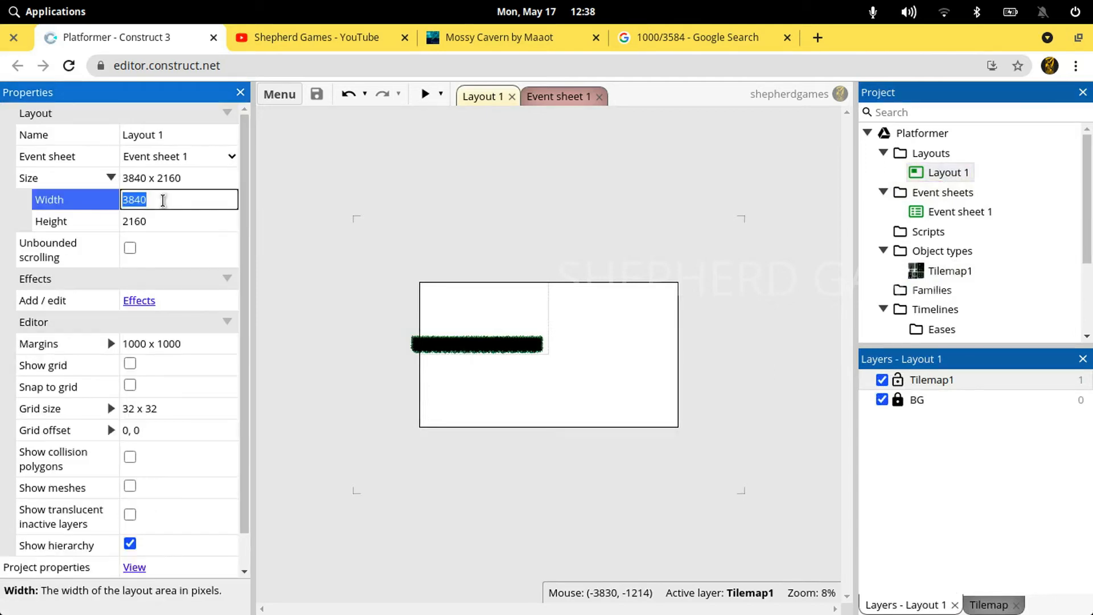
pyautogui.write('10000')
pyautogui.press('Tab')
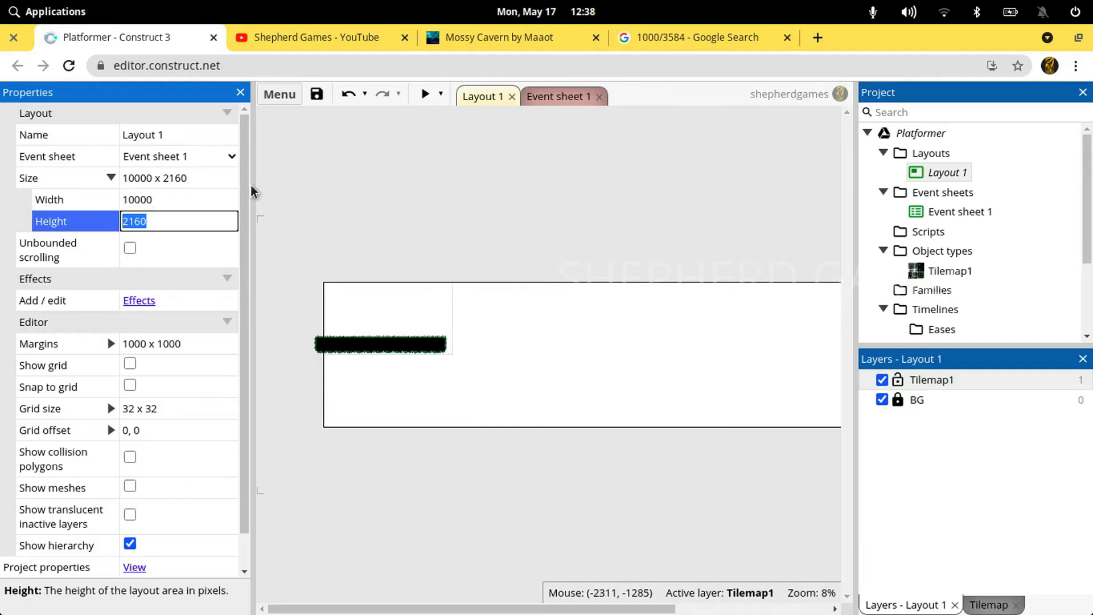
pyautogui.click(454, 214)
pyautogui.keyDown('ctrl'); pyautogui.scroll(-3, 455, 215); pyautogui.keyUp('ctrl')
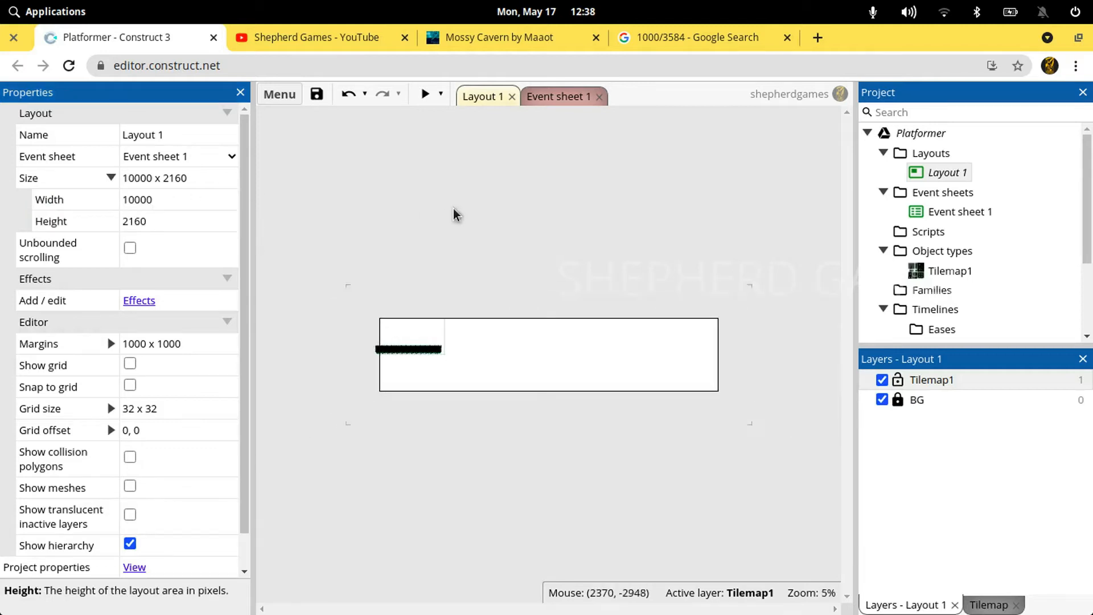
pyautogui.click(320, 98)
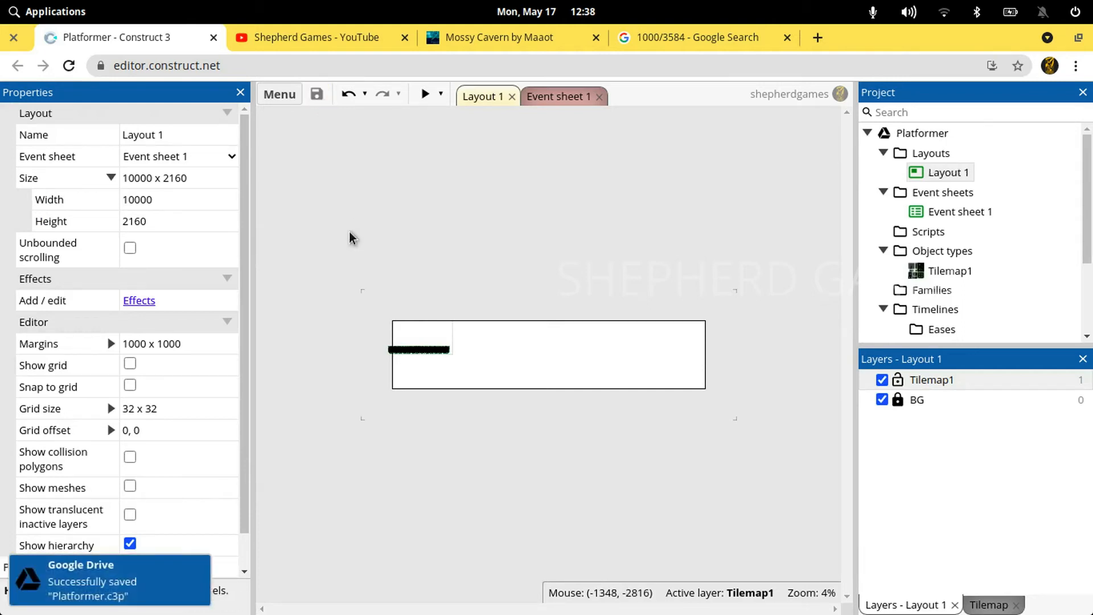
# Examine how far the tilemap extends across the widened layout and look closely at the painted platform
pyautogui.click(460, 391)
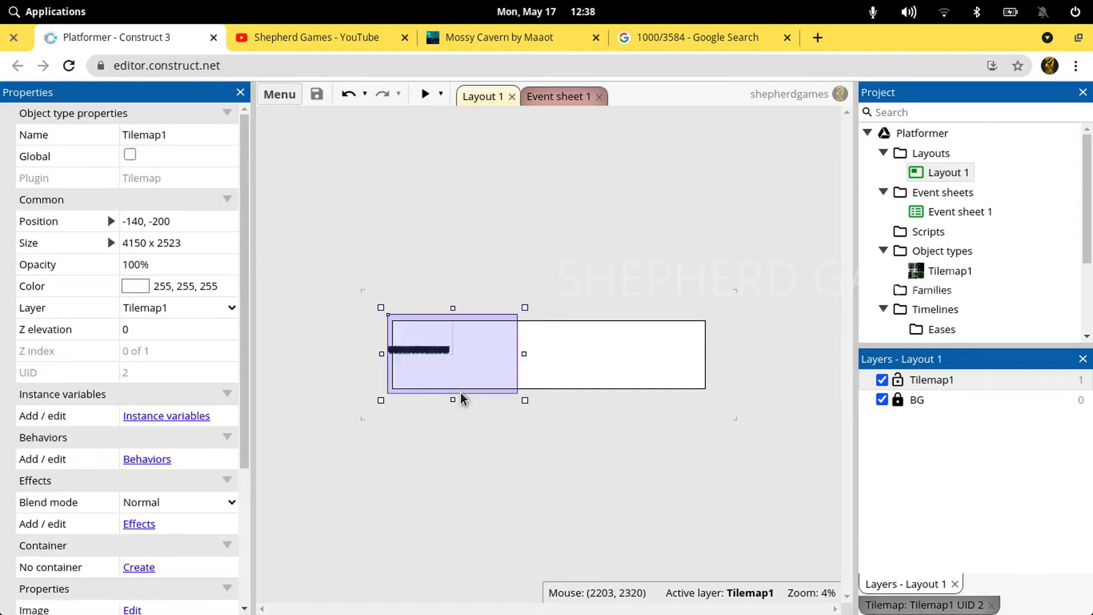
pyautogui.click(594, 310)
pyautogui.scroll(4, 594, 311)
pyautogui.scroll(1, 594, 311)
pyautogui.moveTo(596, 611)
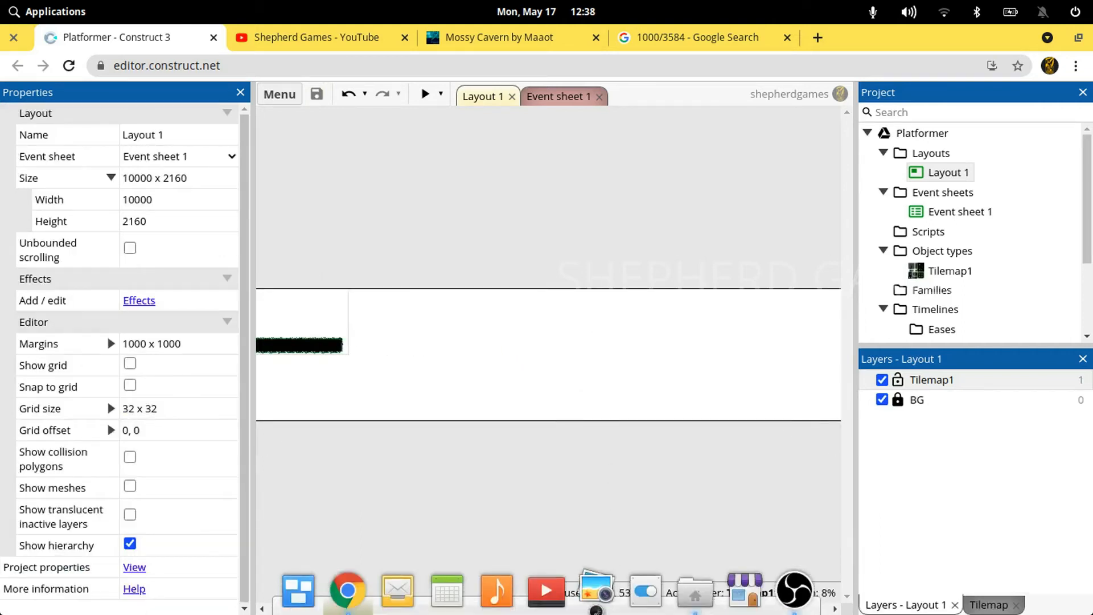
pyautogui.moveTo(613, 609); pyautogui.dragTo(558, 608)
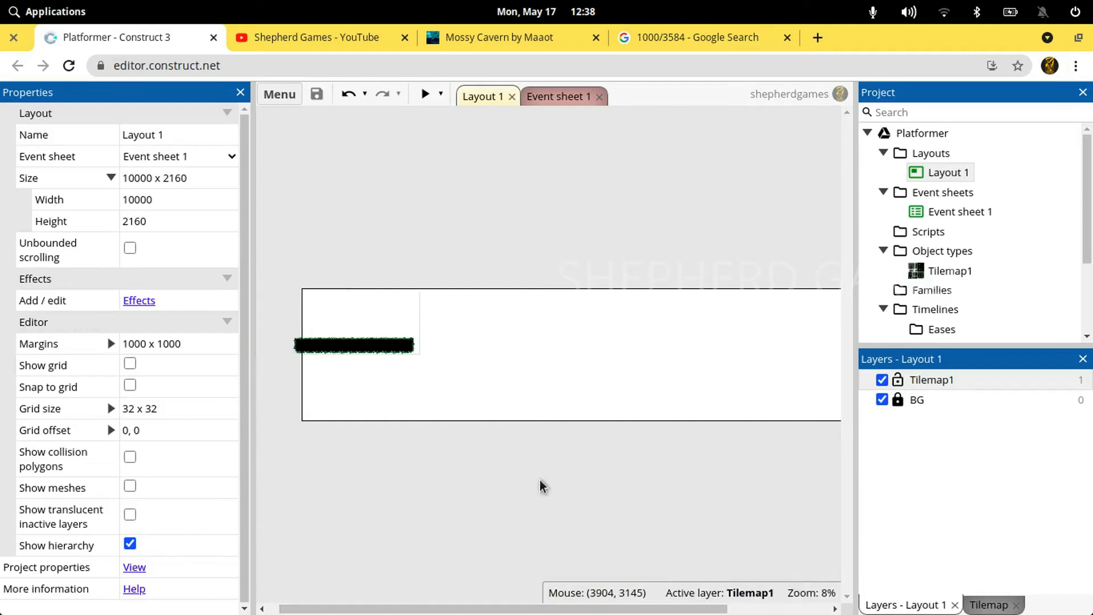
pyautogui.scroll(3, 541, 485)
pyautogui.moveTo(535, 601); pyautogui.dragTo(456, 609)
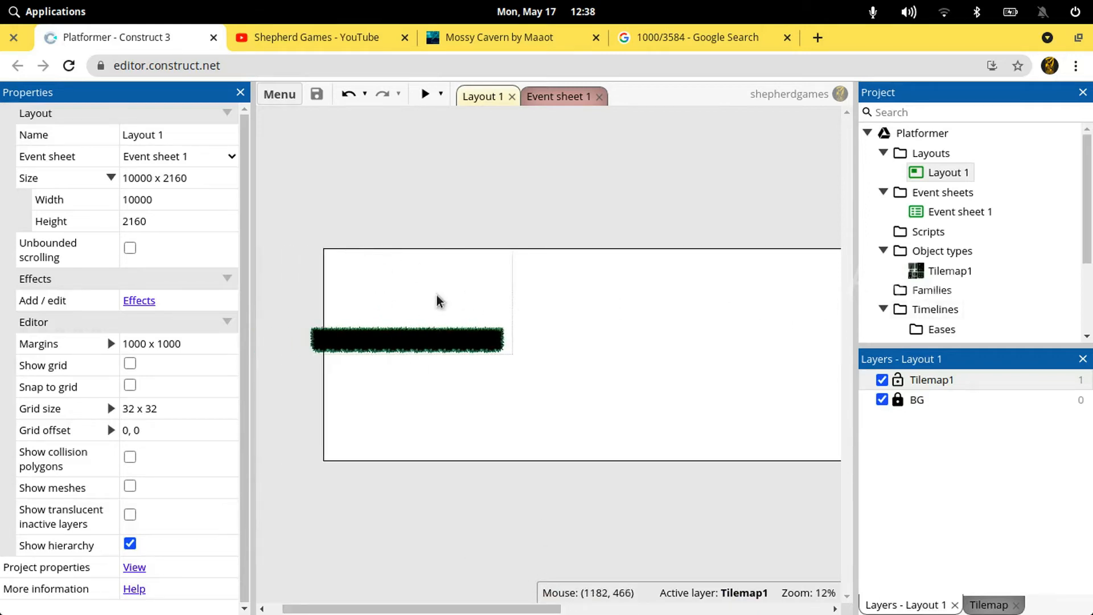
# Add a layer named Hero above the Tilemap1 layer and lock the Tilemap1 layer
pyautogui.rightClick(968, 380)
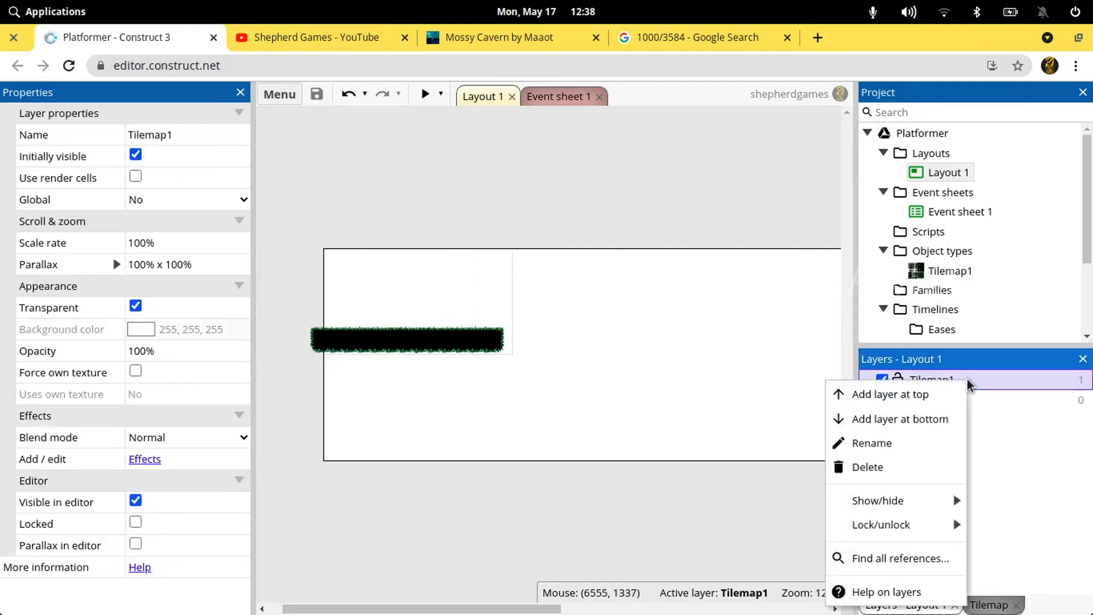
pyautogui.click(938, 394)
pyautogui.write('Hero')
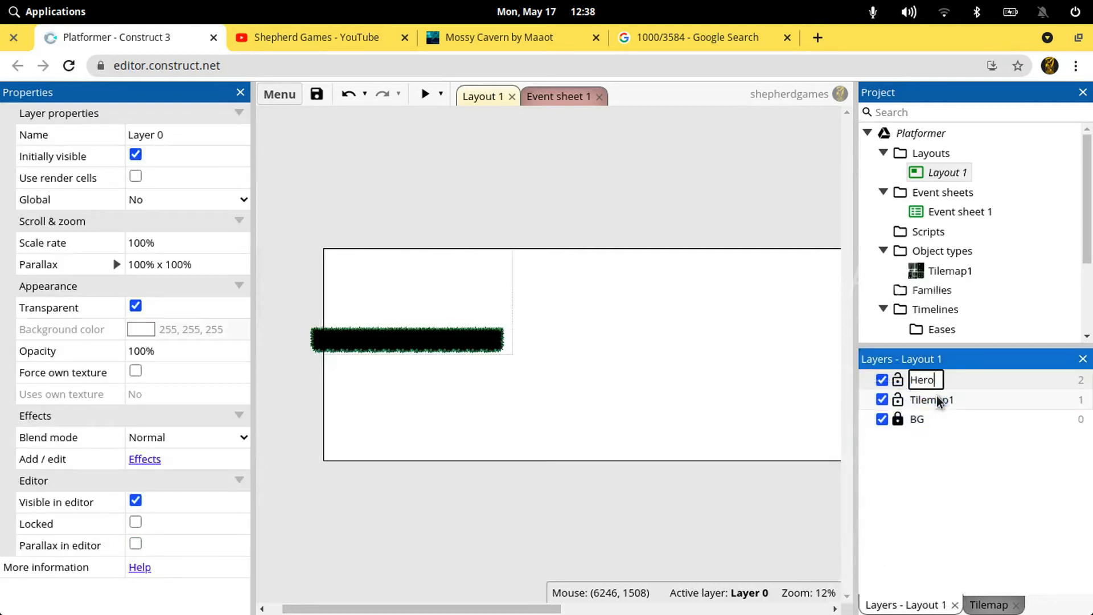
pyautogui.press('Return')
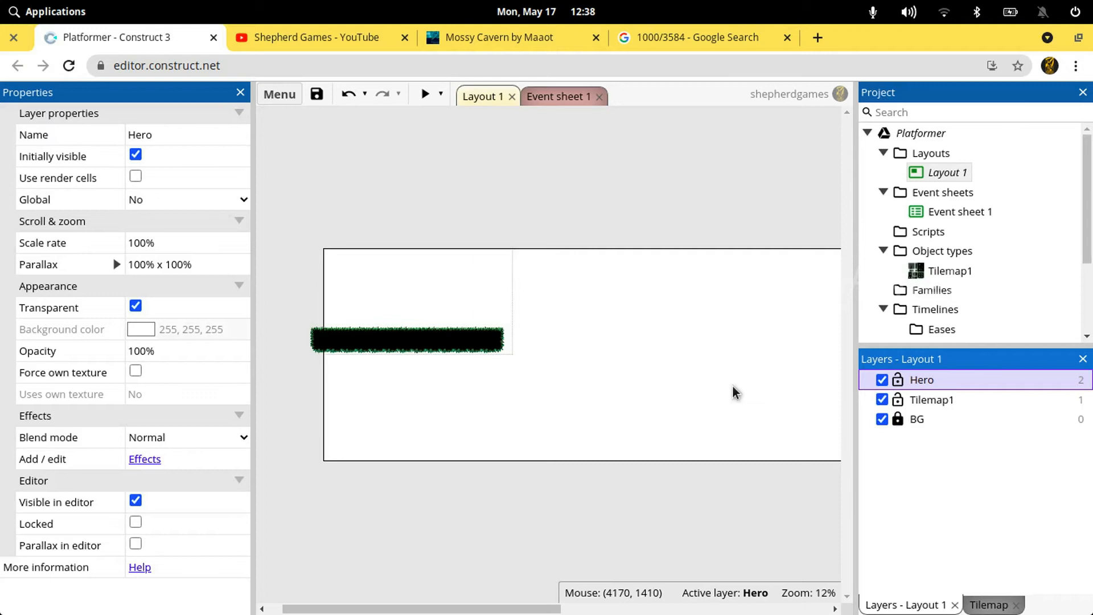
pyautogui.click(379, 291)
pyautogui.keyDown('ctrl'); pyautogui.scroll(3, 377, 286); pyautogui.keyUp('ctrl')
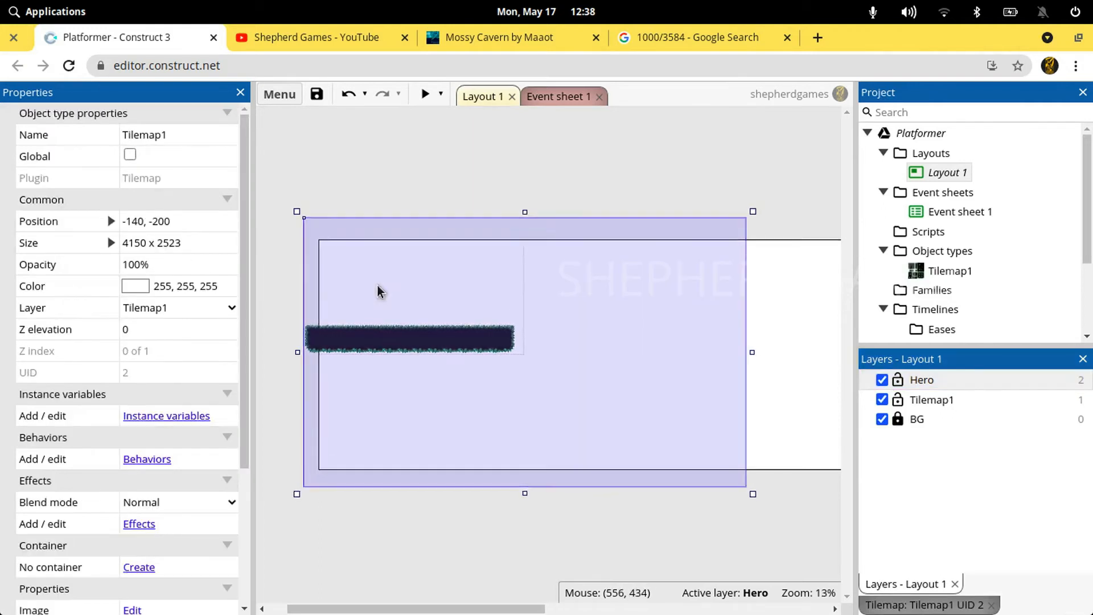
pyautogui.click(897, 401)
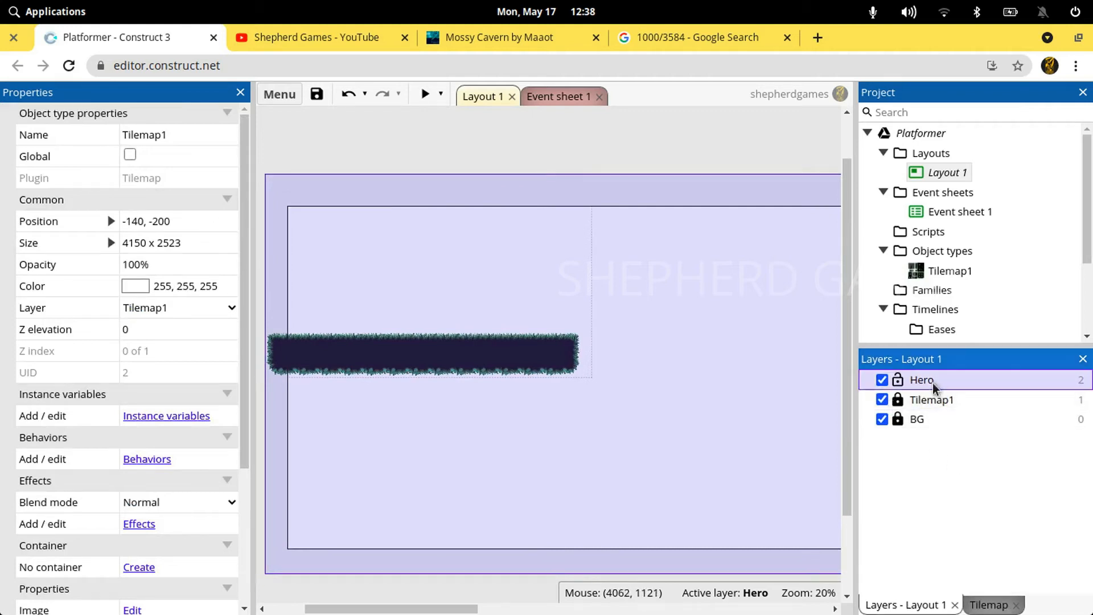
pyautogui.click(485, 316)
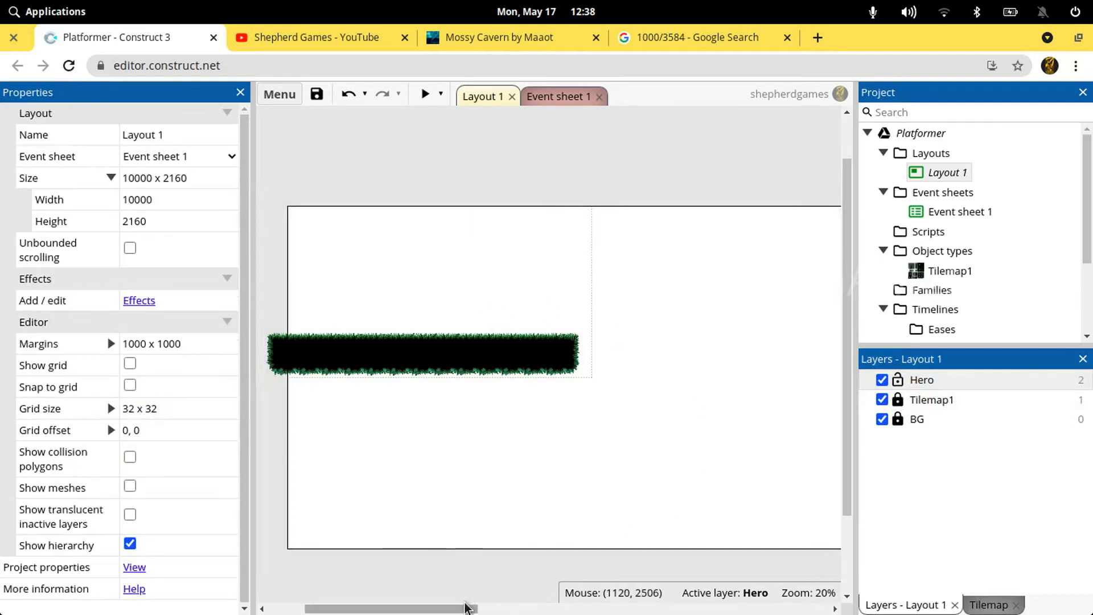
# Insert a new Sprite object on the Hero layer, just above the painted platform
pyautogui.moveTo(470, 608); pyautogui.dragTo(465, 607)
pyautogui.rightClick(403, 297)
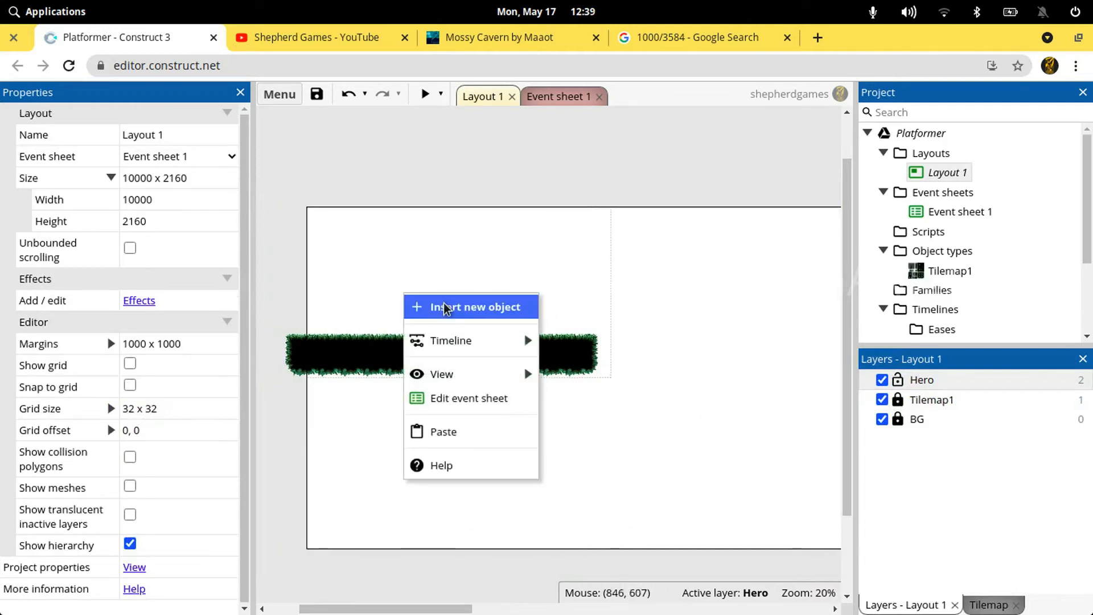
pyautogui.click(449, 307)
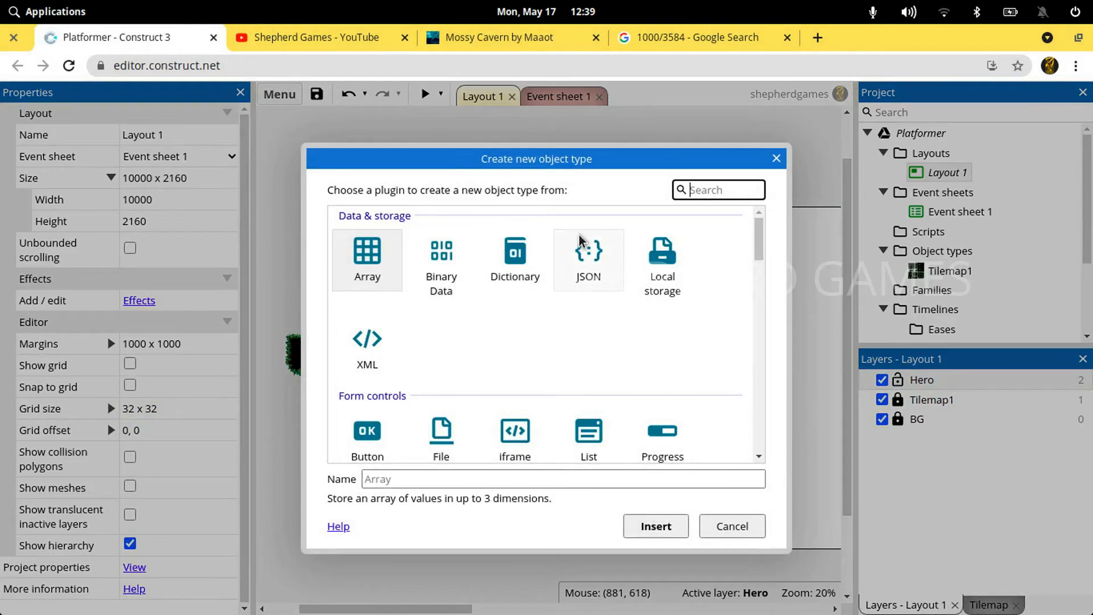
pyautogui.write('sp')
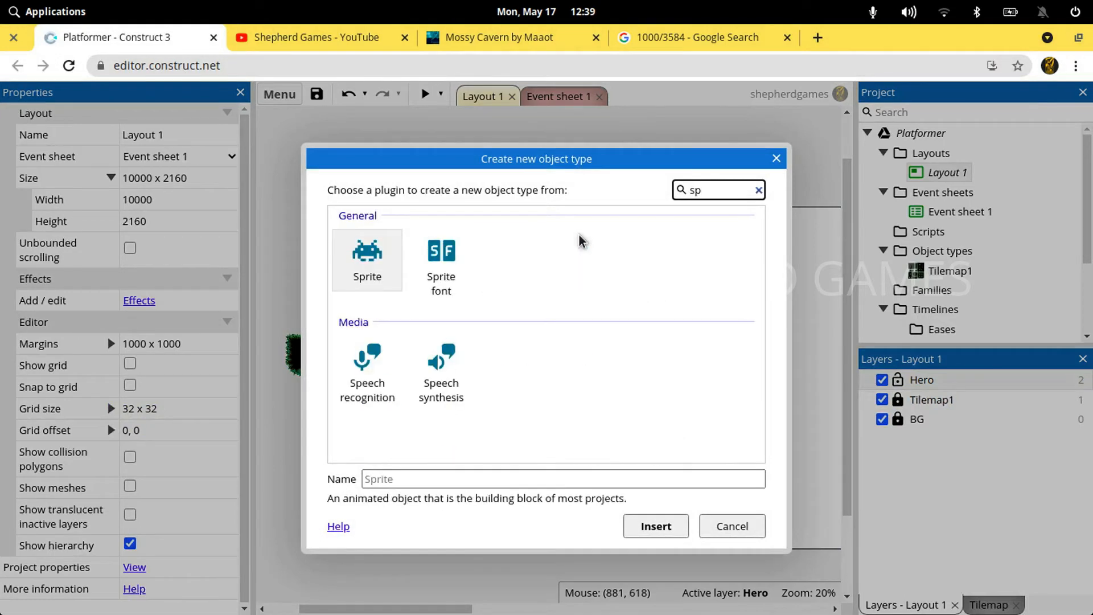
pyautogui.press('Return')
pyautogui.click(413, 285)
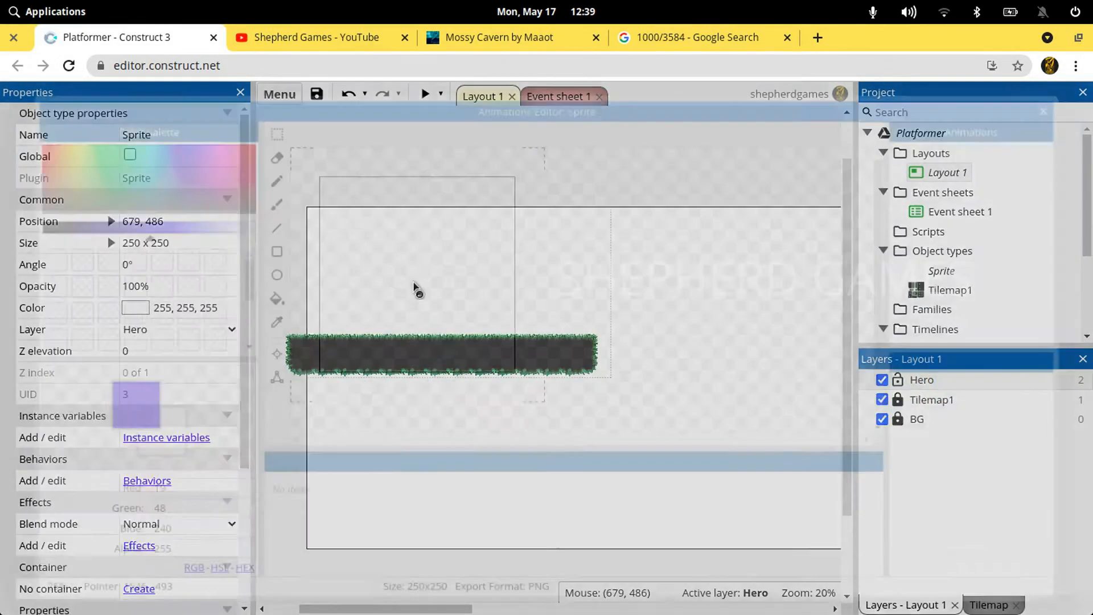
# Load all the images from Chara - BlueIdle00000.png to BlueIdle00019.png in the BlueWizard/2BlueWizardIdle folder as the sprite's Animation 1 frames
pyautogui.click(292, 135)
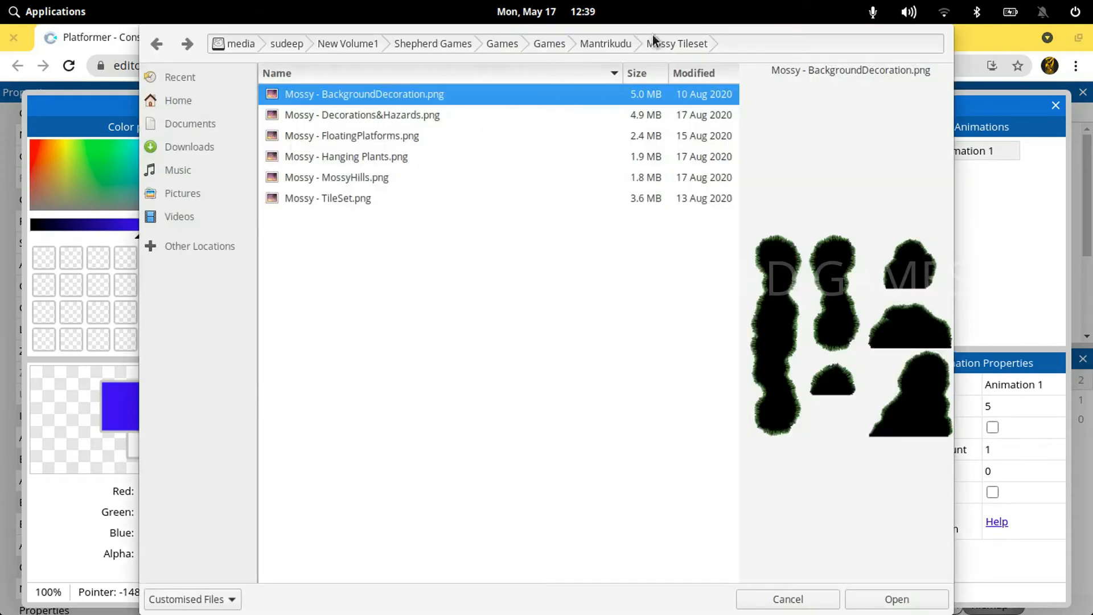
pyautogui.click(623, 44)
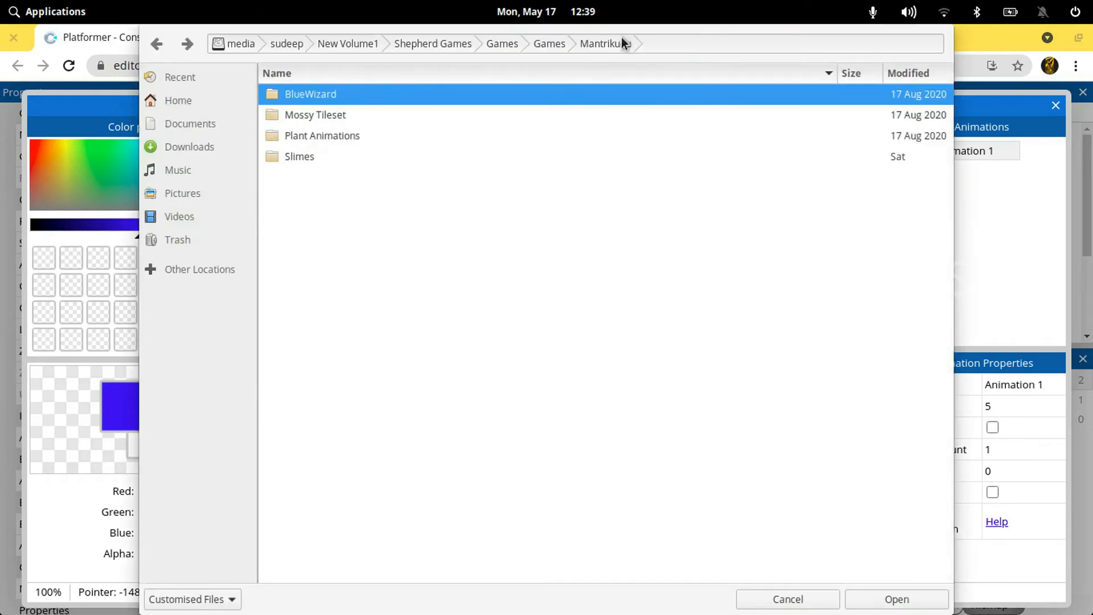
pyautogui.doubleClick(300, 97)
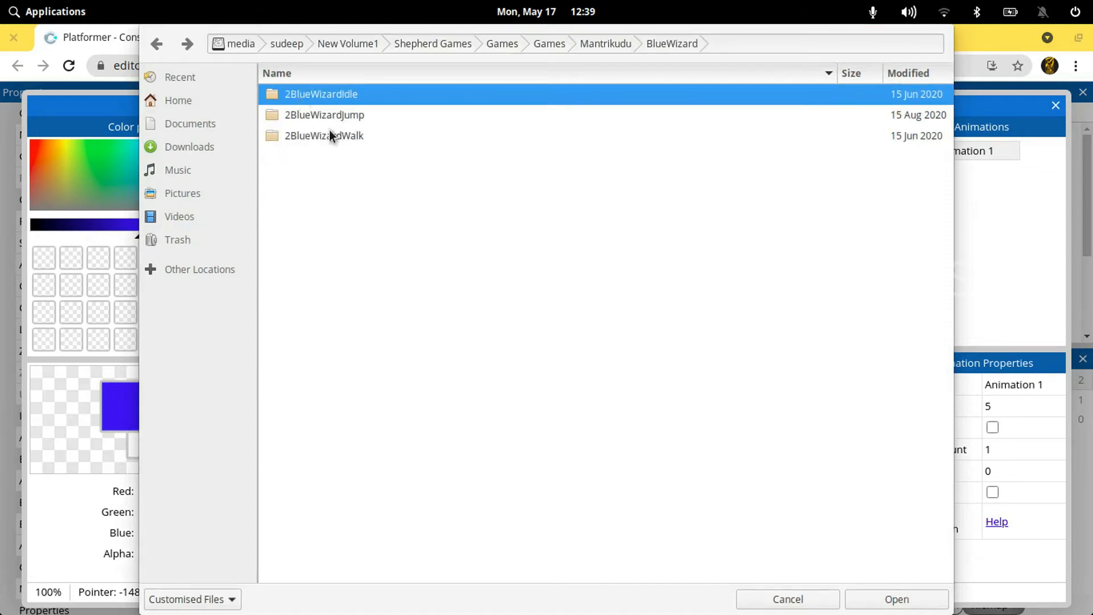
pyautogui.doubleClick(340, 95)
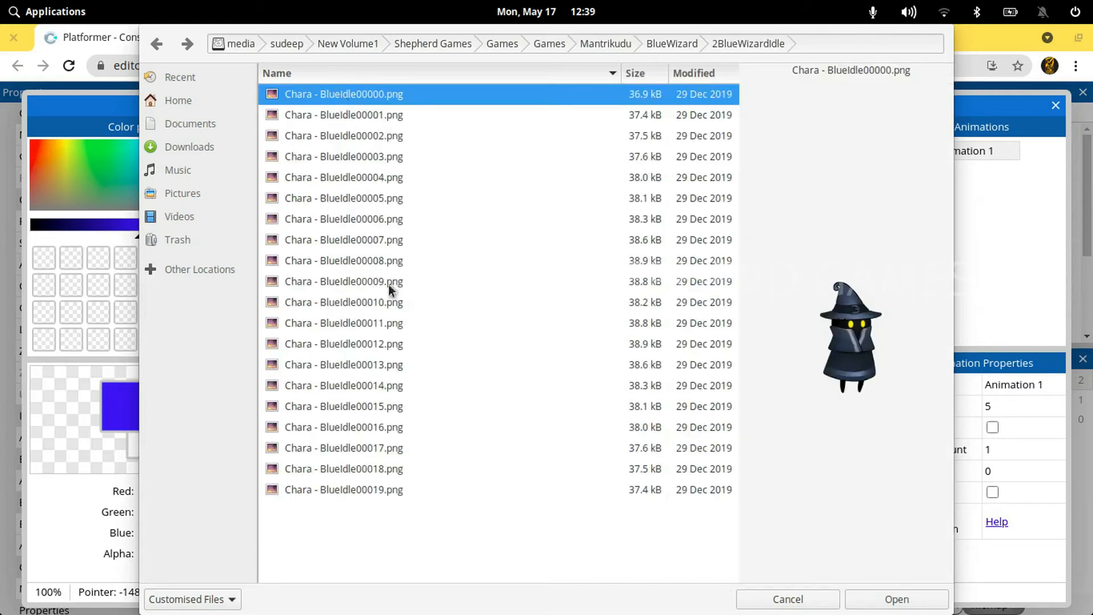
pyautogui.click(390, 300)
pyautogui.click(374, 198)
pyautogui.click(369, 92)
pyautogui.hotkey('ctrl', 'a')
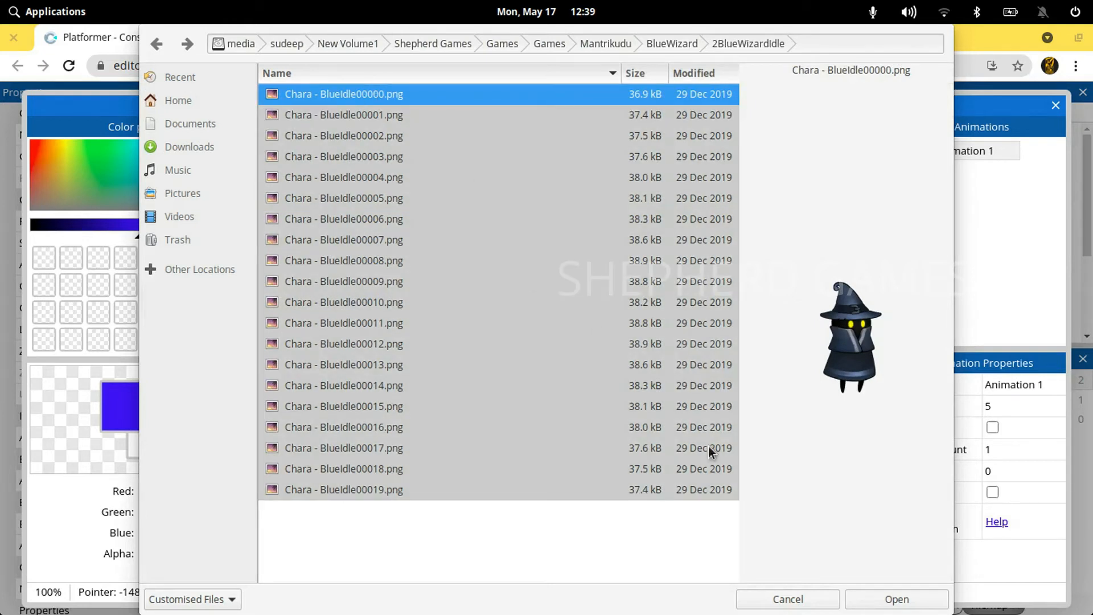
pyautogui.click(908, 602)
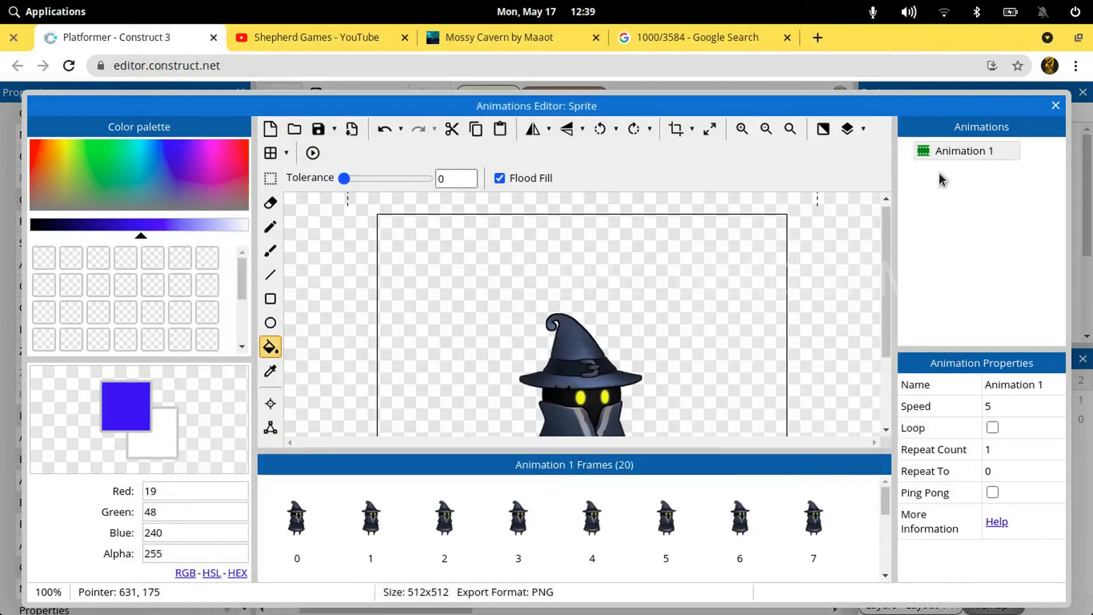
# Preview the sprite's Animation 1, close the preview and set the animation speed to 15
pyautogui.rightClick(938, 153)
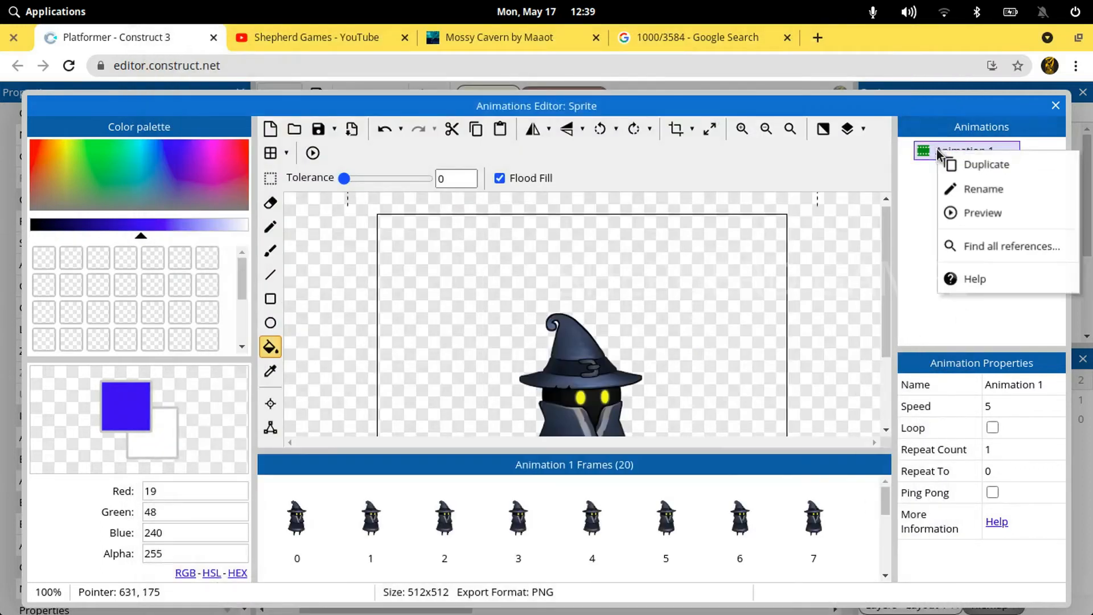
pyautogui.click(969, 210)
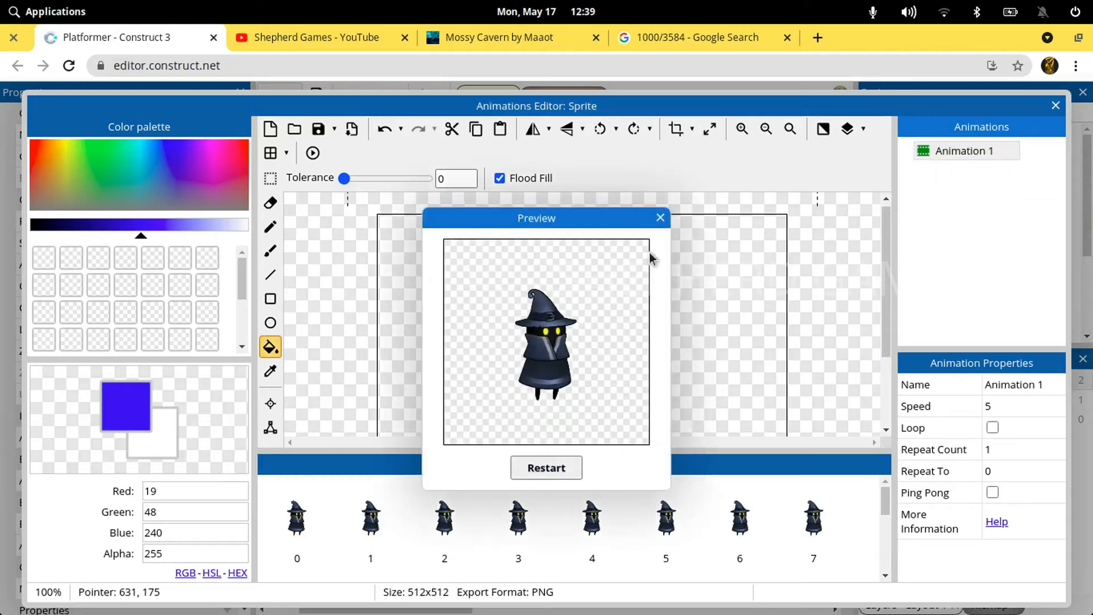
pyautogui.click(661, 221)
pyautogui.click(1005, 406)
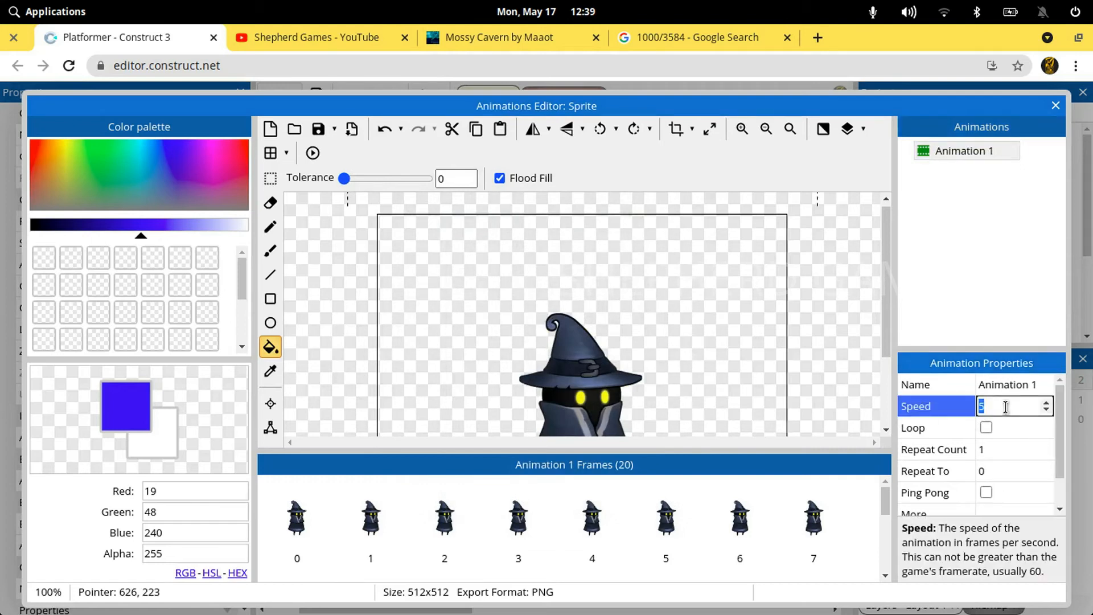
pyautogui.write('15')
pyautogui.press('Tab')
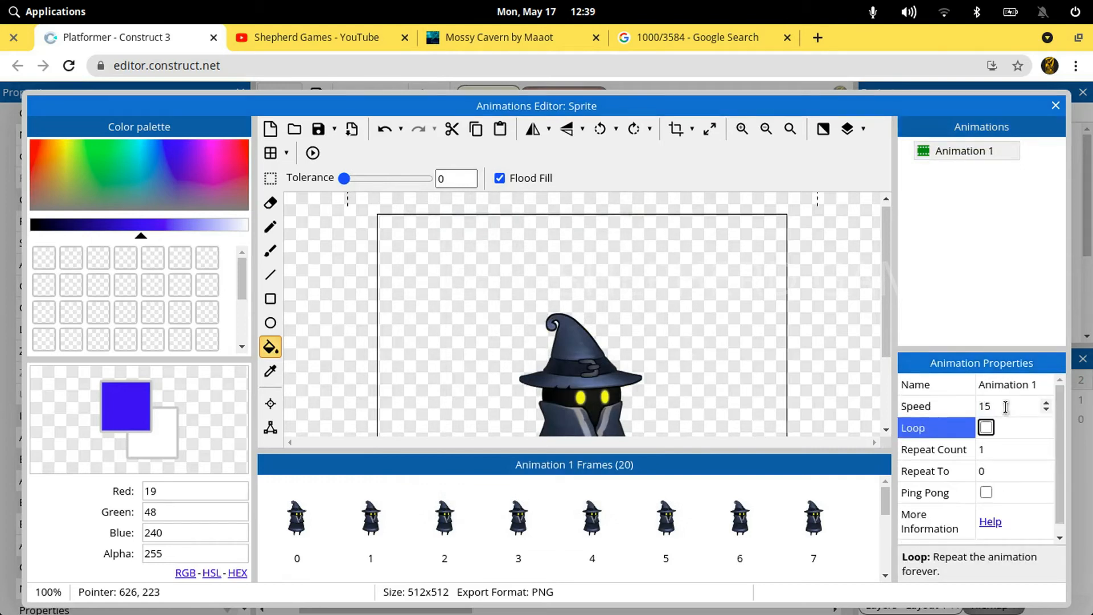
# Preview Animation 1 at its new speed, close the preview and enable looping for the animation
pyautogui.rightClick(936, 152)
pyautogui.click(958, 218)
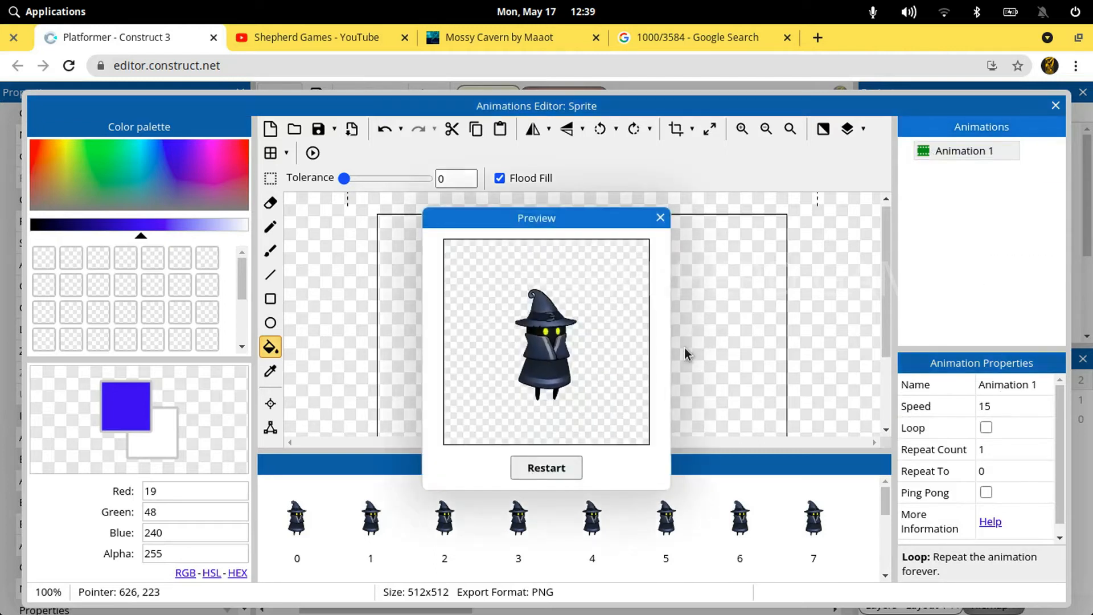
pyautogui.click(661, 219)
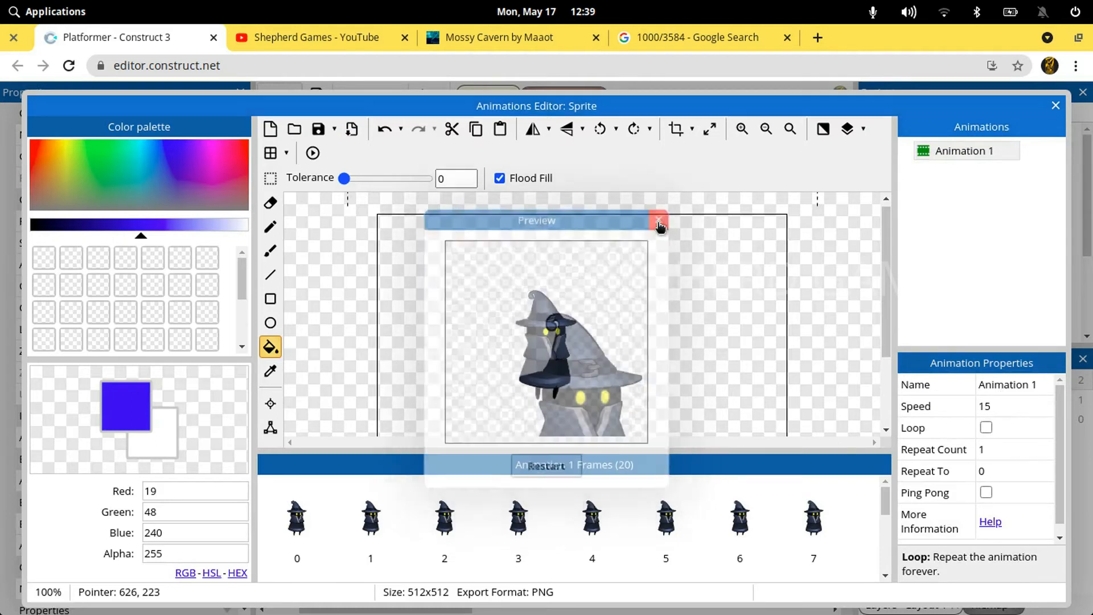
pyautogui.click(984, 428)
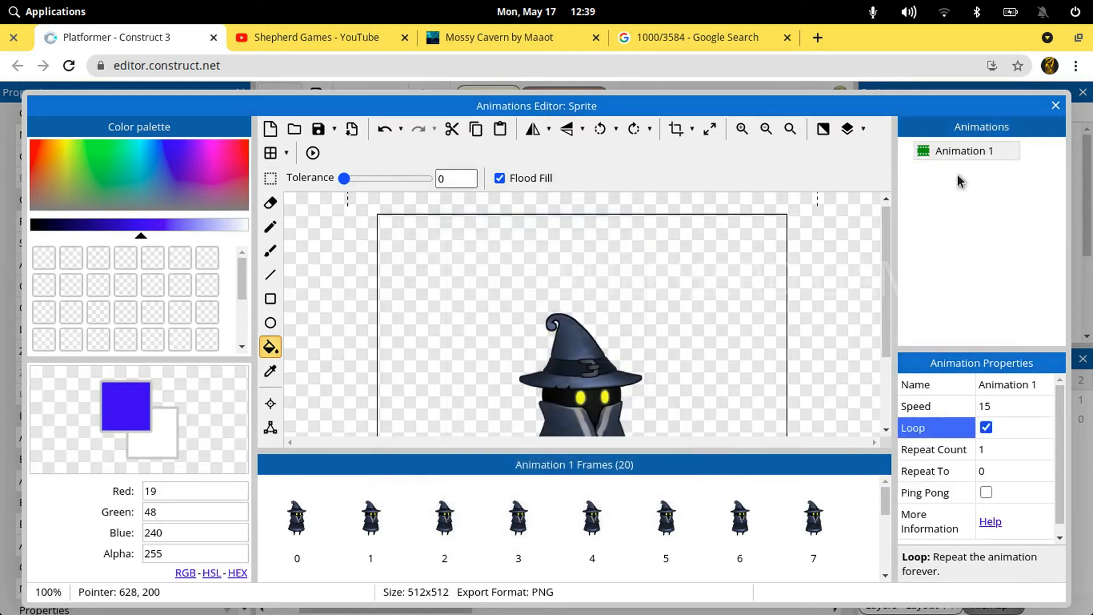
# Preview the looping Animation 1 of the sprite, then close the preview and the Animations Editor
pyautogui.rightClick(942, 158)
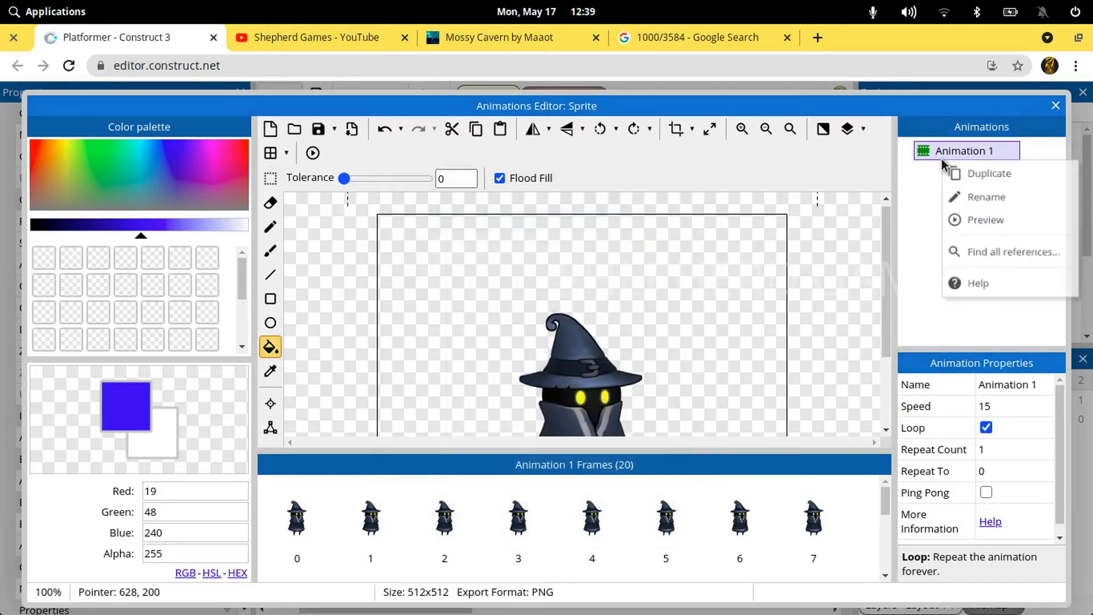
pyautogui.click(973, 225)
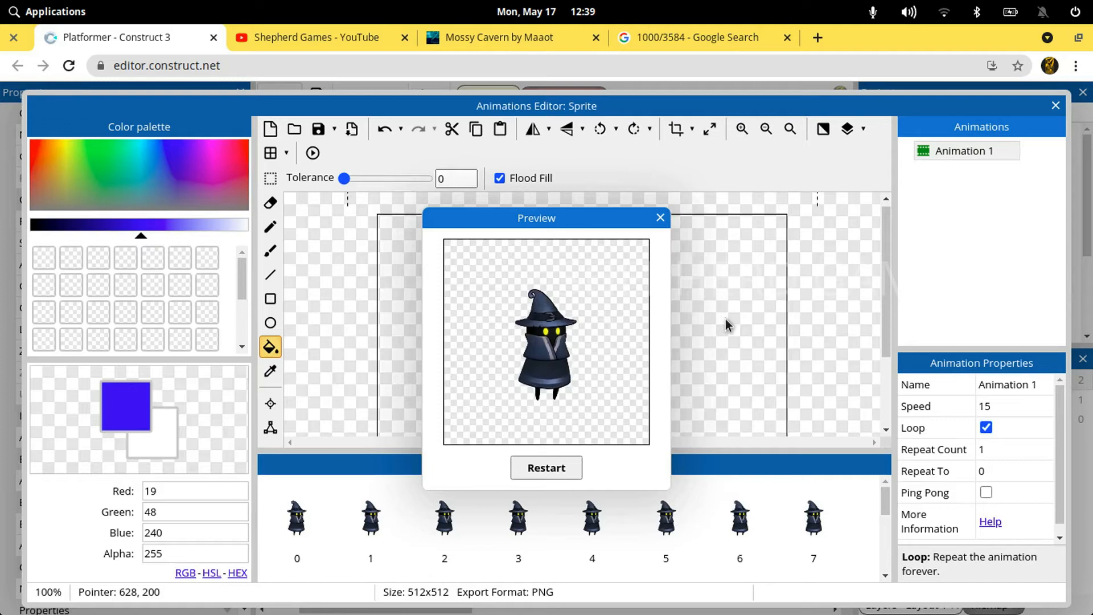
pyautogui.click(659, 219)
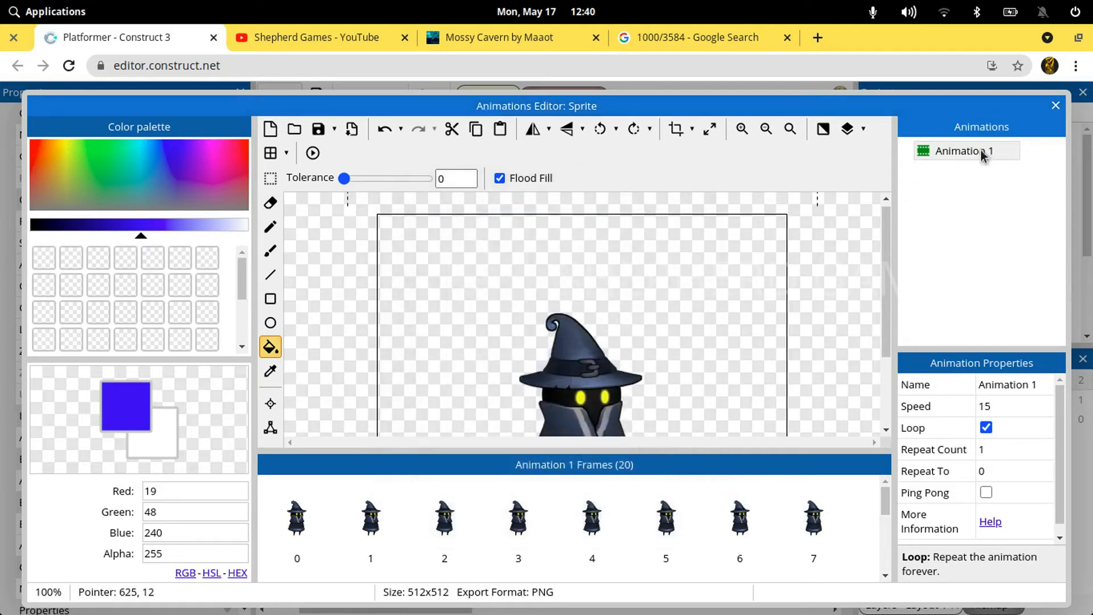
pyautogui.click(1053, 105)
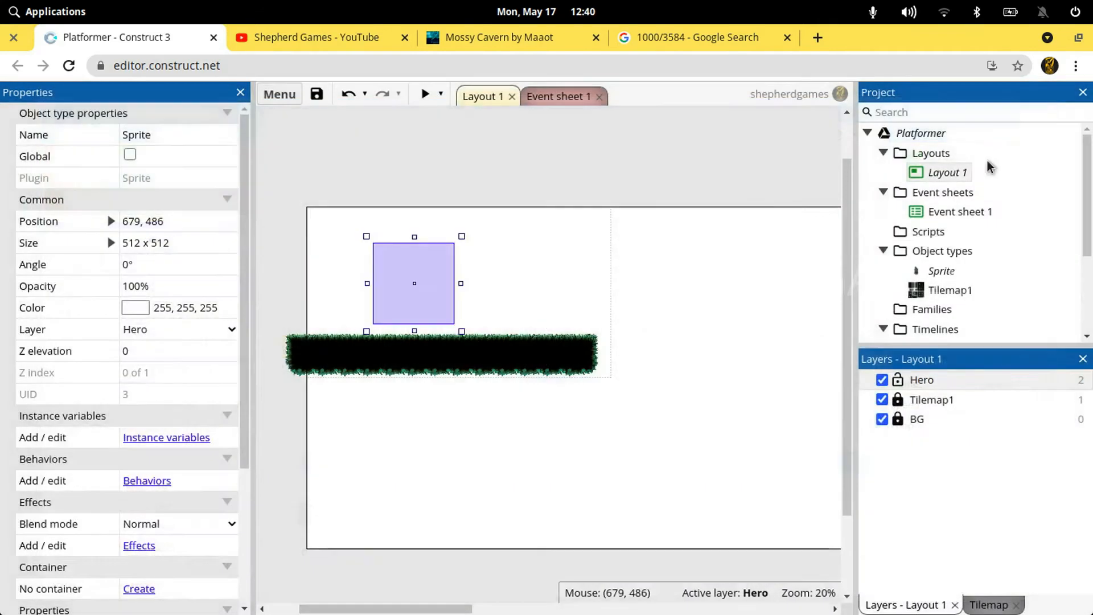
# Rename the wizard's Sprite object type to Hero and deselect it in the layout
pyautogui.click(937, 271)
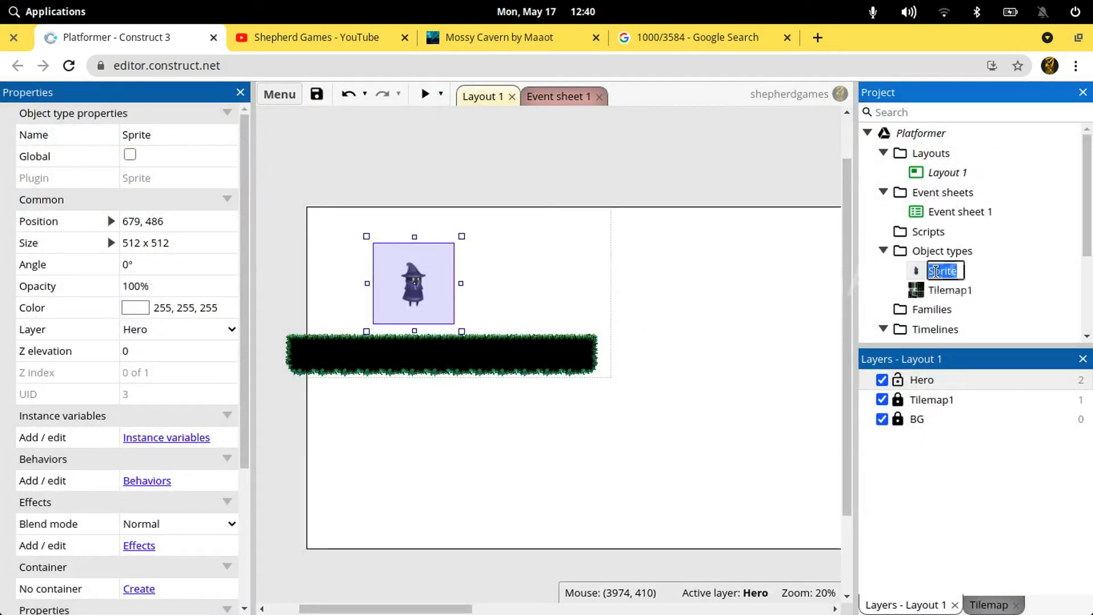
pyautogui.press('Return')
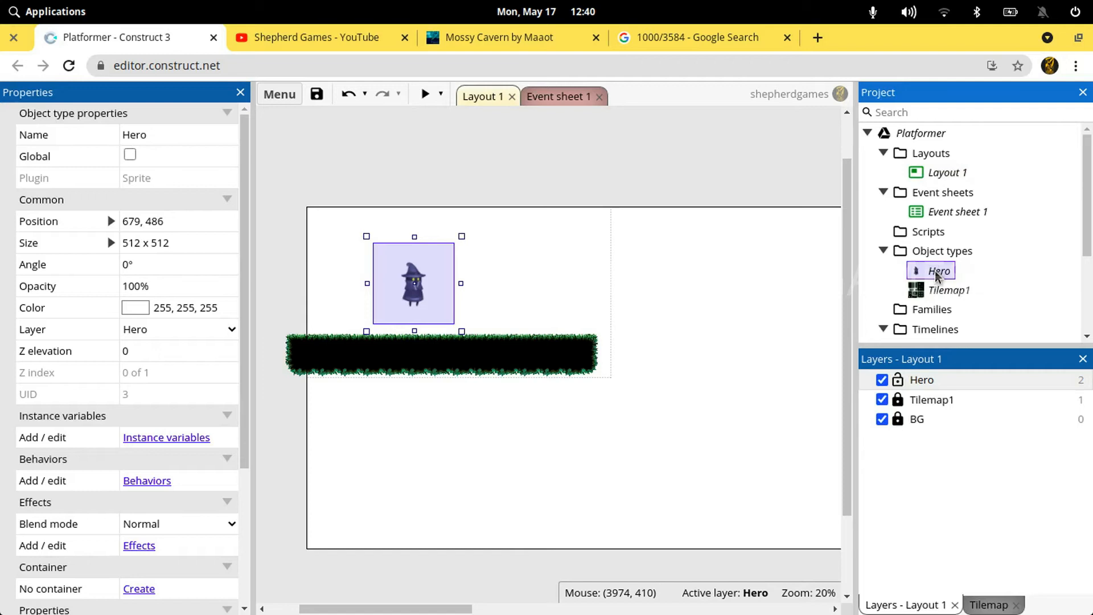
pyautogui.click(619, 186)
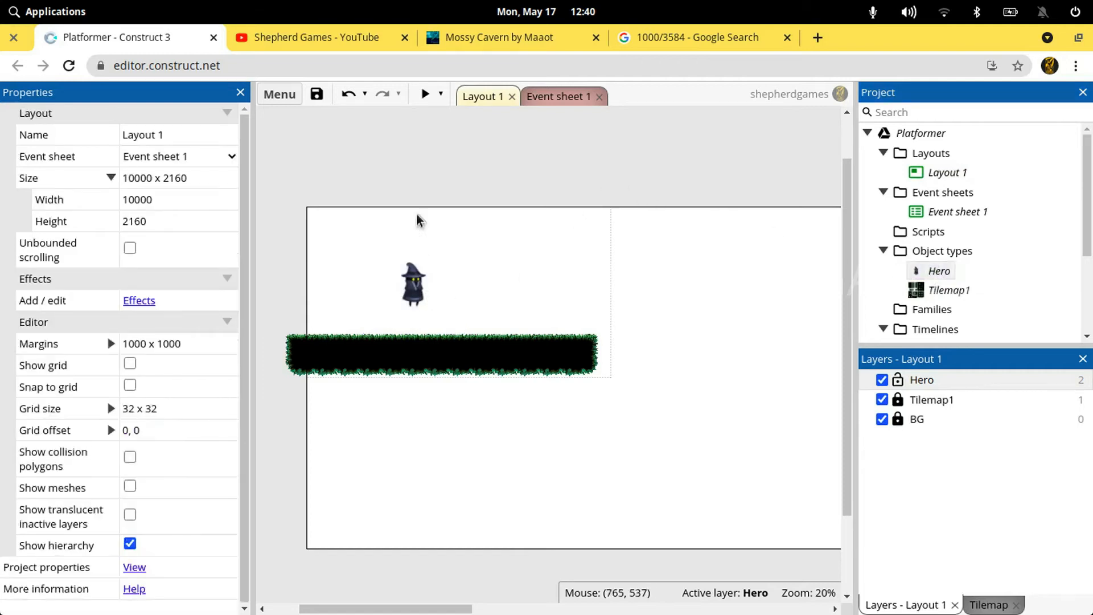
# Run a maximized preview of the layout to check the animated wizard, and close it
pyautogui.click(426, 94)
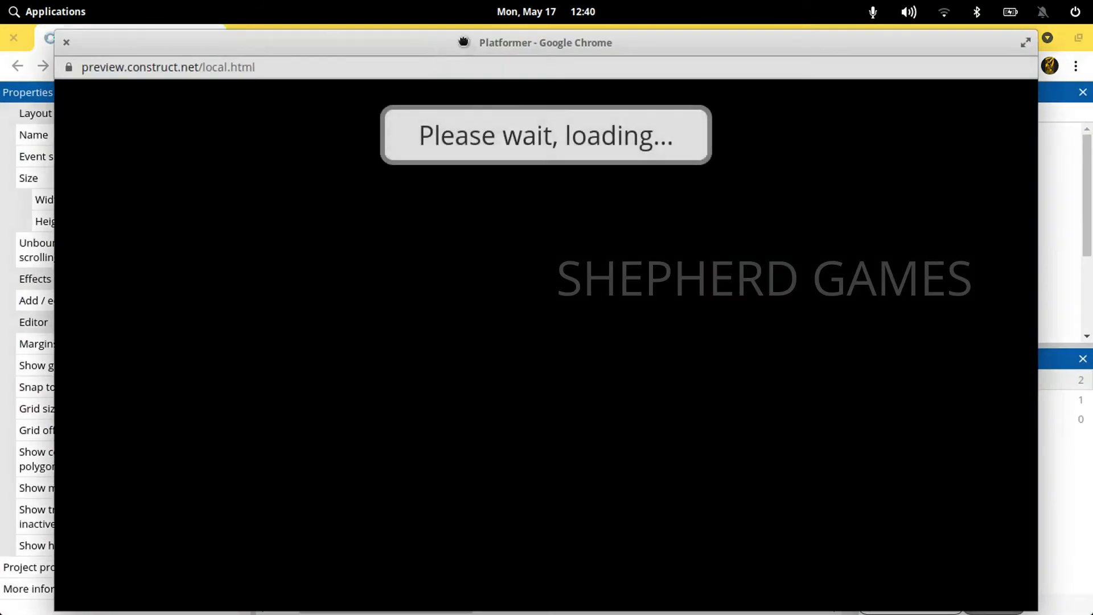
pyautogui.doubleClick(457, 45)
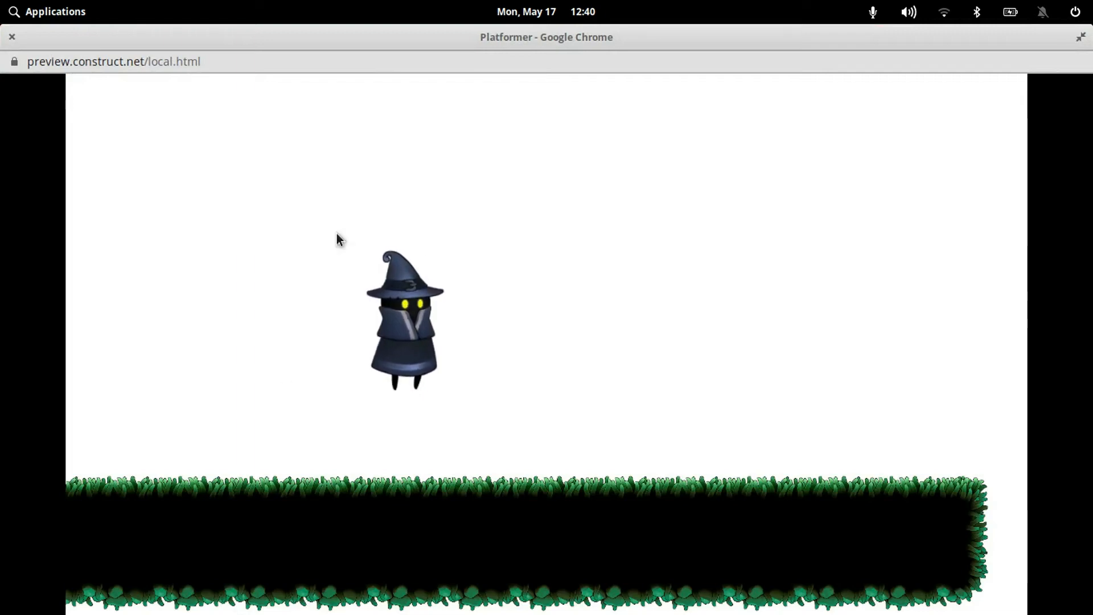
pyautogui.click(12, 38)
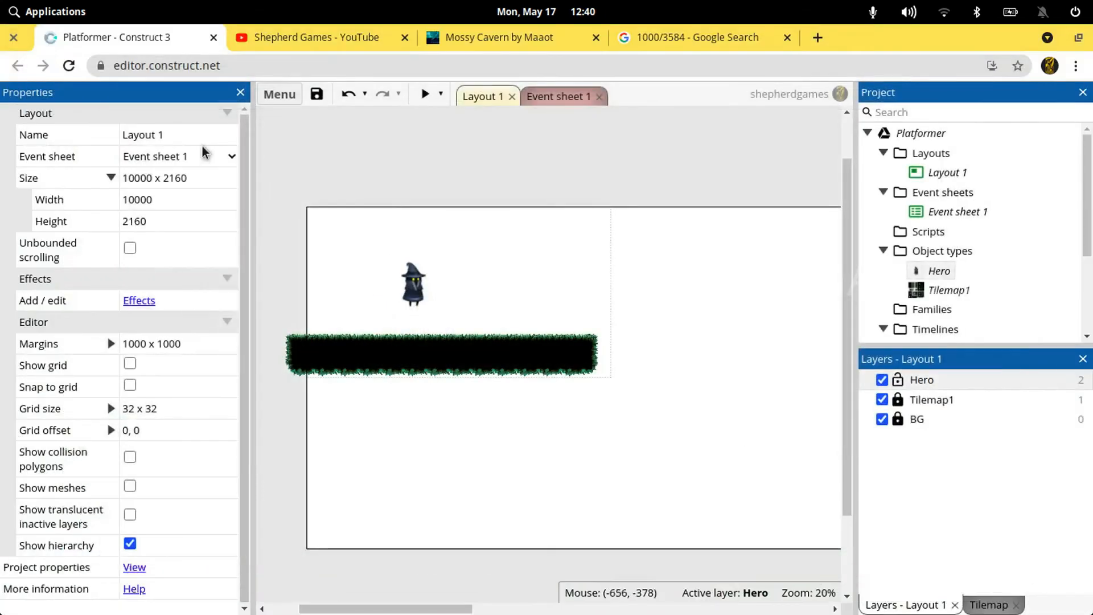
# Add the Platform behavior to the Hero sprite and close its behaviors dialog
pyautogui.click(431, 305)
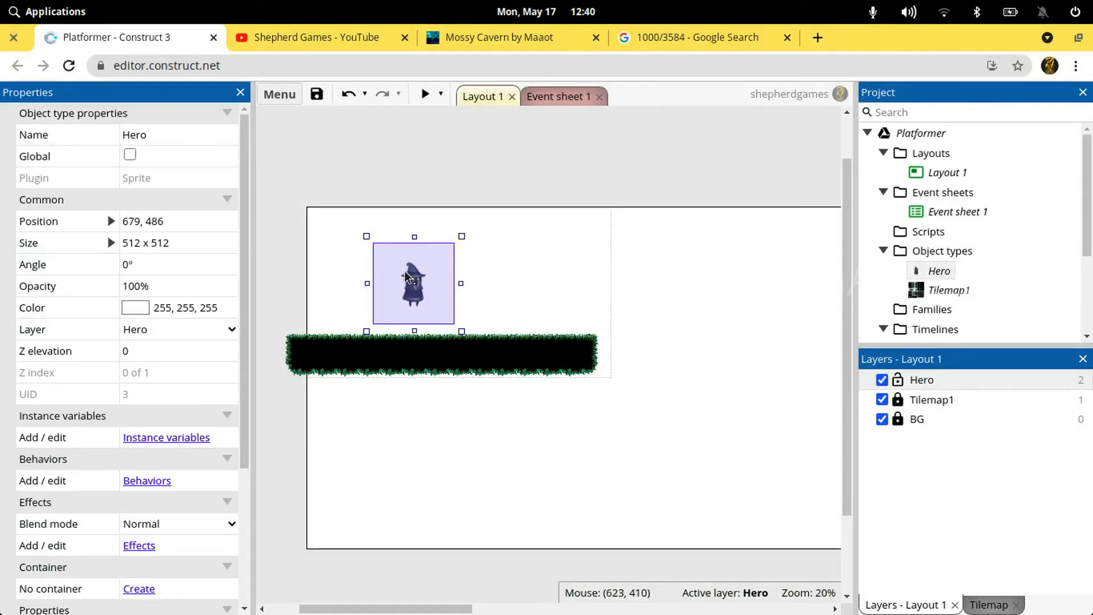
pyautogui.scroll(-2, 114, 429)
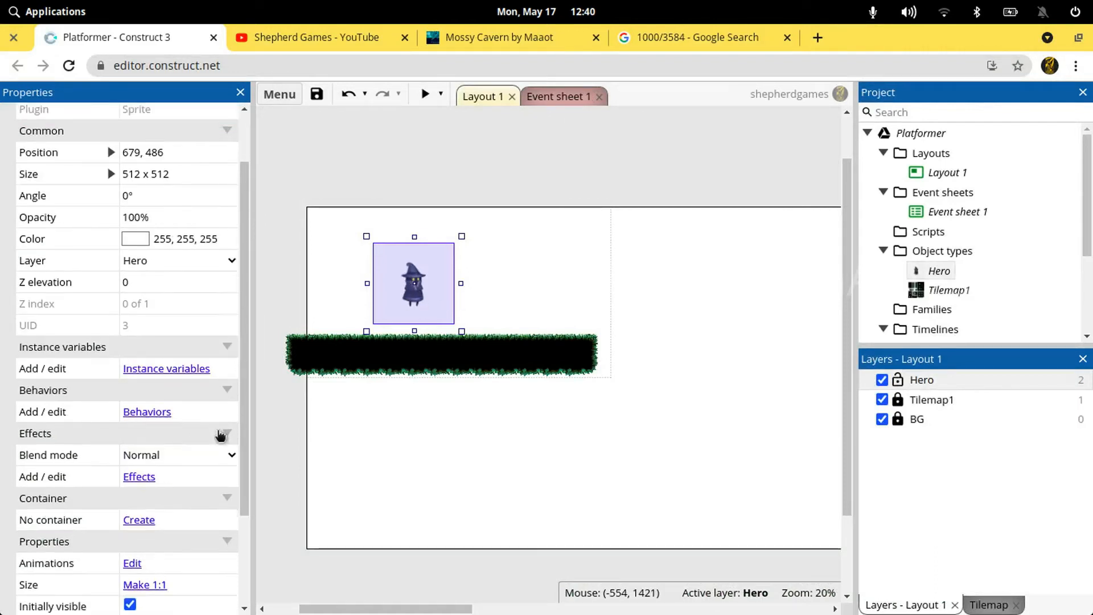
pyautogui.click(146, 417)
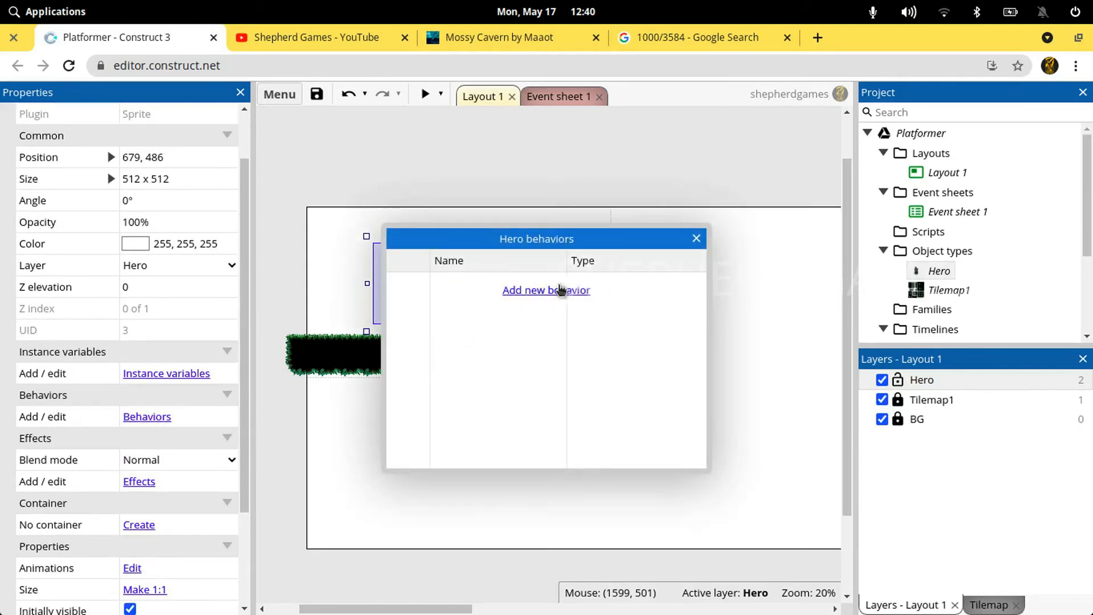
pyautogui.click(561, 290)
pyautogui.write('pla')
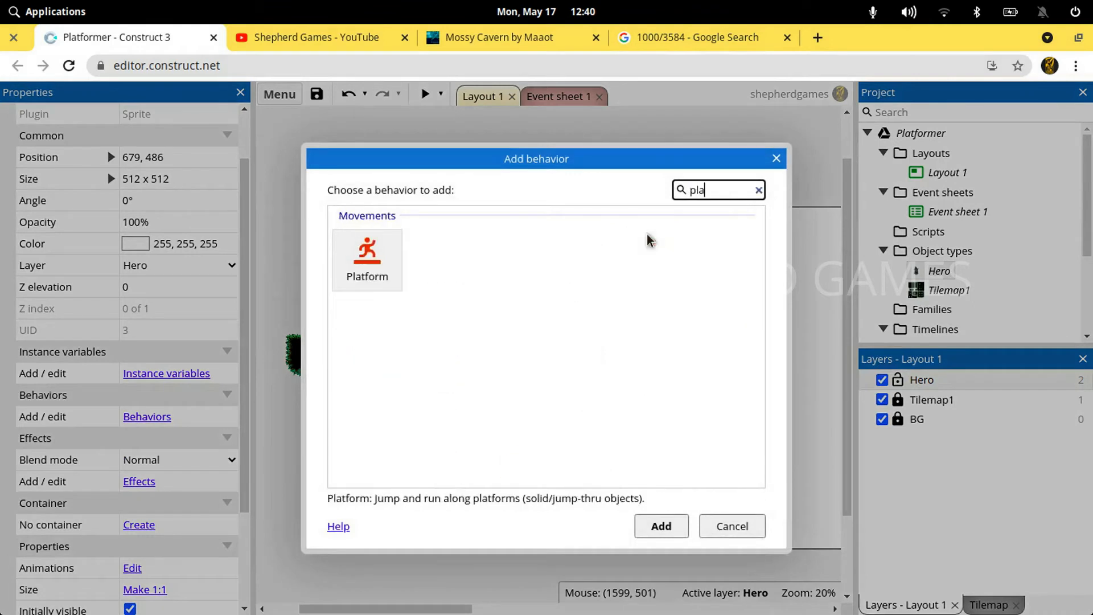
pyautogui.doubleClick(367, 261)
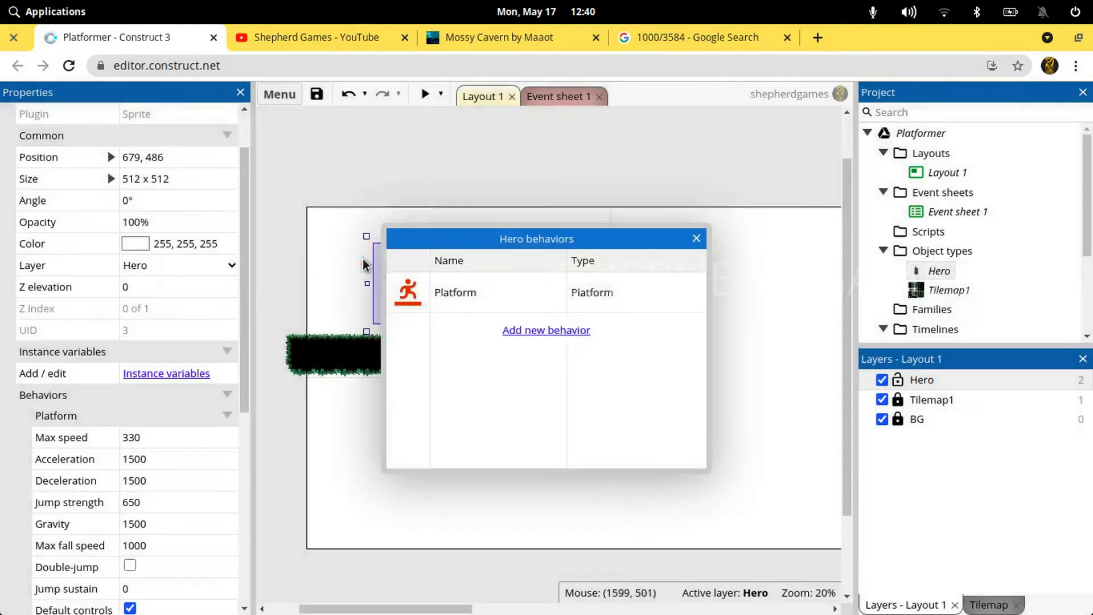
pyautogui.click(697, 237)
pyautogui.click(513, 183)
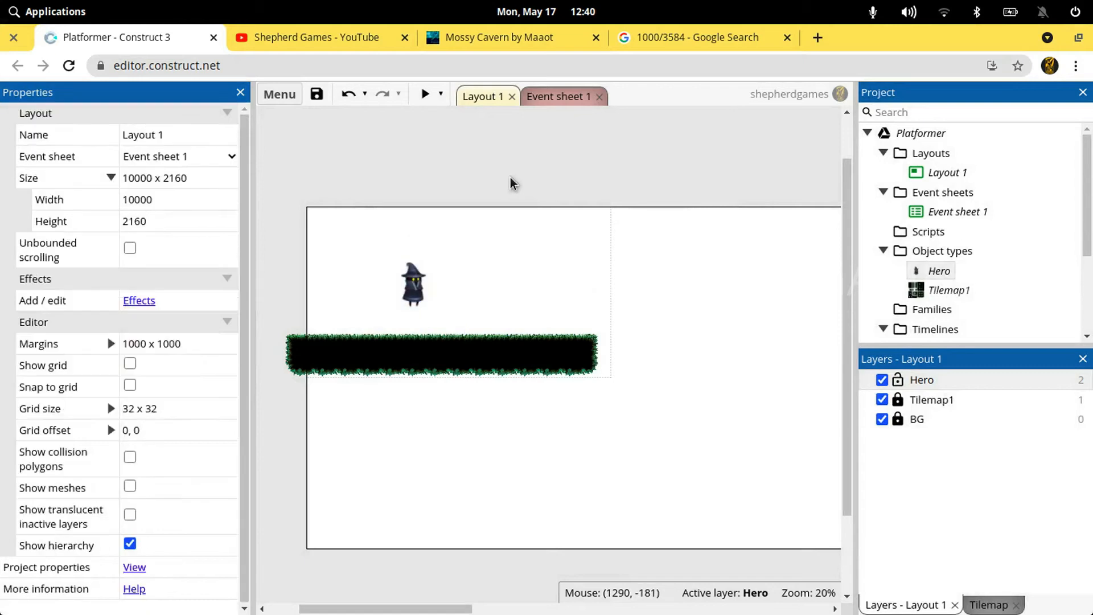
# Run the game preview maximized to test the Hero's Platform behavior against the tilemap, and close it
pyautogui.click(425, 94)
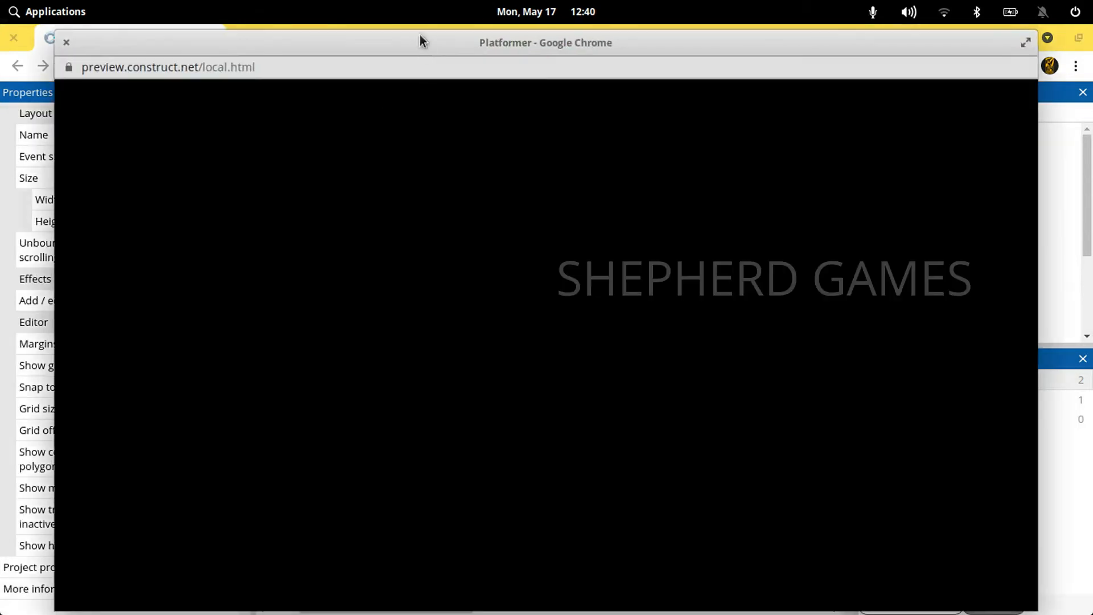
pyautogui.doubleClick(418, 45)
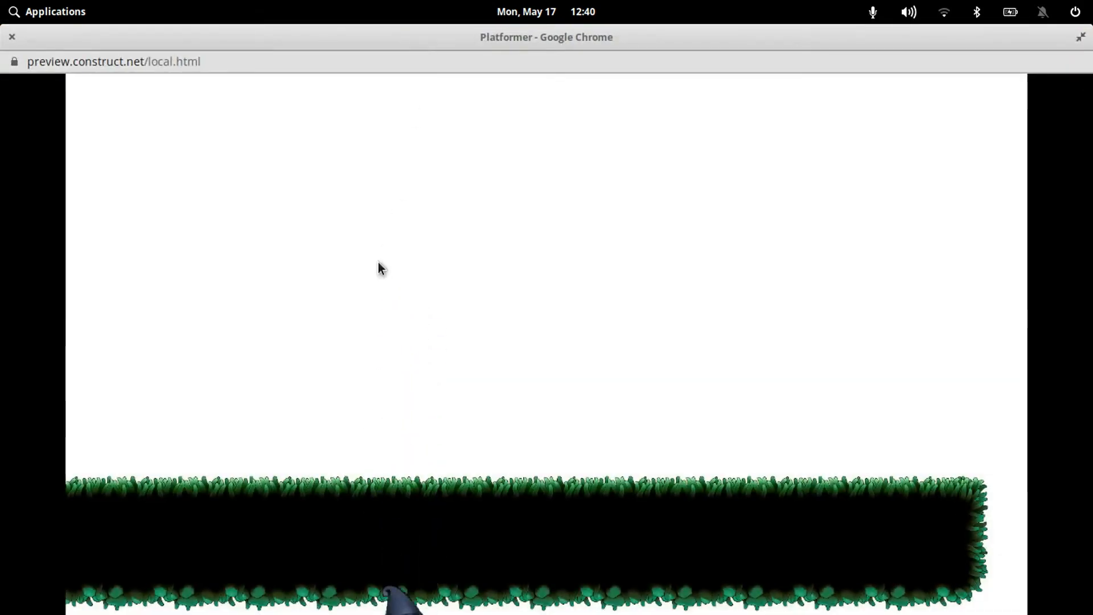
pyautogui.click(13, 39)
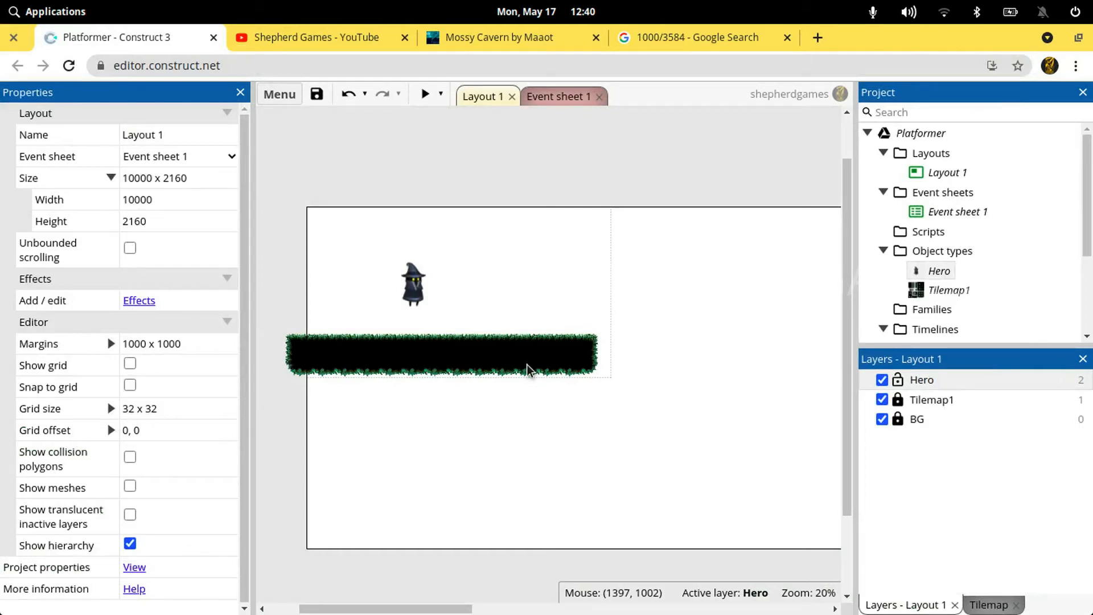
# Add the Solid behavior to the Tilemap1 object and close its behaviors dialog
pyautogui.click(932, 291)
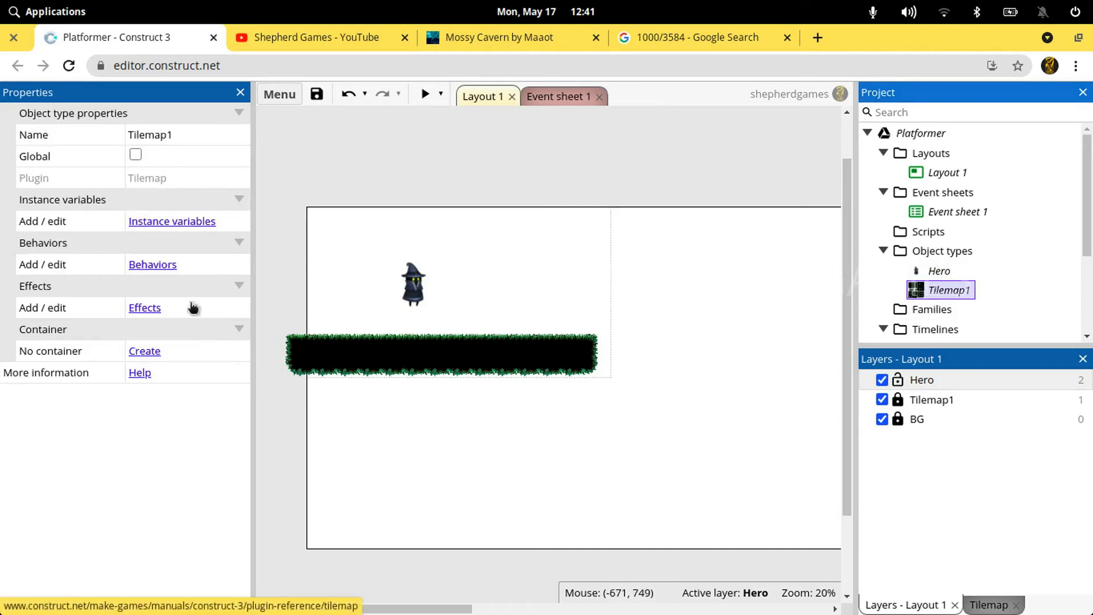
pyautogui.click(152, 265)
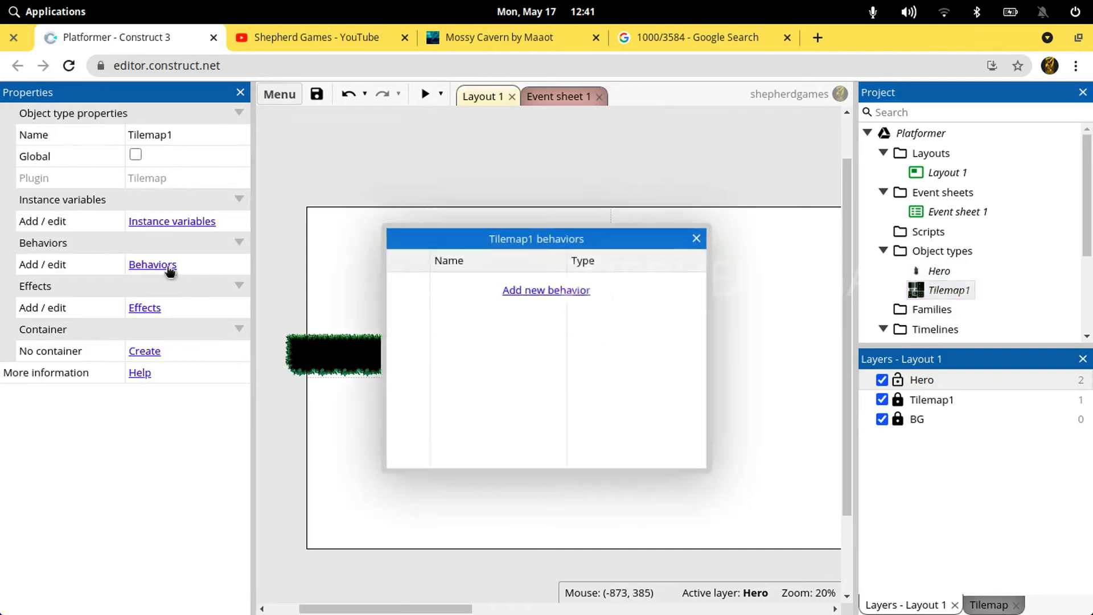
pyautogui.click(539, 291)
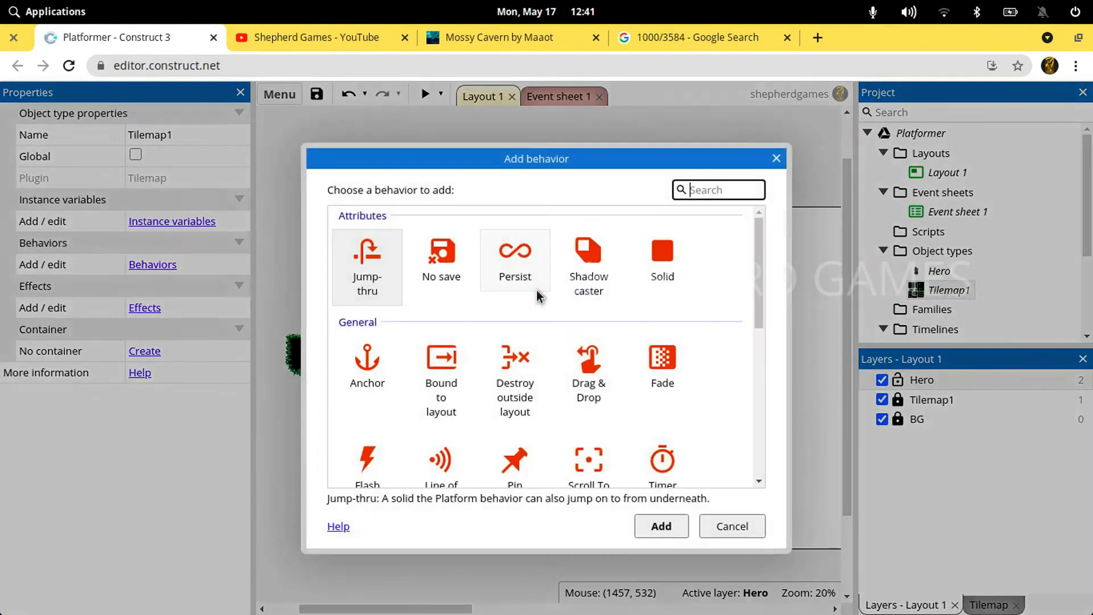
pyautogui.doubleClick(660, 261)
pyautogui.click(696, 239)
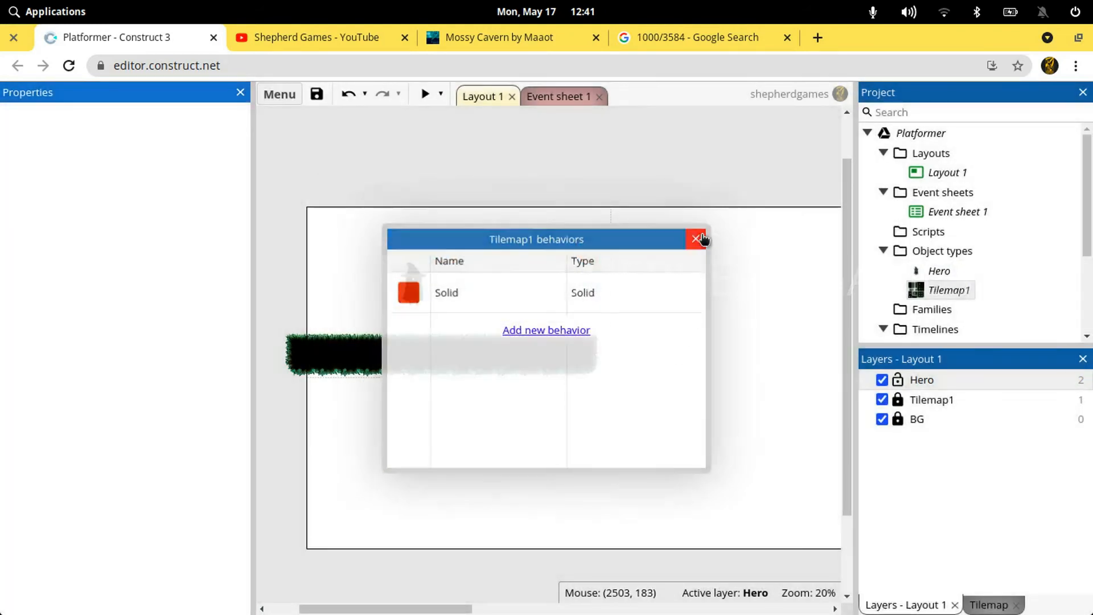
# Run the game preview, test walking the Hero both ways and jumping on the platform, and close the preview
pyautogui.click(425, 94)
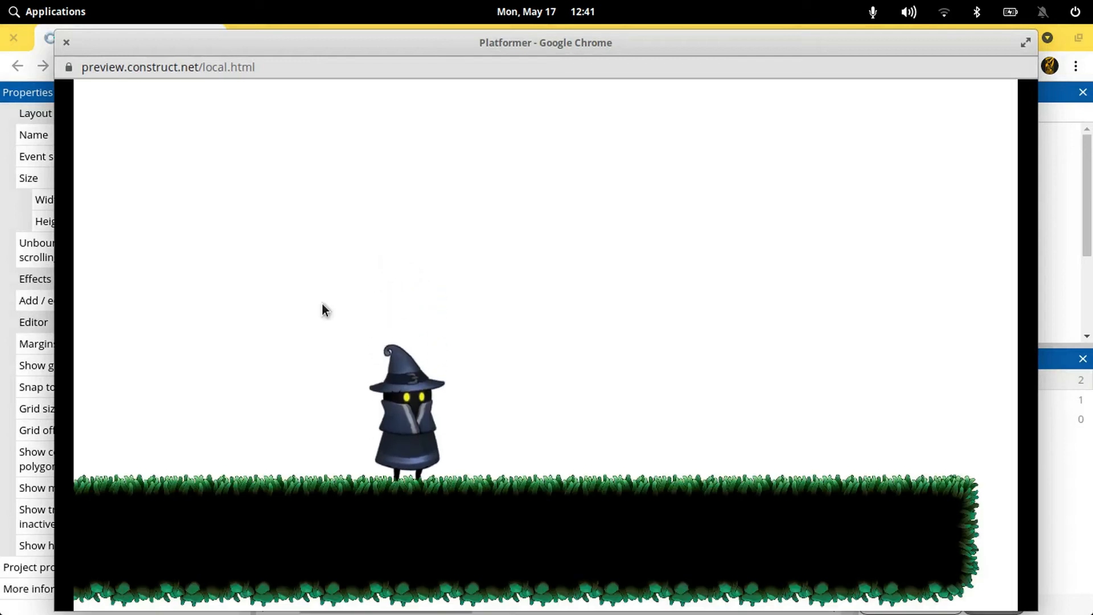
pyautogui.press('Left')
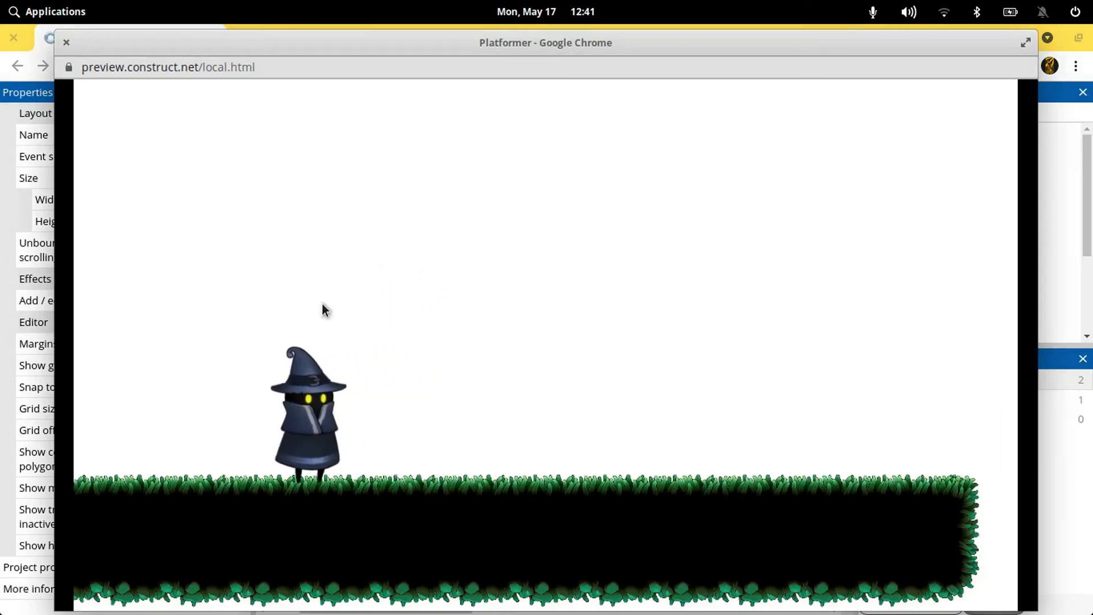
pyautogui.press('Right')
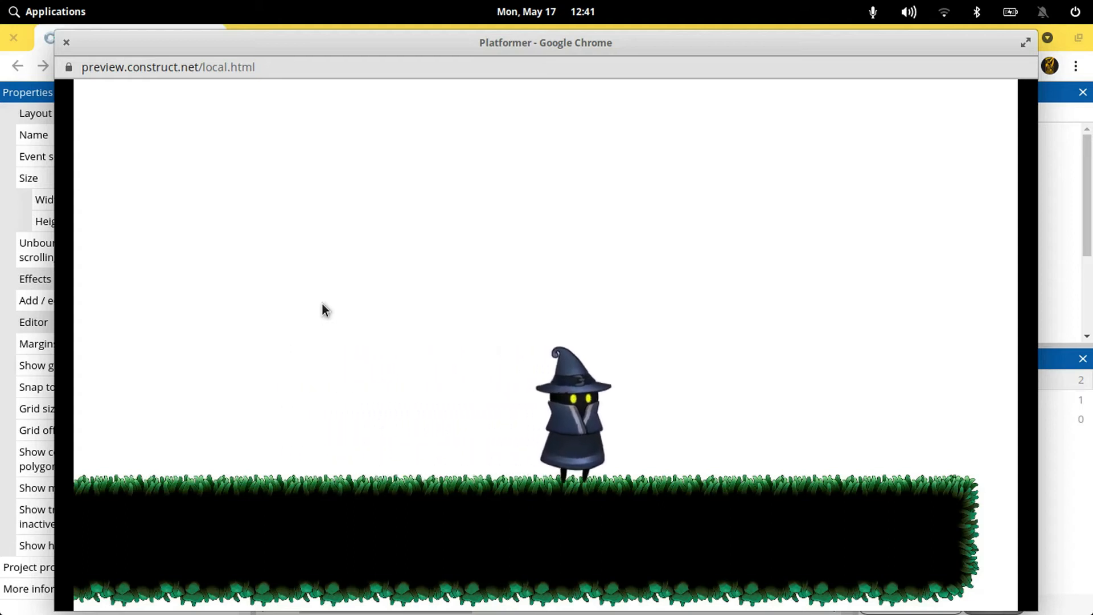
pyautogui.press('Left')
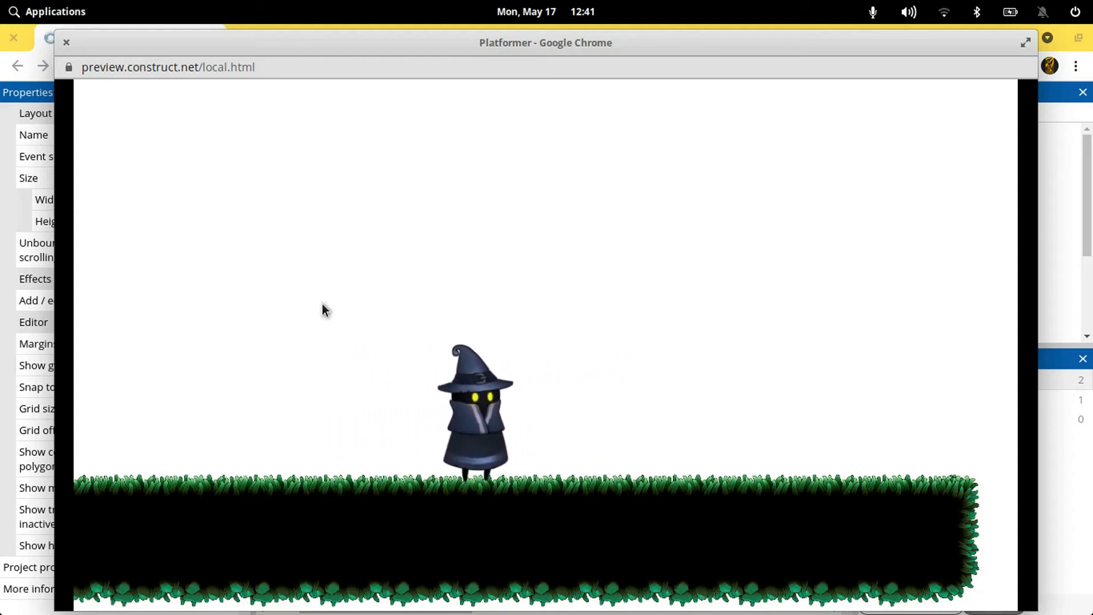
pyautogui.press('Right')
pyautogui.press('Left')
pyautogui.press('Up')
pyautogui.press('Up')
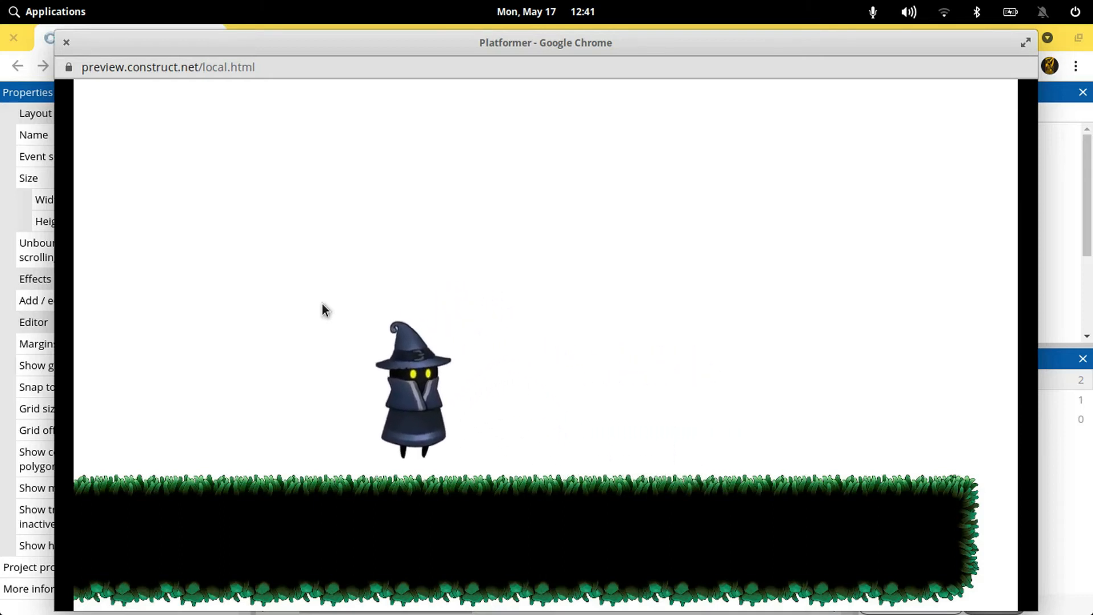
pyautogui.press('Right')
pyautogui.press('Up')
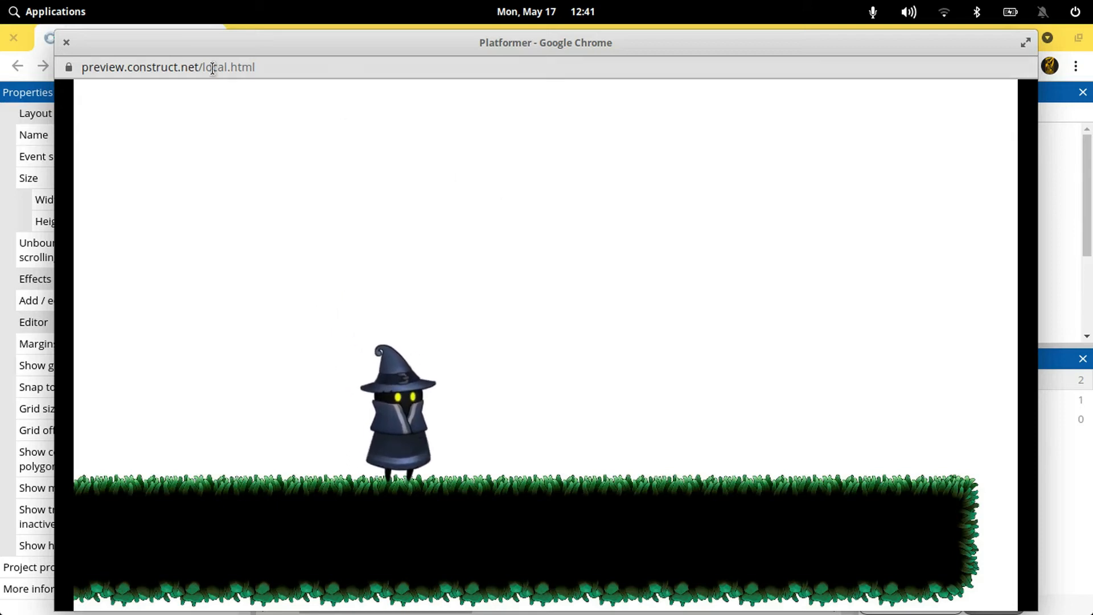
pyautogui.click(66, 42)
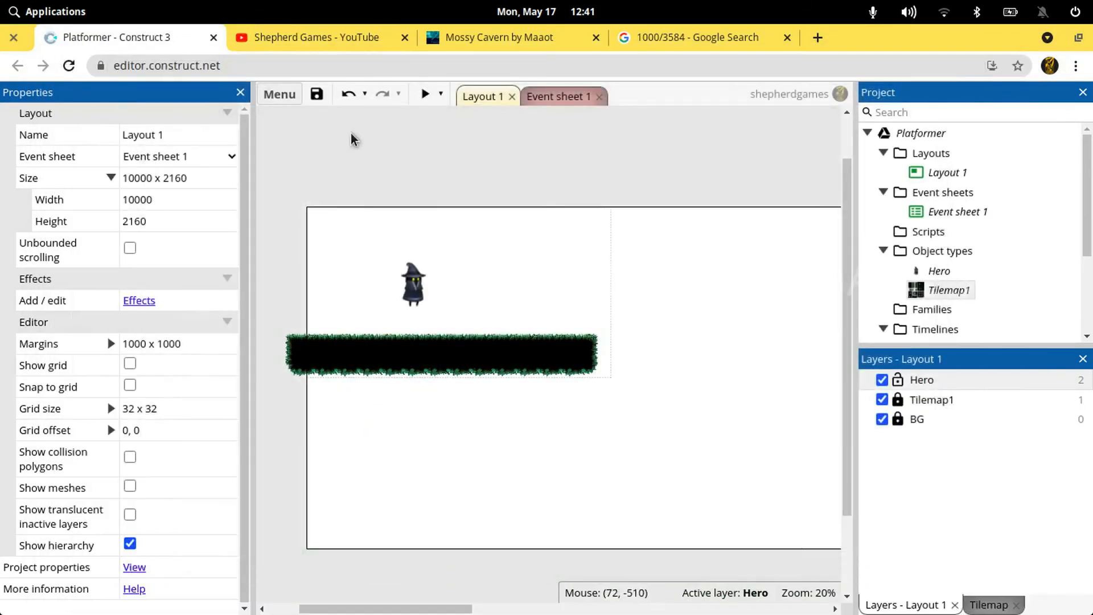
# Save the project and move the Hero sprite to about 274, 562, just above the platform's left end
pyautogui.hotkey('ctrl', 's')
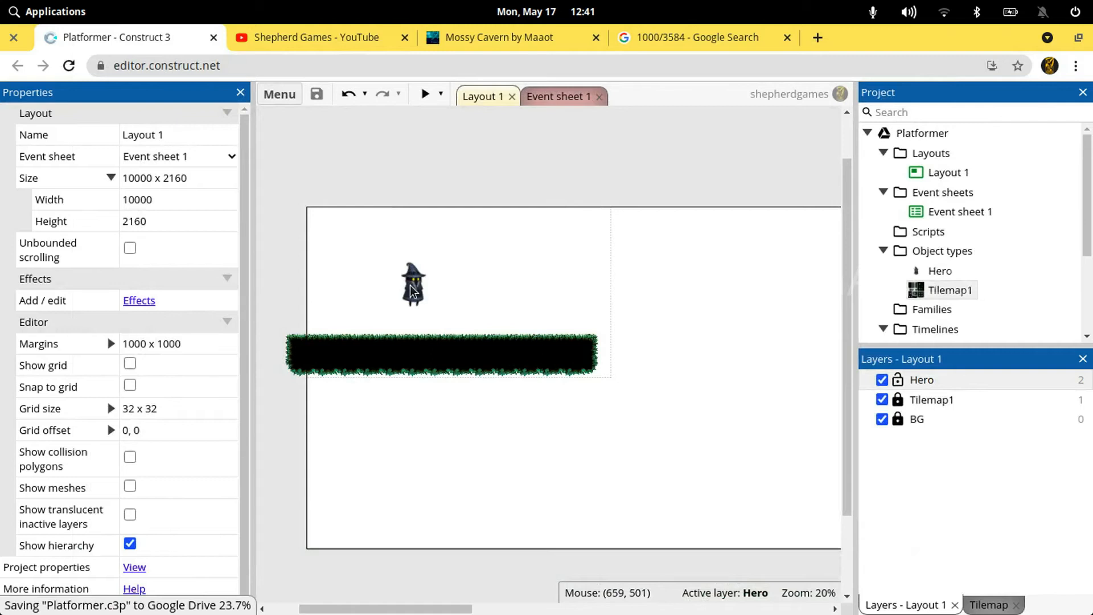
pyautogui.moveTo(410, 285); pyautogui.dragTo(346, 296)
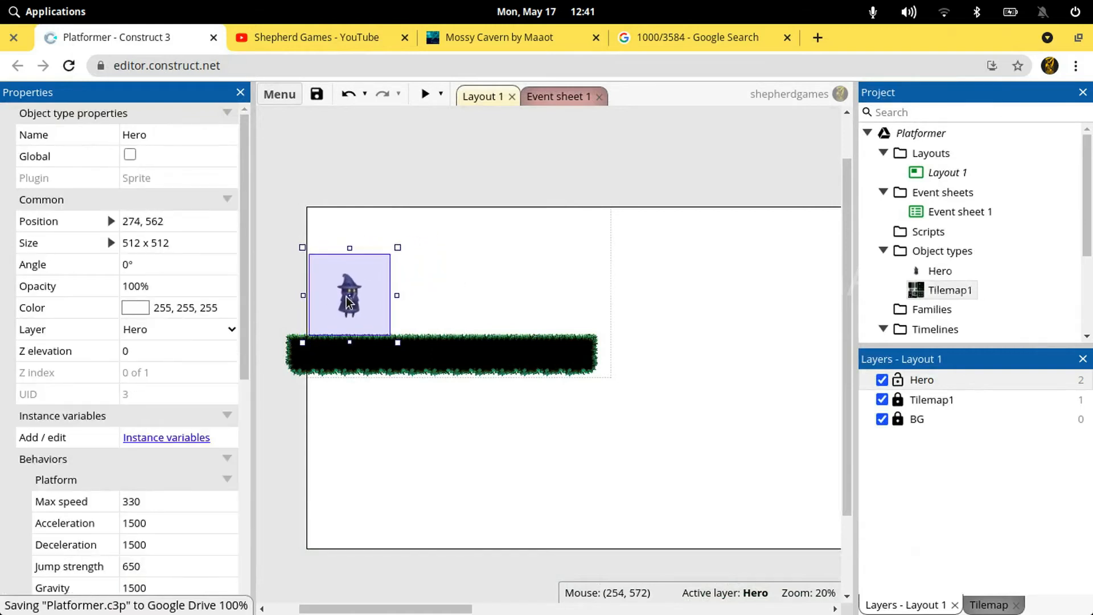
# Resize the image canvas of the Hero's whole Animation 1 to 256 x 256 pixels, stretching the images
pyautogui.doubleClick(352, 297)
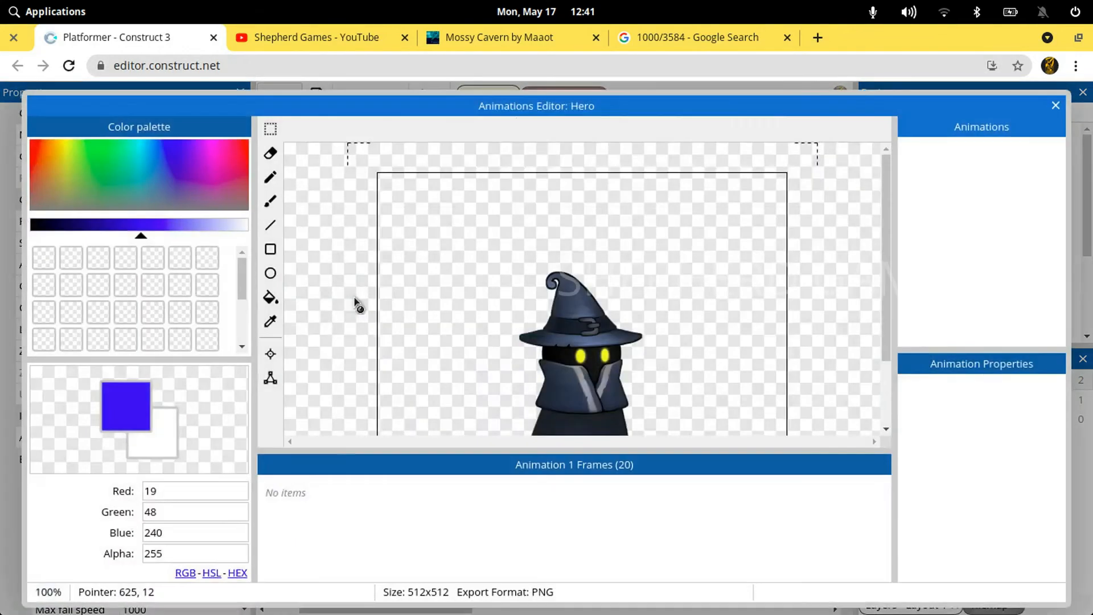
pyautogui.click(709, 130)
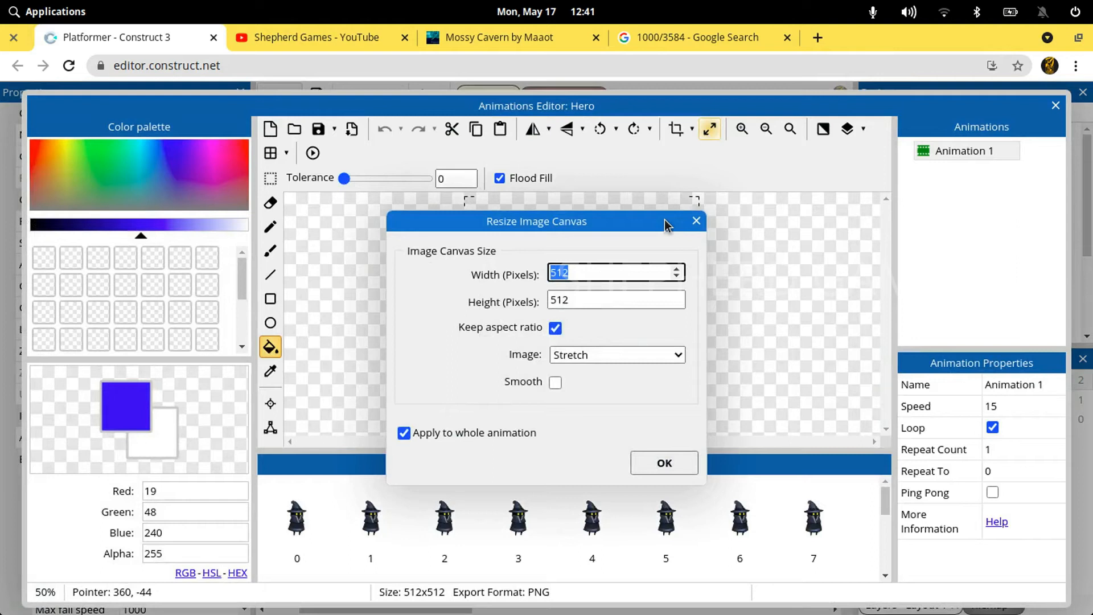
pyautogui.write('256')
pyautogui.press('Return')
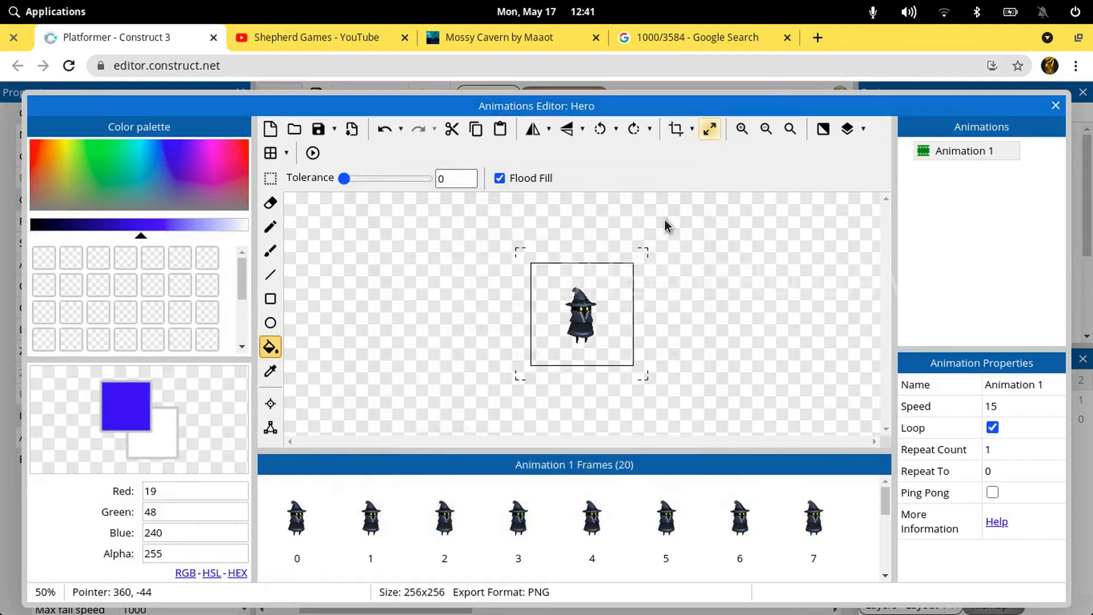
# Reapply the 256 x 256 pixel stretched canvas size to the Hero's whole animation and close the Animations Editor
pyautogui.click(710, 130)
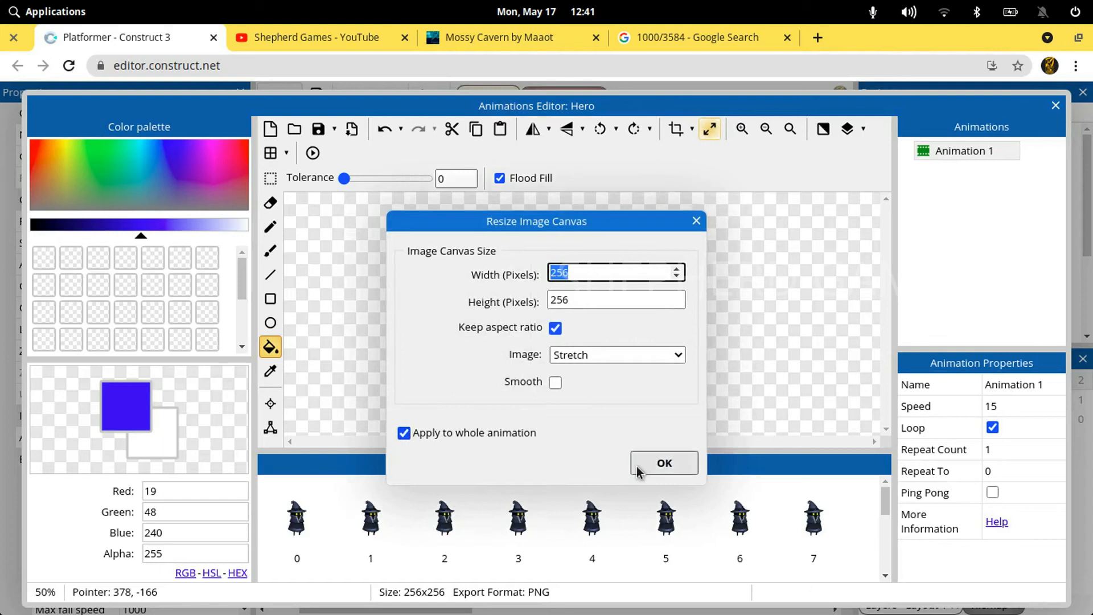
pyautogui.click(680, 465)
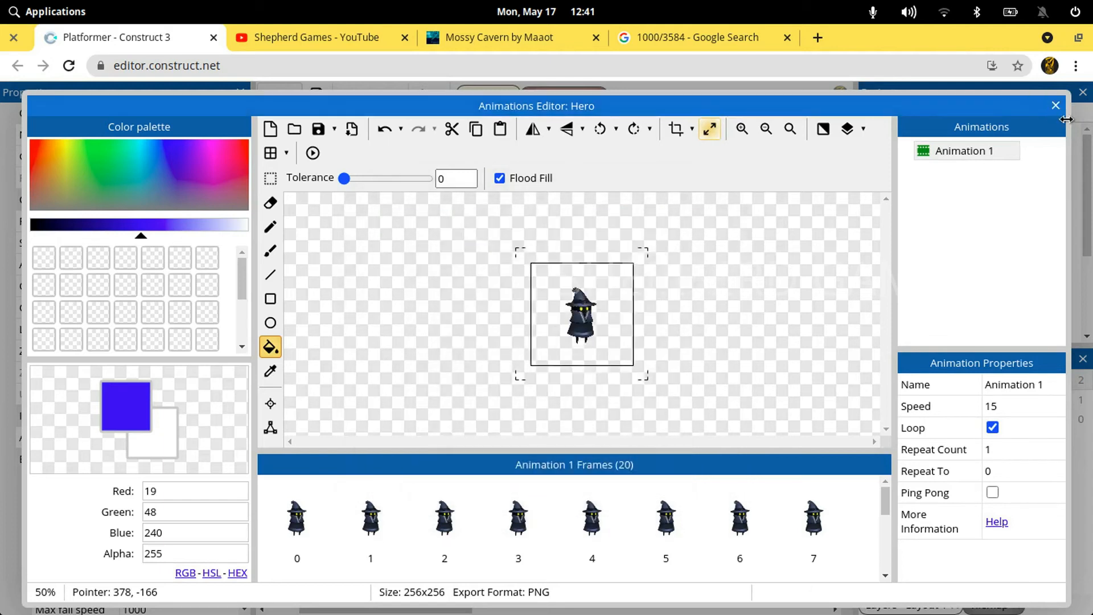
pyautogui.press('Escape')
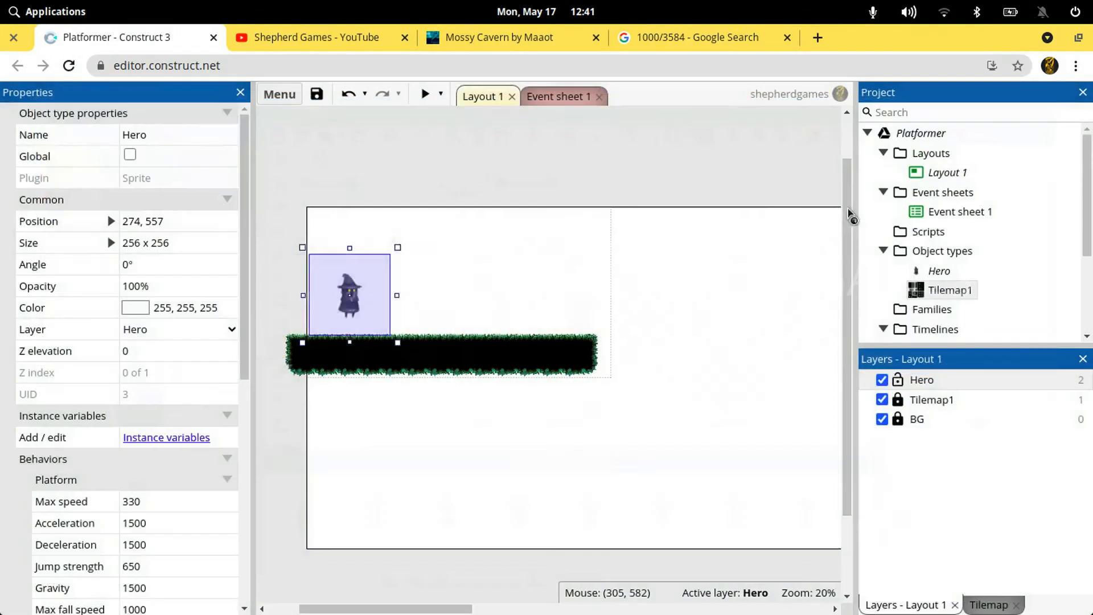
# Move the Hero sprite to about 133, 663, just above the platform's left end, and deselect it
pyautogui.moveTo(360, 280); pyautogui.dragTo(336, 316)
pyautogui.click(408, 212)
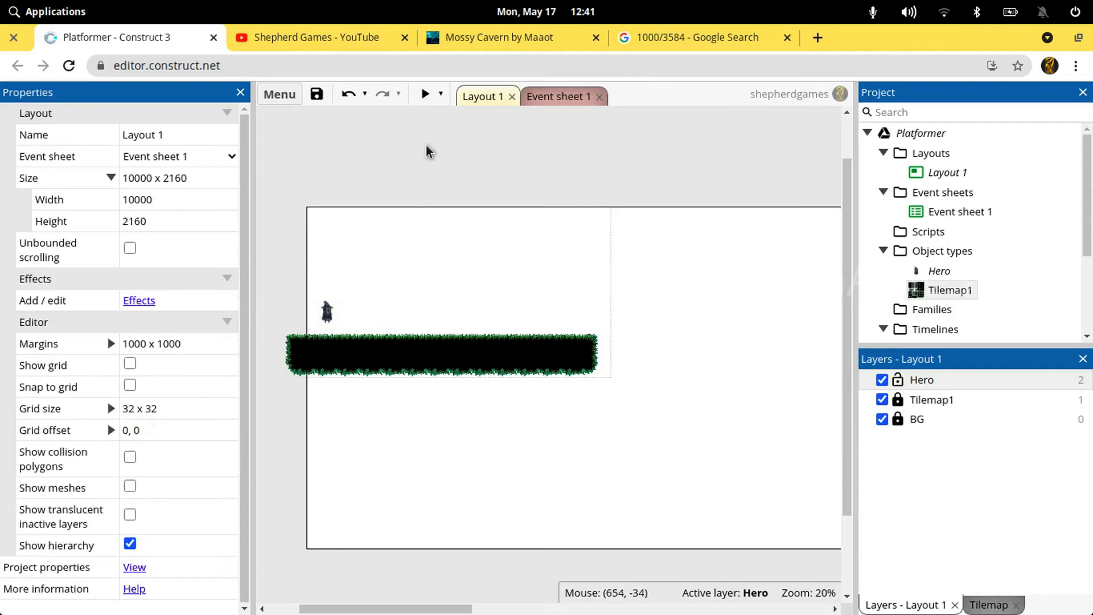
# Run the maximized game preview, test walking and jumping with the Hero, walk it off the layout's left edge, and close the preview
pyautogui.click(425, 94)
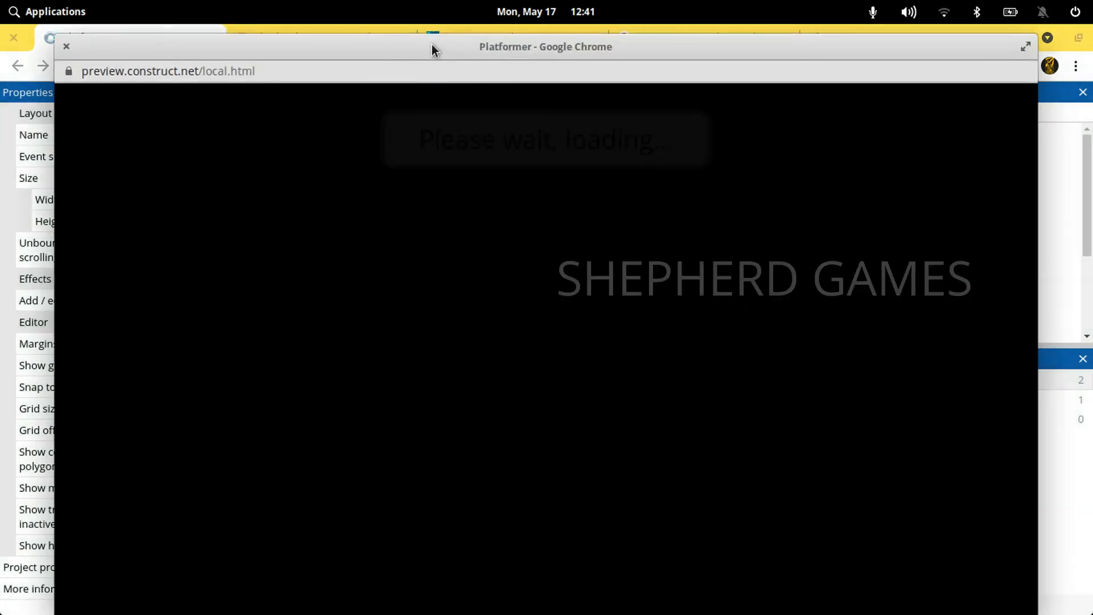
pyautogui.doubleClick(432, 46)
pyautogui.press('Right')
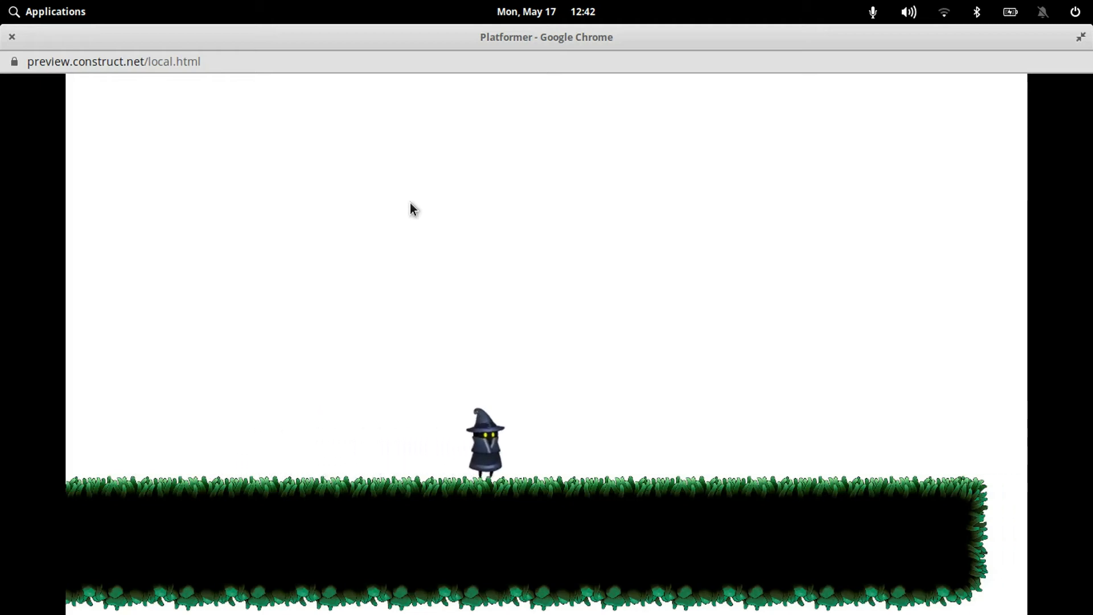
pyautogui.press('Left')
pyautogui.press('Up')
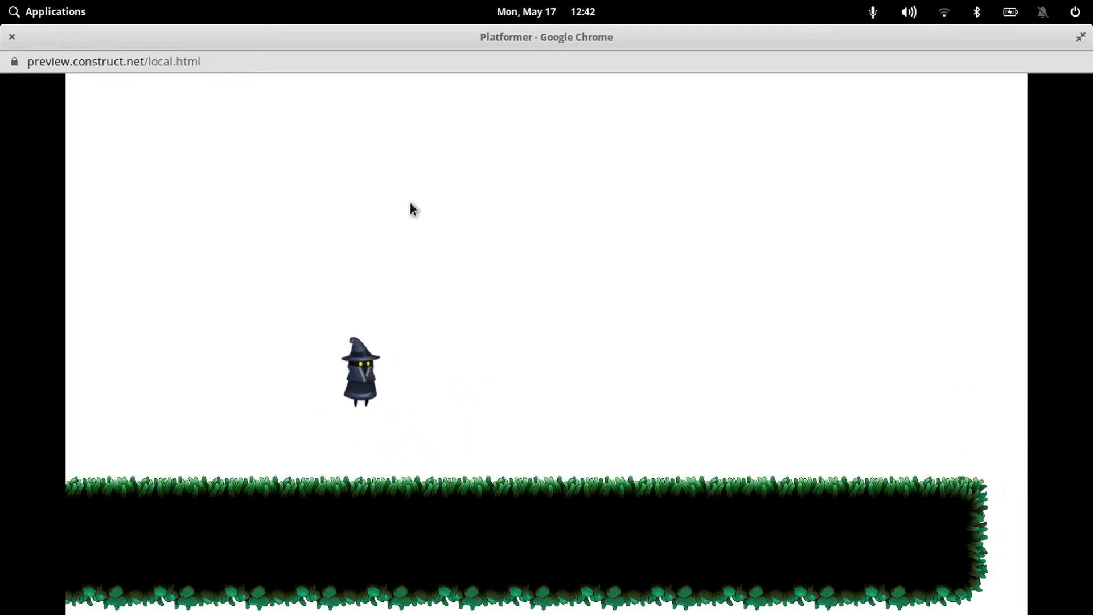
pyautogui.press('Left')
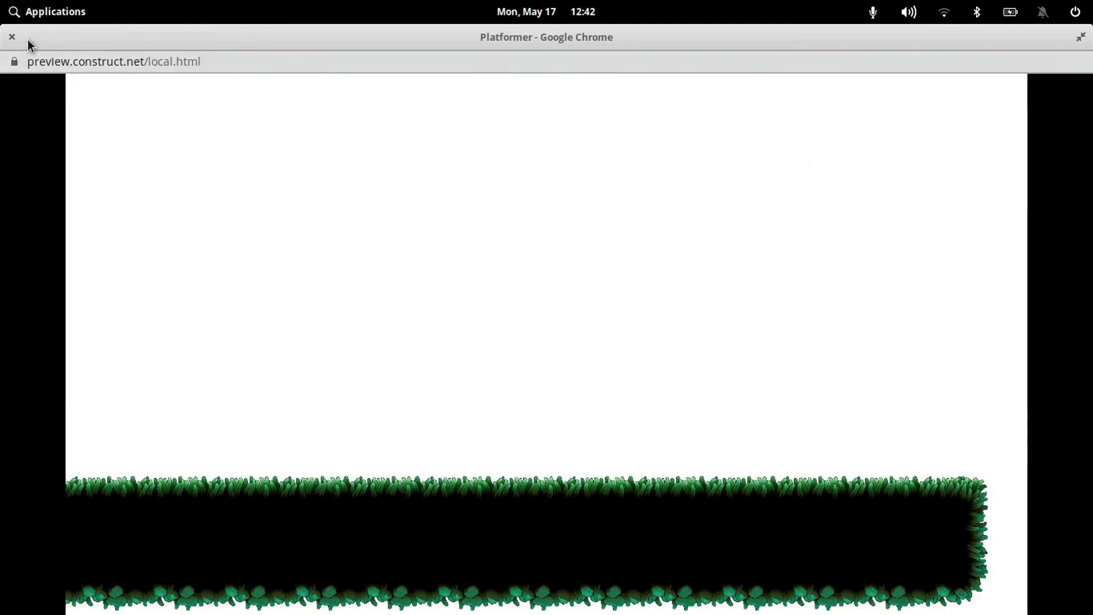
pyautogui.click(10, 37)
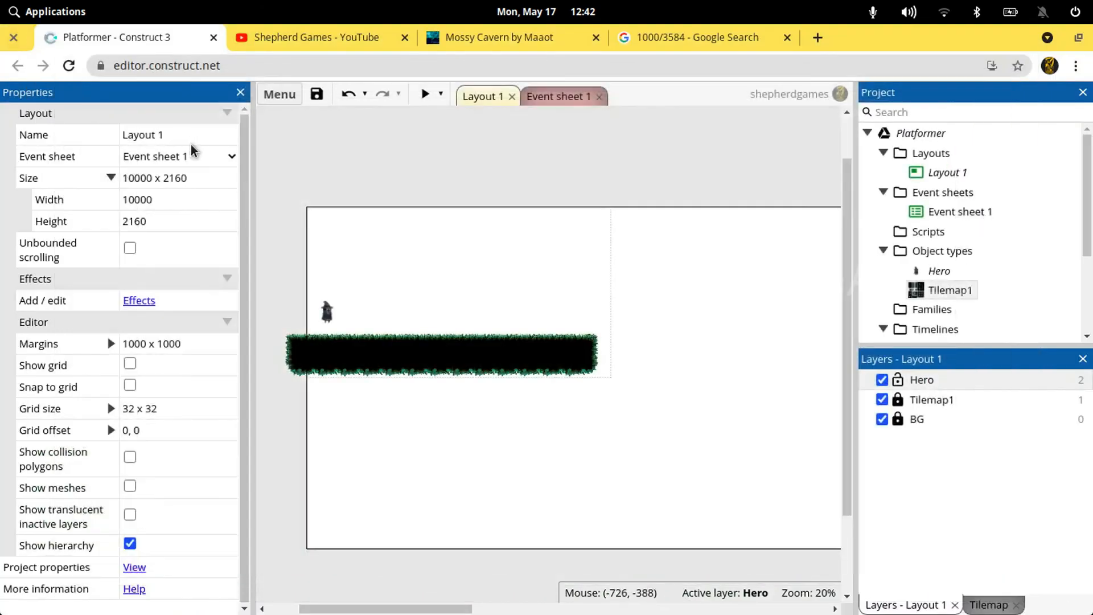
# Add the Bound to layout behavior to the Hero and close its behaviors dialog
pyautogui.click(325, 312)
pyautogui.scroll(-3, 190, 415)
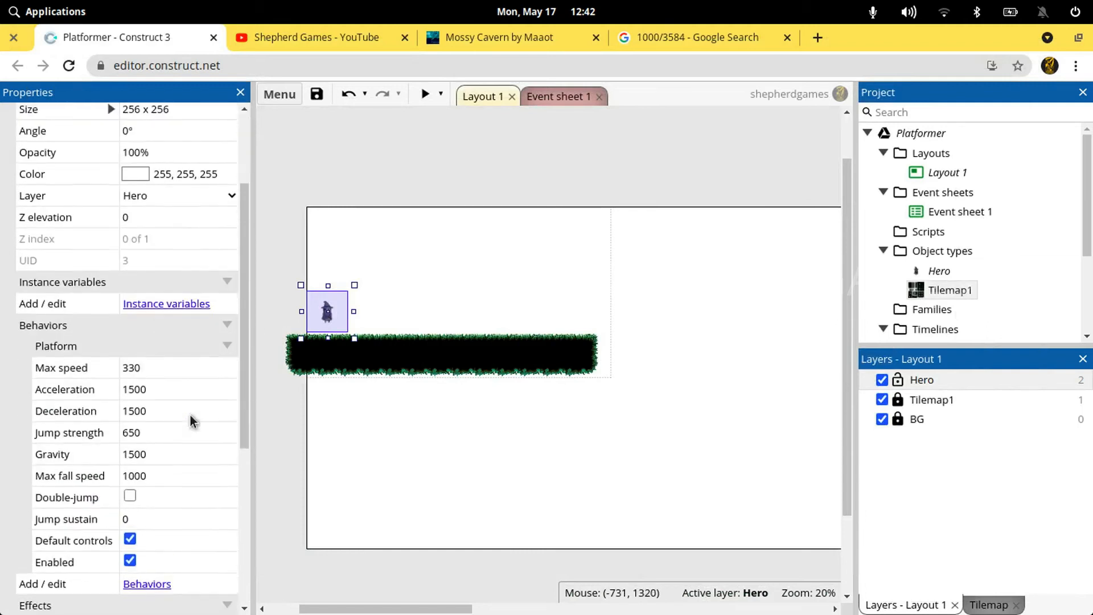
pyautogui.click(180, 308)
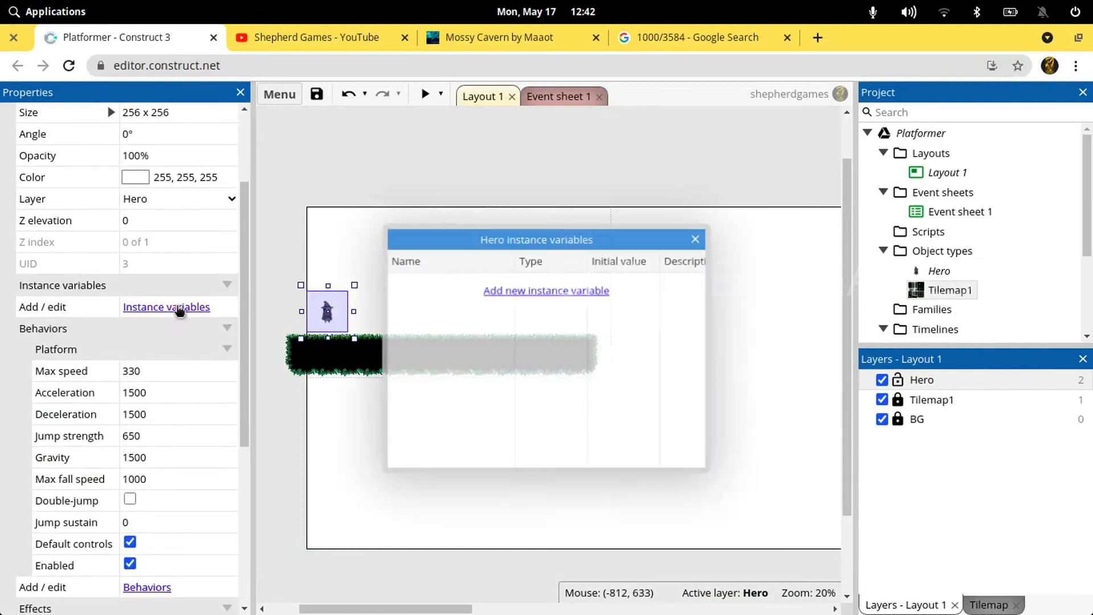
pyautogui.click(696, 239)
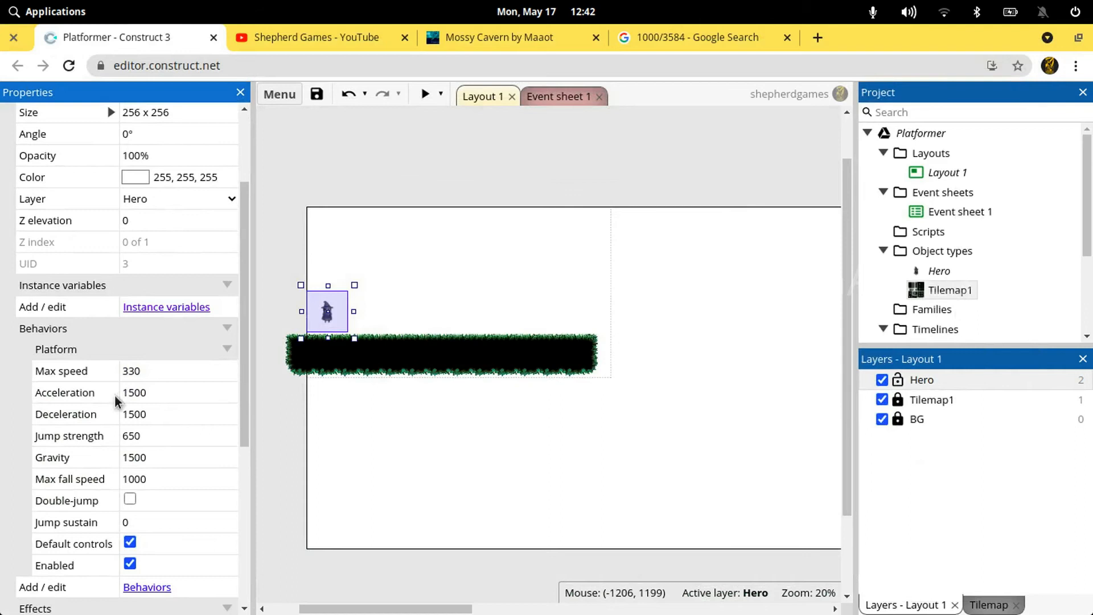
pyautogui.scroll(-5, 115, 396)
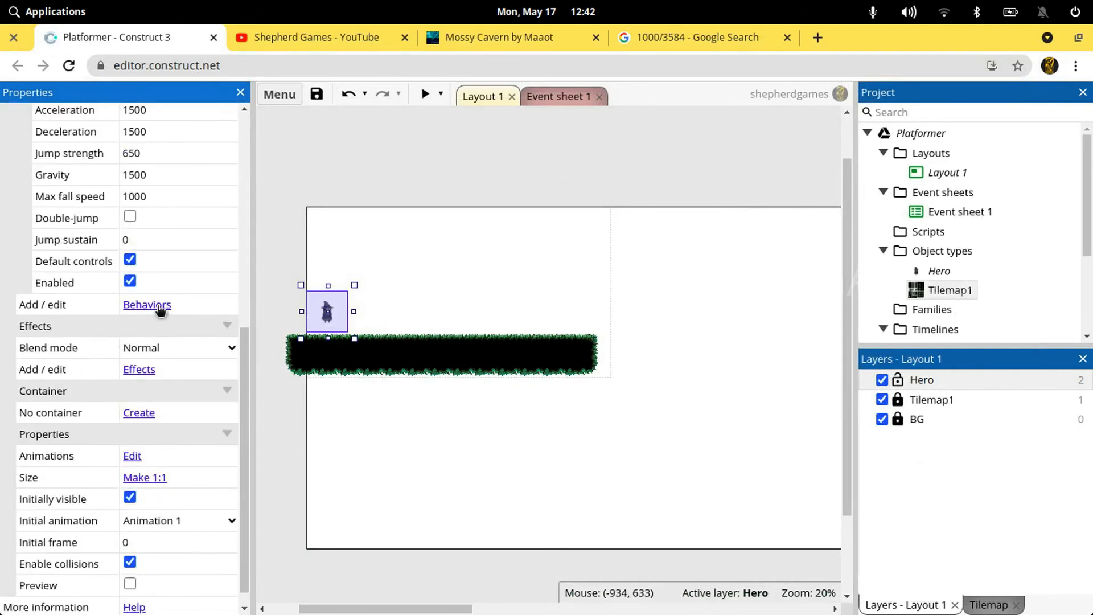
pyautogui.click(159, 306)
pyautogui.click(552, 330)
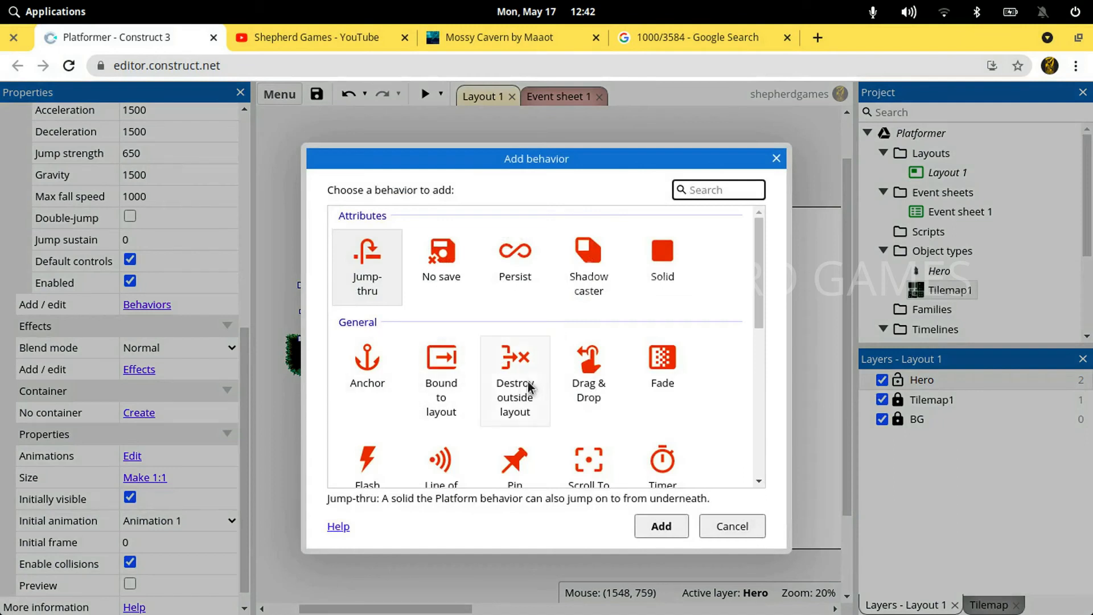
pyautogui.doubleClick(443, 393)
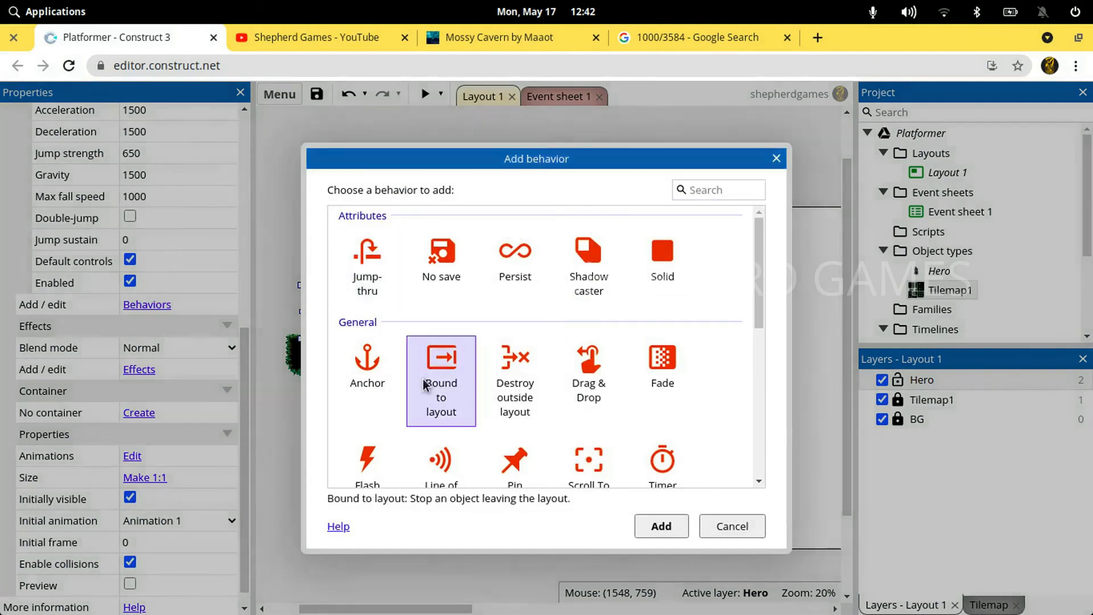
pyautogui.click(695, 238)
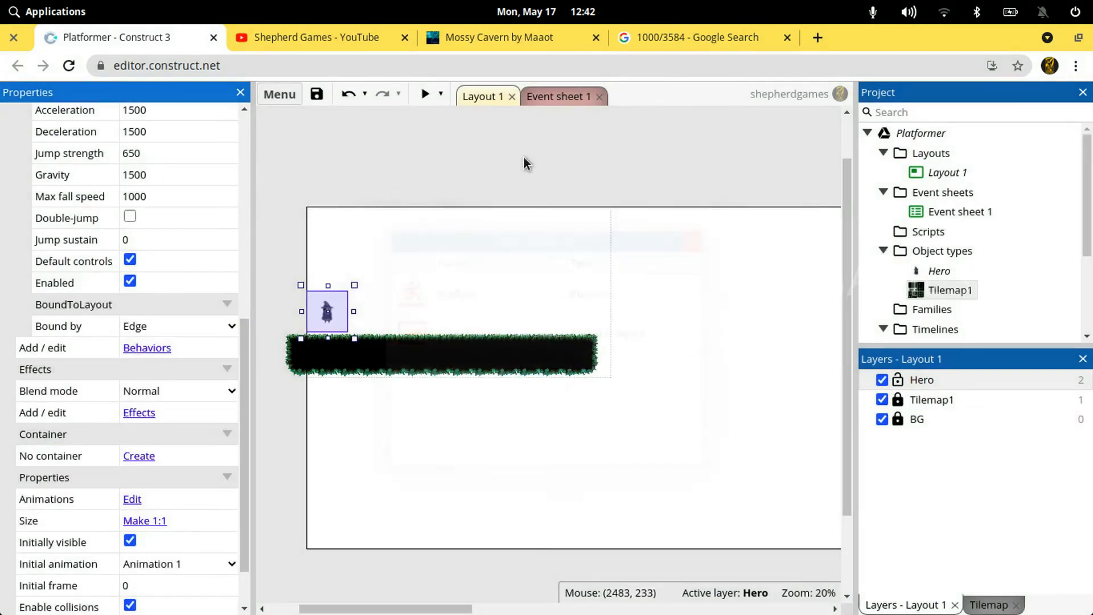
# Preview the game, test walking and jumping with the Hero against the layout's left edge, and close the preview
pyautogui.click(524, 157)
pyautogui.click(425, 95)
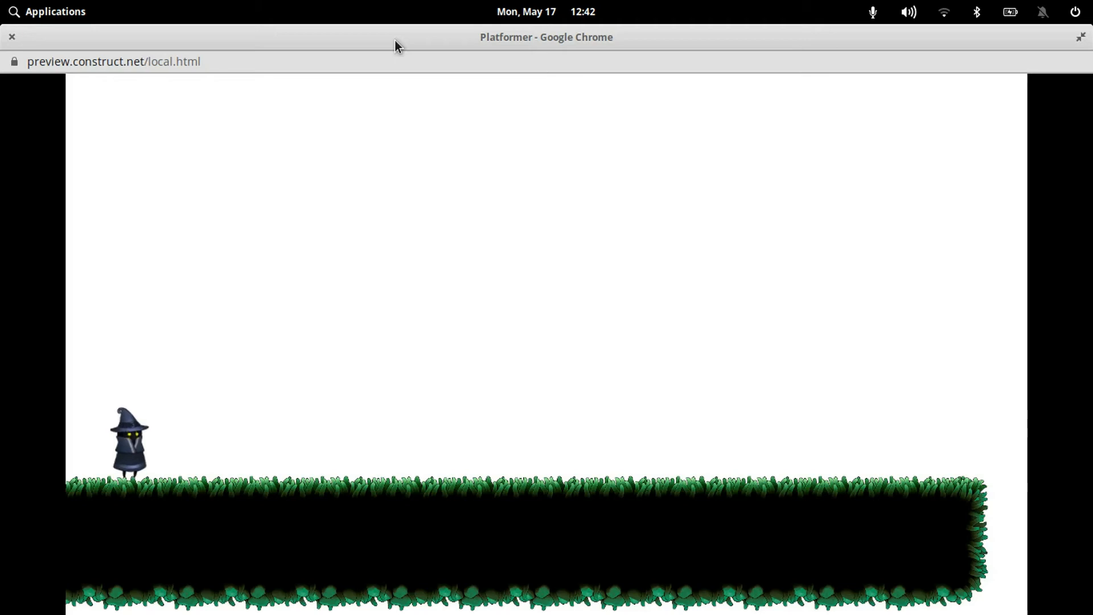
pyautogui.press('Right')
pyautogui.press('Left')
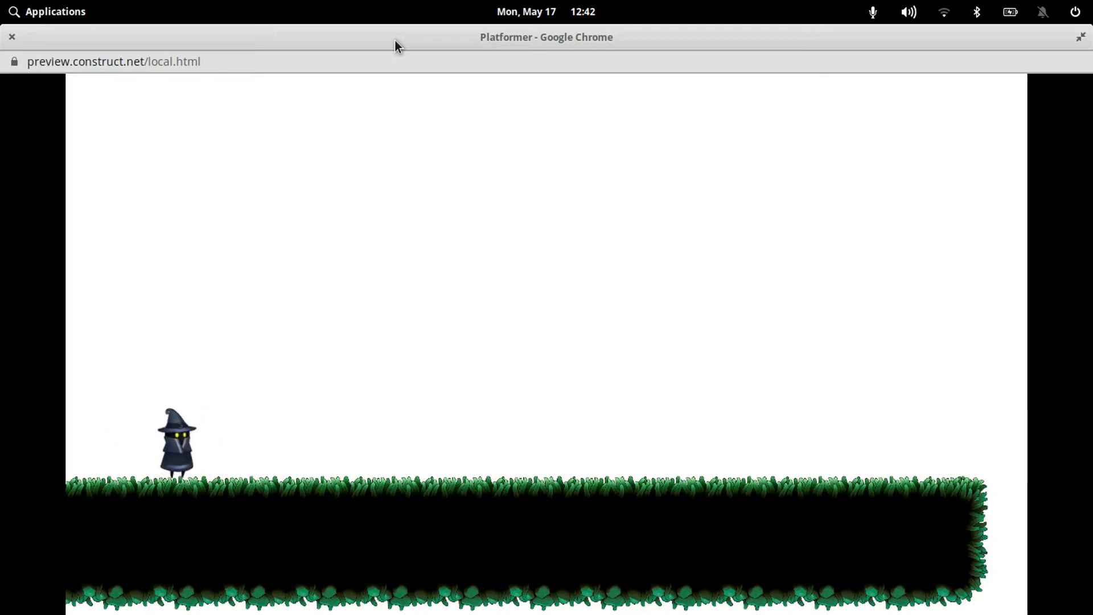
pyautogui.press('Left')
pyautogui.press('Up')
pyautogui.press('Right')
pyautogui.press('Up')
pyautogui.press('Left')
pyautogui.press('Left')
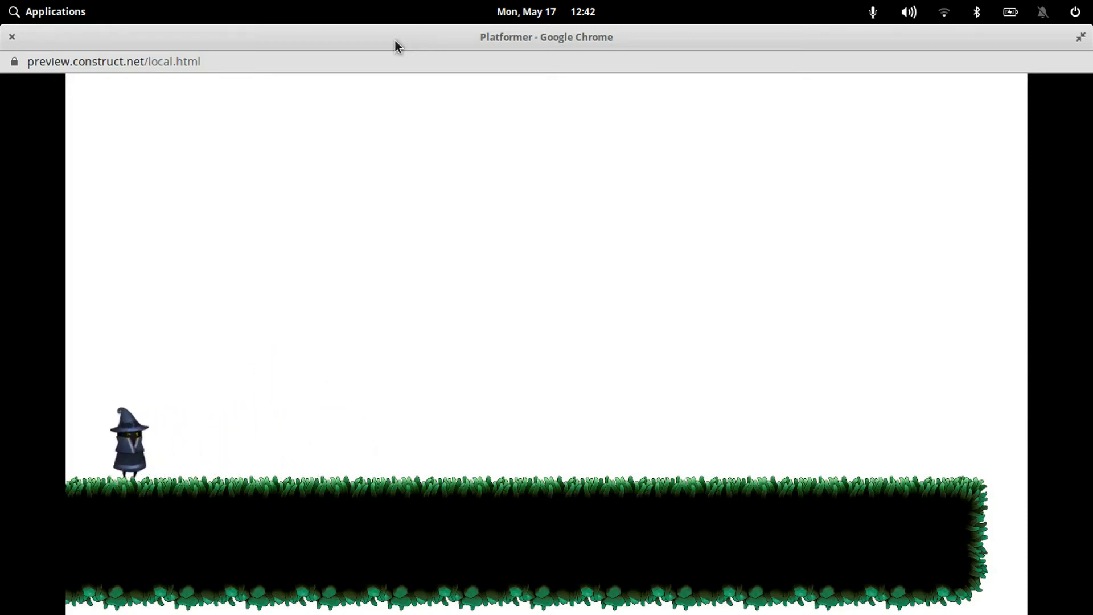
pyautogui.click(12, 37)
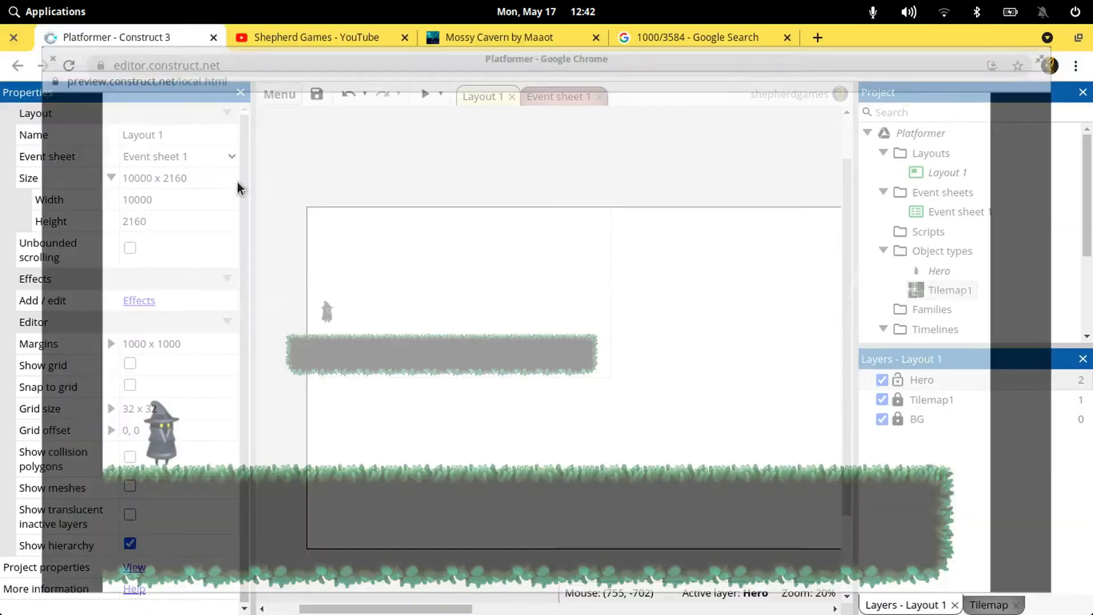
# Delete the BoundToLayout behavior from the Hero and close its behaviors dialog
pyautogui.click(328, 312)
pyautogui.scroll(-5, 185, 441)
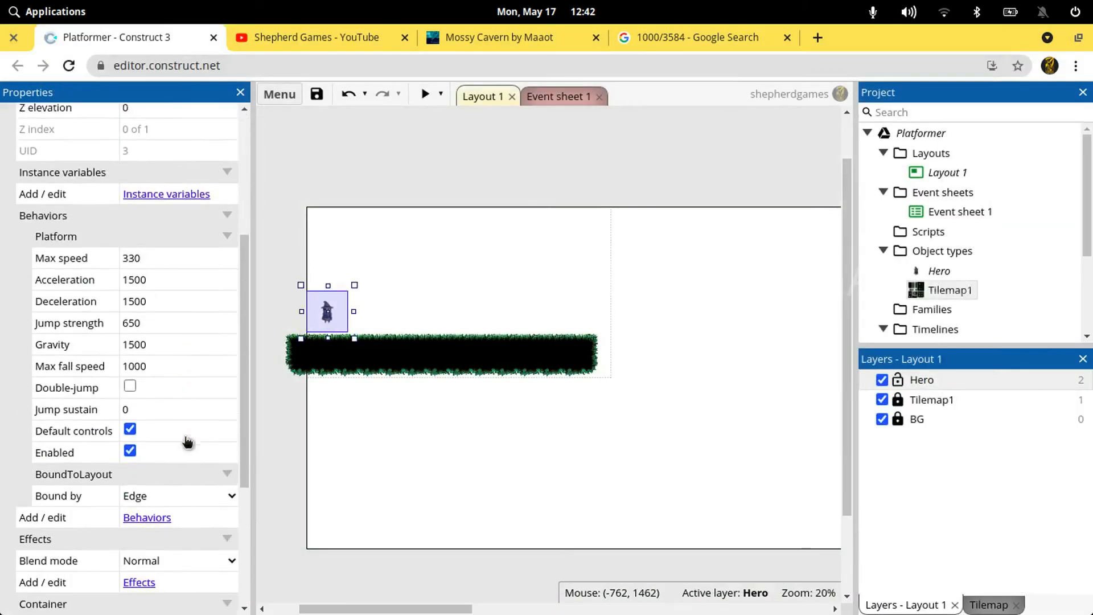
pyautogui.click(152, 506)
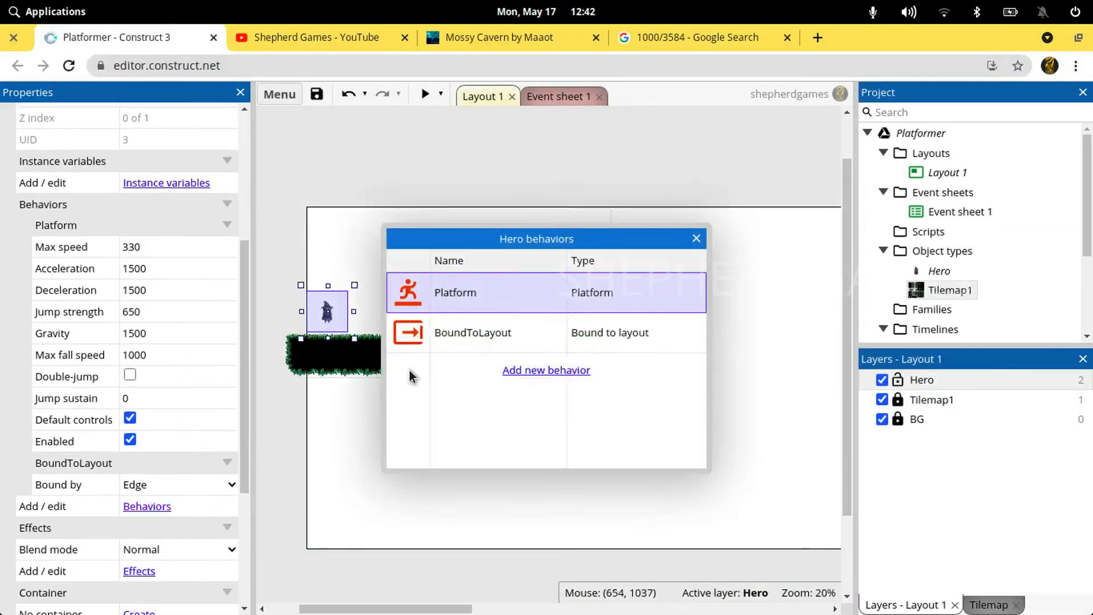
pyautogui.rightClick(511, 339)
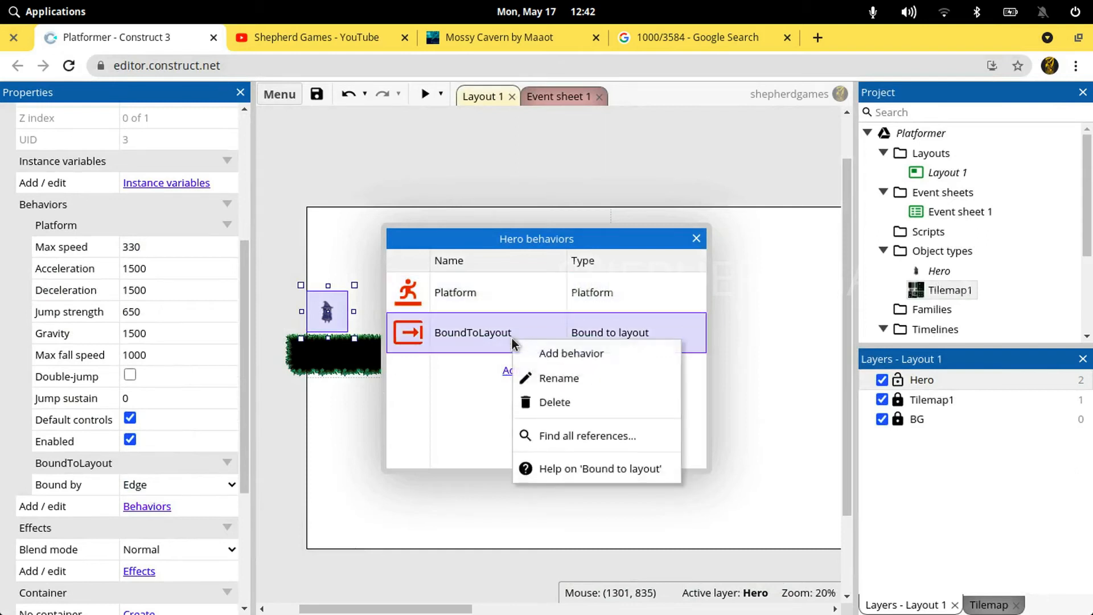
pyautogui.click(573, 397)
pyautogui.click(696, 238)
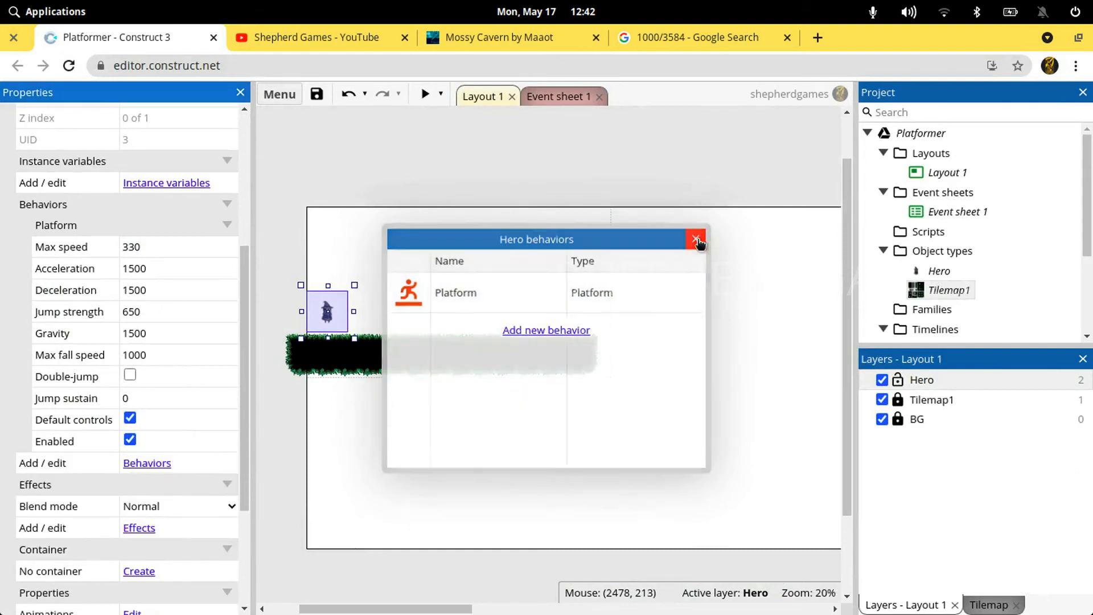
# Preview the game with only the Platform behavior on the Hero, test walking and jumping along the platform, and close the preview
pyautogui.click(478, 171)
pyautogui.click(426, 94)
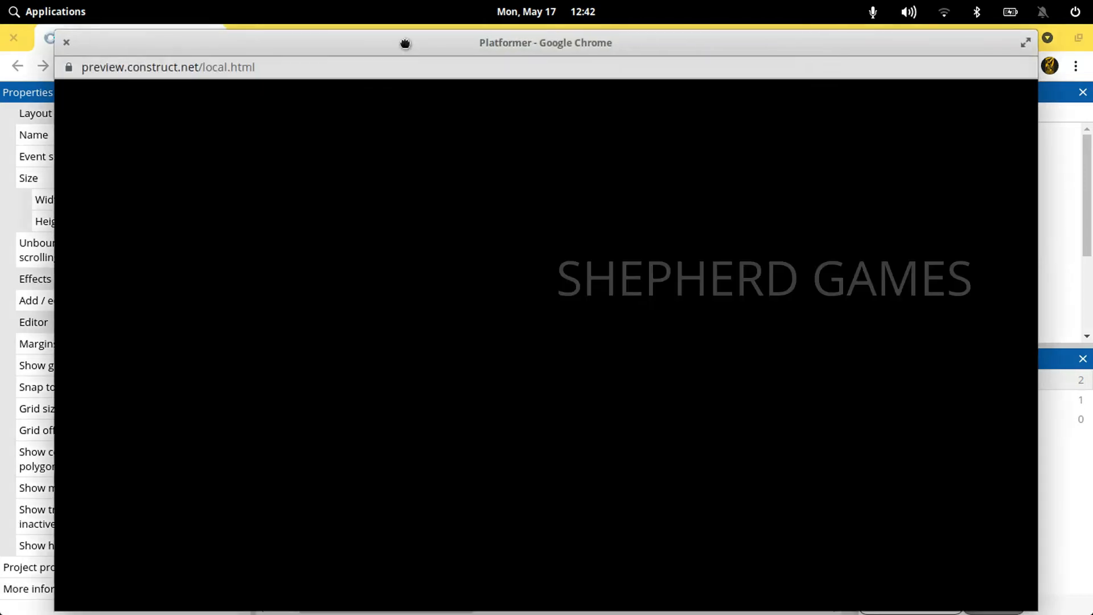
pyautogui.doubleClick(405, 43)
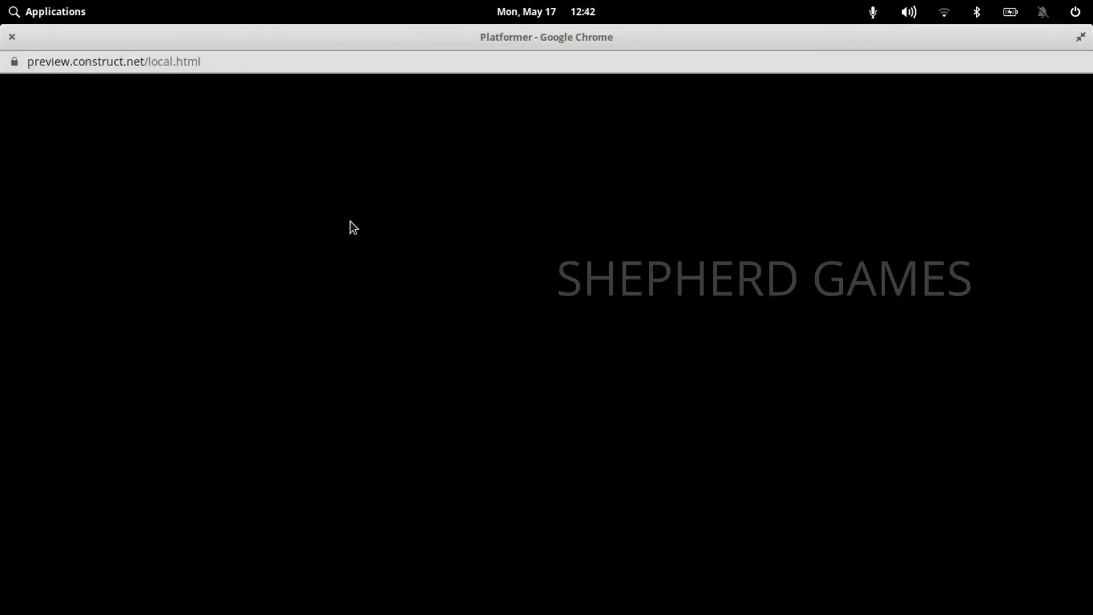
pyautogui.press('Left')
pyautogui.press('Right')
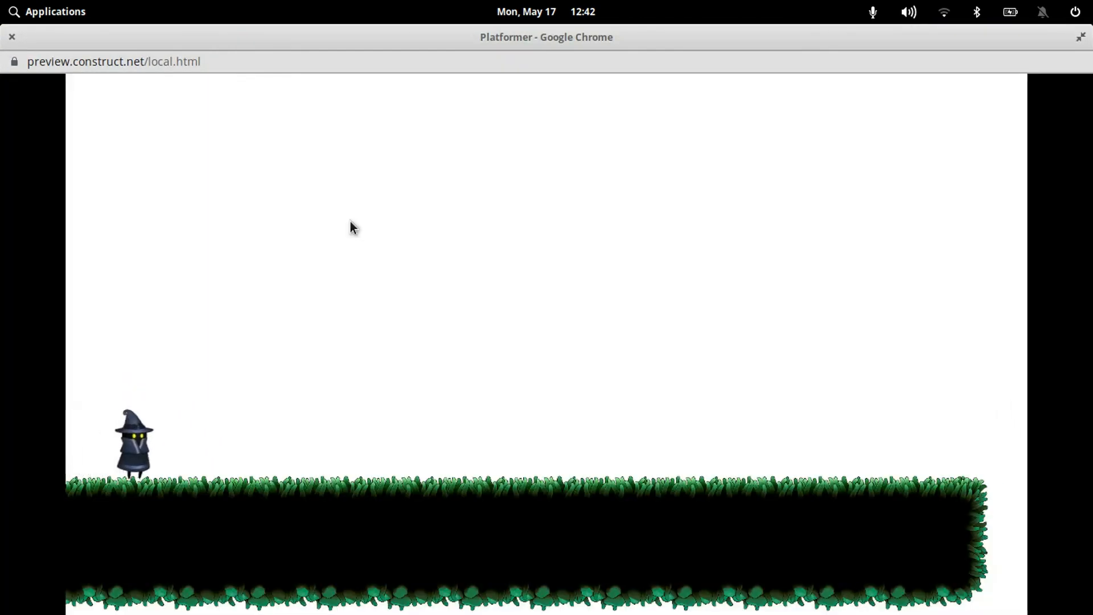
pyautogui.press('Right')
pyautogui.press('Up')
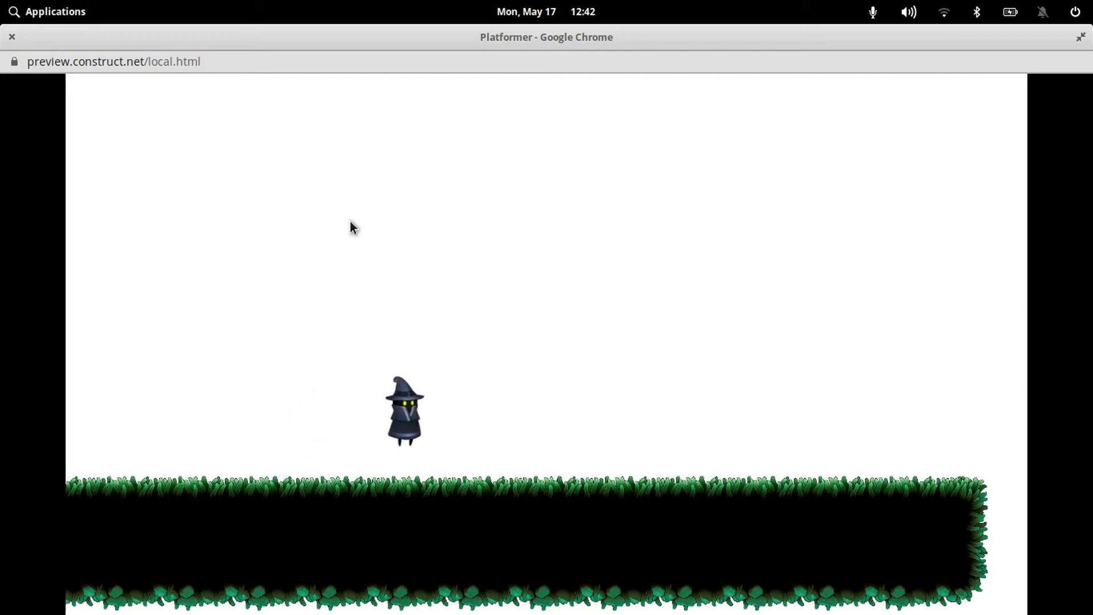
pyautogui.press('Up')
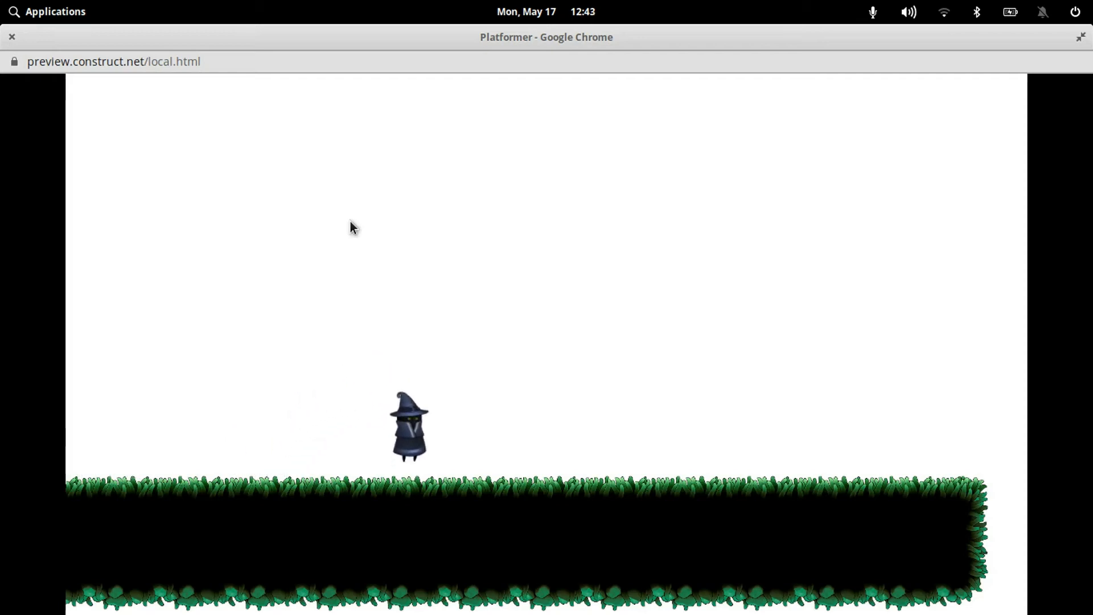
pyautogui.press('Right')
pyautogui.press('Right')
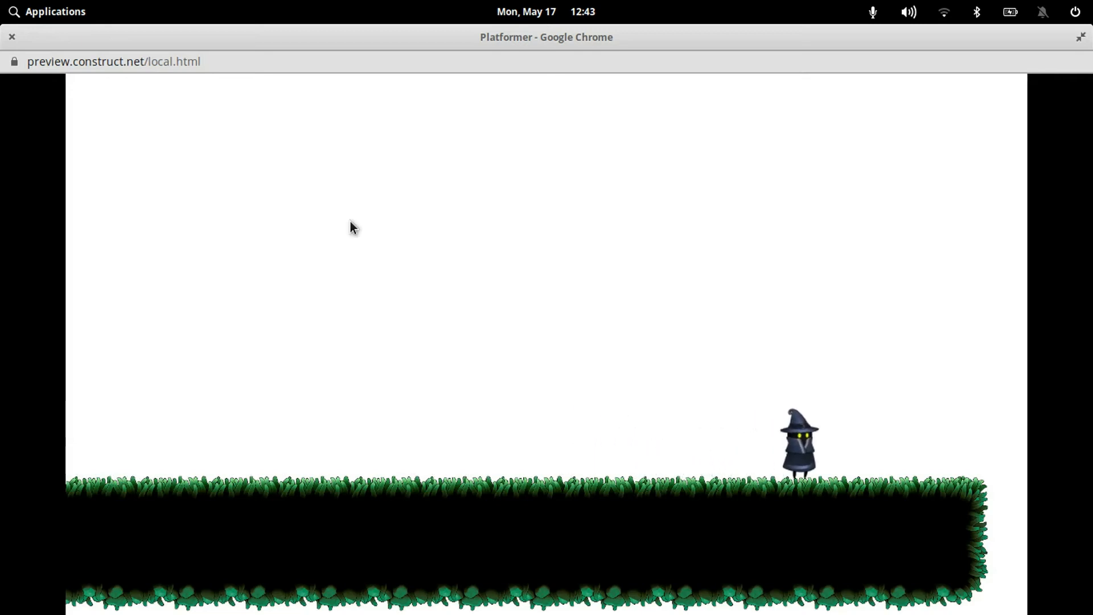
pyautogui.press('Up')
pyautogui.press('Left')
pyautogui.press('Left')
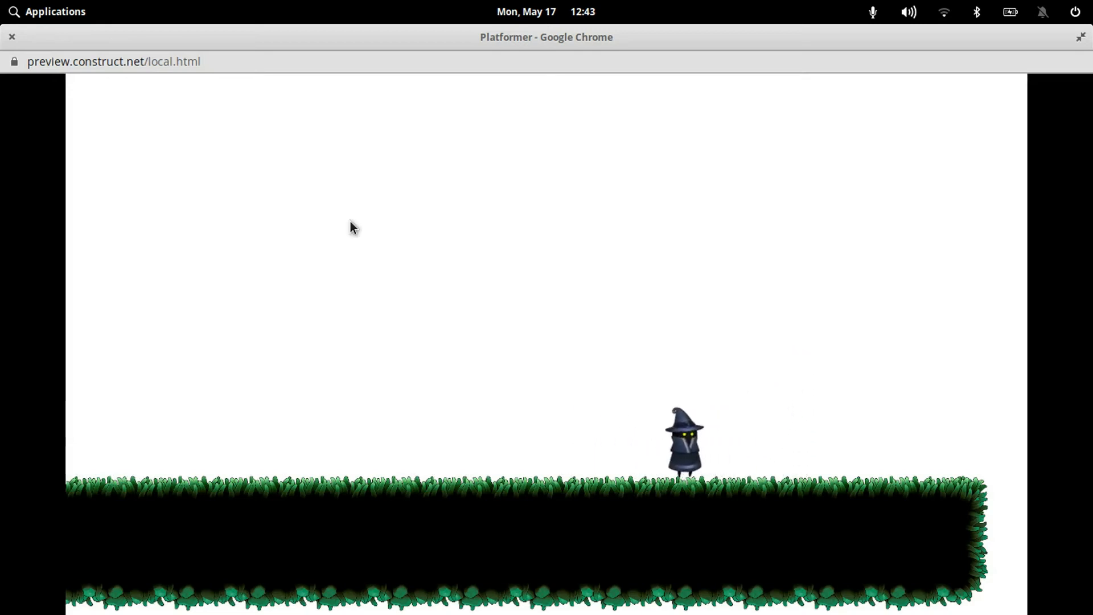
pyautogui.click(11, 38)
# Save the project and review the Hero's properties down to its animation and collision settings
pyautogui.hotkey('ctrl', 's')
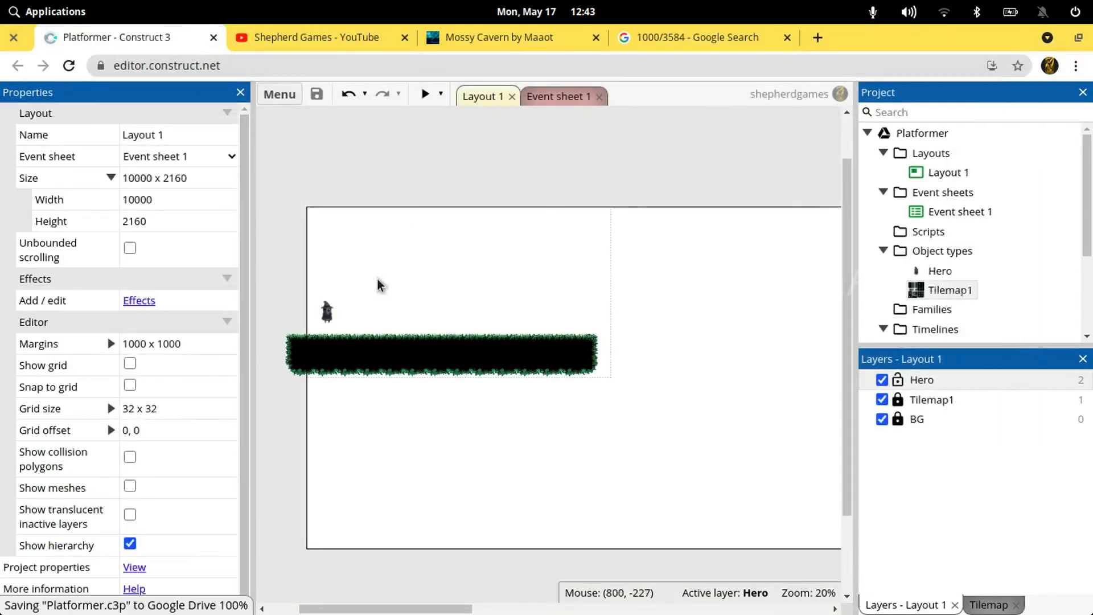
pyautogui.click(339, 320)
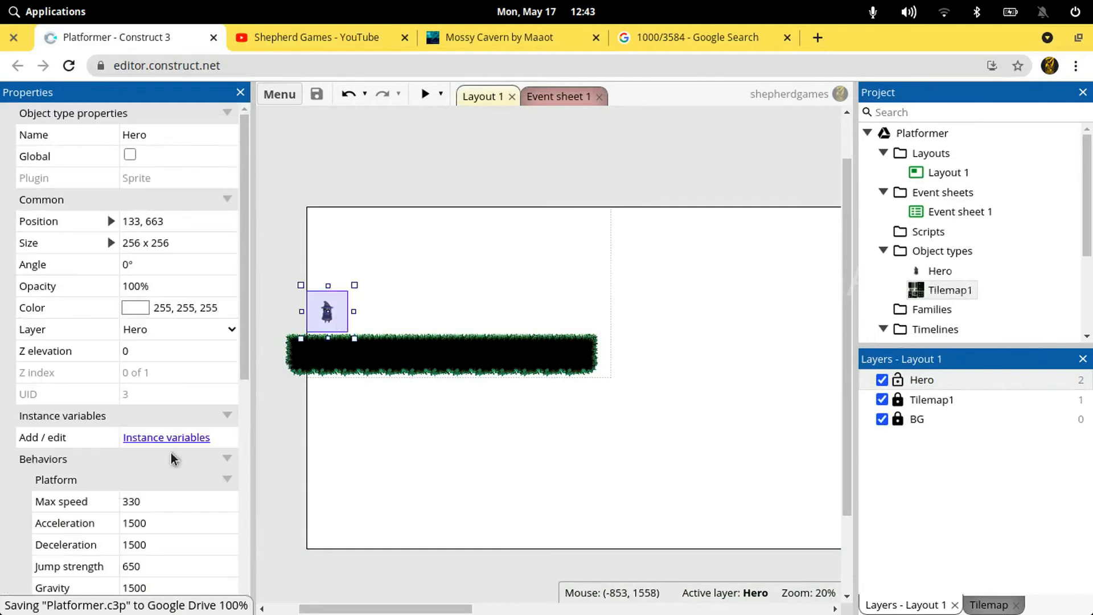
pyautogui.scroll(-3, 171, 453)
pyautogui.scroll(-3, 172, 453)
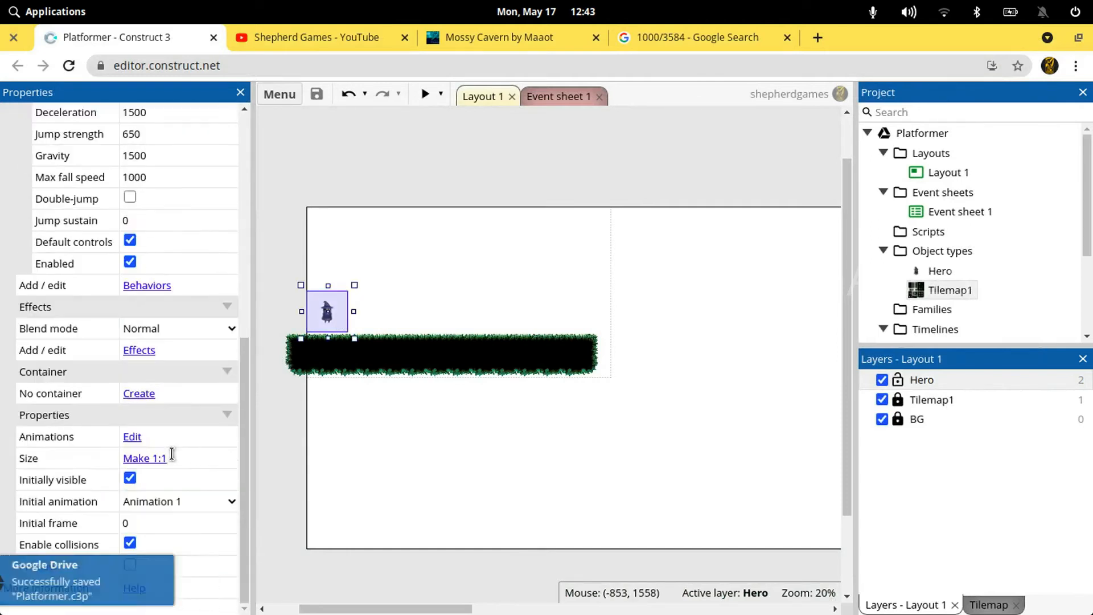
pyautogui.click(916, 284)
pyautogui.scroll(-1, 178, 483)
pyautogui.scroll(1, 176, 483)
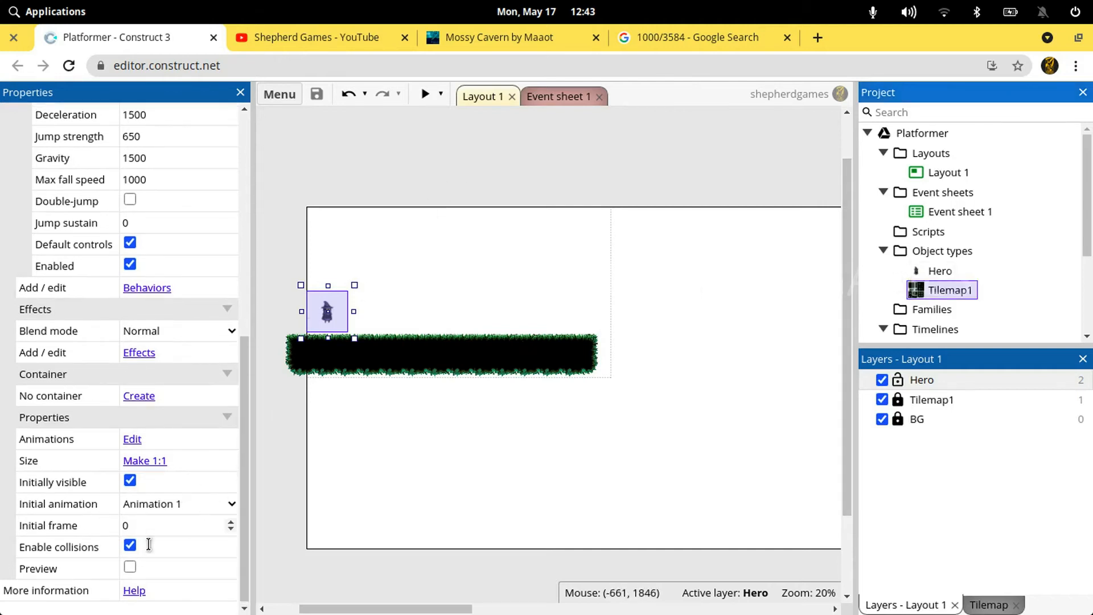
# Try out the Hero's live preview option in the layout editor and clear the selection
pyautogui.click(130, 566)
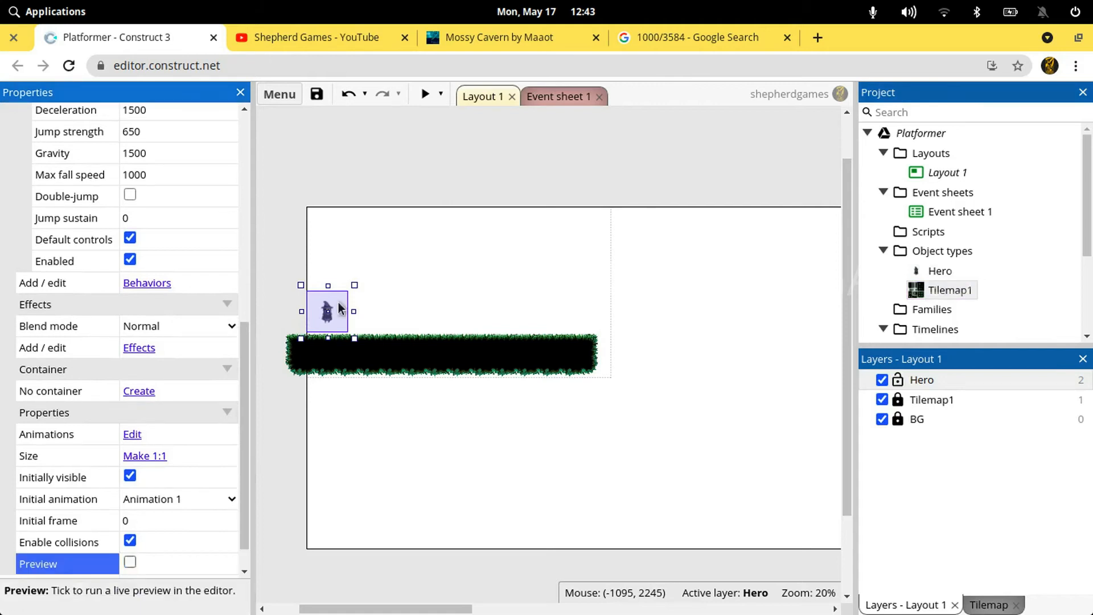
pyautogui.click(432, 198)
pyautogui.click(327, 315)
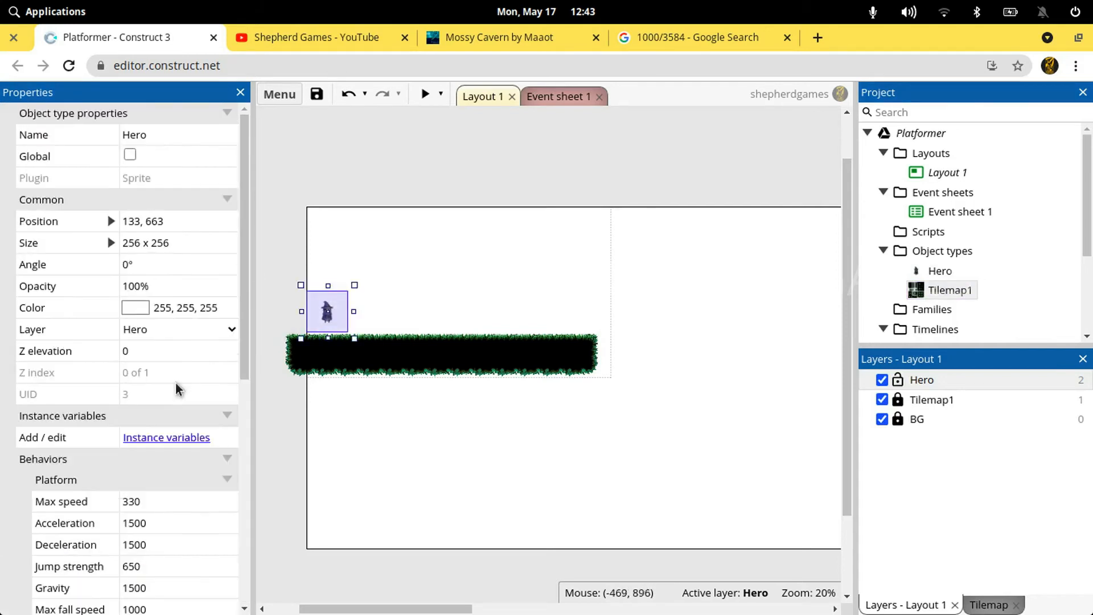
pyautogui.click(382, 159)
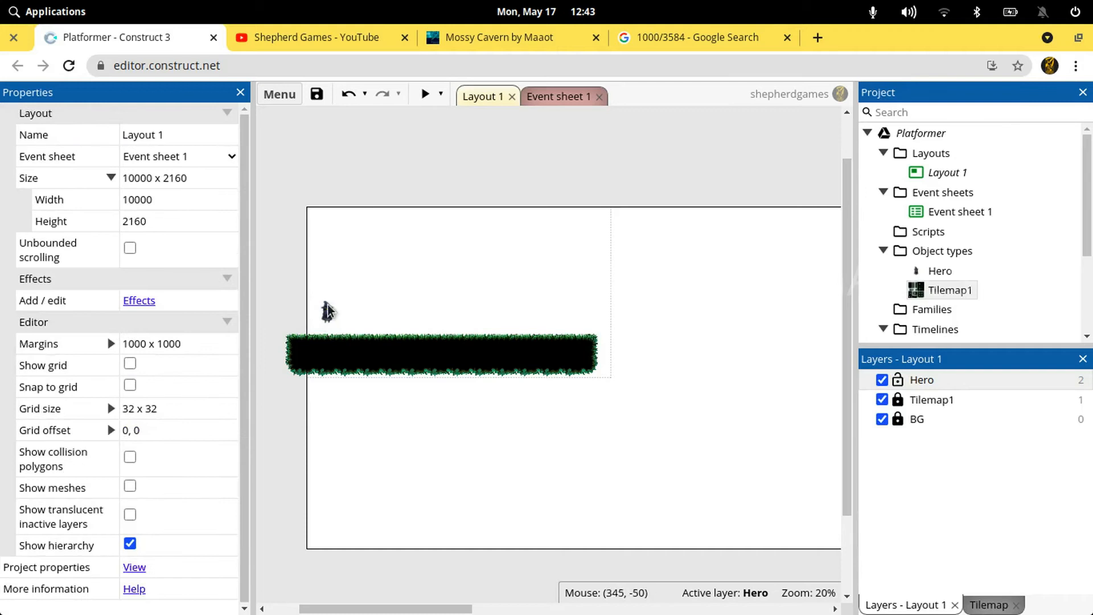
# Preview the game full-size, walk and jump the Hero along the platform past its far end, and close the preview
pyautogui.click(424, 94)
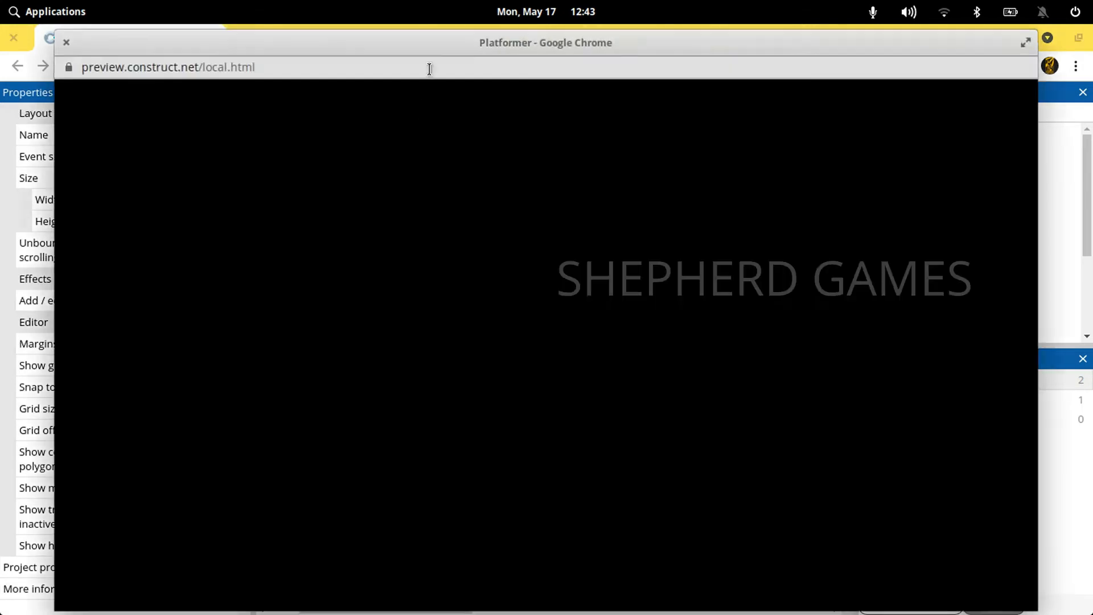
pyautogui.doubleClick(430, 43)
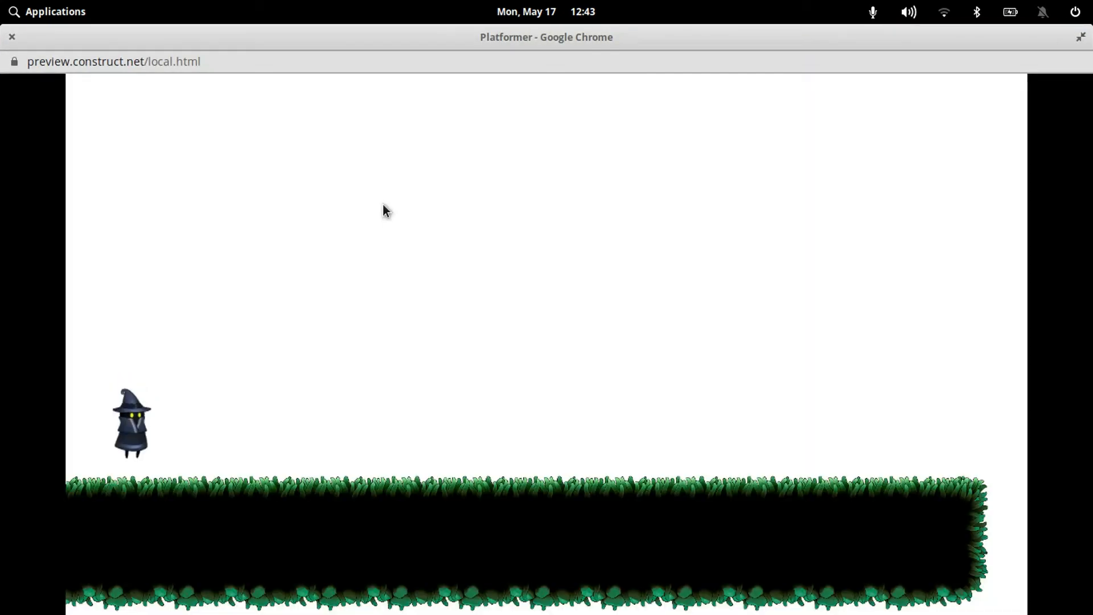
pyautogui.press('Right')
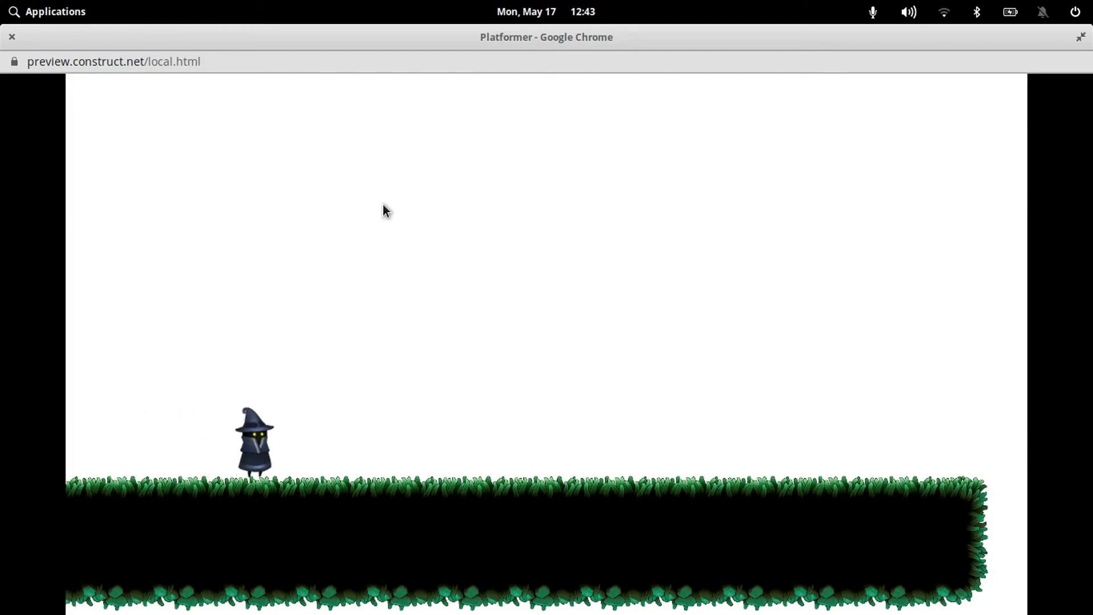
pyautogui.press('Up')
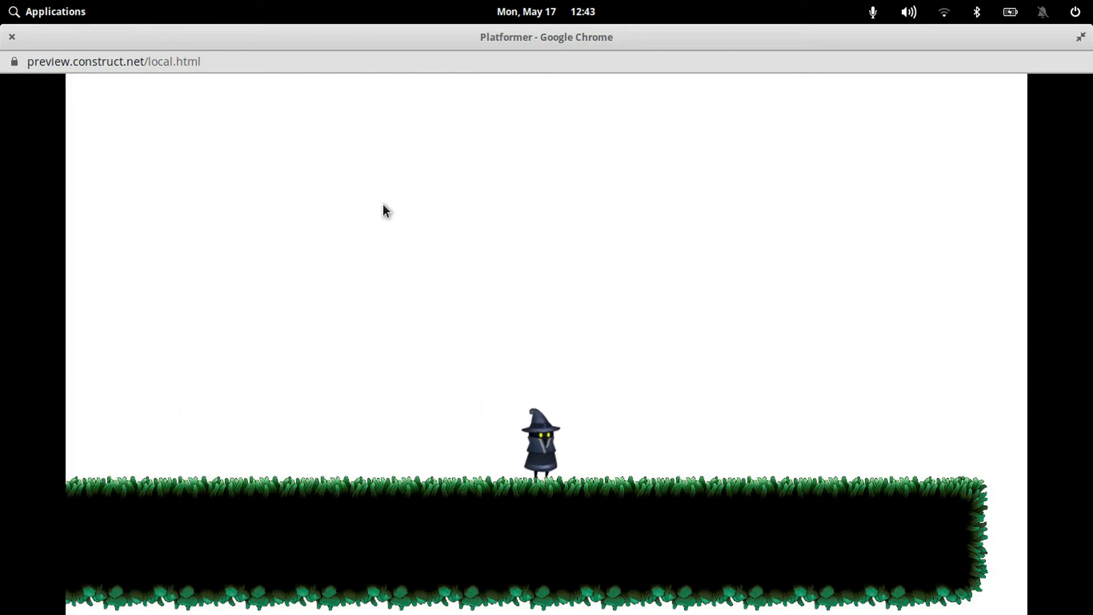
pyautogui.press('Up')
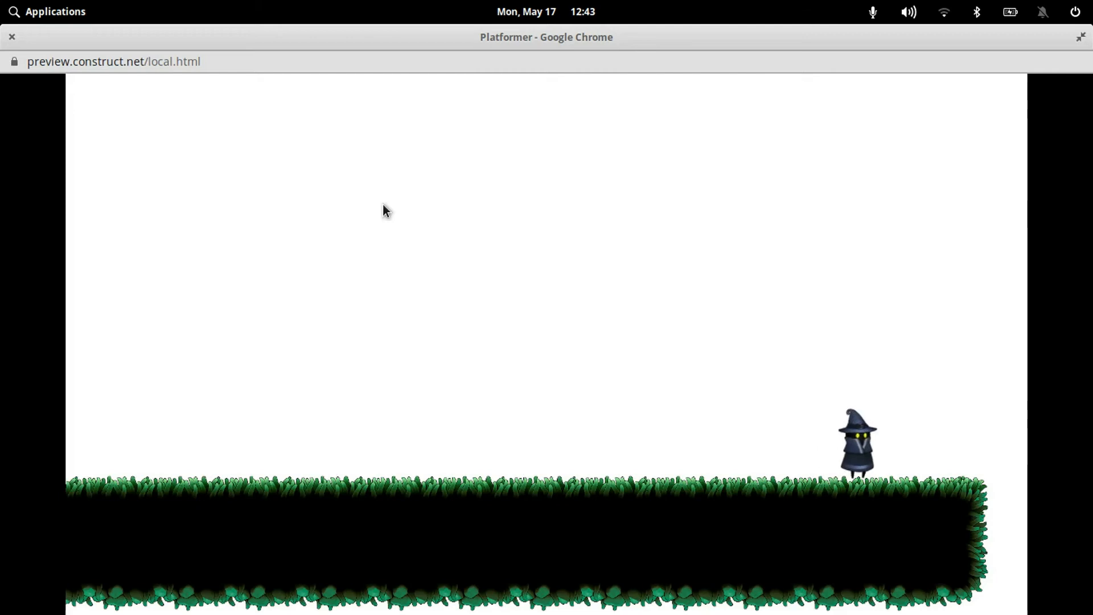
pyautogui.press('Right')
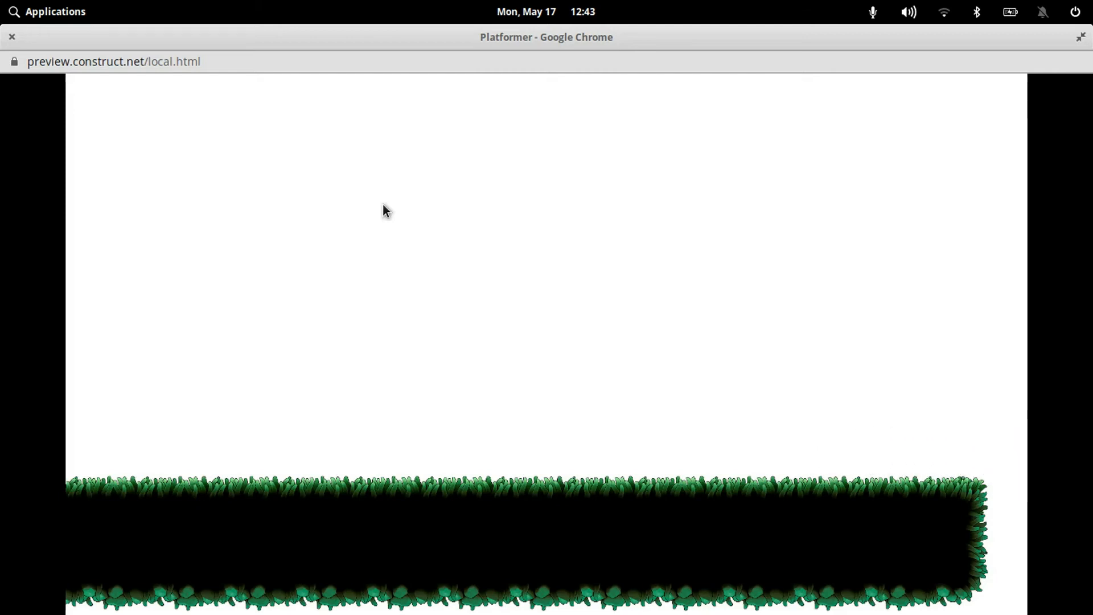
pyautogui.click(11, 37)
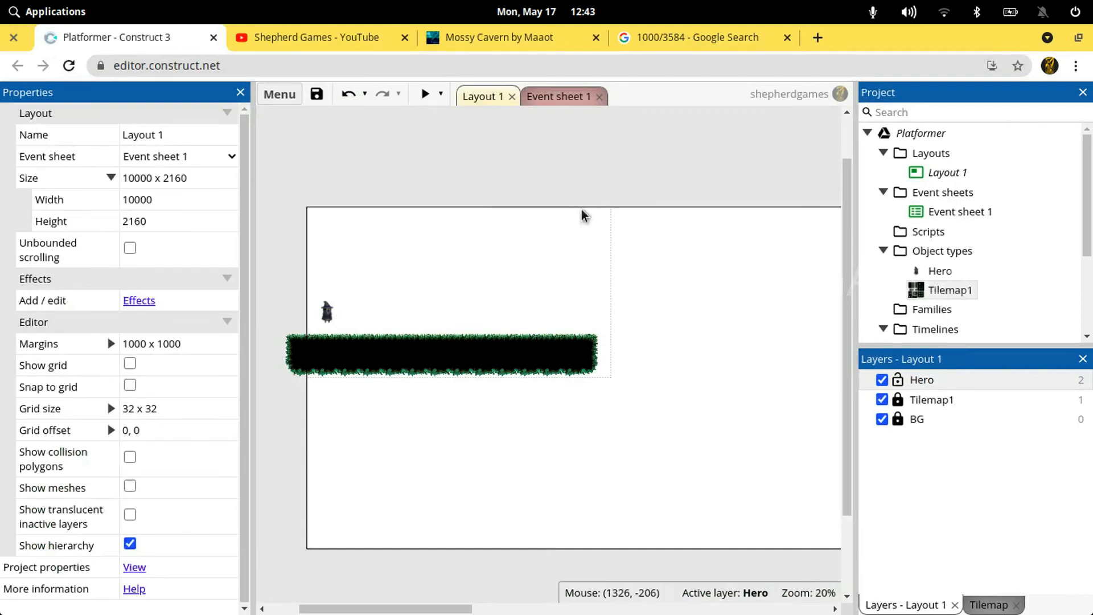
pyautogui.click(340, 314)
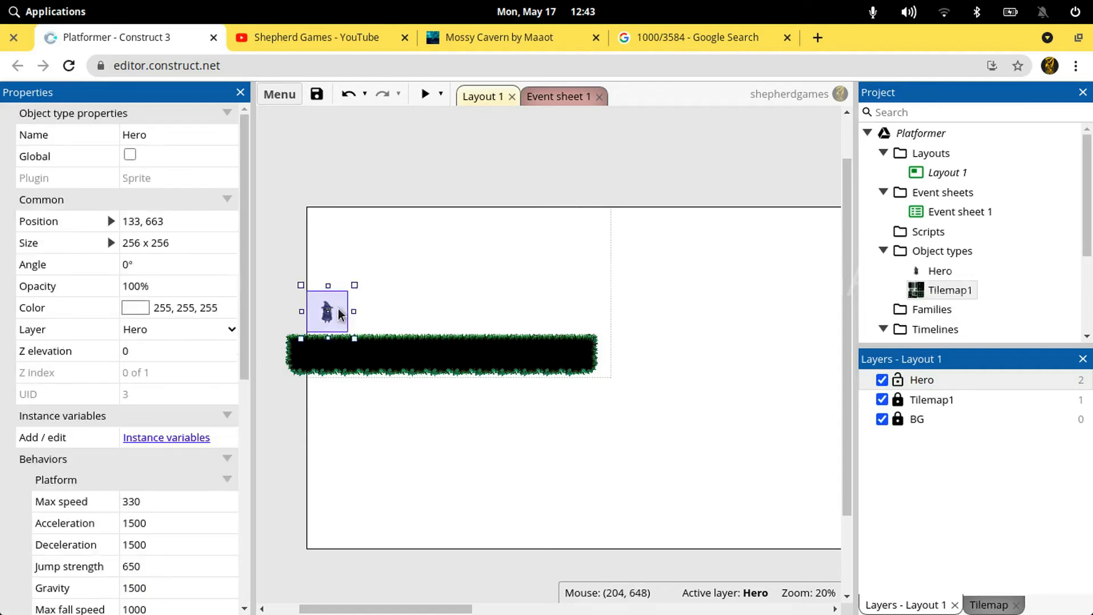
pyautogui.click(381, 197)
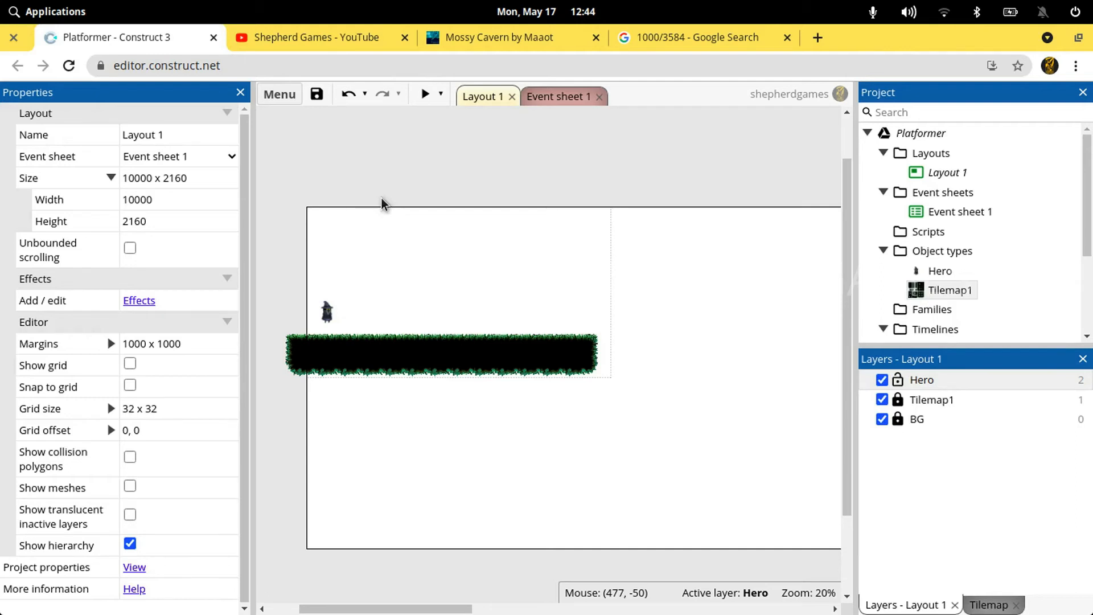
# Open Event sheet 1 and add a Keyboard object type to the project
pyautogui.click(554, 98)
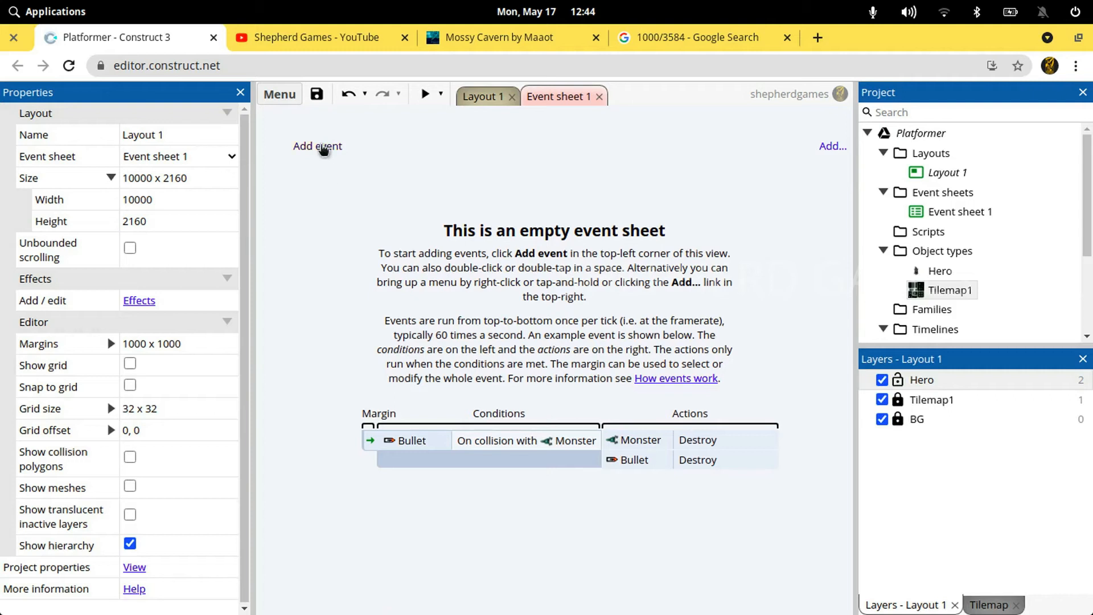
pyautogui.click(319, 147)
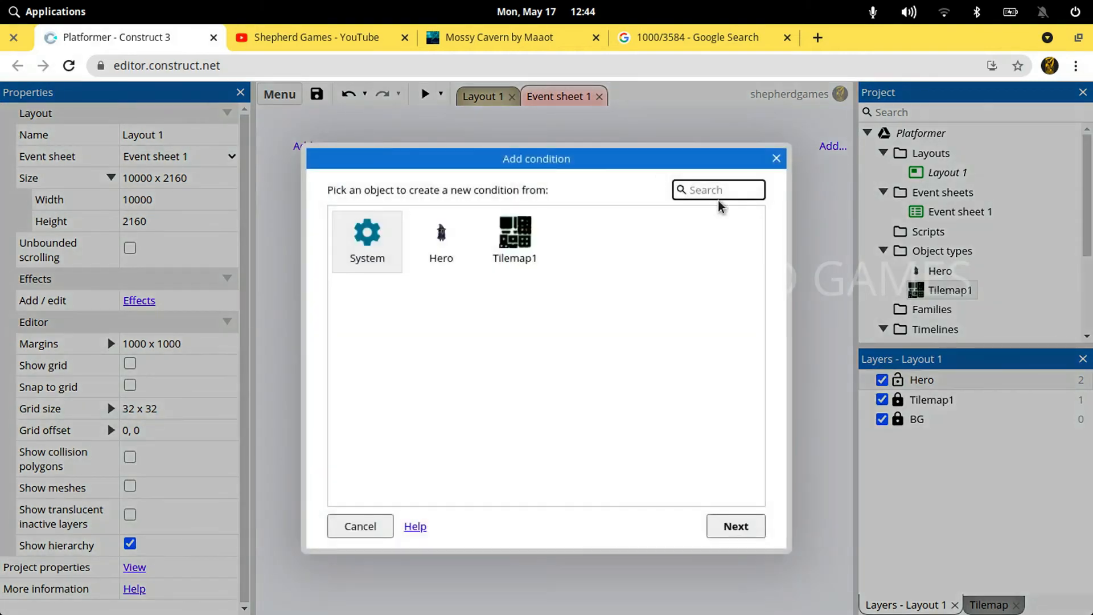
pyautogui.click(777, 160)
pyautogui.rightClick(929, 251)
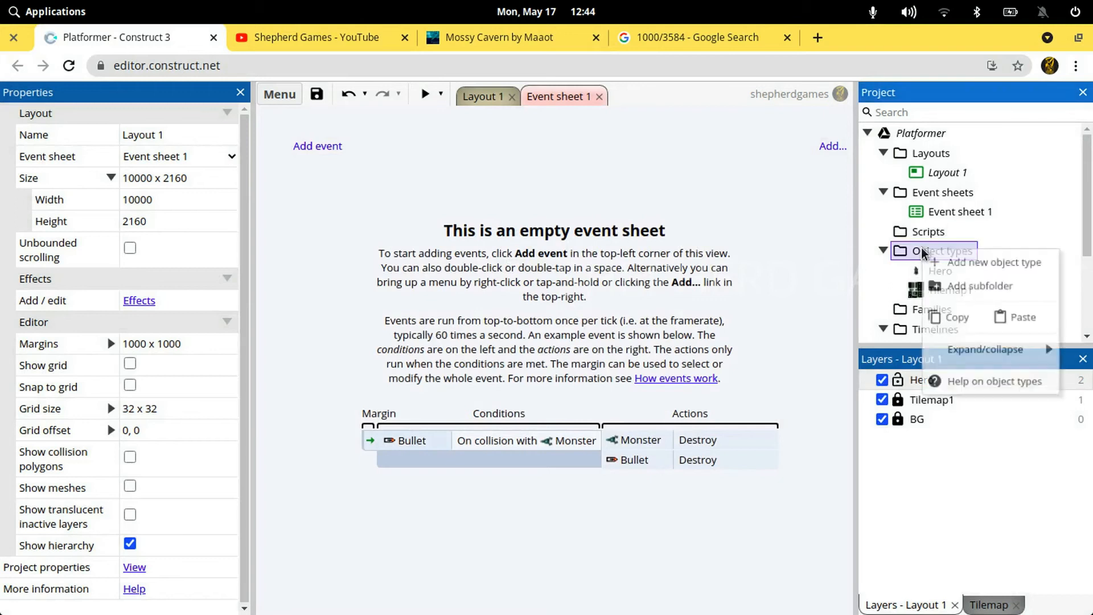
pyautogui.click(956, 262)
pyautogui.write('key')
pyautogui.press('Return')
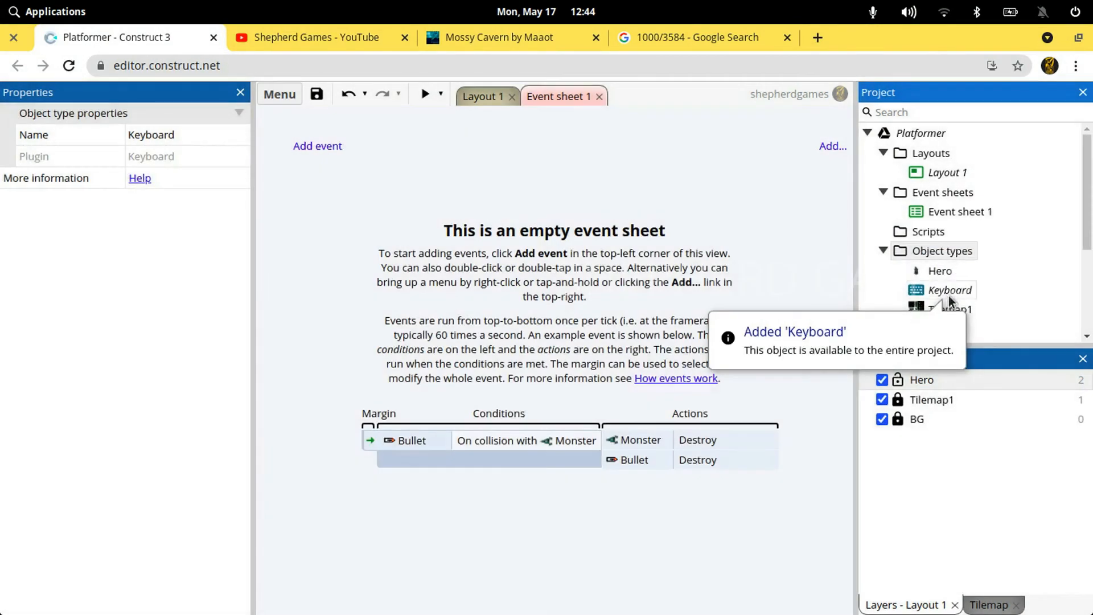
# Create a Plugins subfolder under Object types and move the Keyboard object into it
pyautogui.rightClick(941, 256)
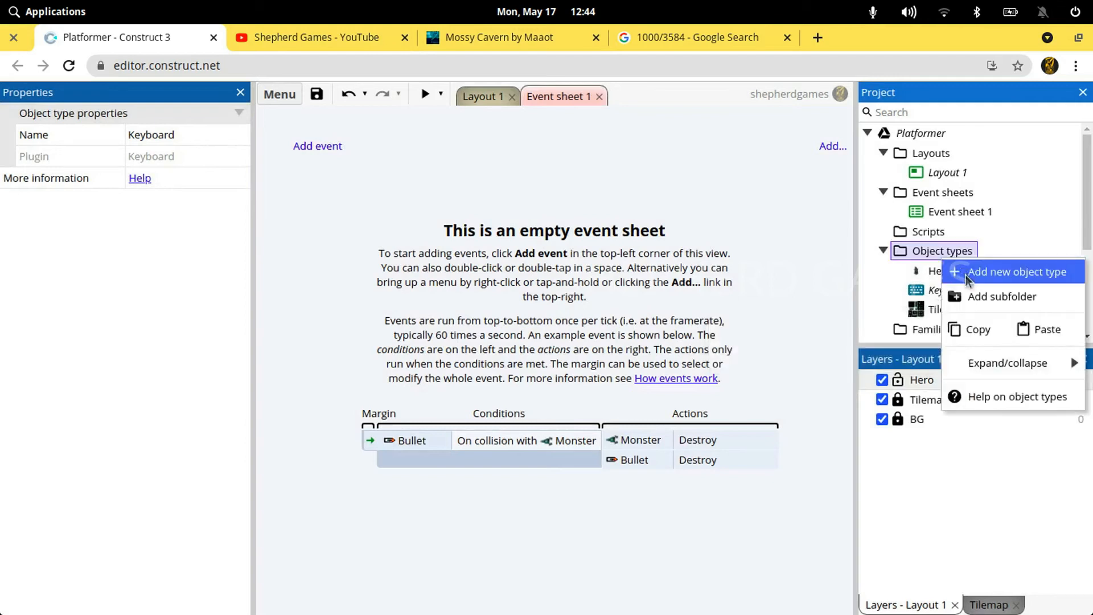
pyautogui.click(976, 296)
pyautogui.write('Plu')
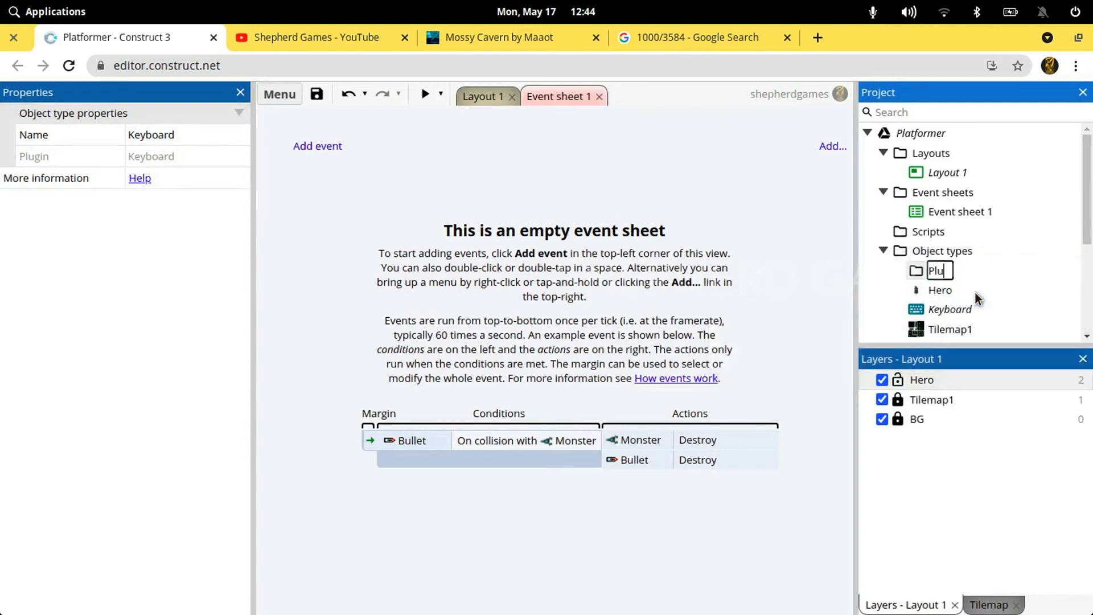
pyautogui.write('gins')
pyautogui.click(921, 309)
pyautogui.moveTo(921, 309); pyautogui.dragTo(917, 268)
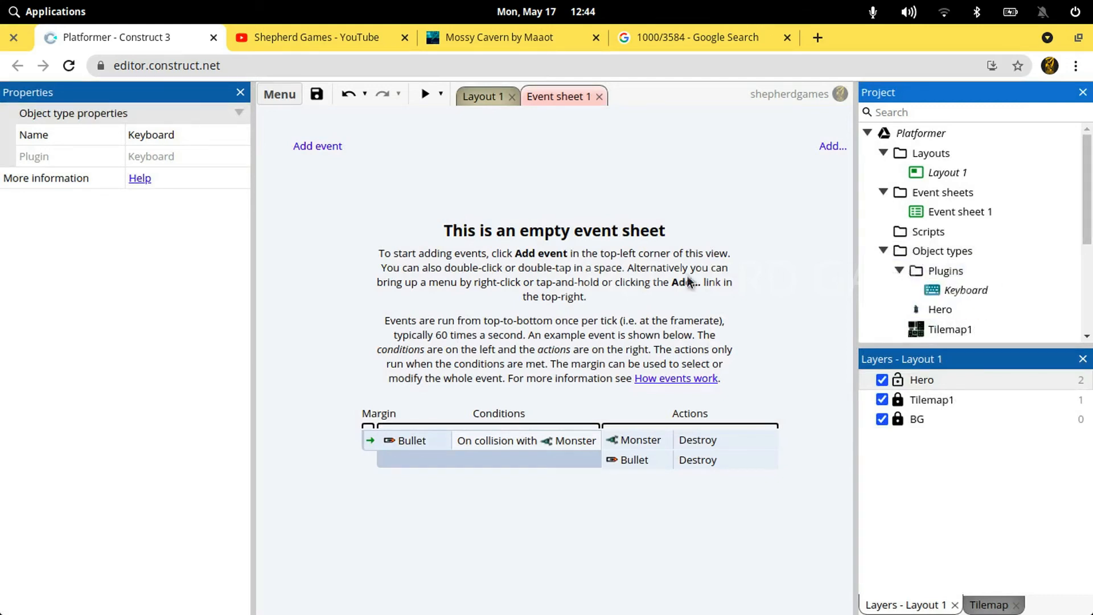
# Add an event with the Keyboard condition On key pressed for the Right arrow key
pyautogui.click(326, 148)
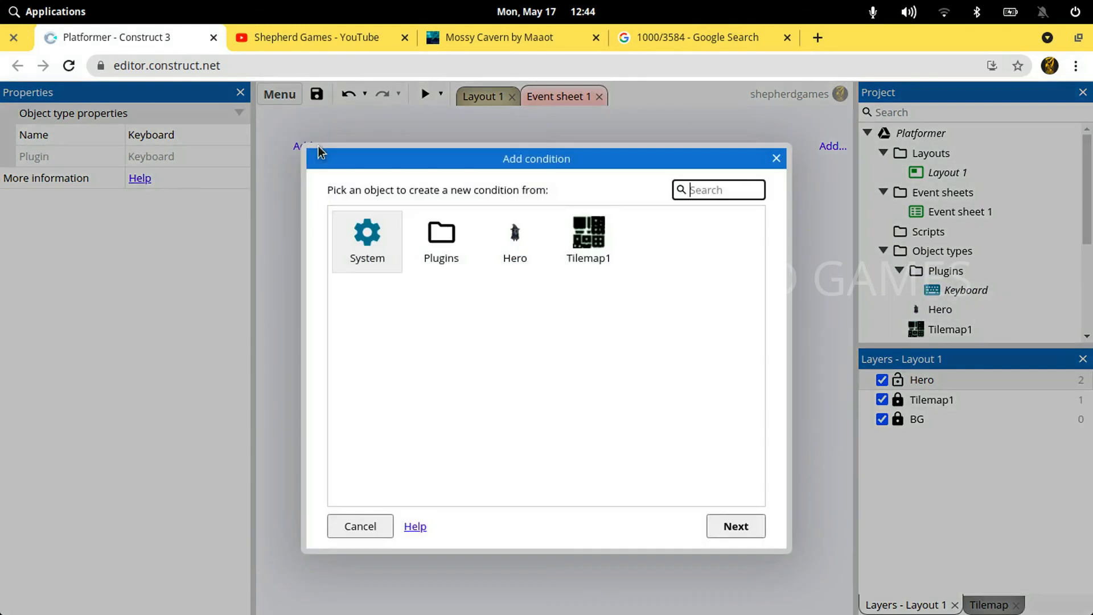
pyautogui.doubleClick(445, 245)
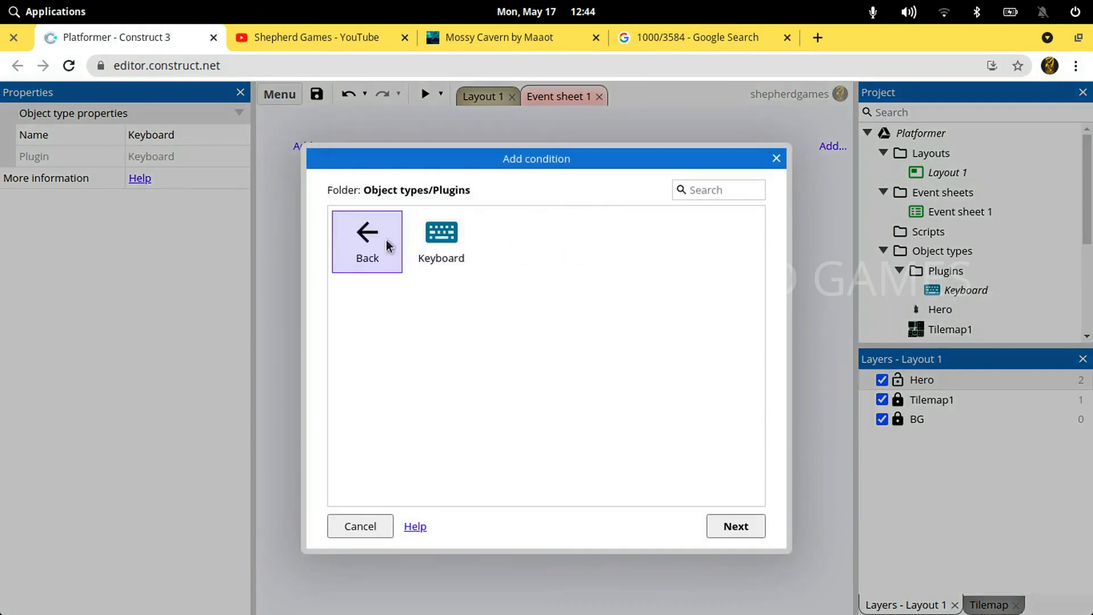
pyautogui.doubleClick(456, 229)
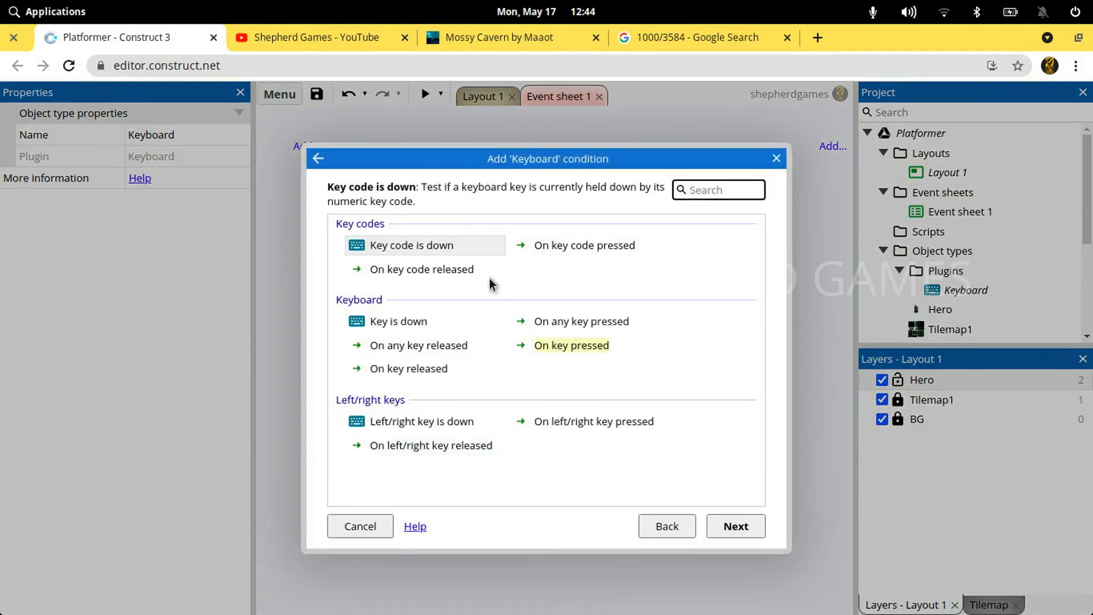
pyautogui.press('Tab')
pyautogui.press('Return')
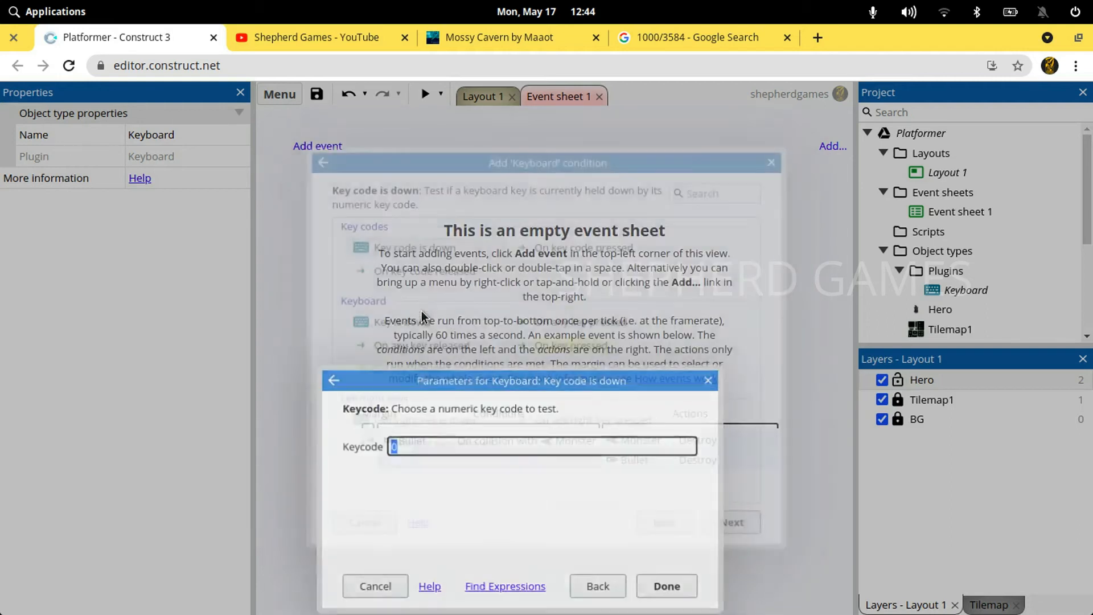
pyautogui.click(599, 587)
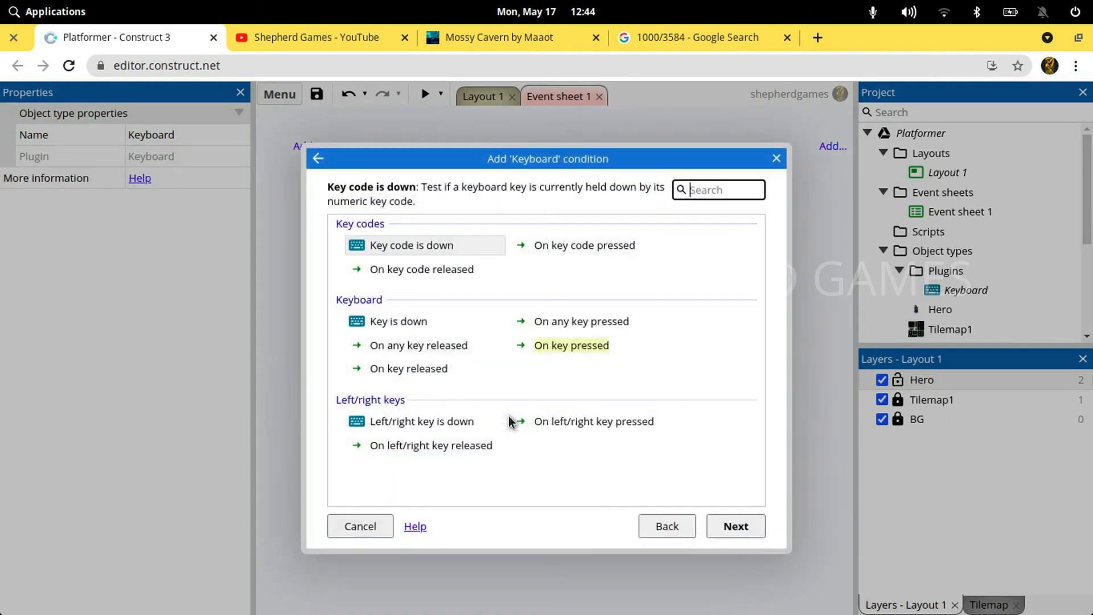
pyautogui.doubleClick(529, 350)
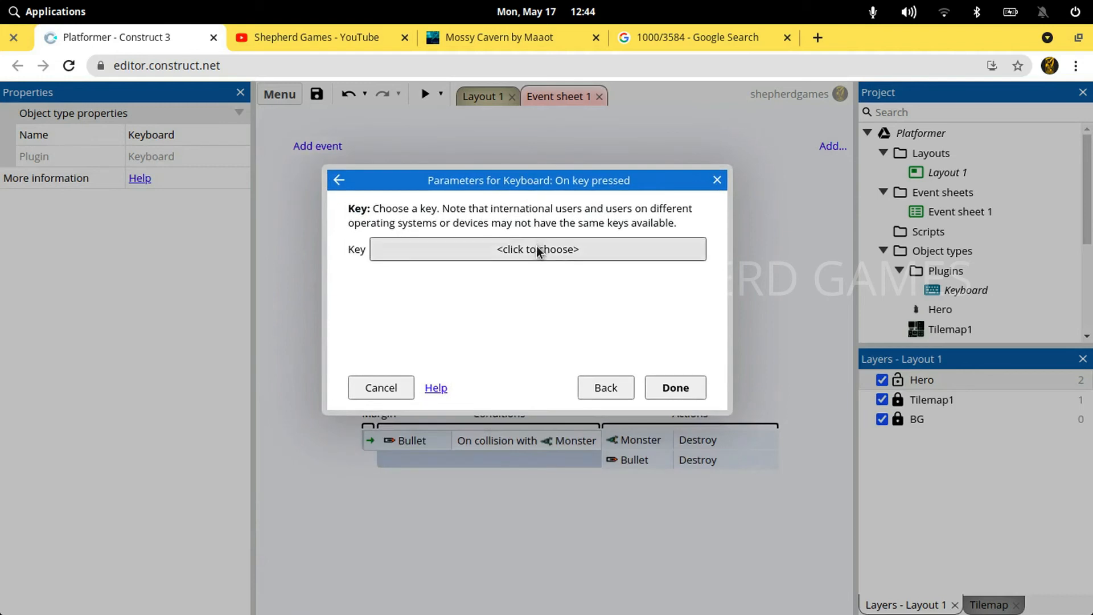
pyautogui.click(537, 248)
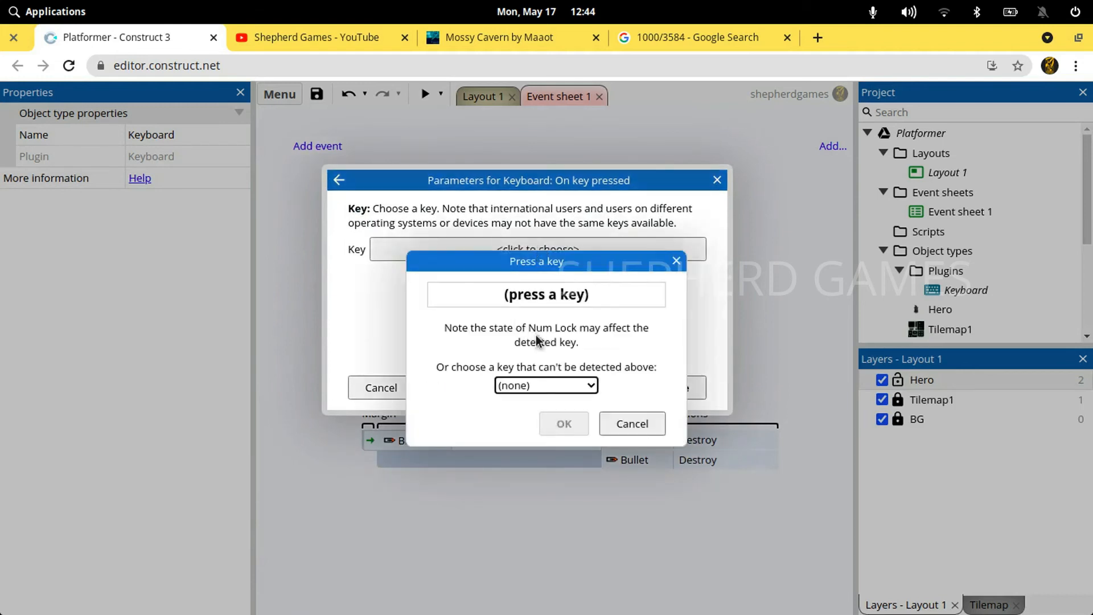
pyautogui.press('Right')
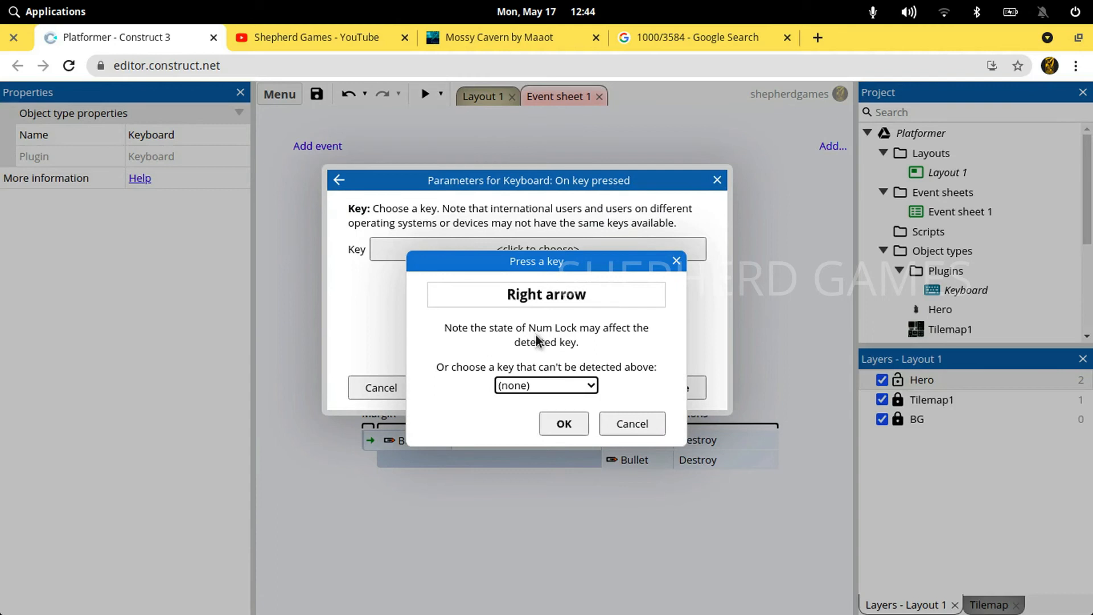
pyautogui.click(562, 428)
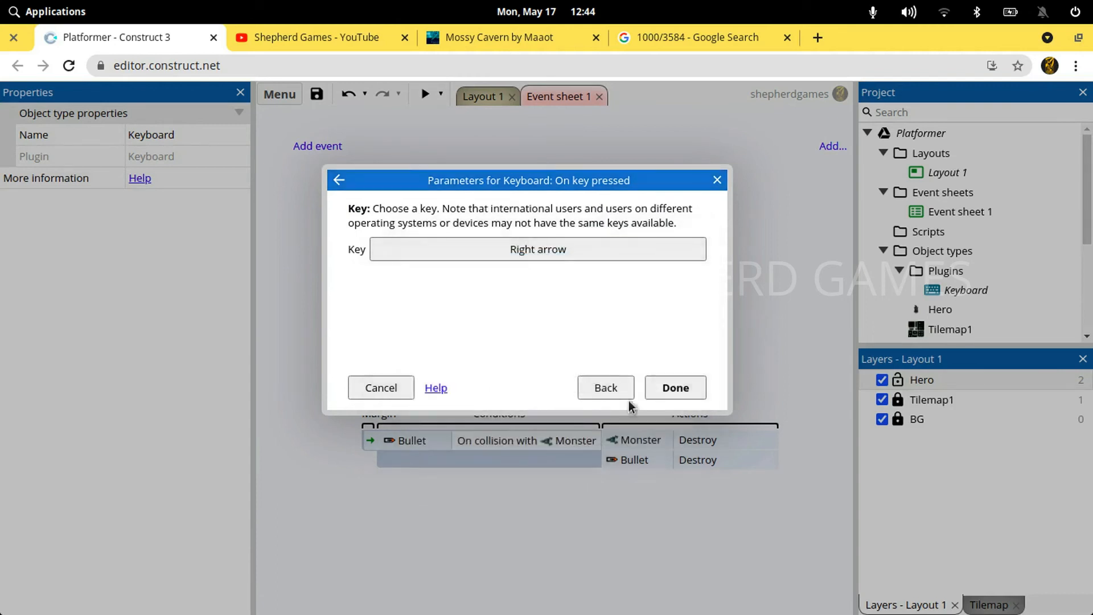
pyautogui.click(665, 387)
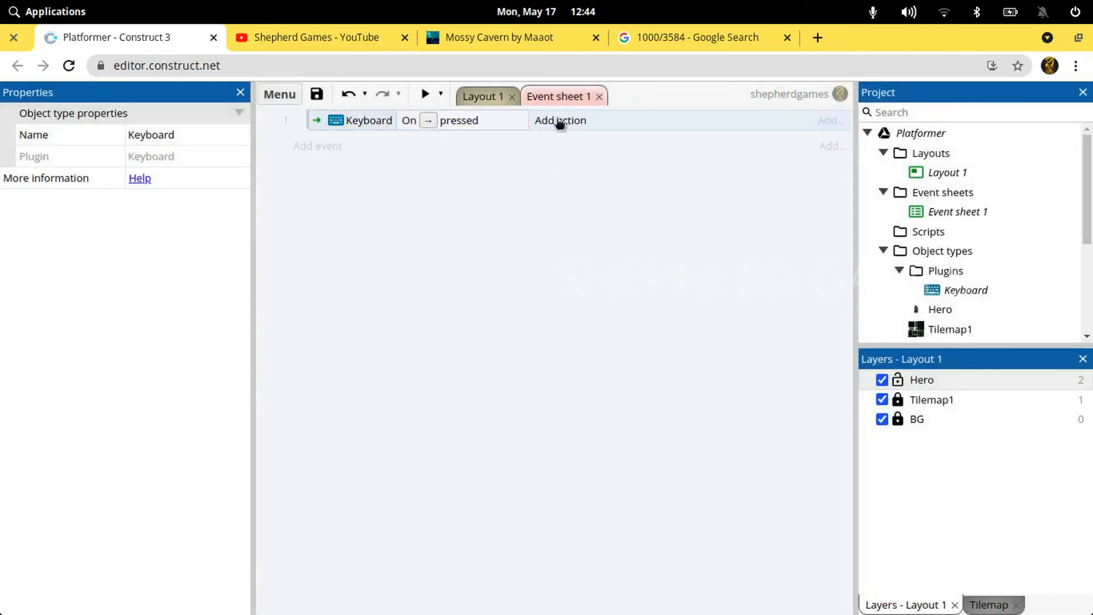
# Add a Hero Set mirrored action with the state Not mirrored to the Right arrow event
pyautogui.click(559, 120)
pyautogui.doubleClick(516, 236)
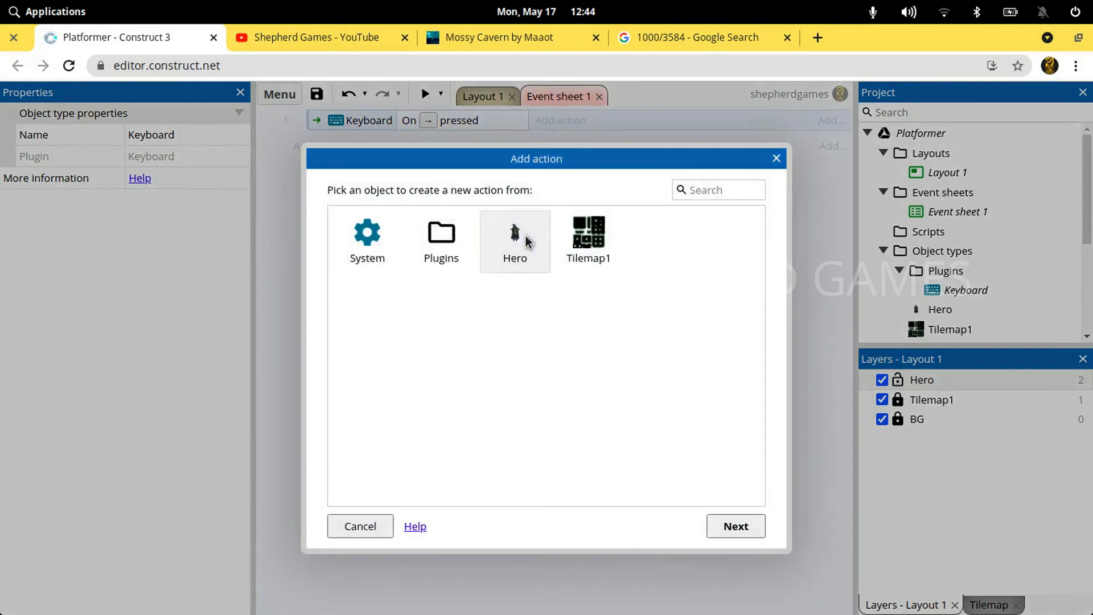
pyautogui.scroll(-10, 649, 354)
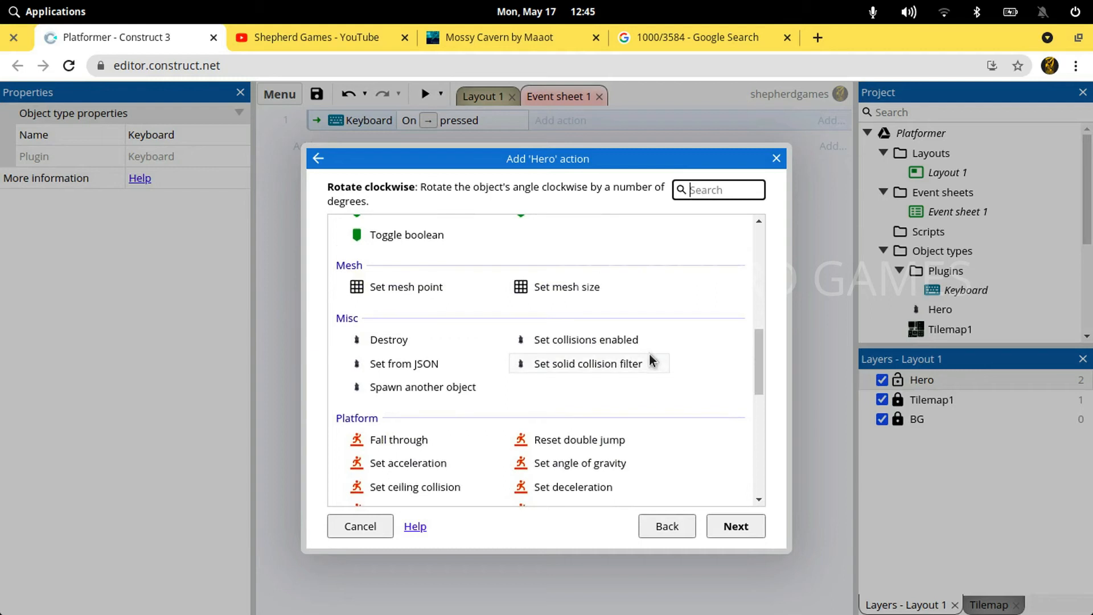
pyautogui.write('mi')
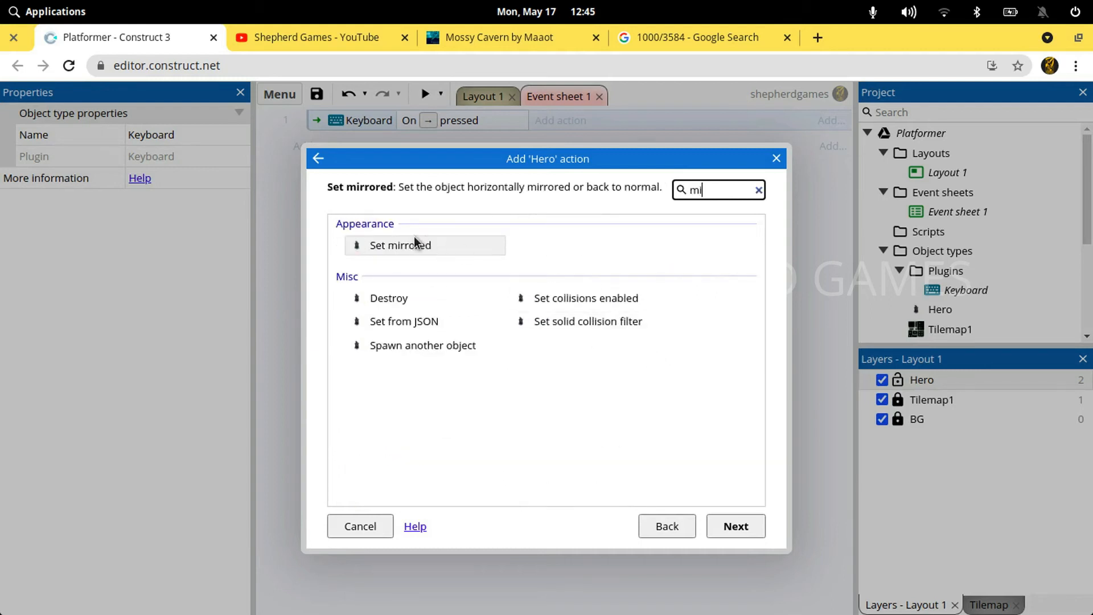
pyautogui.doubleClick(412, 244)
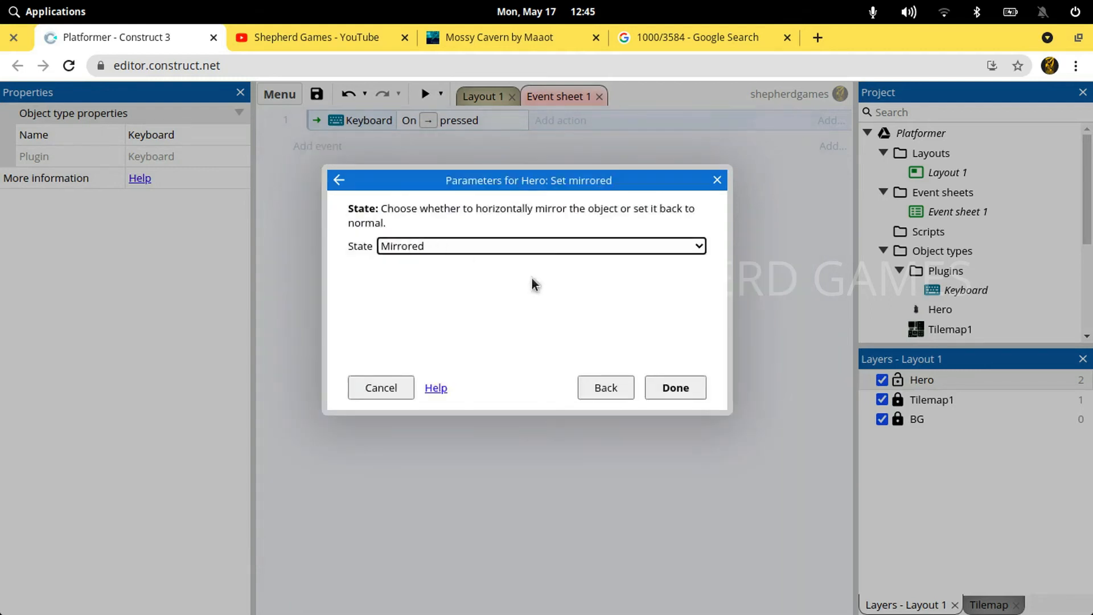
pyautogui.press('Down')
pyautogui.press('Return')
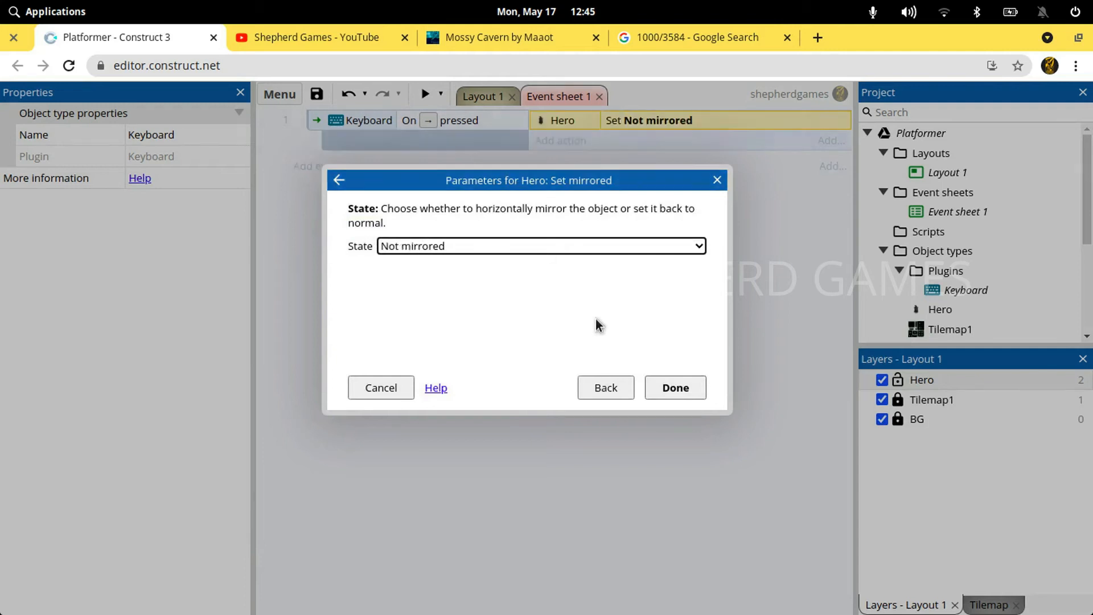
# Duplicate the Right arrow event and set the copy's condition key to Left arrow
pyautogui.click(312, 117)
pyautogui.hotkey('ctrl', 'c')
pyautogui.hotkey('ctrl', 'v')
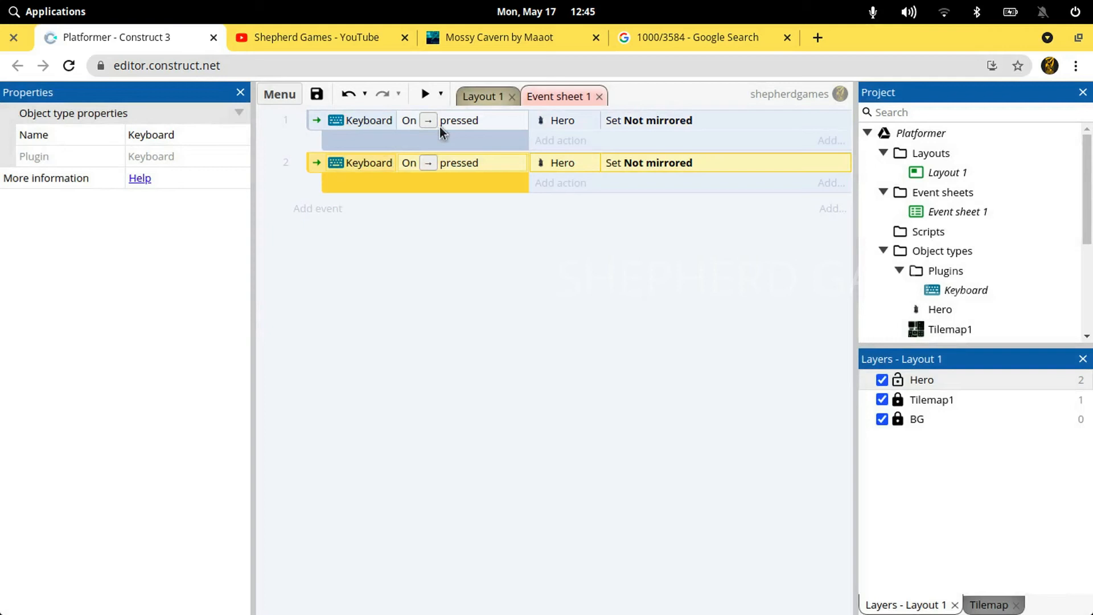
pyautogui.doubleClick(452, 167)
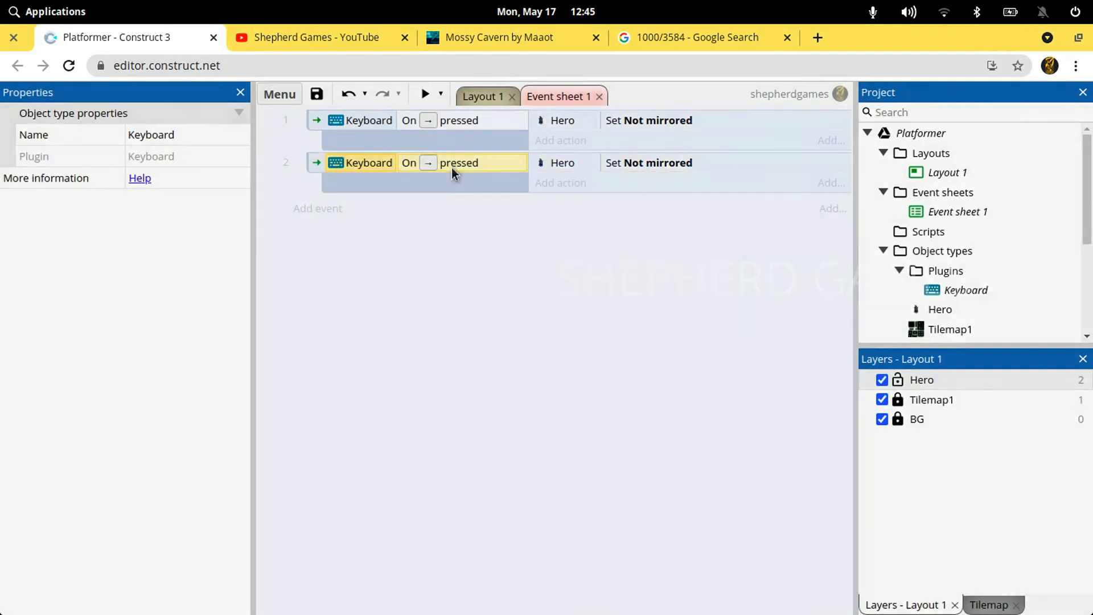
pyautogui.click(539, 251)
pyautogui.press('Left')
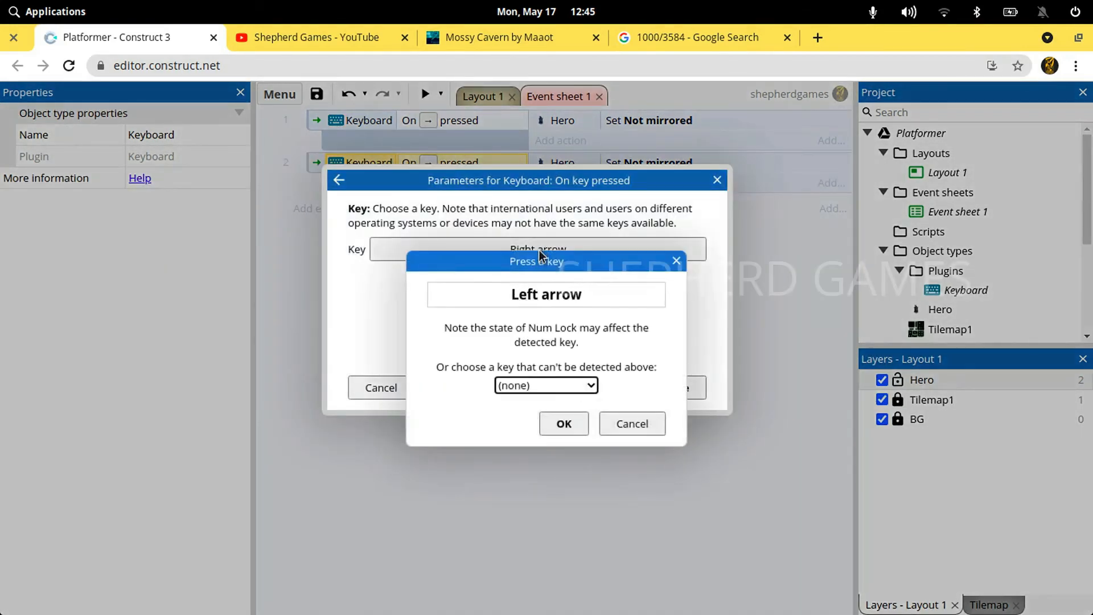
pyautogui.click(672, 386)
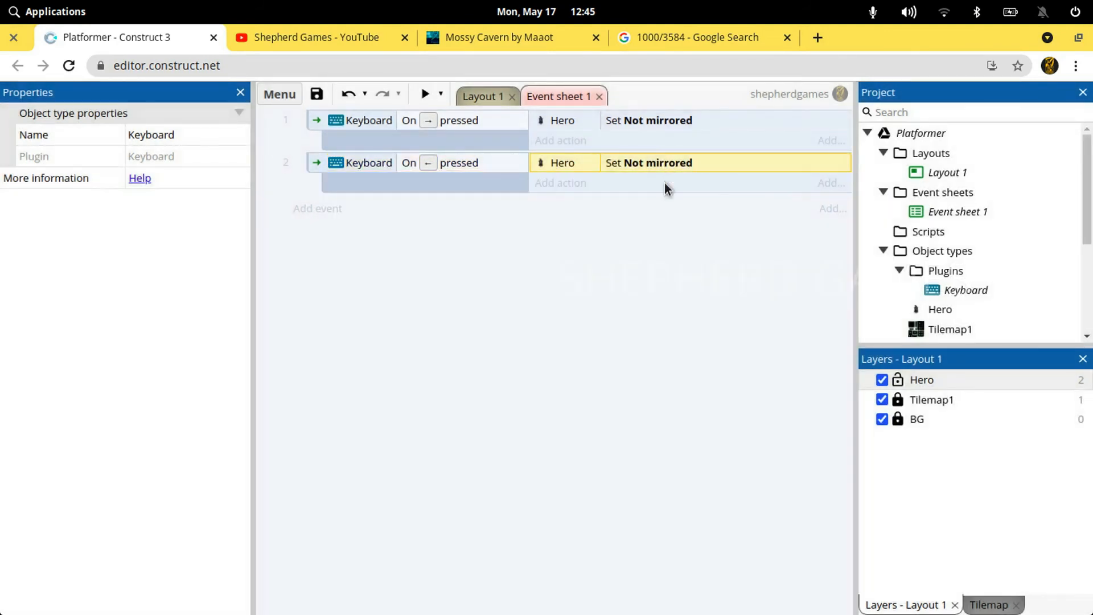
# Set the state of the Hero's Set mirrored action to Mirrored in the Left arrow event
pyautogui.press('Return')
pyautogui.press('Up')
pyautogui.press('Return')
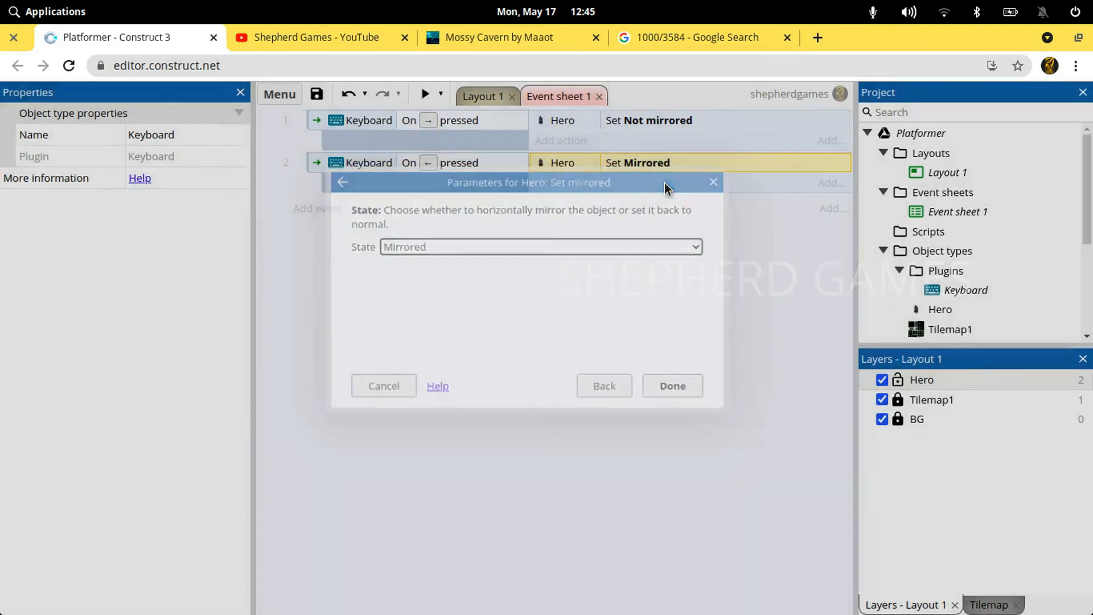
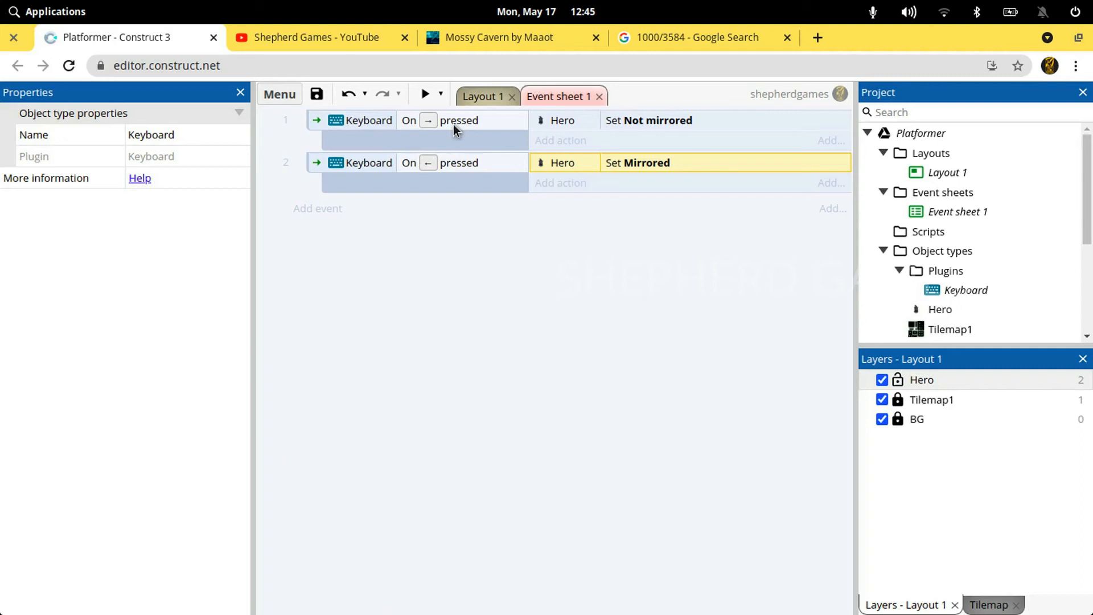
# Preview Layout 1 and test the Hero walking both ways, jumping and turning to face its direction
pyautogui.click(483, 91)
pyautogui.click(425, 94)
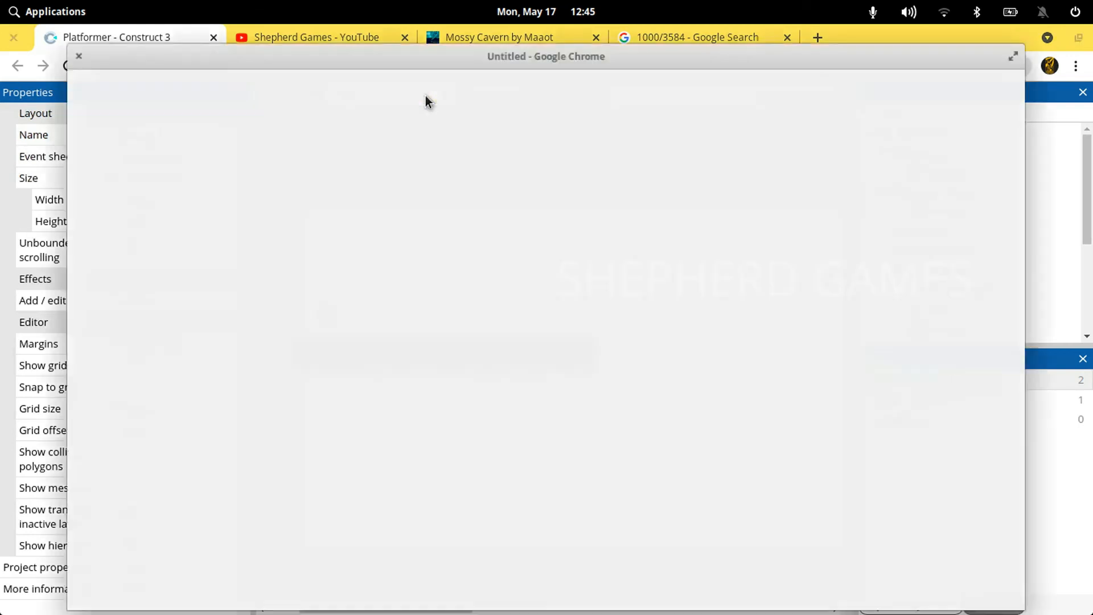
pyautogui.doubleClick(432, 50)
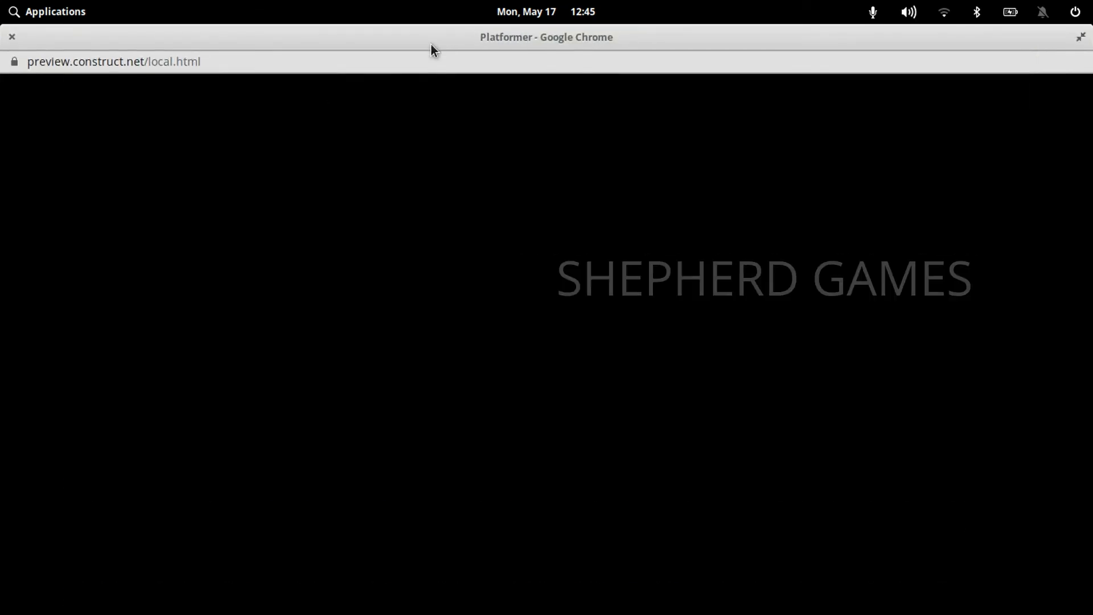
pyautogui.press('Right')
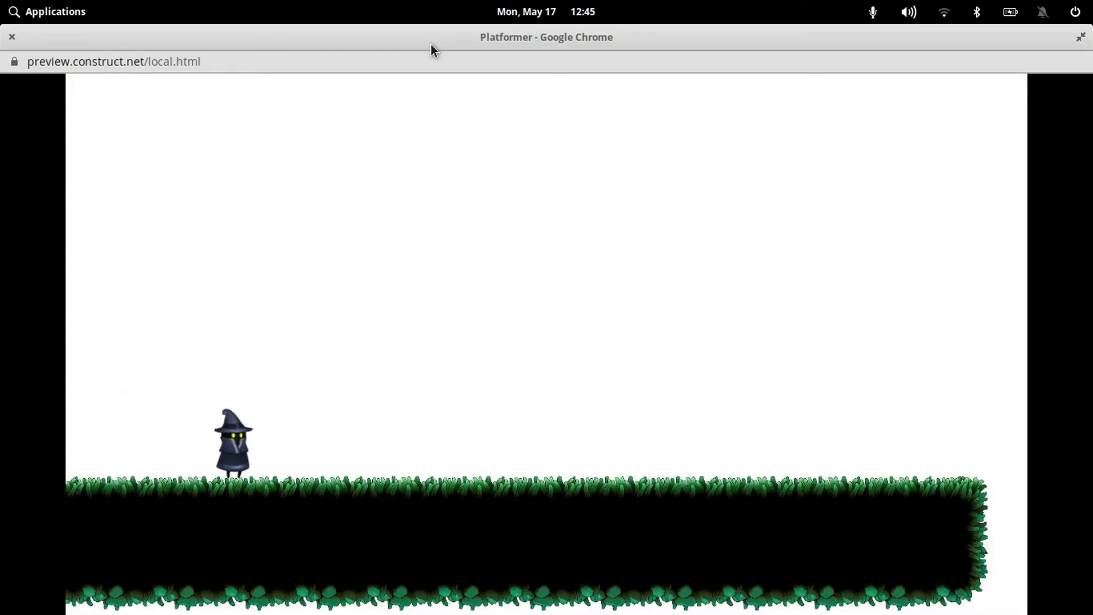
pyautogui.press('Left')
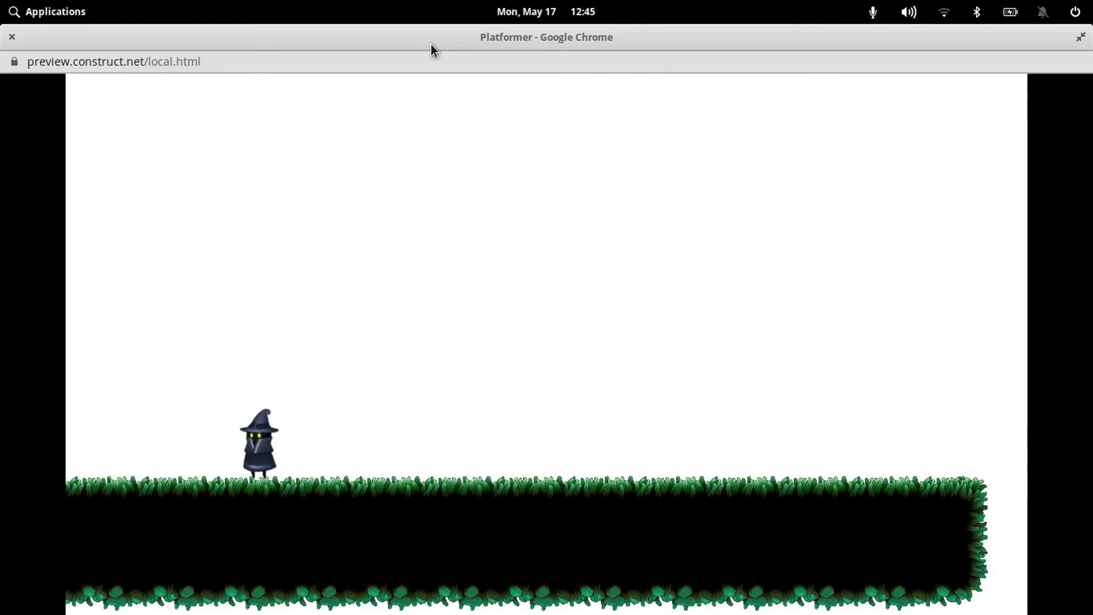
pyautogui.press('Up')
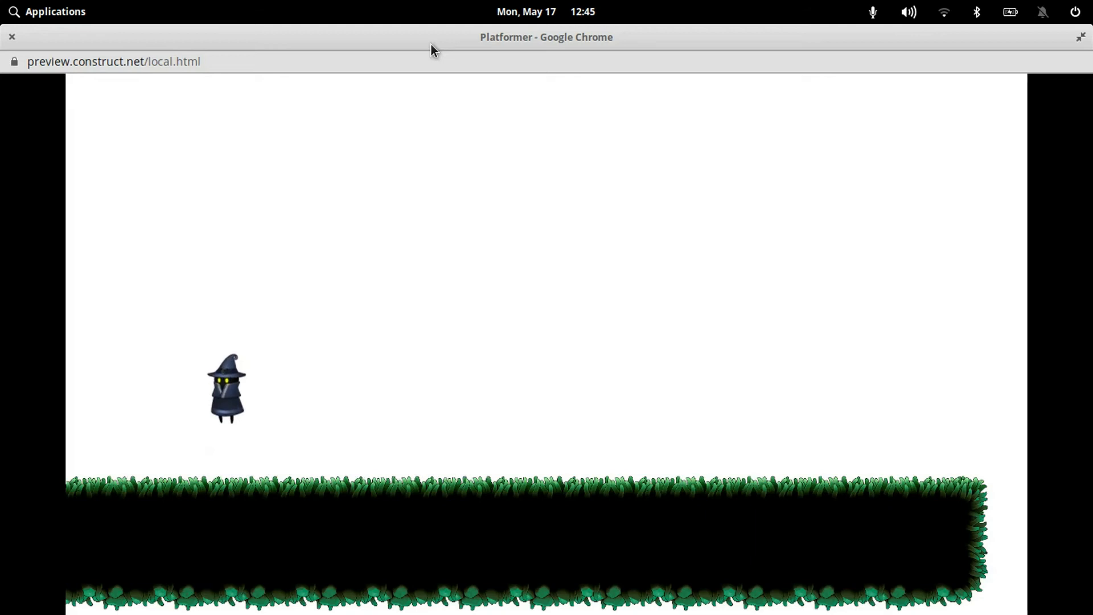
pyautogui.press('Right')
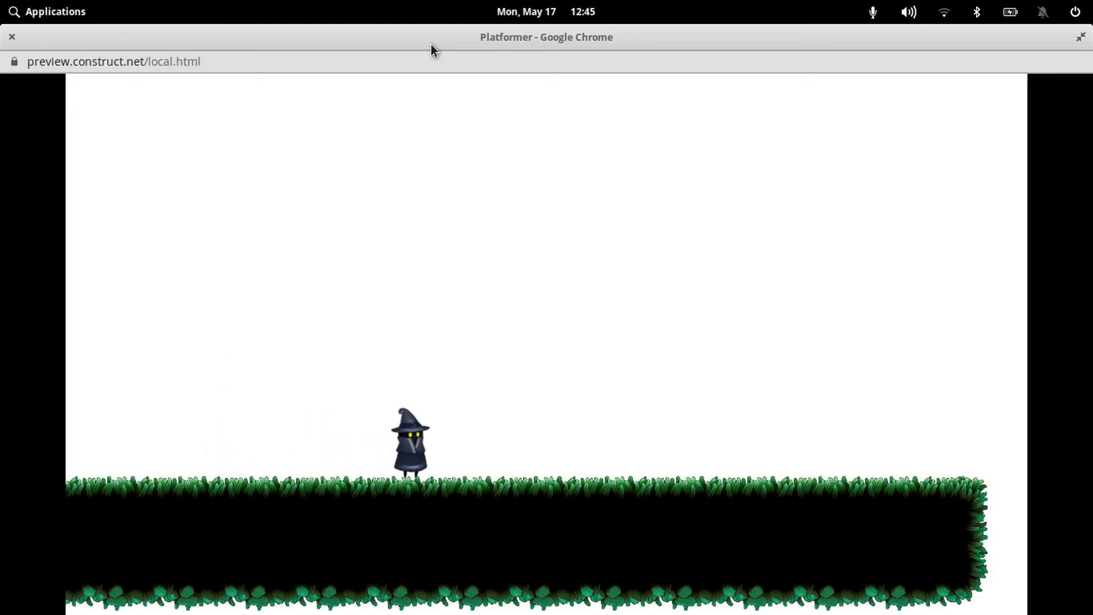
pyautogui.press('Left')
pyautogui.press('Right')
pyautogui.press('Up')
pyautogui.press('Left')
pyautogui.press('Up')
pyautogui.press('Right')
pyautogui.press('Up')
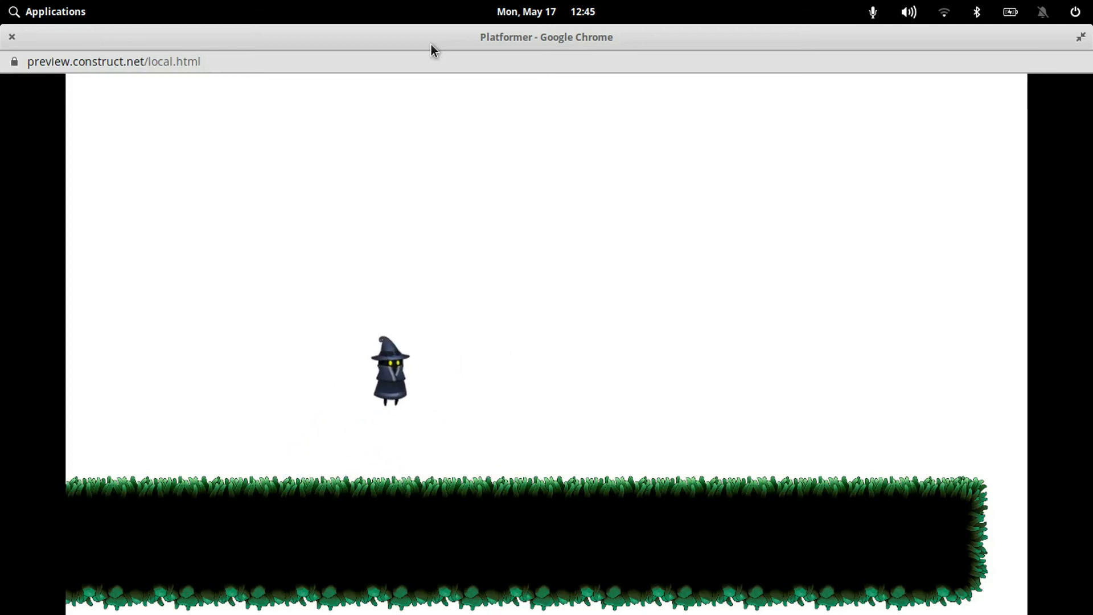
pyautogui.press('Left')
pyautogui.press('Up')
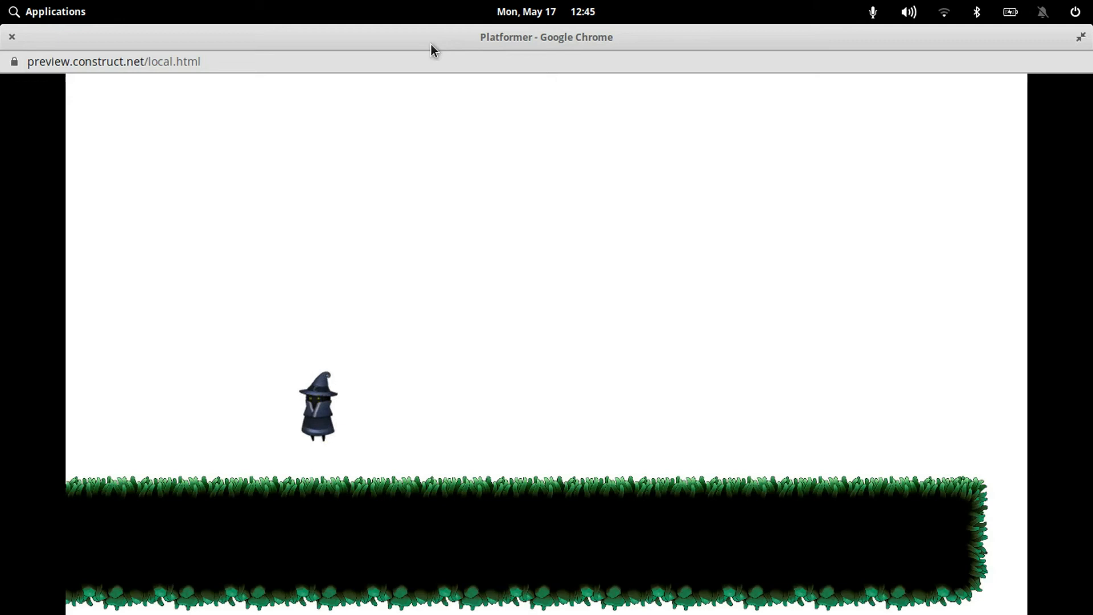
pyautogui.click(12, 38)
# Save the project and rename the Hero sprite's Animation 1 to Idle
pyautogui.hotkey('ctrl', 's')
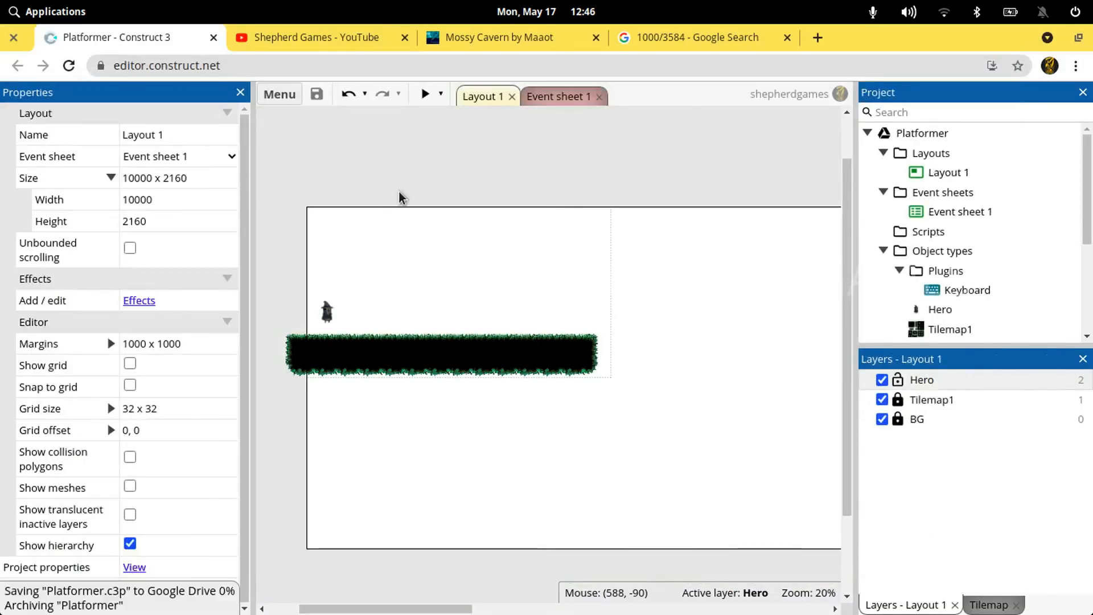
pyautogui.doubleClick(329, 315)
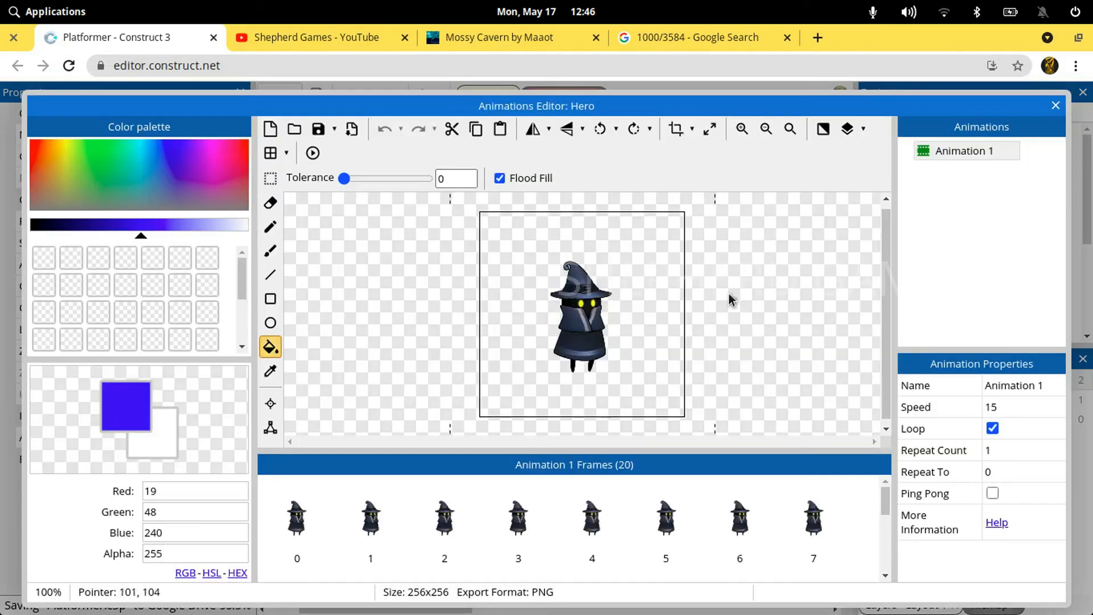
pyautogui.click(952, 148)
pyautogui.rightClick(952, 148)
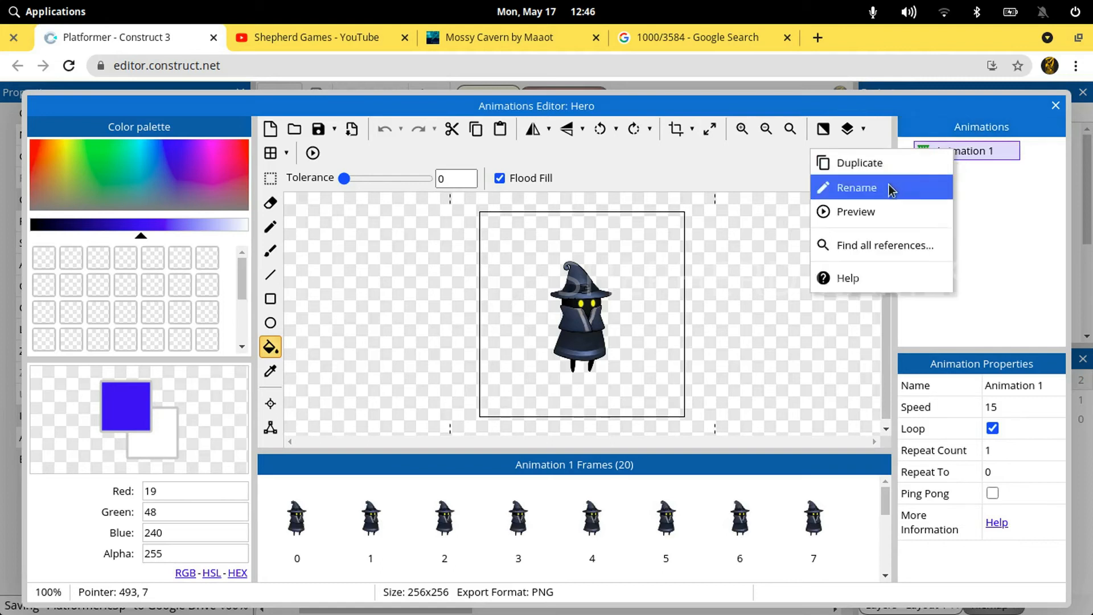
pyautogui.click(857, 187)
pyautogui.write('Idle')
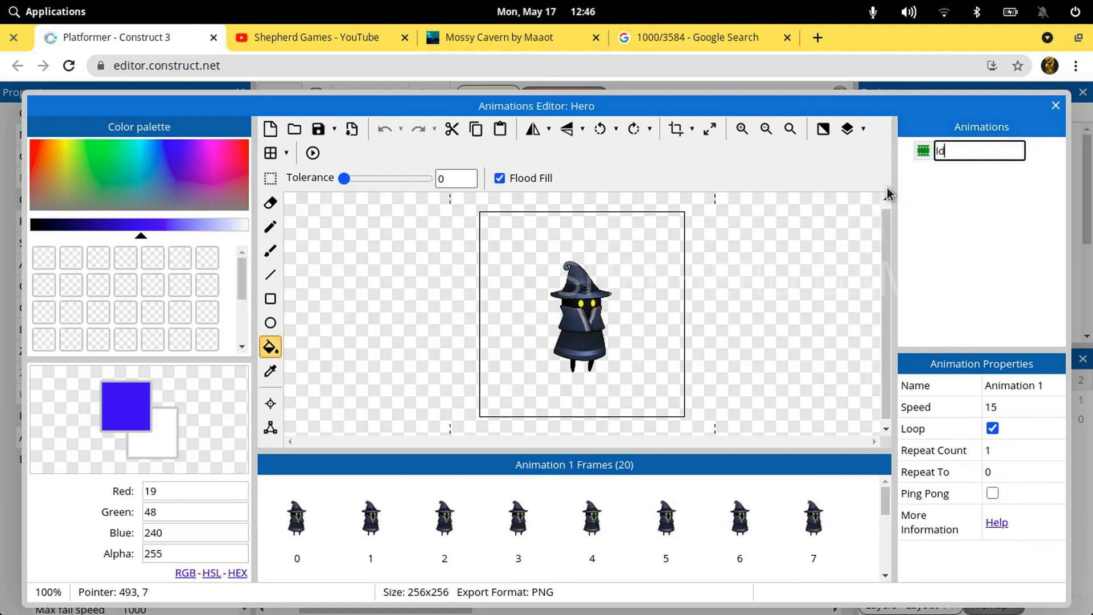
pyautogui.press('Return')
pyautogui.rightClick(940, 151)
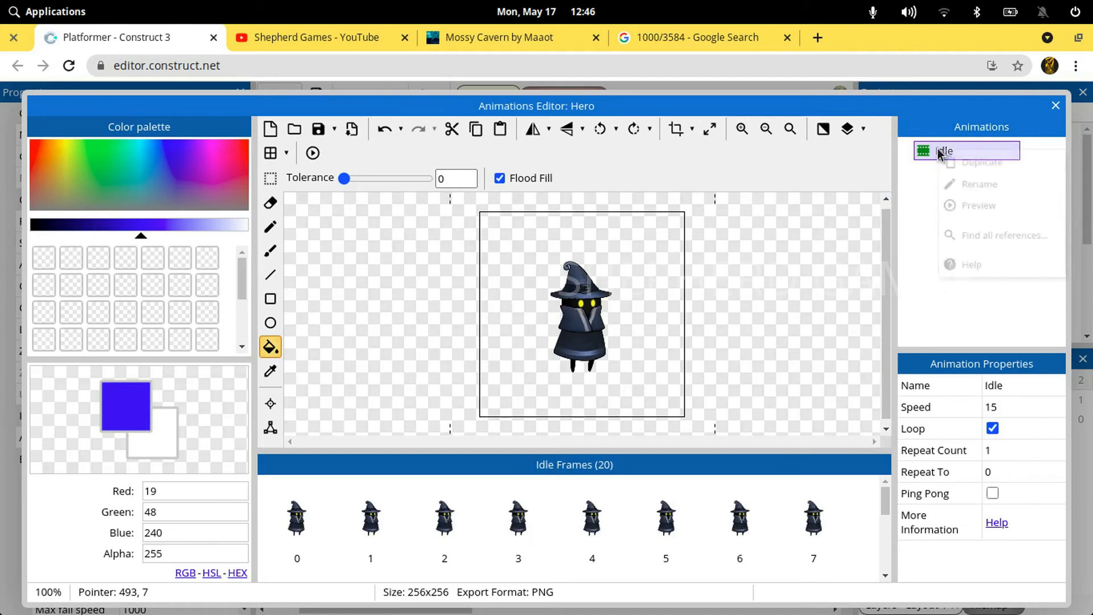
pyautogui.click(904, 227)
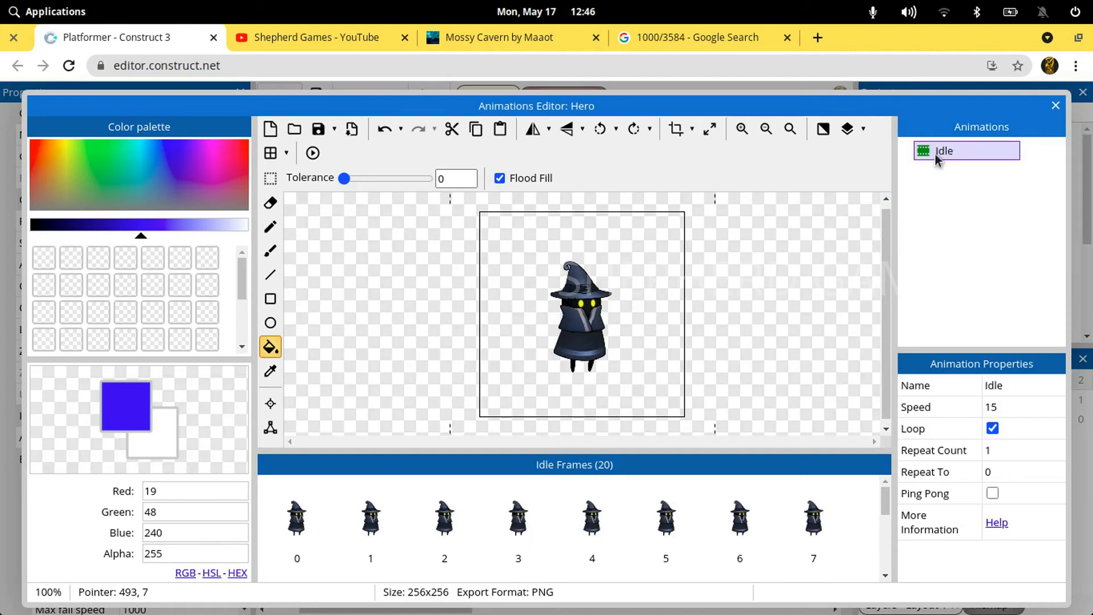
# Add a second animation named Walk to the Hero sprite
pyautogui.rightClick(945, 179)
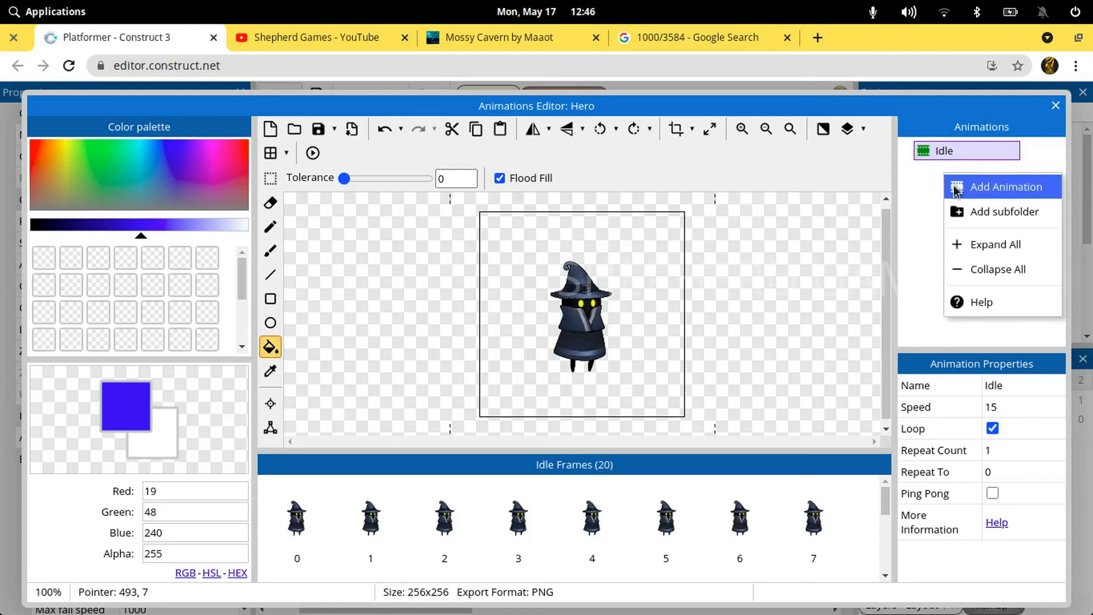
pyautogui.click(955, 188)
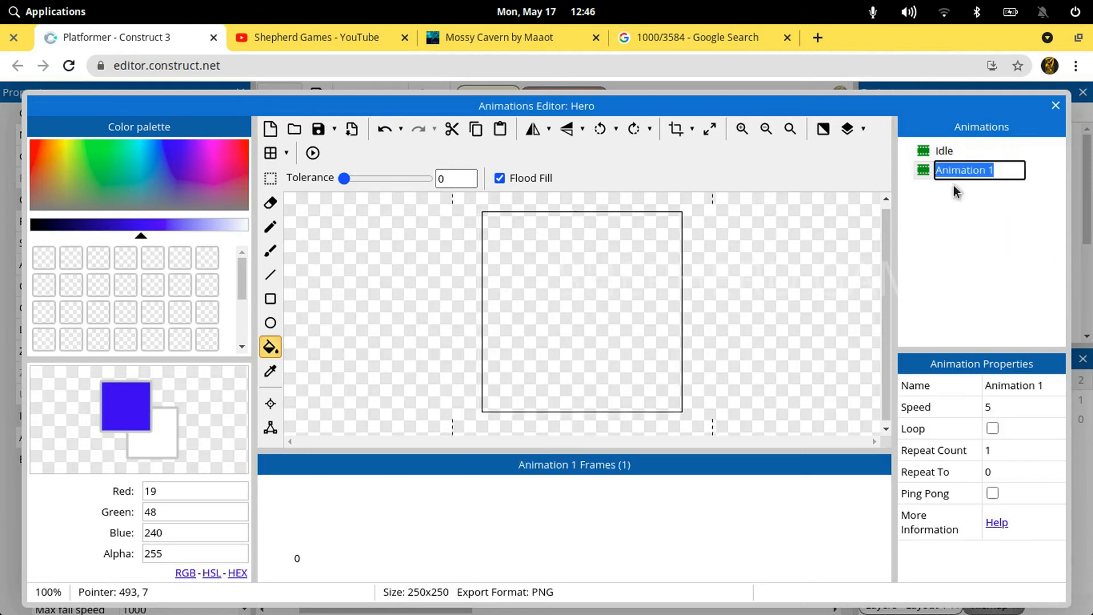
pyautogui.write('E')
pyautogui.write('lak')
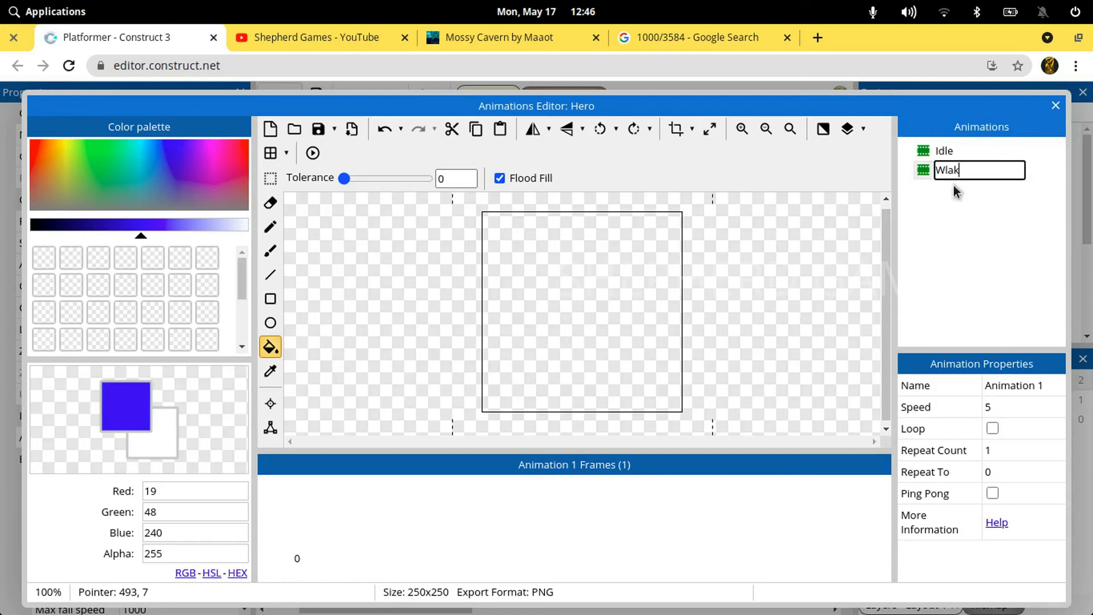
pyautogui.press('Return')
pyautogui.press('F2')
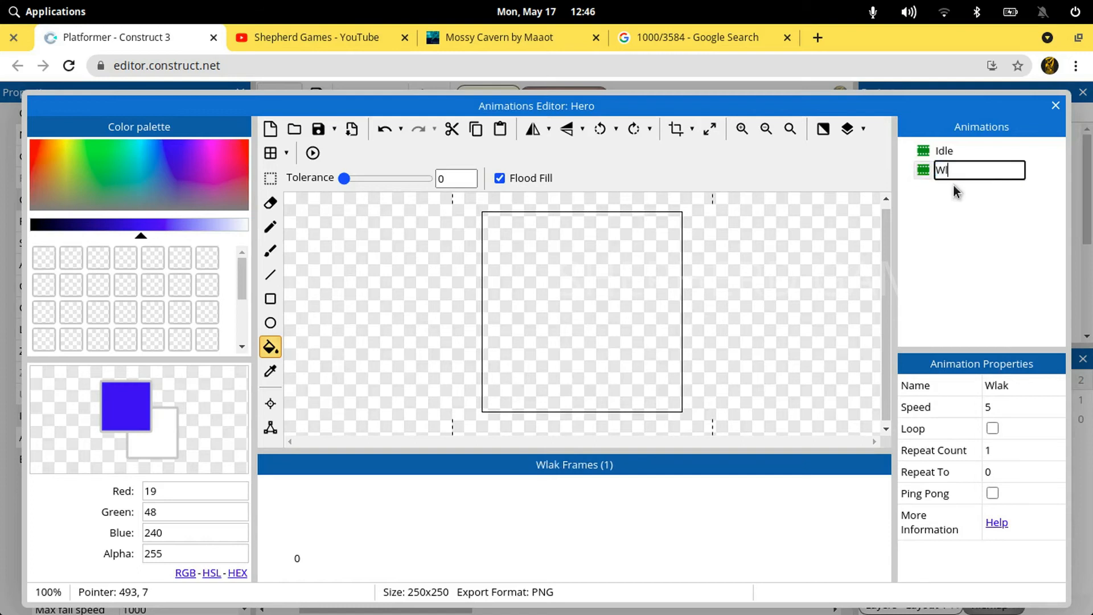
pyautogui.write('Wlakl')
pyautogui.press('Return')
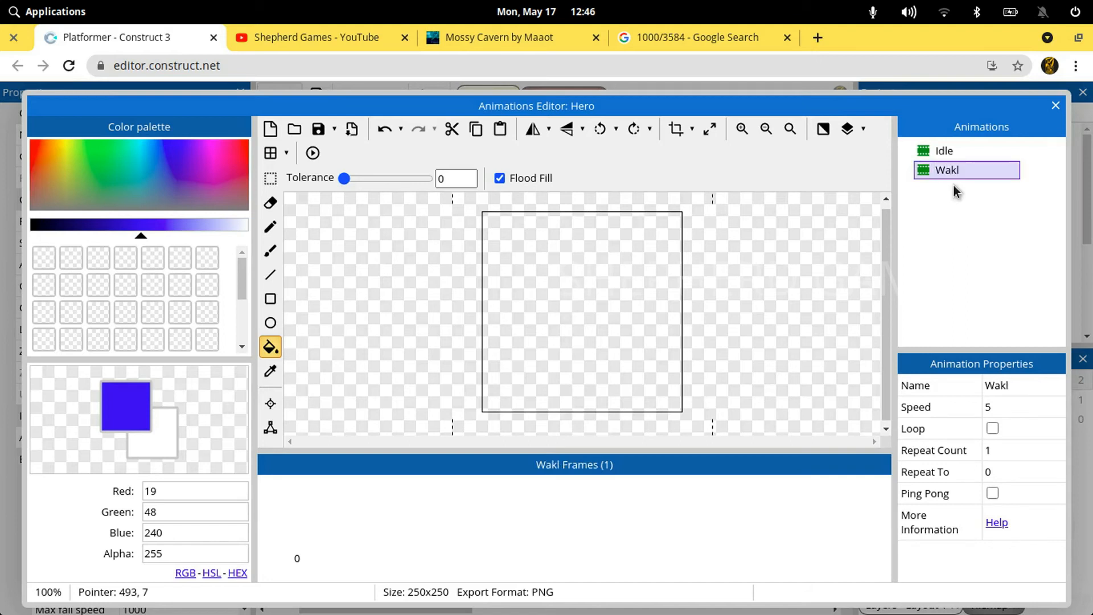
pyautogui.press('F2')
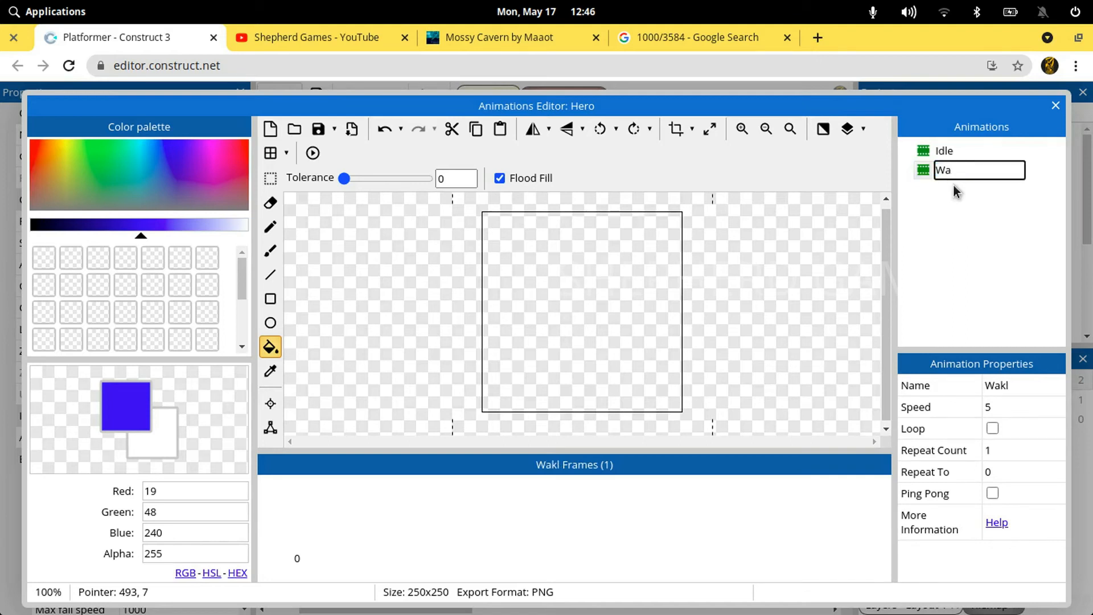
pyautogui.write('Walk')
pyautogui.press('Return')
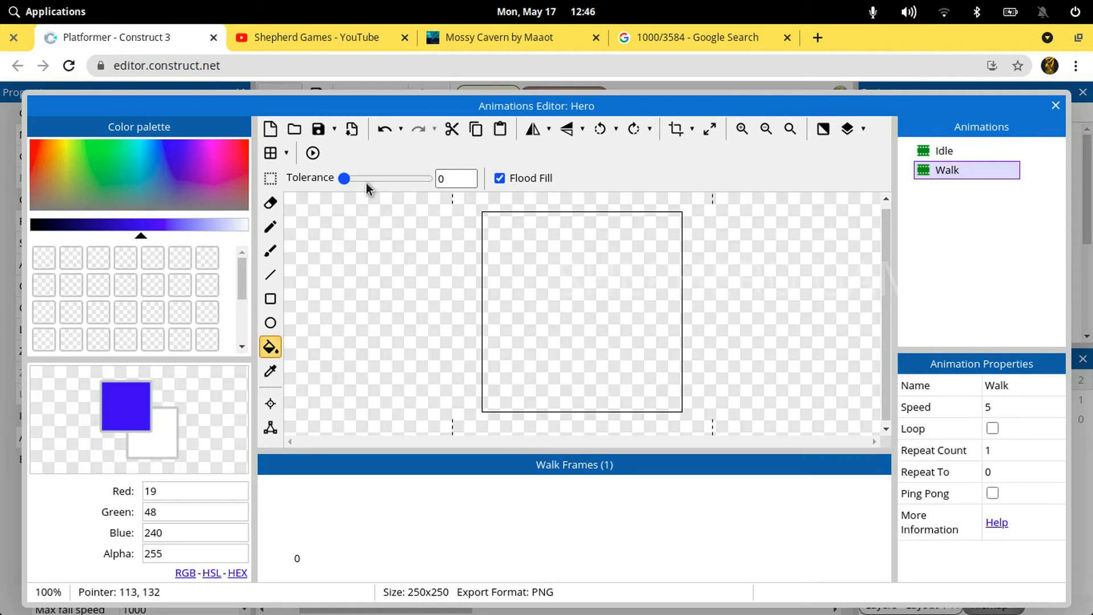
# Load all the images from Chara_BlueWalk00000.png to Chara_BlueWalk00019.png in the 2BlueWizardWalk folder into the Walk animation
pyautogui.click(295, 129)
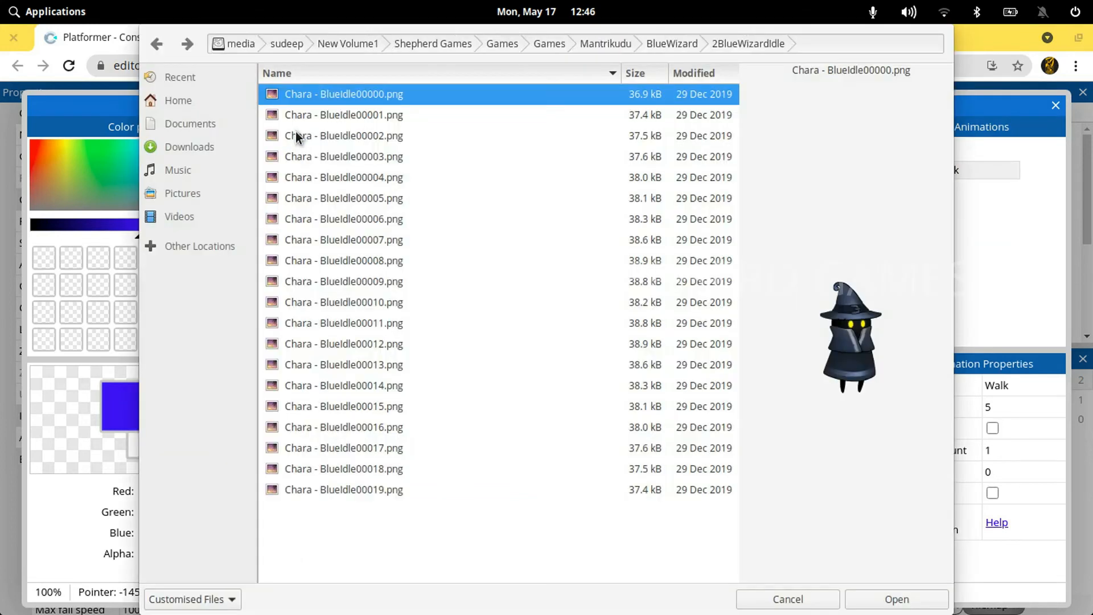
pyautogui.click(664, 43)
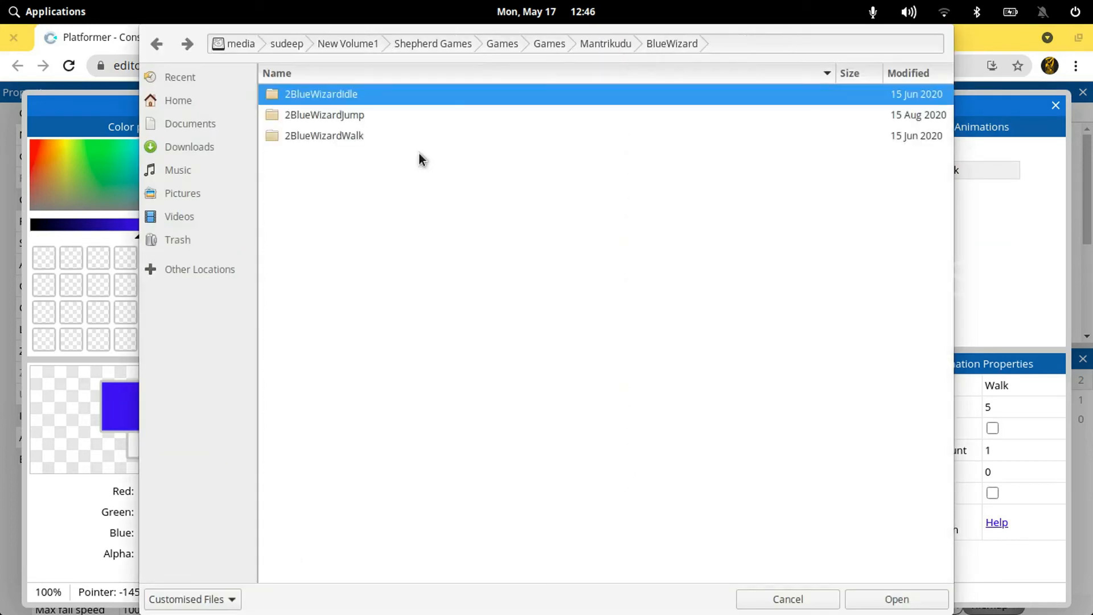
pyautogui.doubleClick(337, 135)
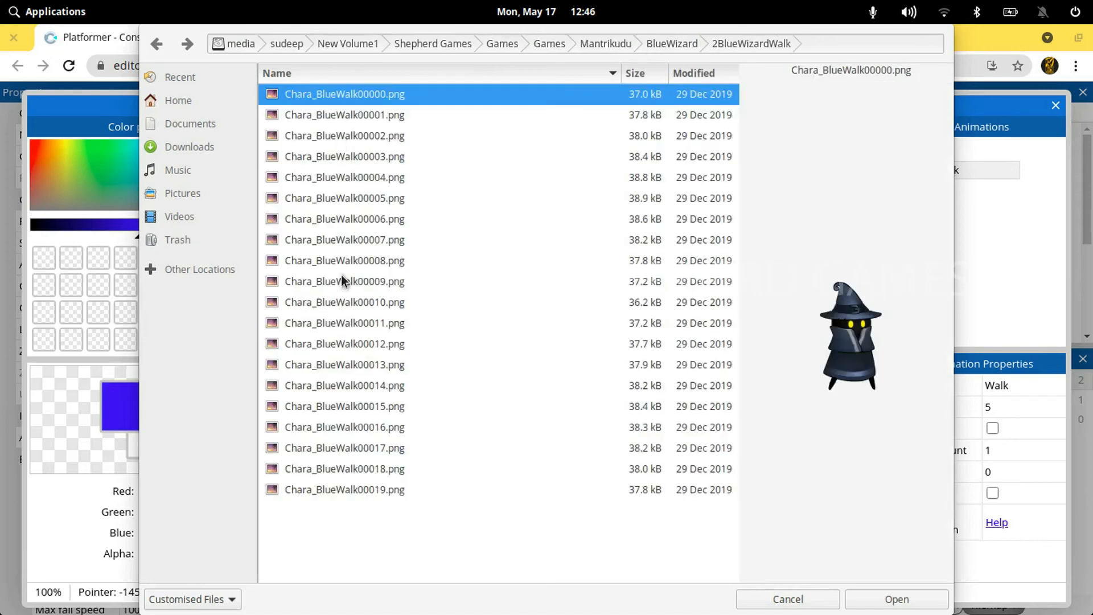
pyautogui.click(862, 607)
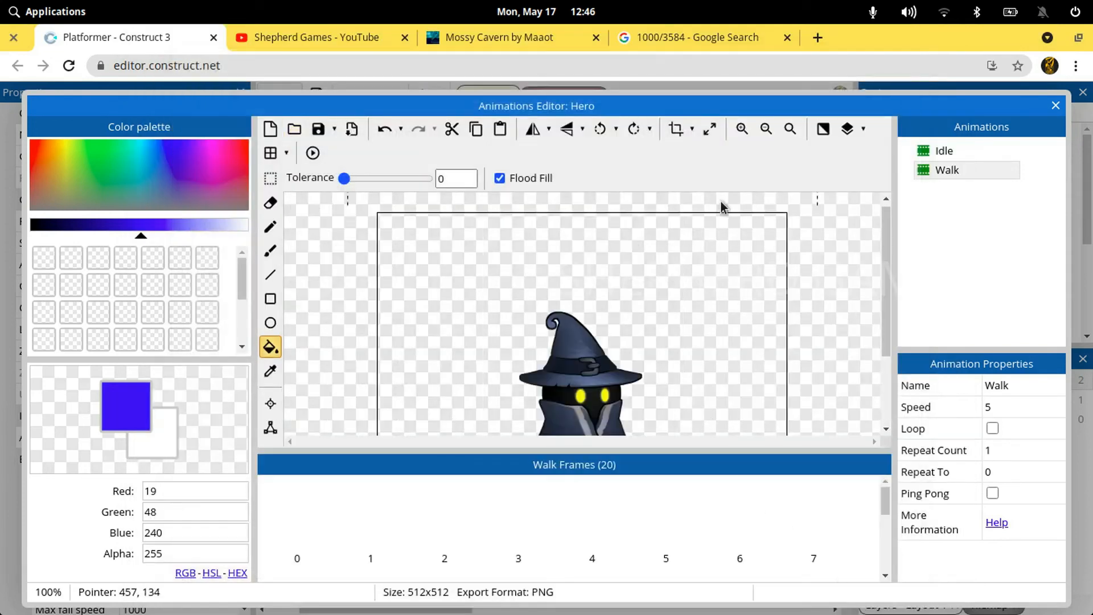
# Resize the image canvas to 256 x 256 pixels with Stretch, applied to the whole Walk animation
pyautogui.click(707, 130)
pyautogui.write('256')
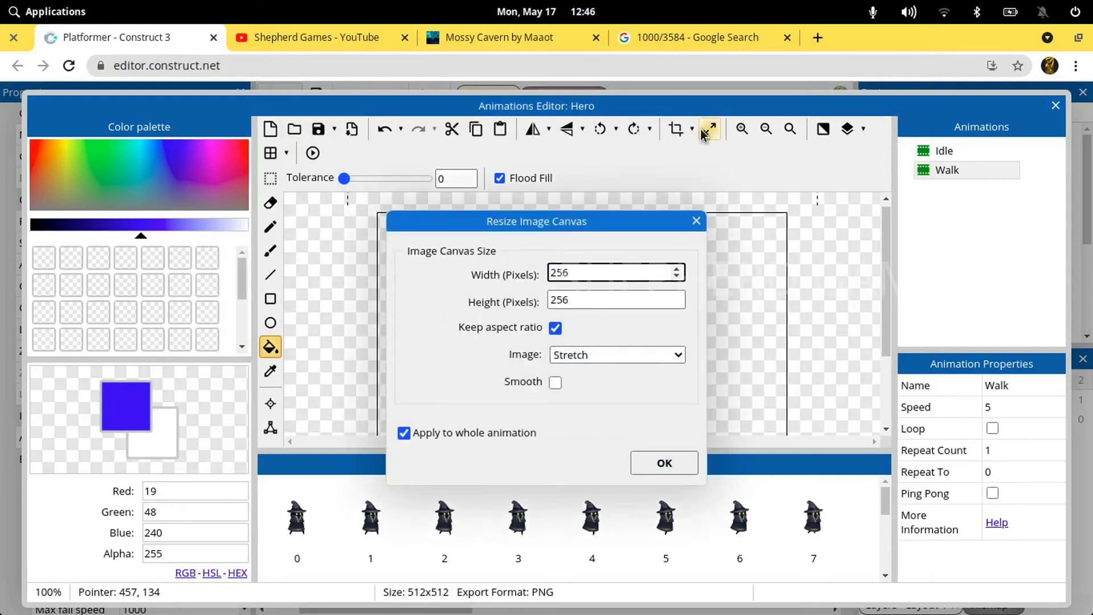
pyautogui.press('Return')
# Enable looping for the Walk animation and set its speed to 15
pyautogui.click(943, 170)
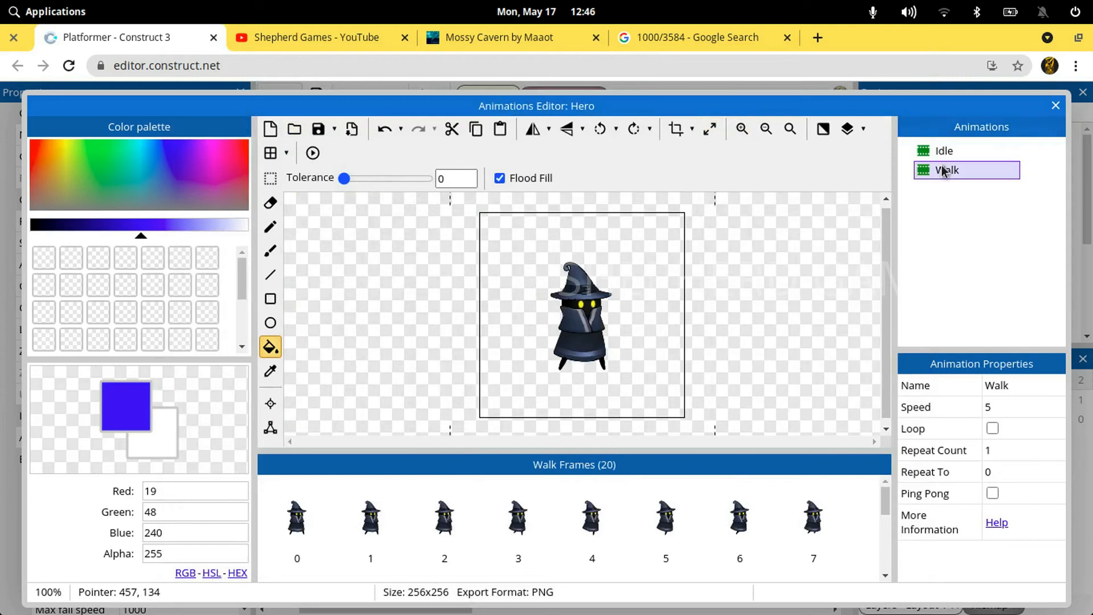
pyautogui.click(994, 435)
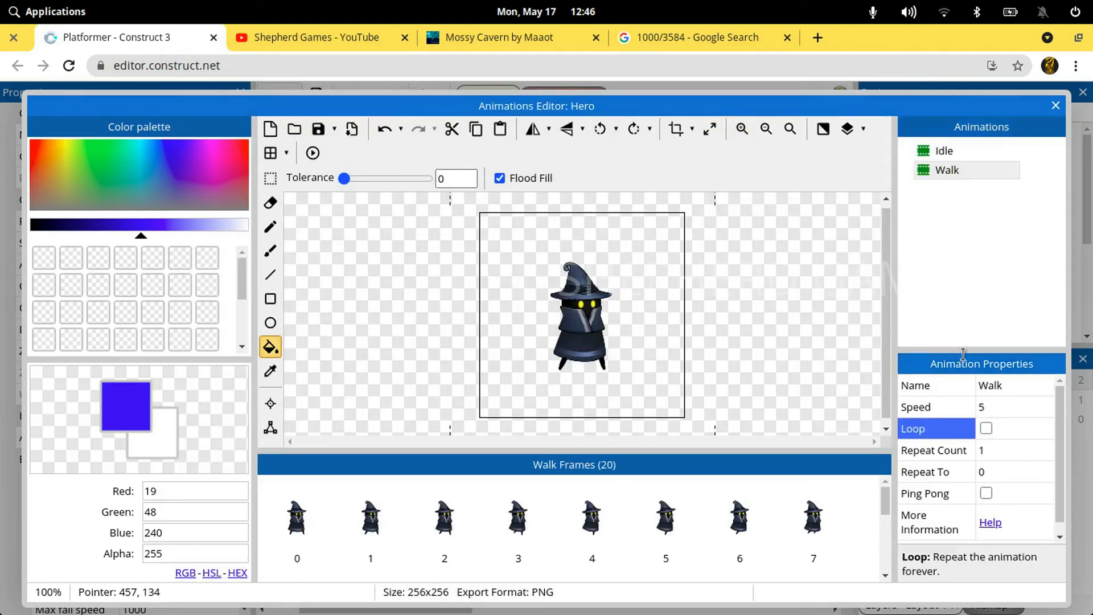
pyautogui.click(984, 407)
pyautogui.write('15')
pyautogui.press('Tab')
# Preview the Walk animation and close the Hero's animations editor
pyautogui.rightClick(947, 170)
pyautogui.click(969, 248)
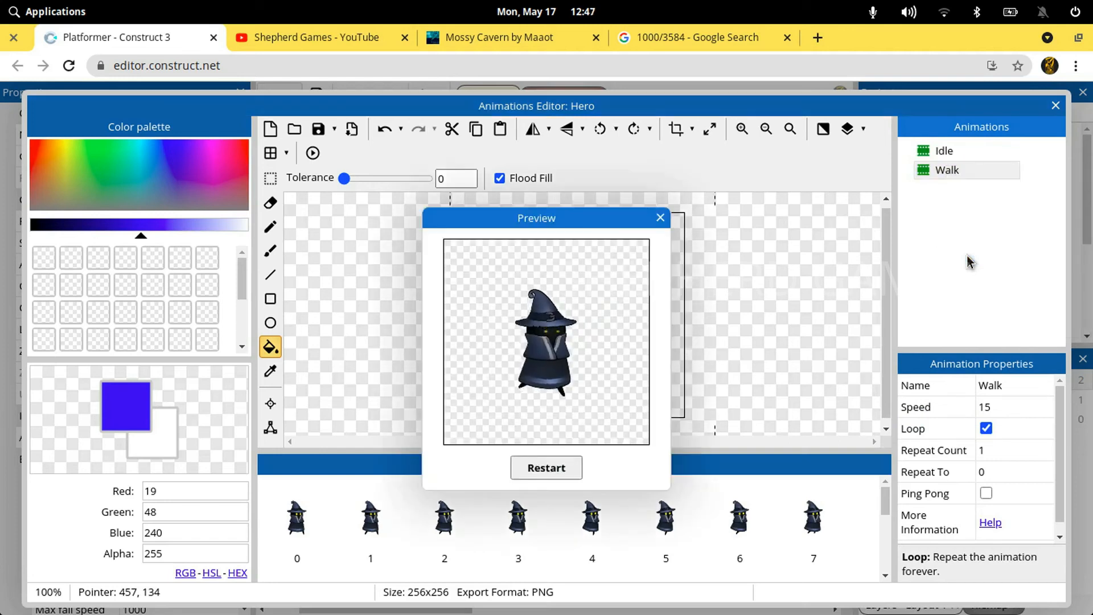
pyautogui.click(661, 219)
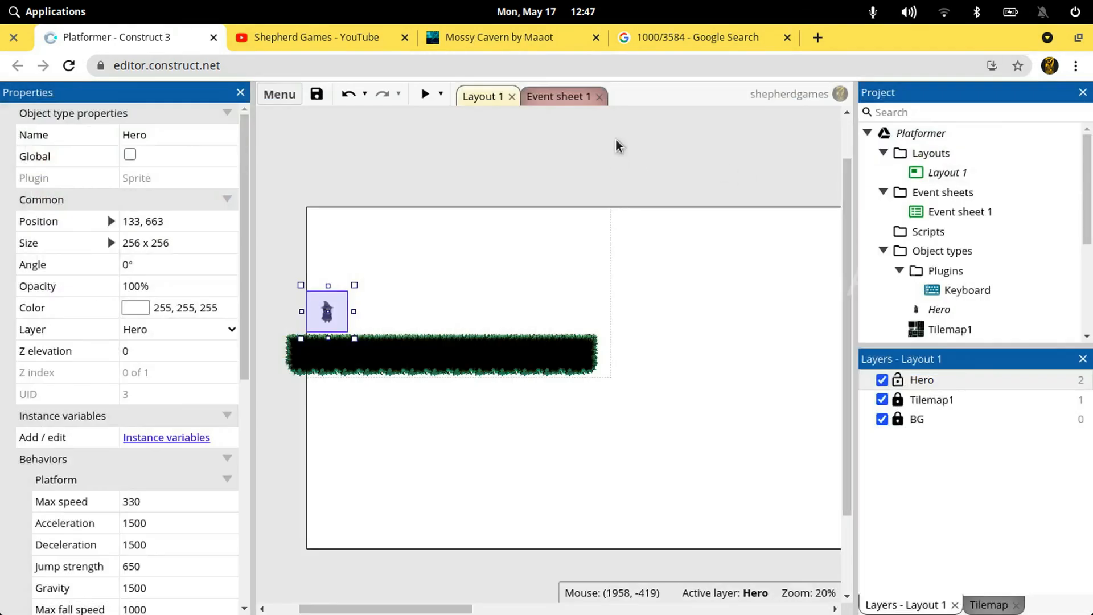
pyautogui.click(614, 139)
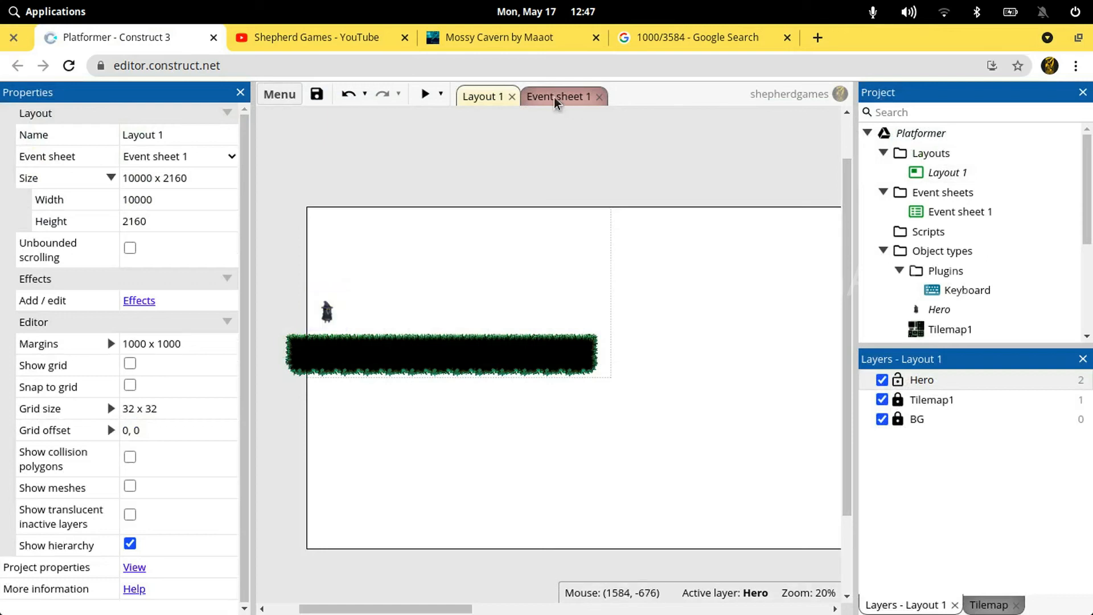
# Save the project from Event sheet 1, test the Hero's right and left movement in a preview, and close it
pyautogui.click(550, 99)
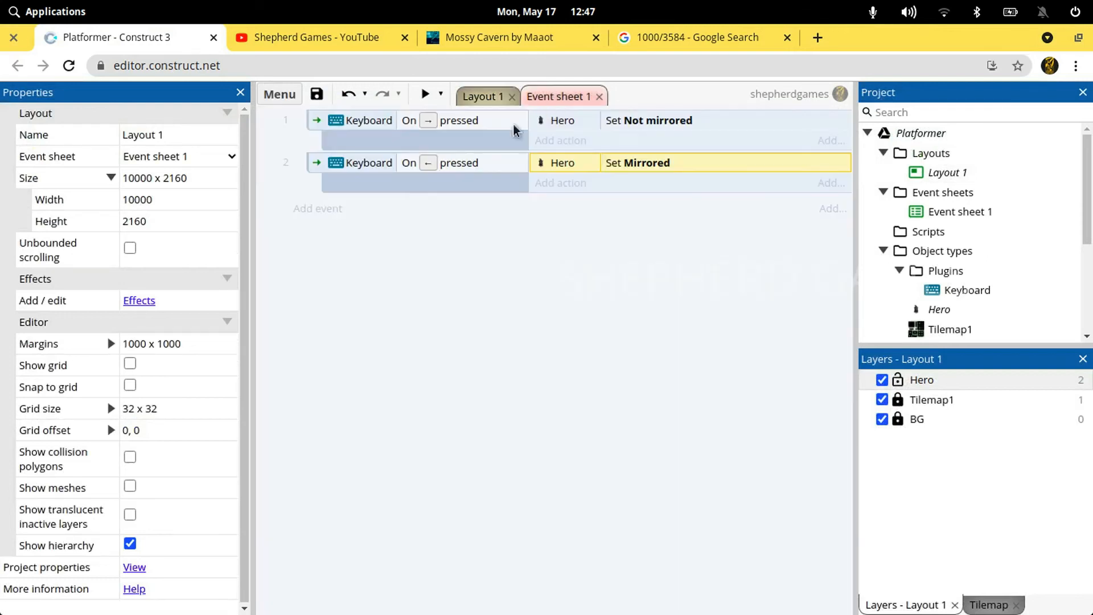
pyautogui.hotkey('ctrl', 's')
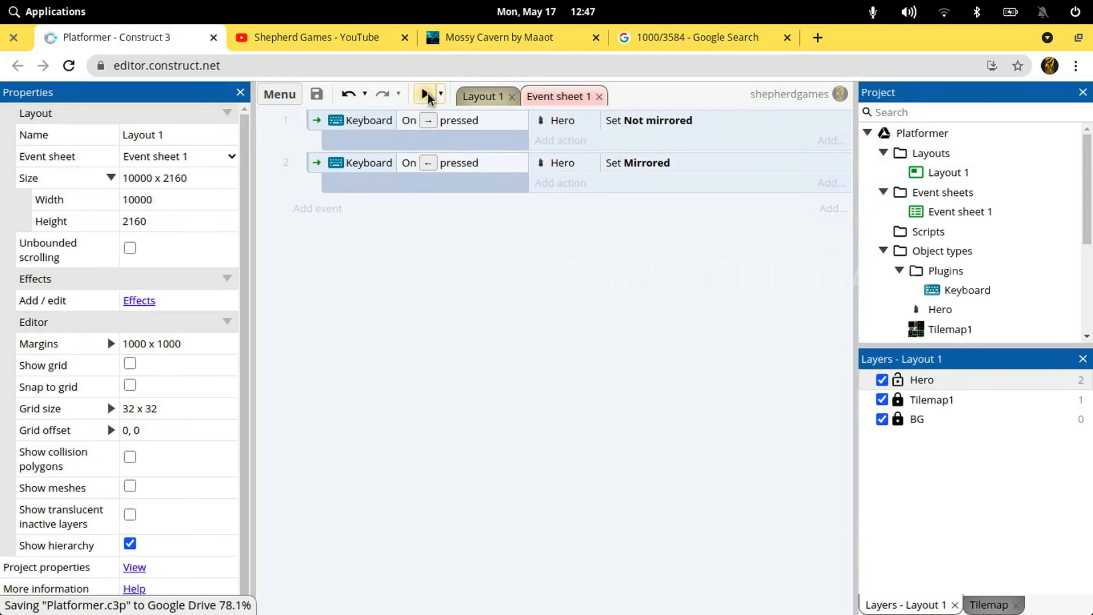
pyautogui.click(425, 94)
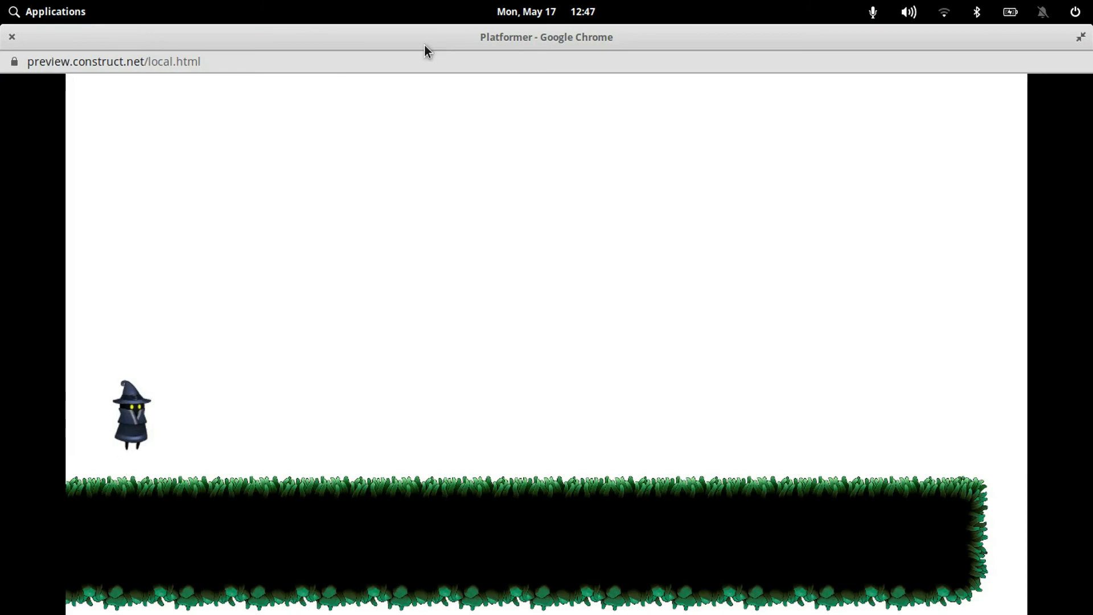
pyautogui.press('Right')
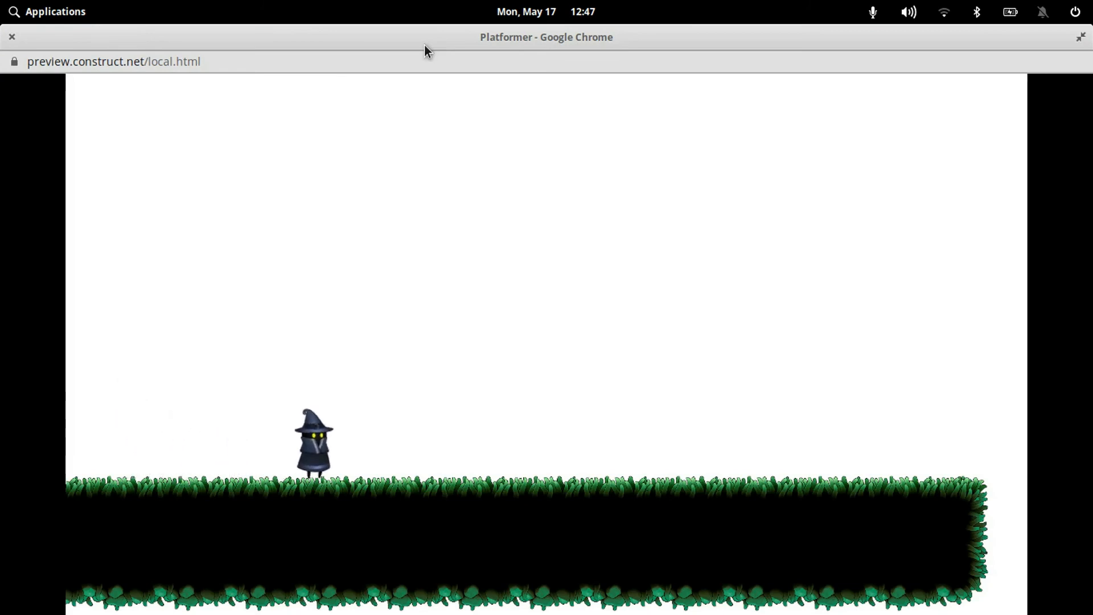
pyautogui.press('Left')
pyautogui.press('Right')
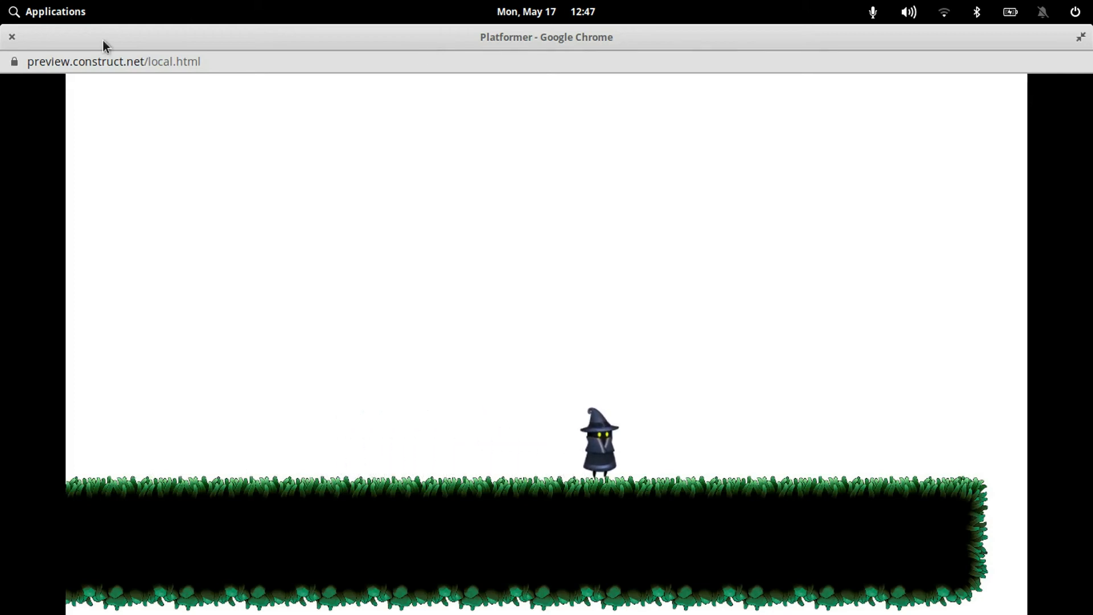
pyautogui.click(14, 37)
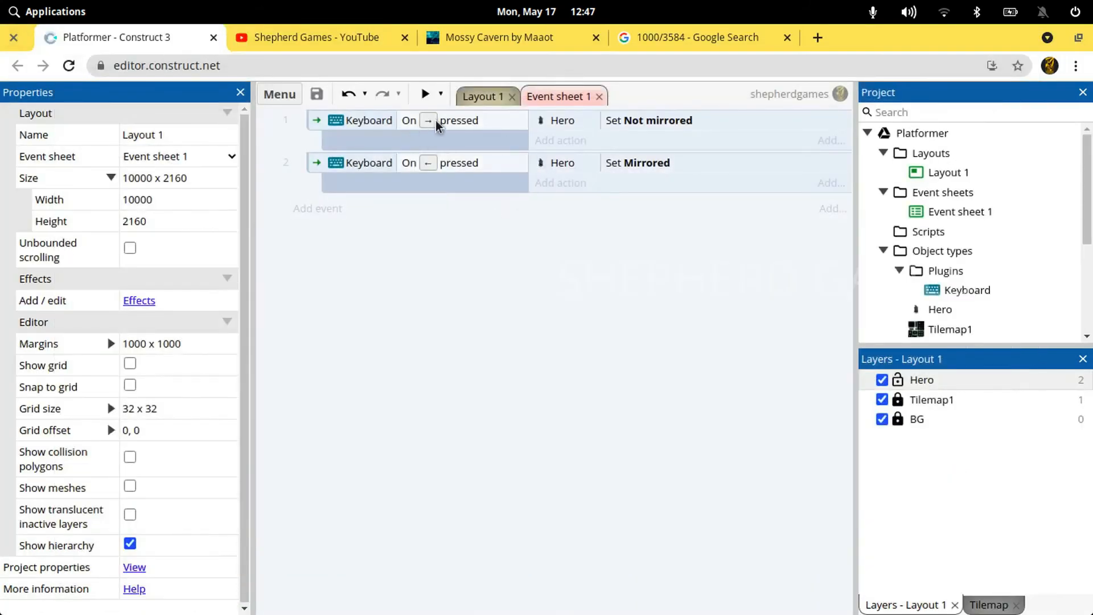
# Add a Hero action to the right arrow pressed event that sets the animation to "Walk" from the beginning
pyautogui.click(573, 144)
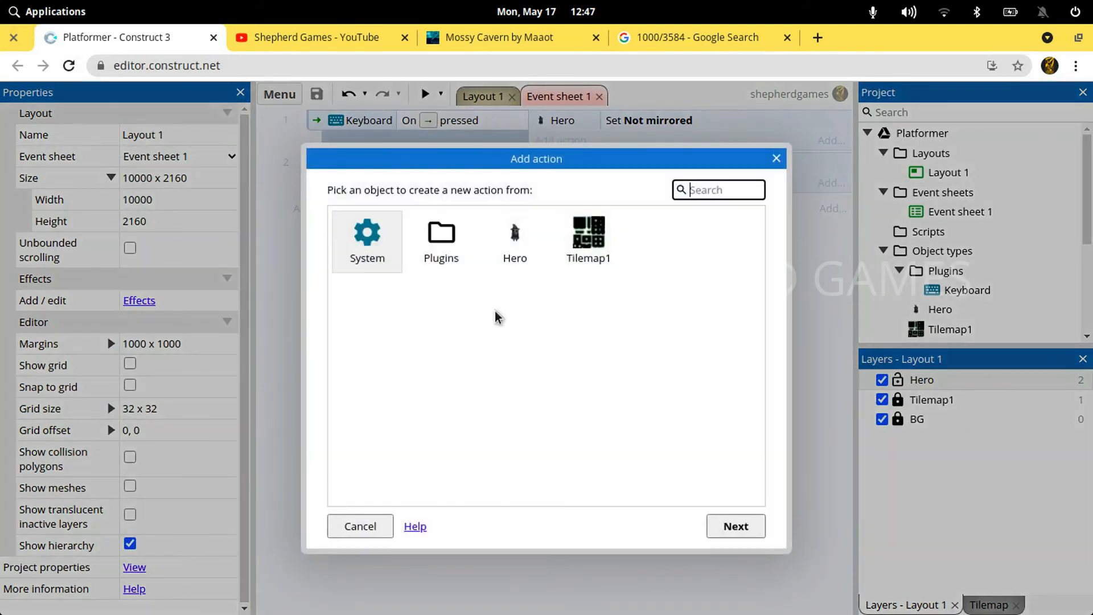
pyautogui.doubleClick(515, 245)
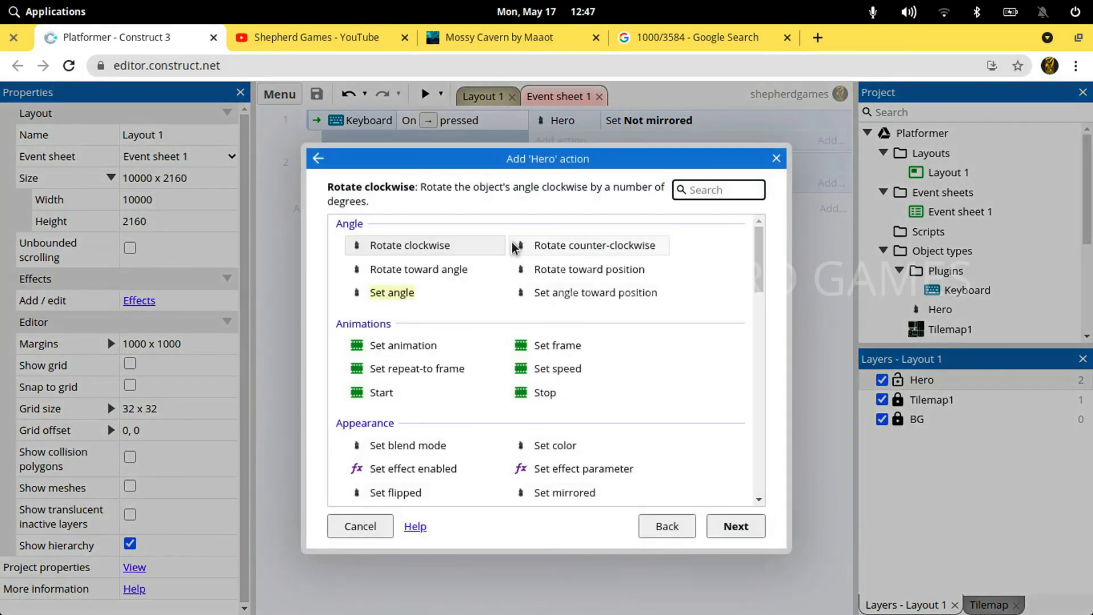
pyautogui.write('an')
pyautogui.click(408, 357)
pyautogui.click(382, 347)
pyautogui.doubleClick(376, 348)
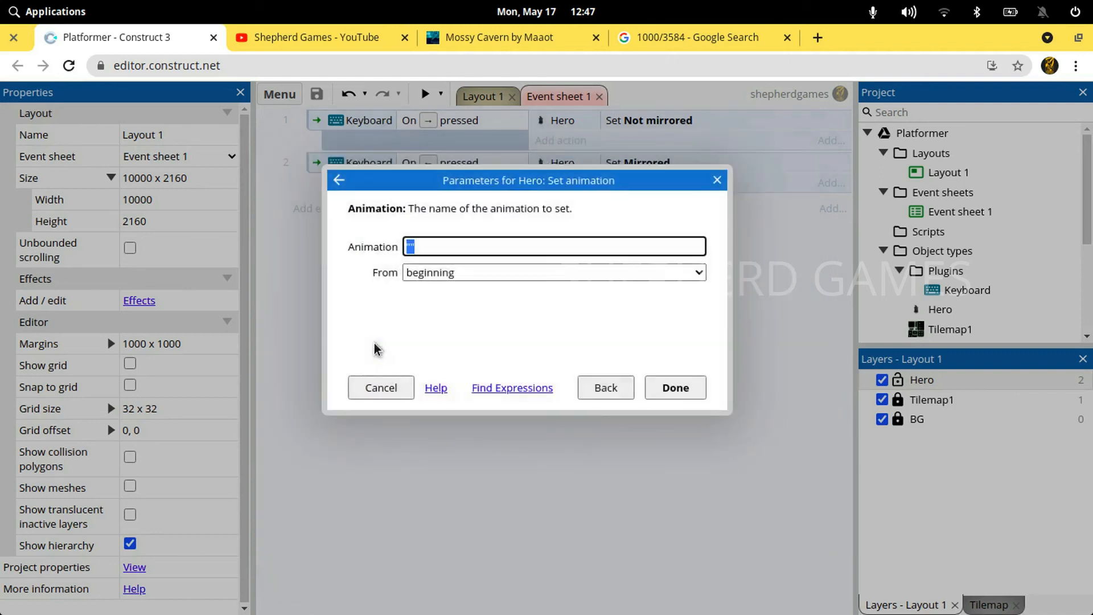
pyautogui.write('"')
pyautogui.press('Down')
pyautogui.press('Down')
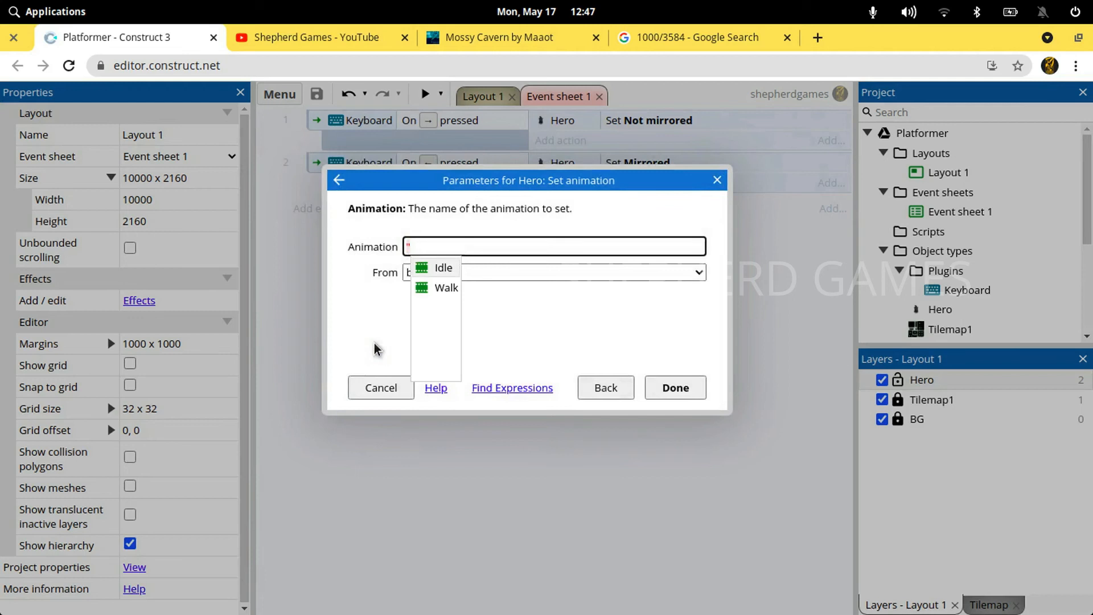
pyautogui.press('Return')
pyautogui.press('Return')
# Copy the Set animation "Walk" action into the left arrow pressed event
pyautogui.press('Down')
pyautogui.hotkey('ctrl', 'v')
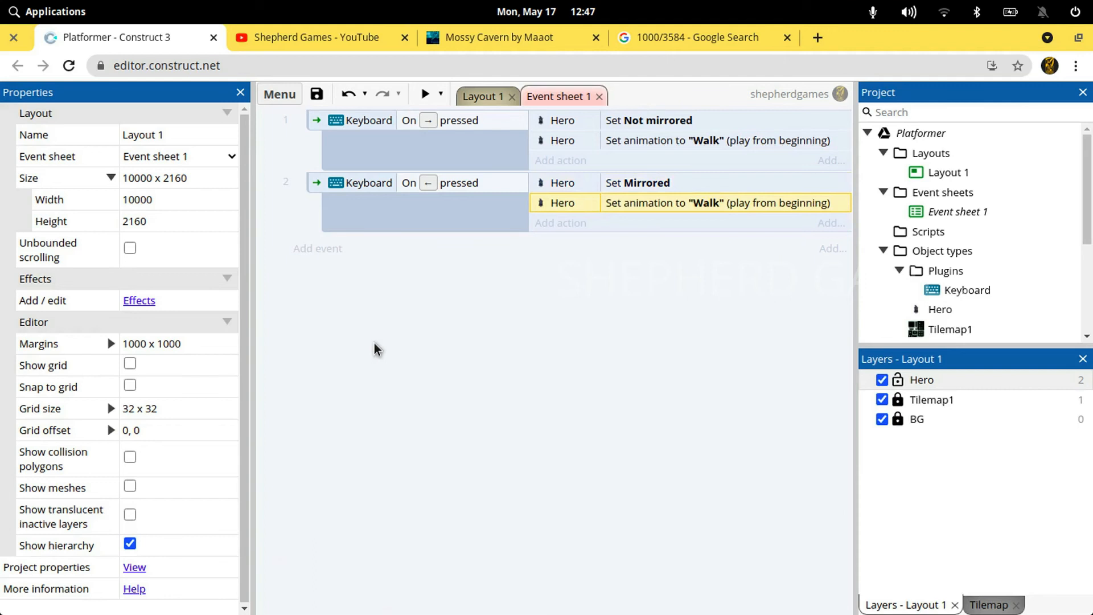
pyautogui.click(408, 277)
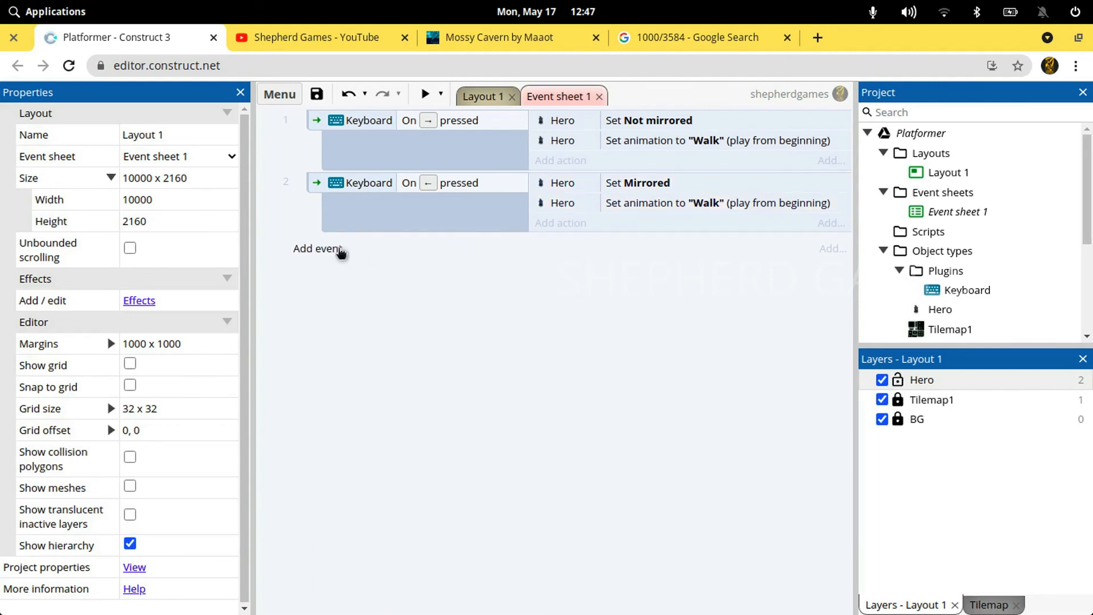
# Preview the layout full size, walk the Hero right and left to check the Walk animation, and close the preview
pyautogui.click(420, 95)
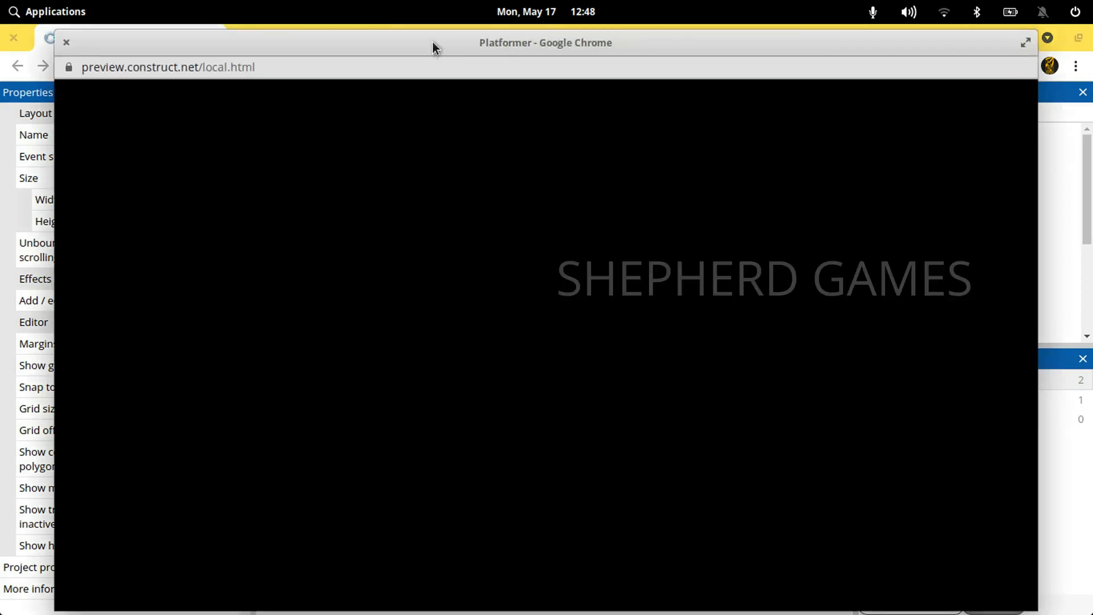
pyautogui.doubleClick(432, 42)
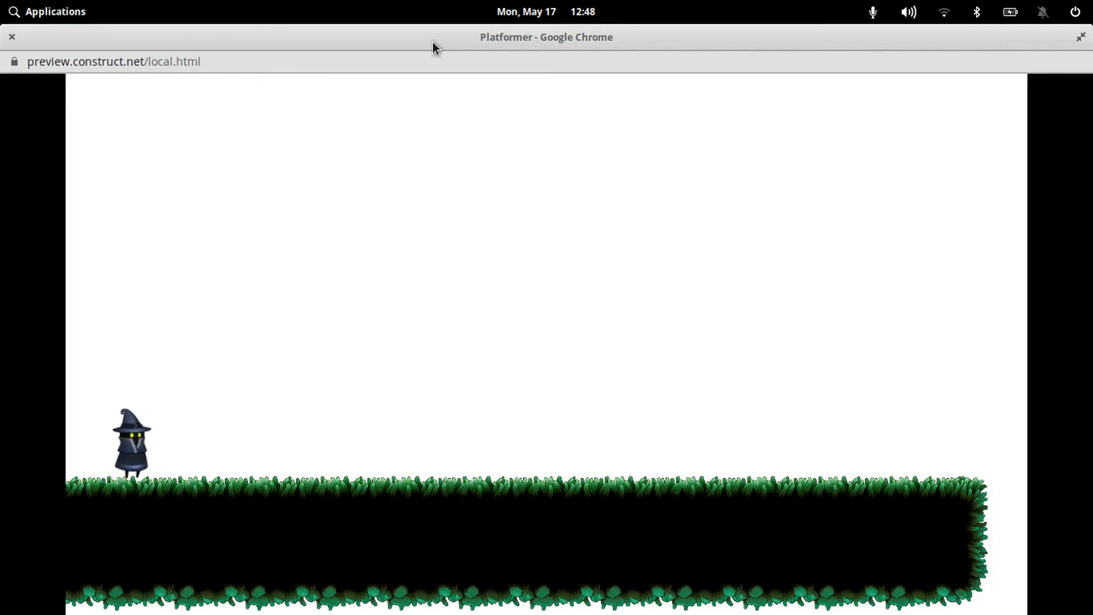
pyautogui.press('Right')
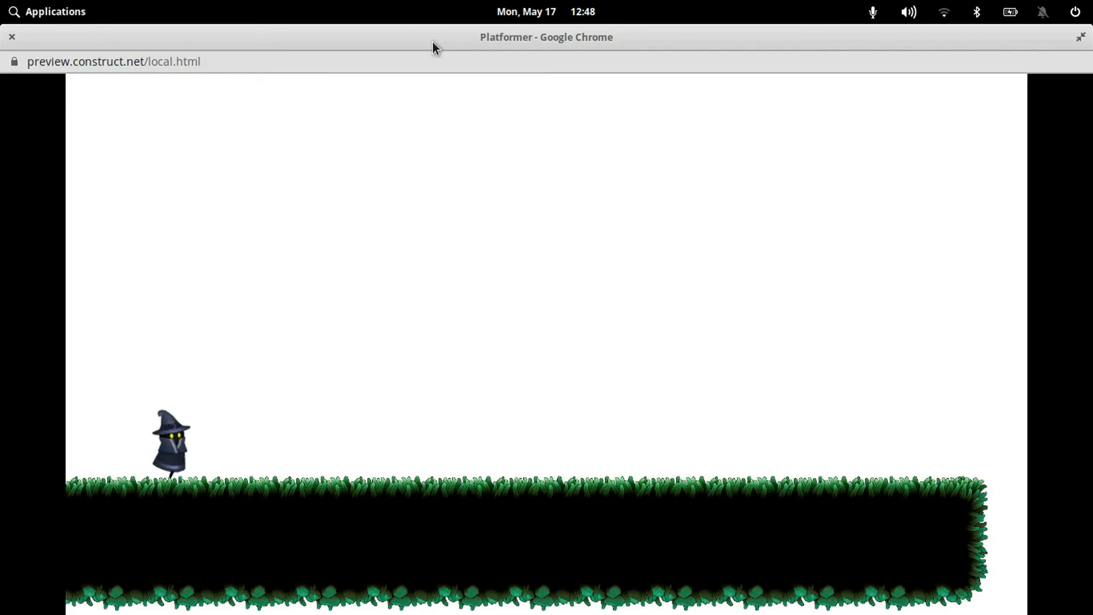
pyautogui.press('Right')
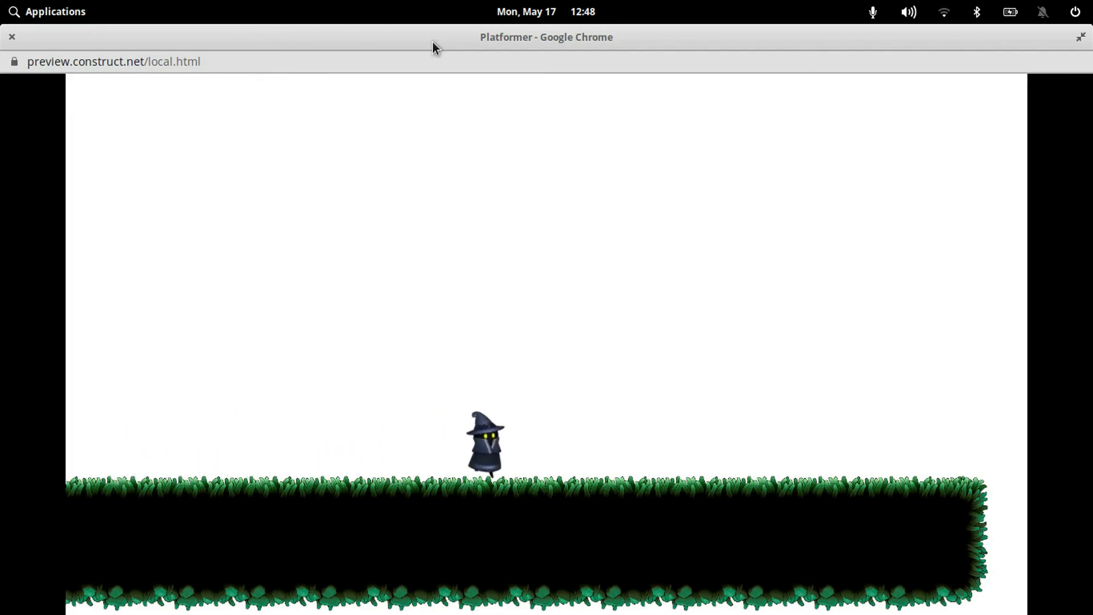
pyautogui.press('Left')
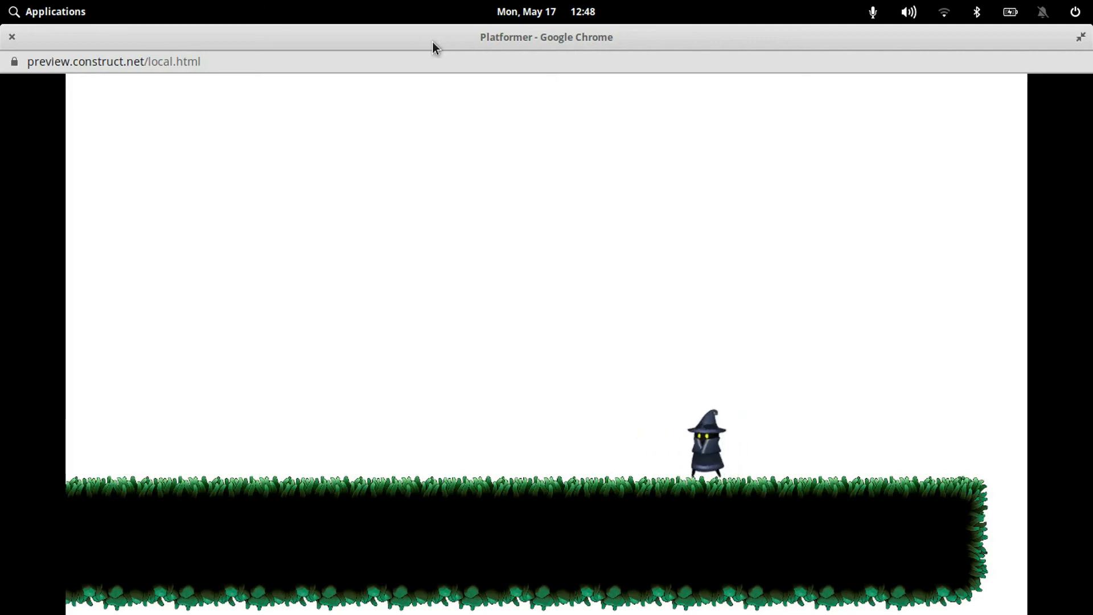
pyautogui.press('Left')
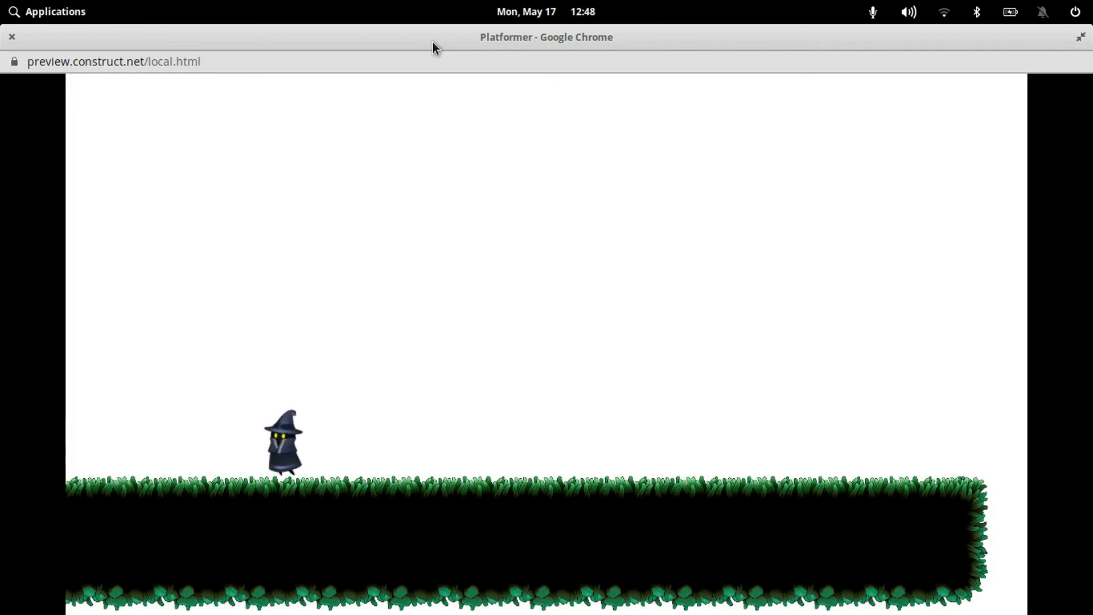
pyautogui.click(12, 37)
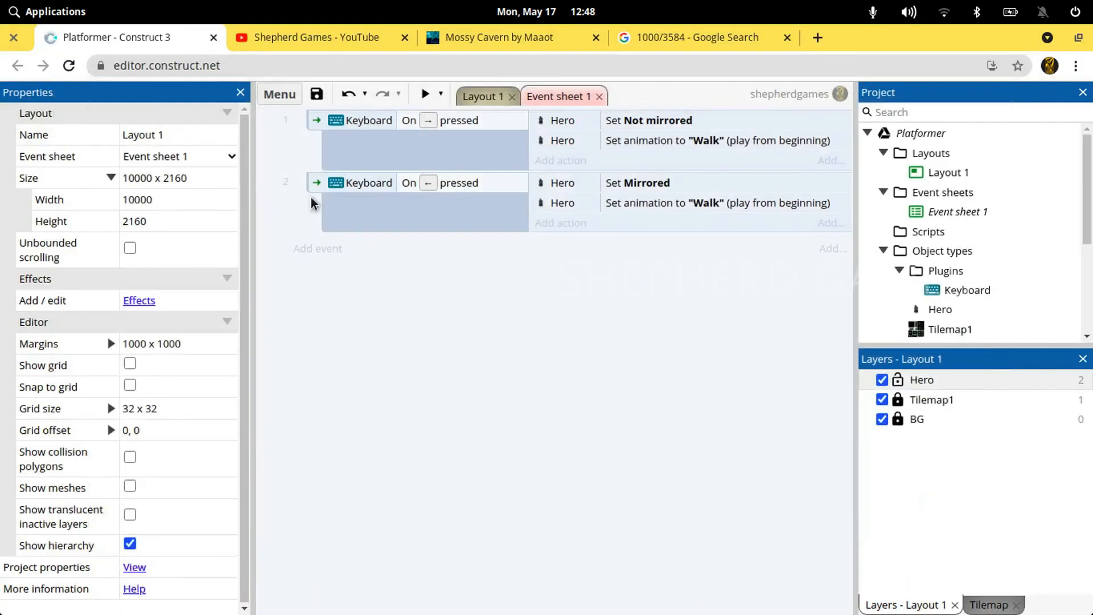
# Duplicate the left arrow pressed event with its actions as a third event
pyautogui.click(317, 191)
pyautogui.hotkey('ctrl', 'c')
pyautogui.hotkey('ctrl', 'v')
pyautogui.click(430, 343)
pyautogui.click(430, 260)
# Change the third event's condition to On left/right key released with Left control as the key
pyautogui.doubleClick(412, 249)
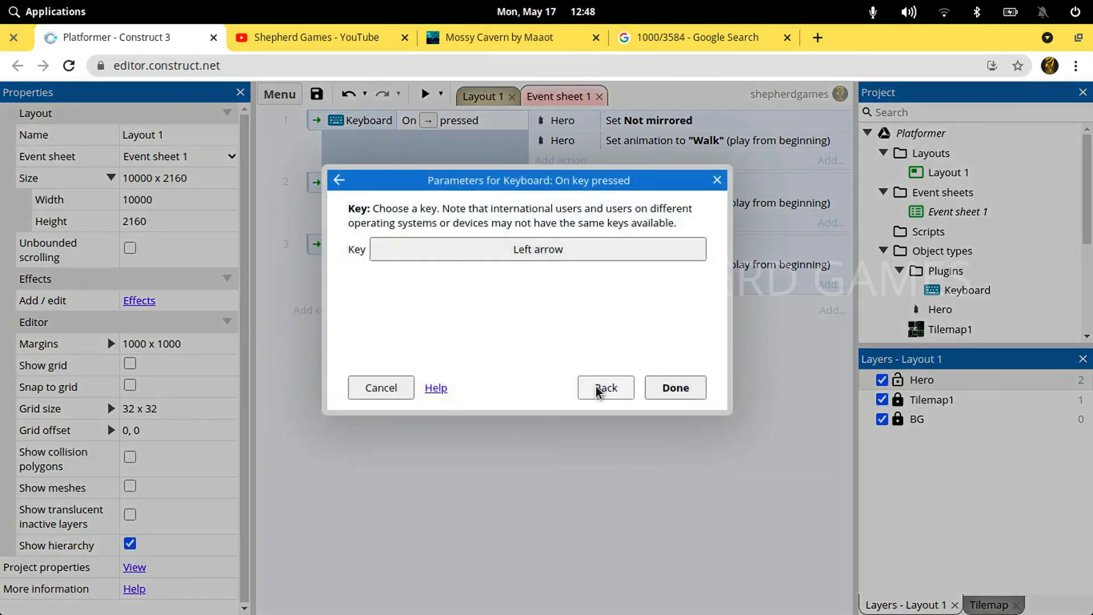
pyautogui.click(598, 392)
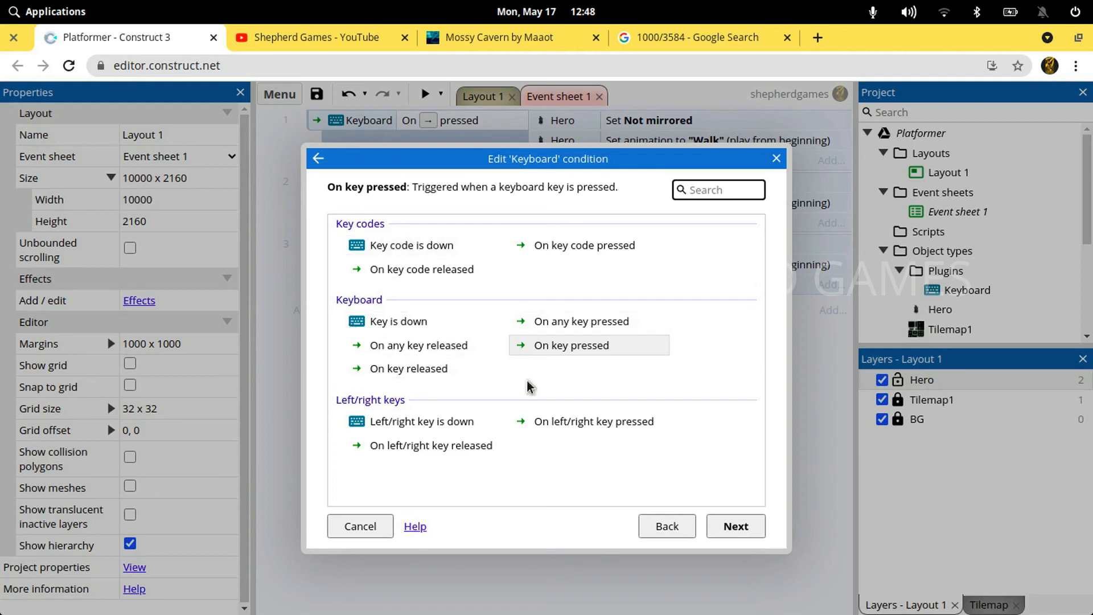
pyautogui.click(519, 478)
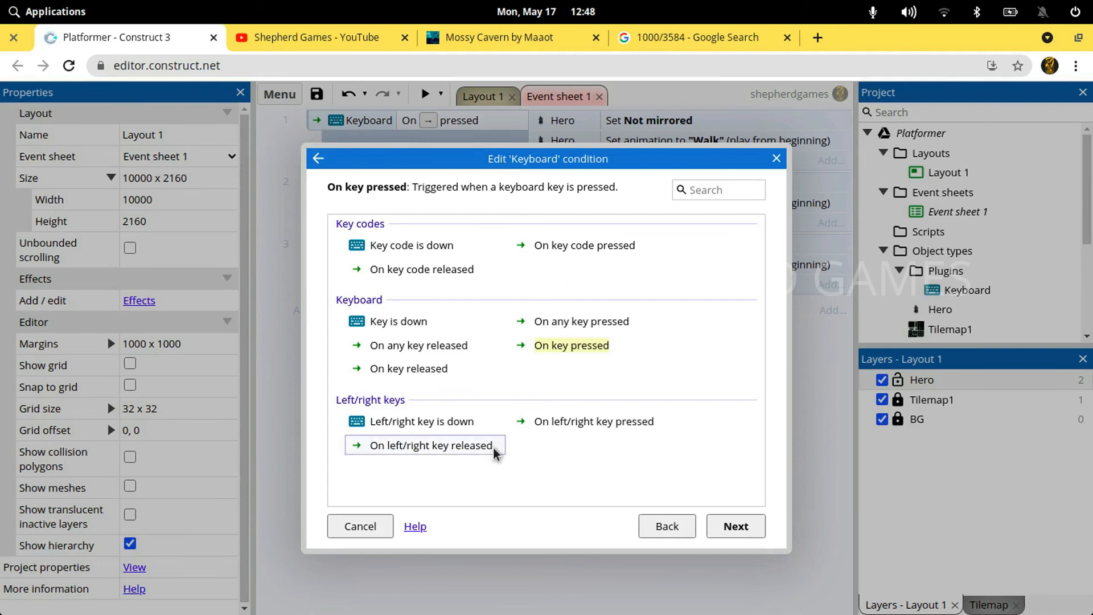
pyautogui.doubleClick(430, 446)
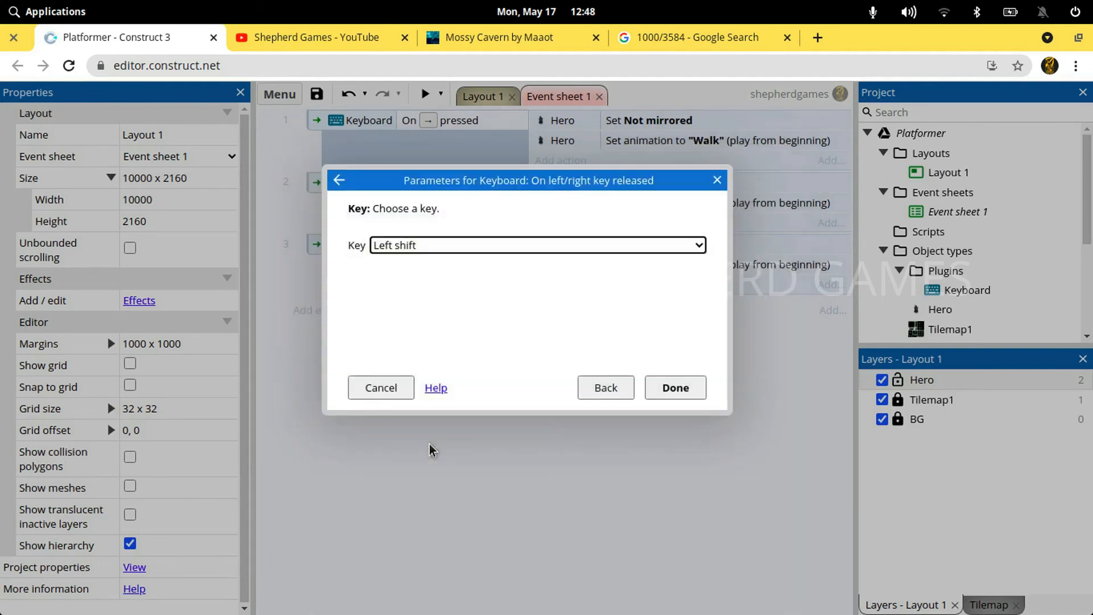
pyautogui.click(571, 245)
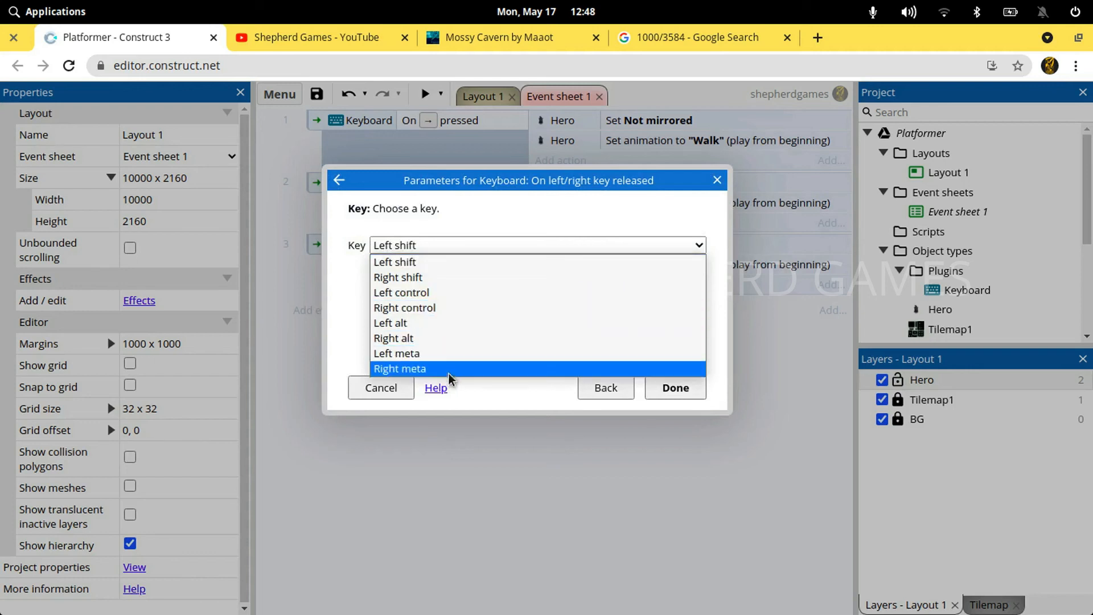
pyautogui.click(455, 293)
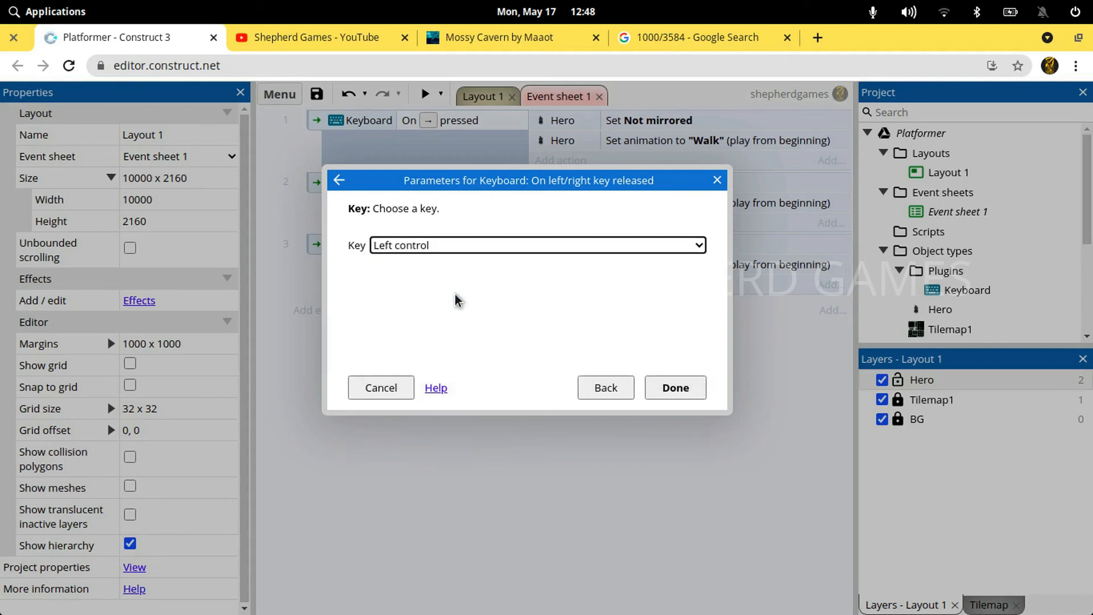
pyautogui.click(673, 387)
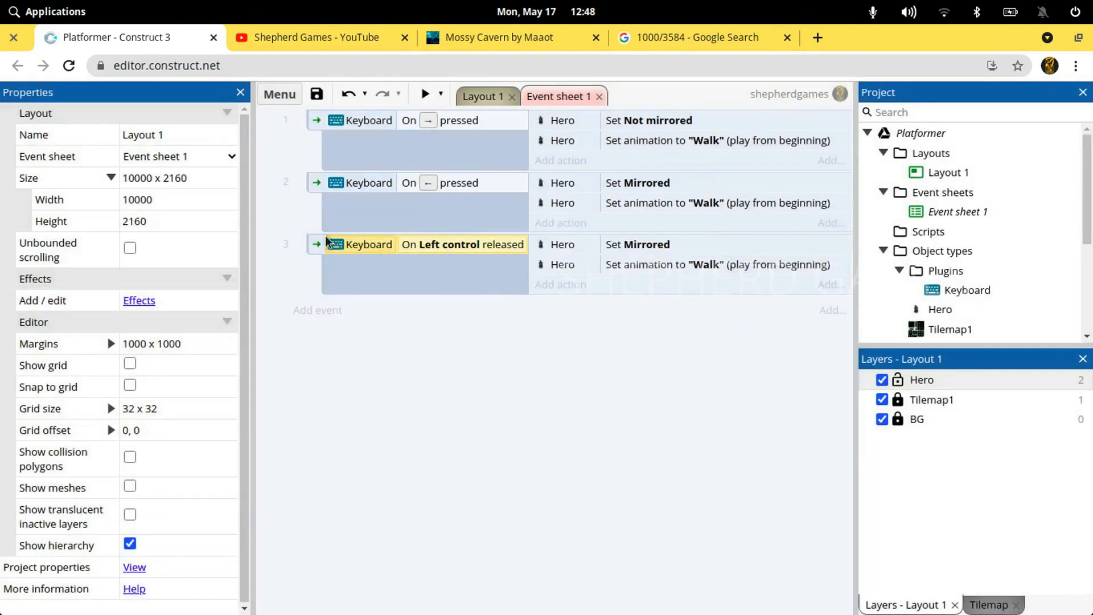
# Turn the third event into an OR block
pyautogui.click(309, 239)
pyautogui.rightClick(314, 246)
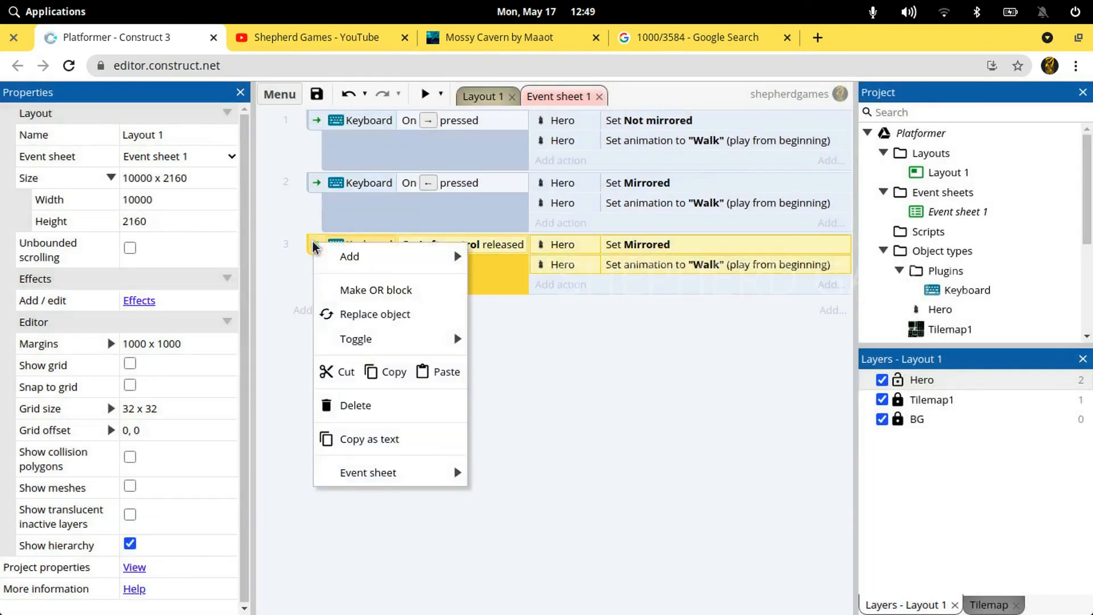
pyautogui.click(359, 290)
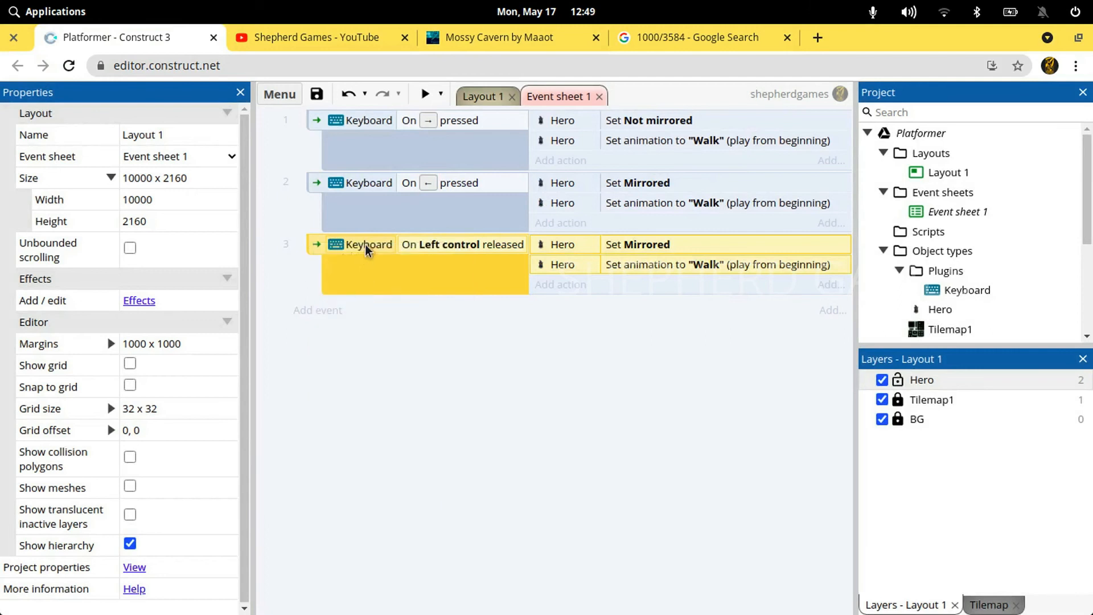
# Duplicate the Left control released condition within the third event and set the copy's key to Right control
pyautogui.click(367, 250)
pyautogui.hotkey('ctrl', 'c')
pyautogui.hotkey('ctrl', 'v')
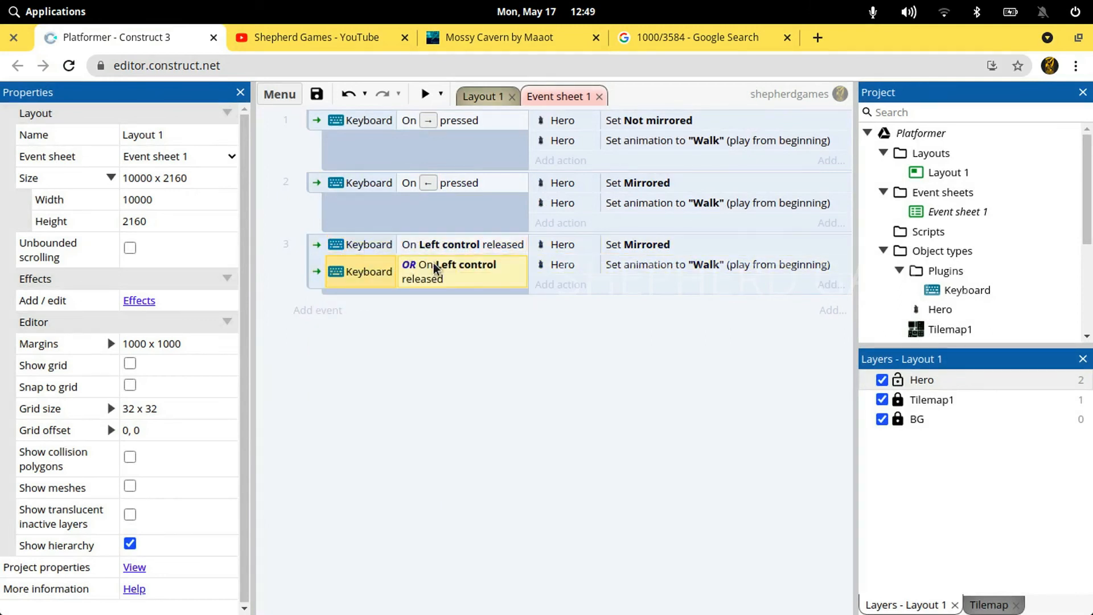
pyautogui.doubleClick(435, 268)
pyautogui.press('Down')
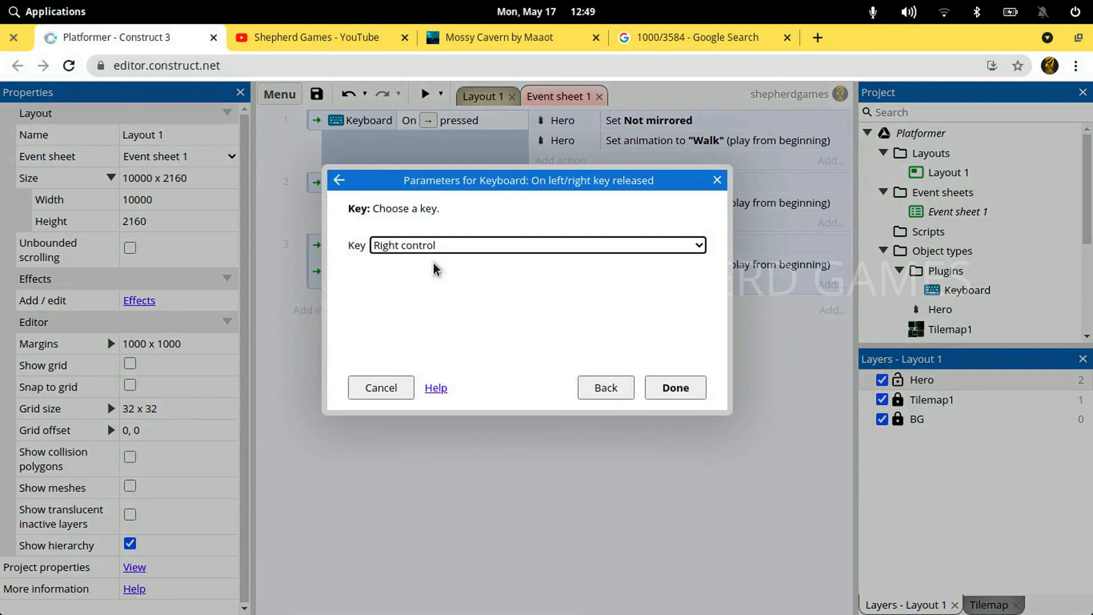
pyautogui.press('Return')
# Delete the Set Mirrored action from the third event and change its remaining action's animation to "Idle"
pyautogui.press('Delete')
pyautogui.press('Return')
pyautogui.write('"')
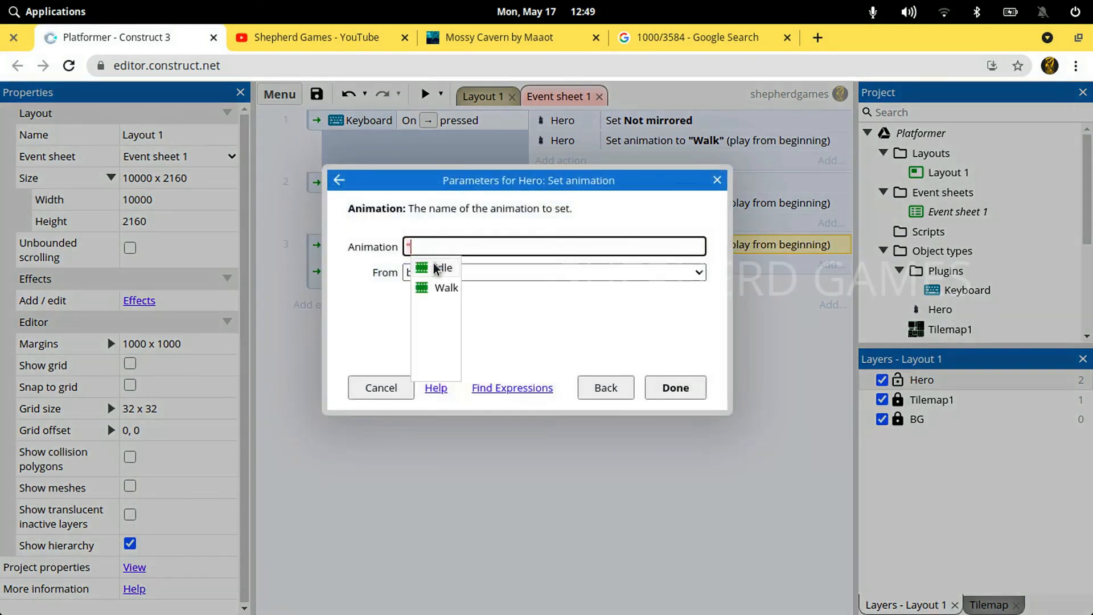
pyautogui.write('i')
pyautogui.click(435, 267)
pyautogui.press('Return')
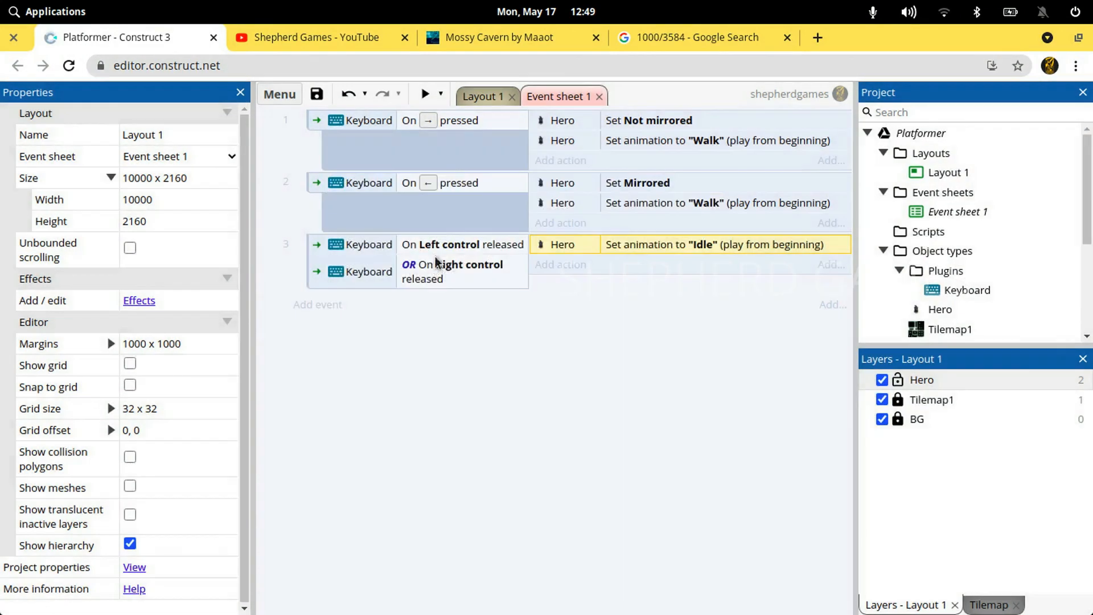
# Preview the layout in a maximized window and walk the Hero in both directions to test the release event
pyautogui.click(421, 91)
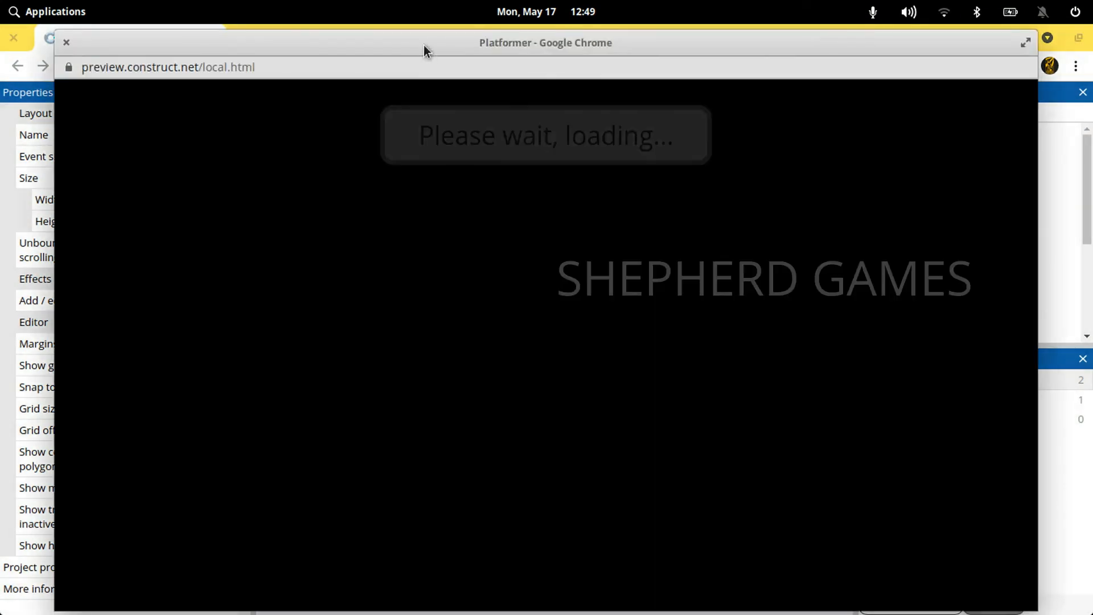
pyautogui.doubleClick(423, 45)
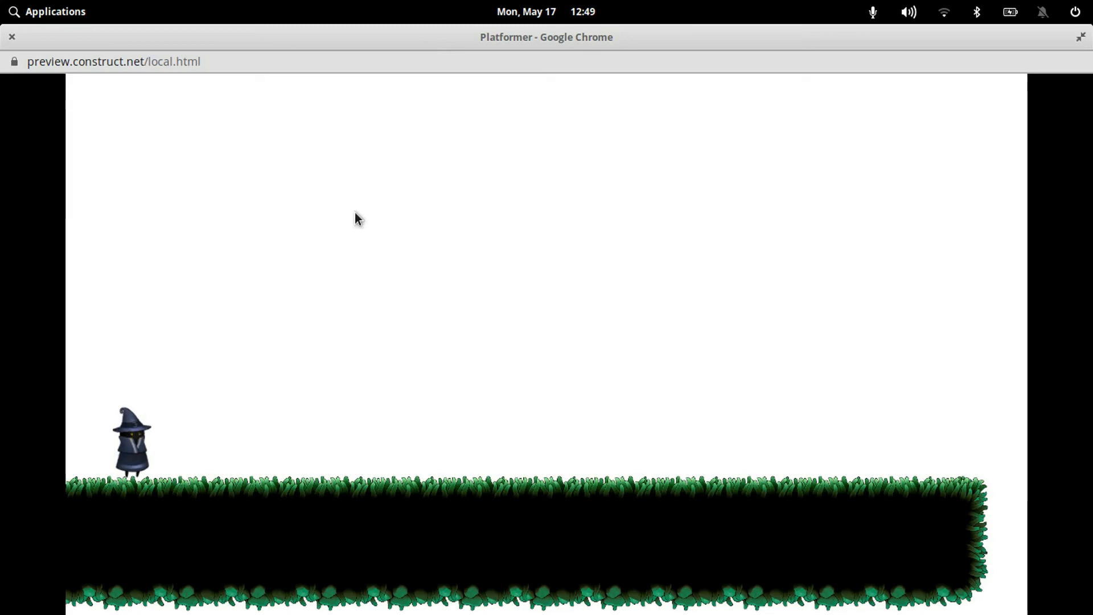
pyautogui.press('Right')
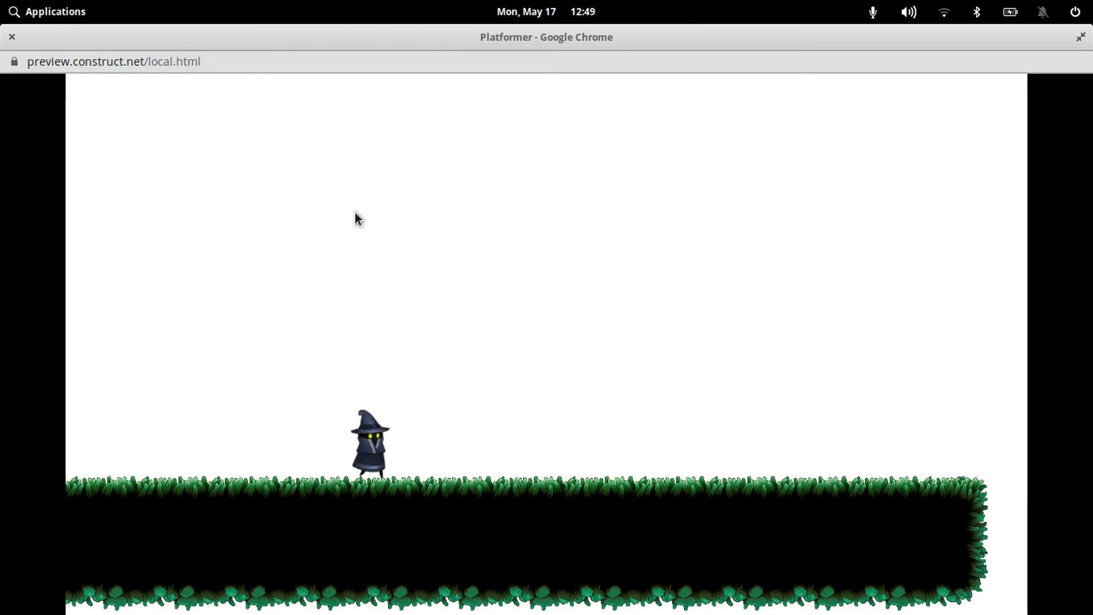
pyautogui.press('Left')
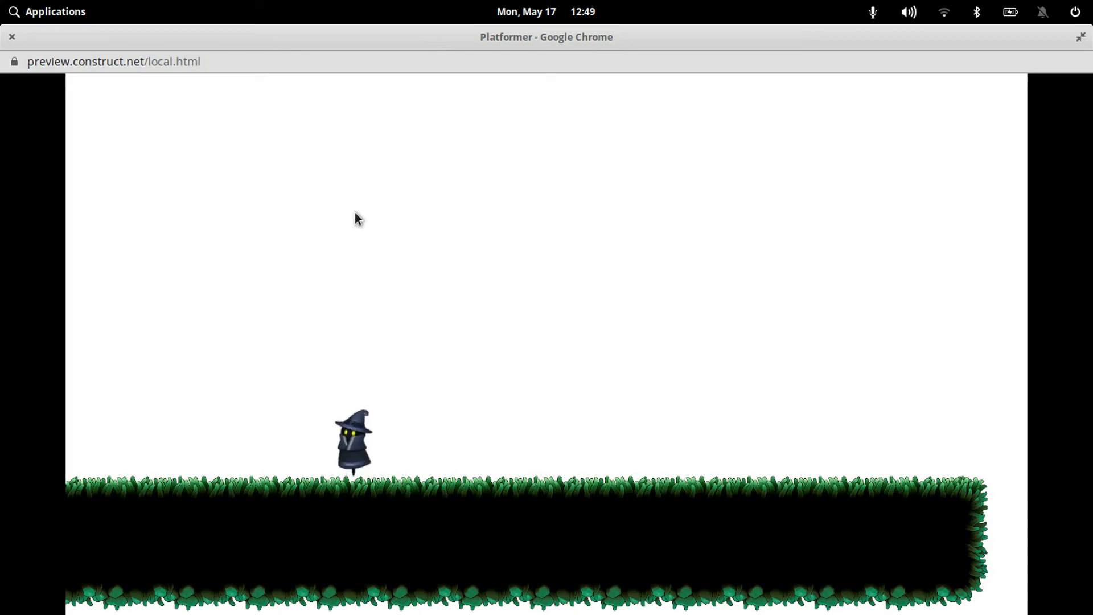
pyautogui.click(12, 38)
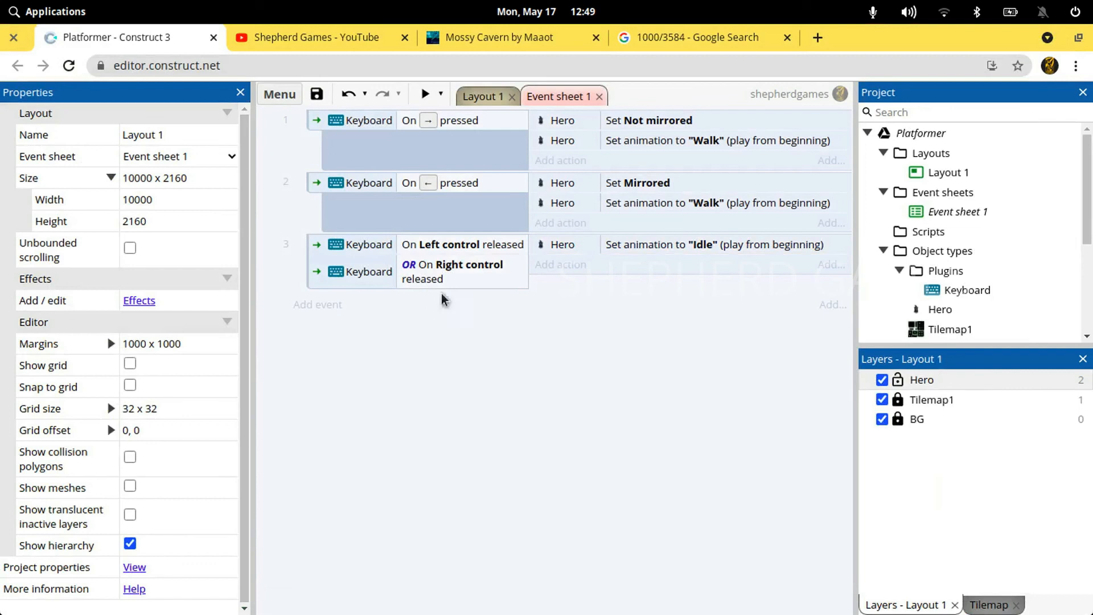
# Replace the third event's Left control condition with On any key released and delete its Right control condition
pyautogui.doubleClick(446, 256)
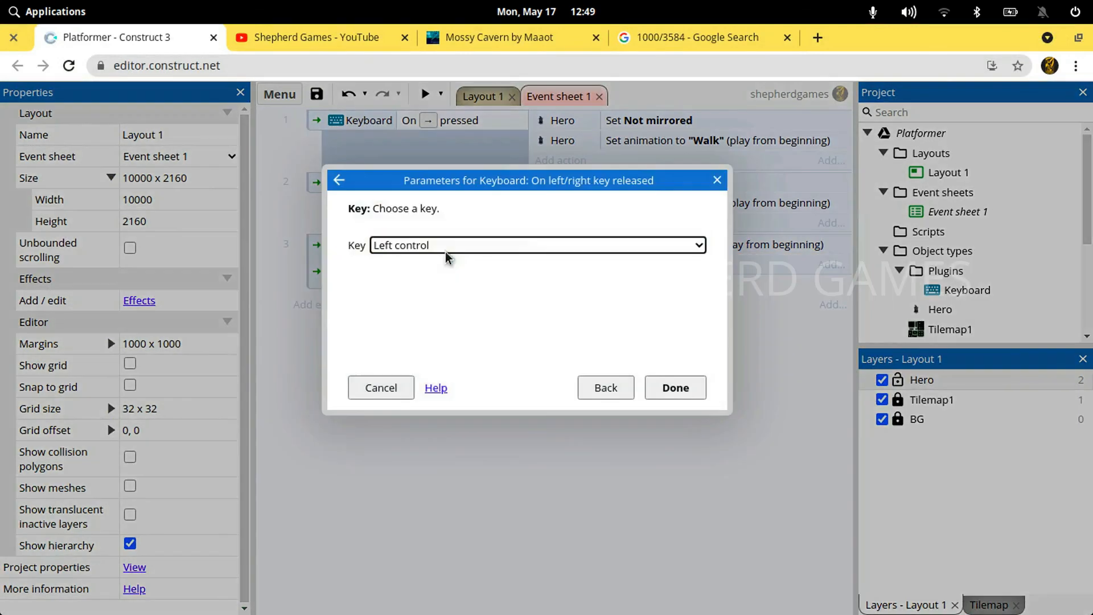
pyautogui.click(546, 249)
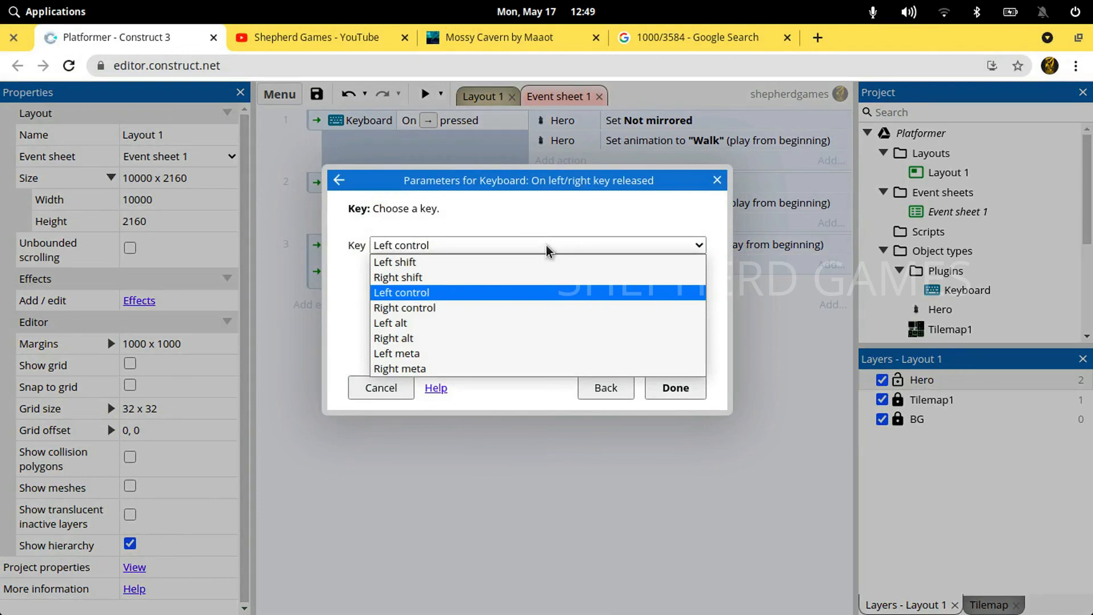
pyautogui.click(546, 227)
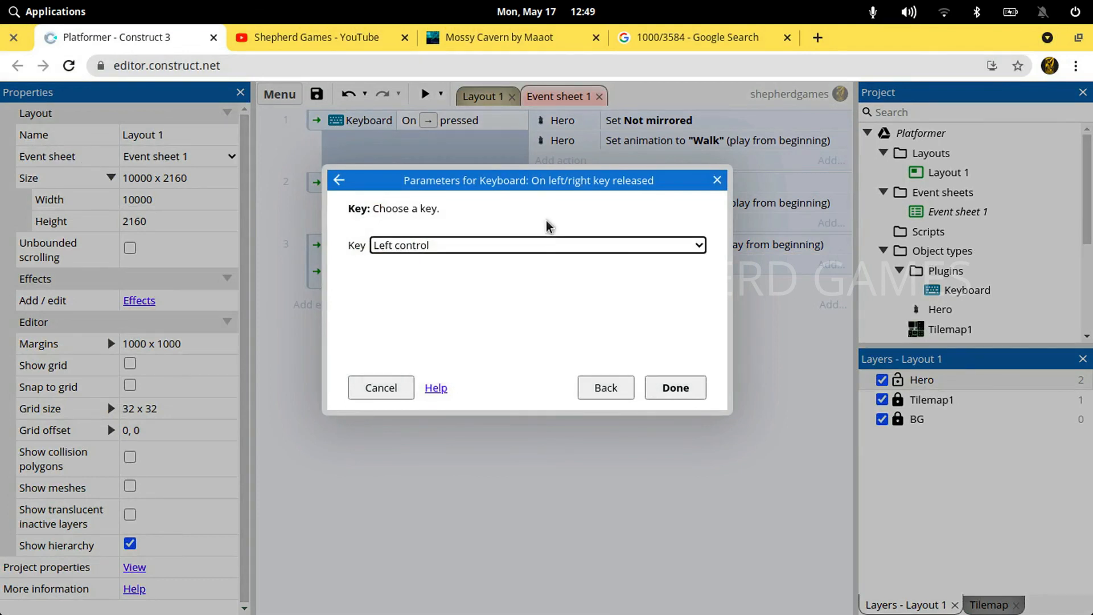
pyautogui.click(603, 386)
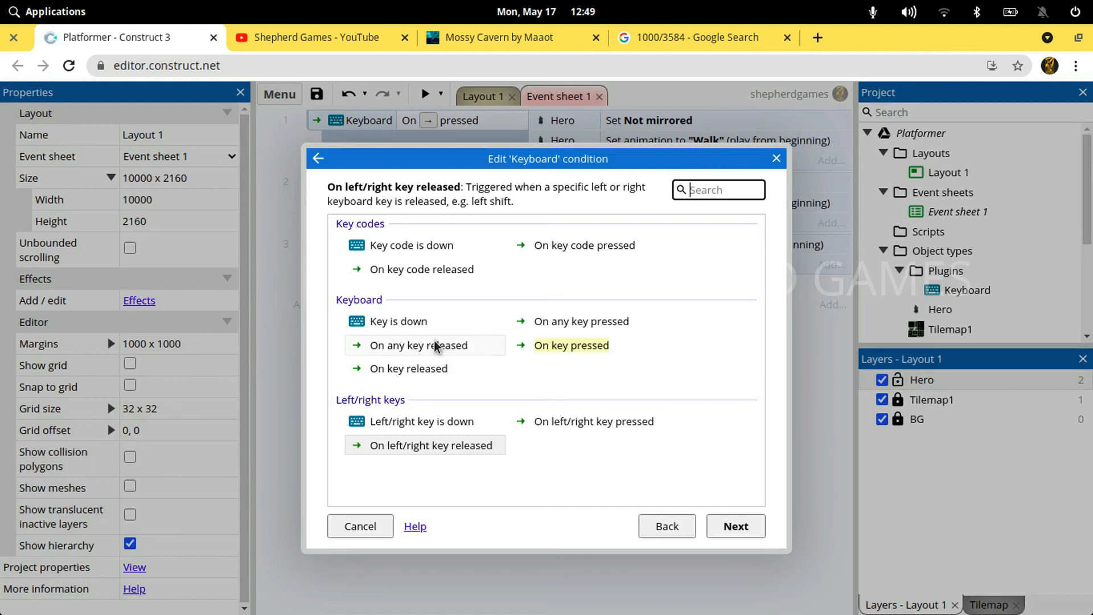
pyautogui.doubleClick(459, 346)
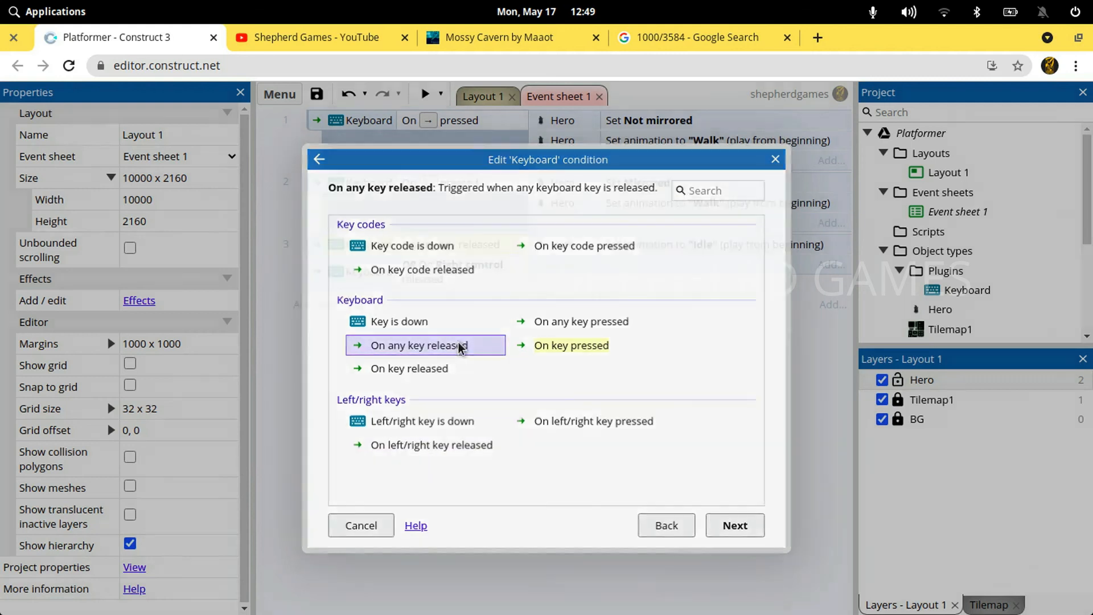
pyautogui.press('Delete')
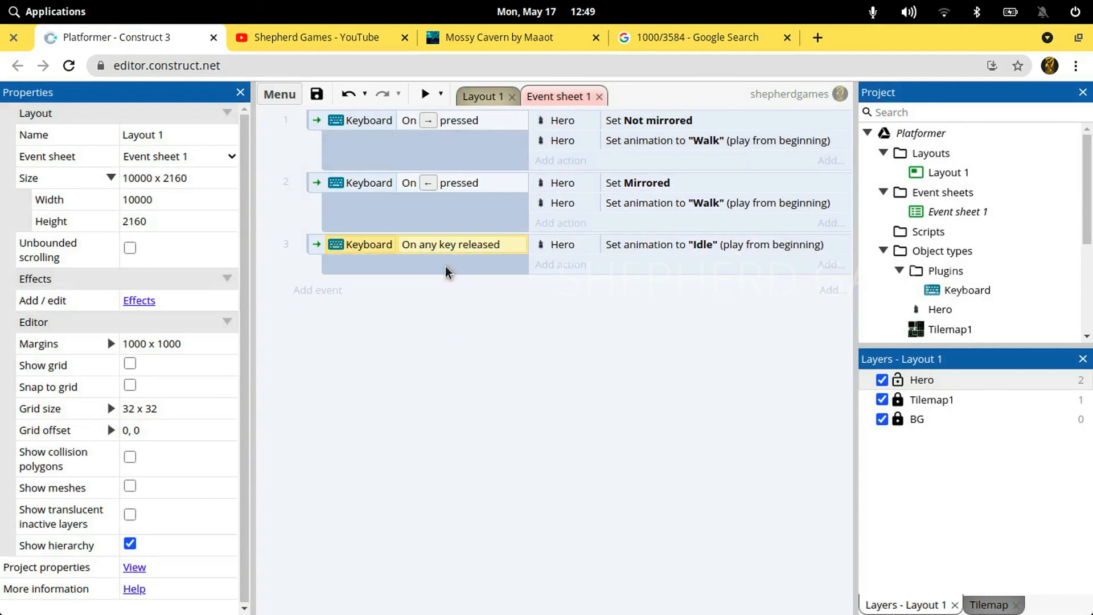
# Preview the layout in a maximized window and walk the Hero right and left to check the Walk and Idle animations
pyautogui.click(426, 95)
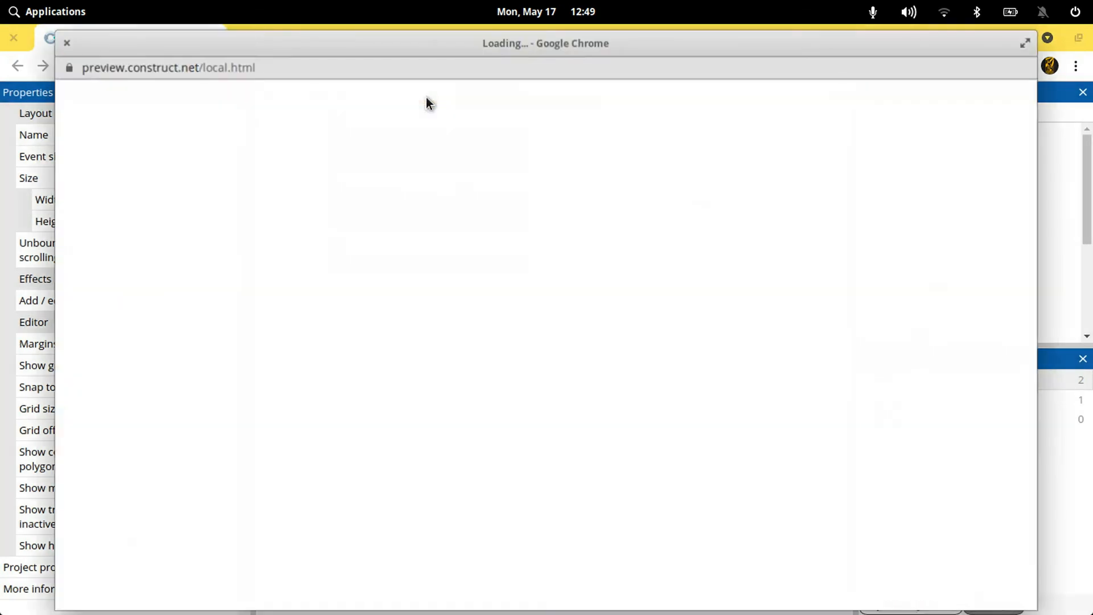
pyautogui.doubleClick(355, 49)
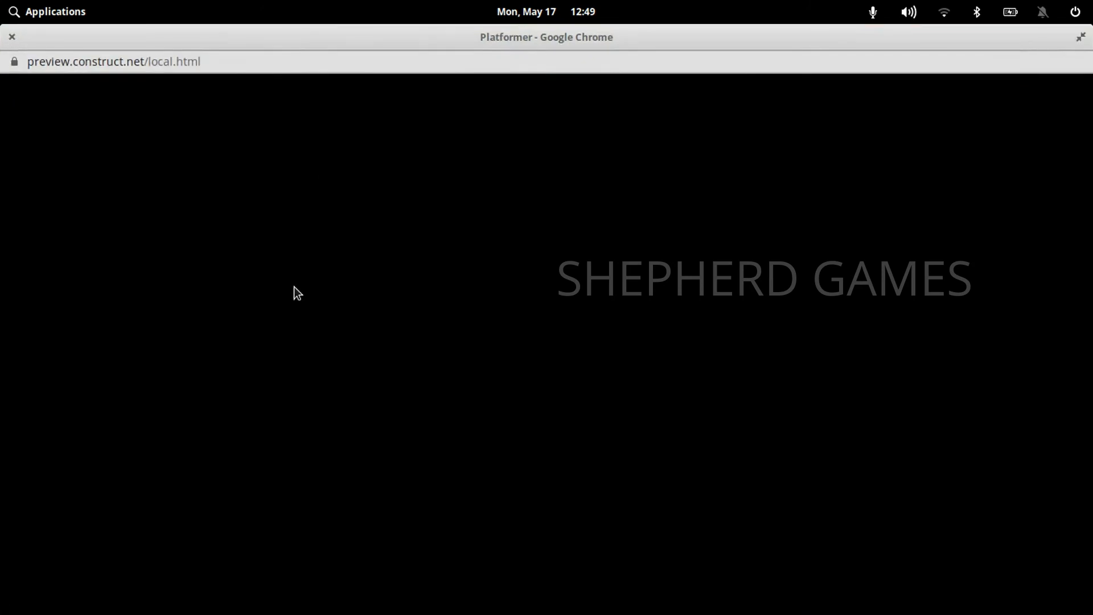
pyautogui.press('Right')
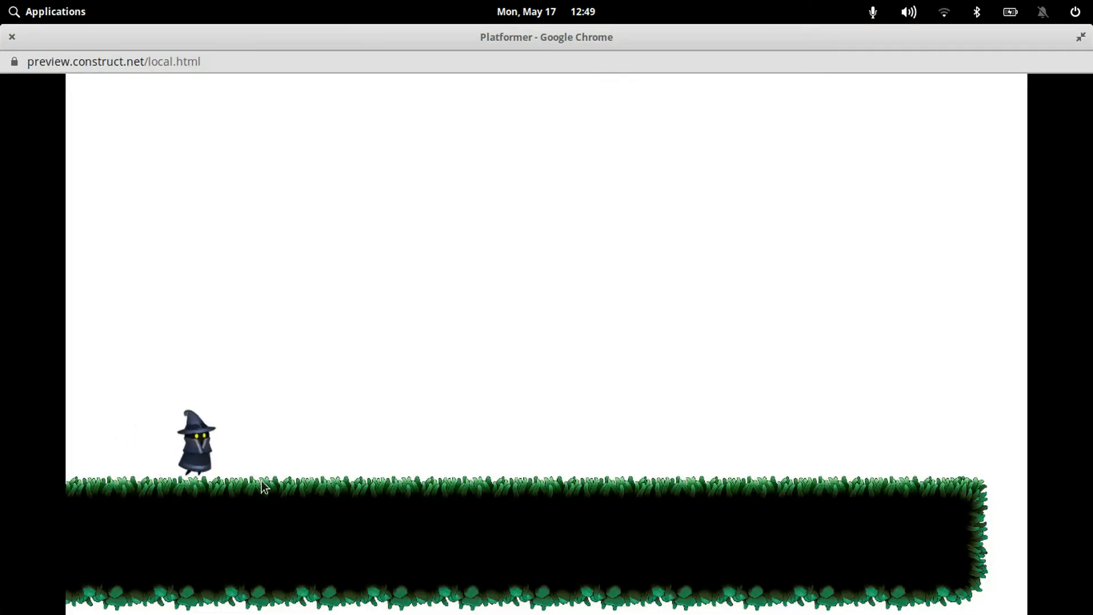
pyautogui.press('Left')
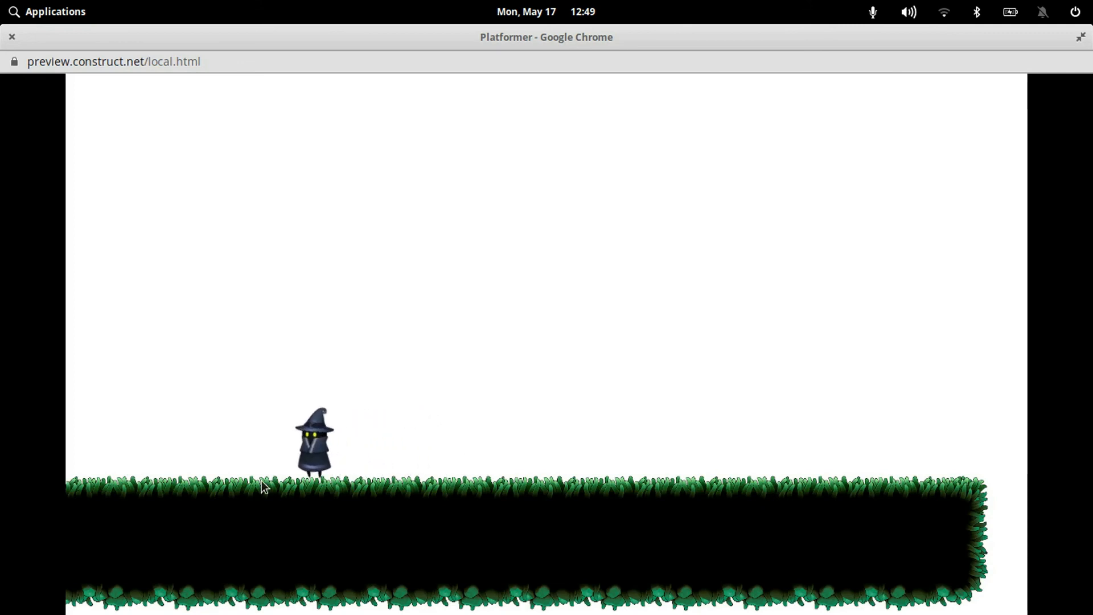
pyautogui.press('Right')
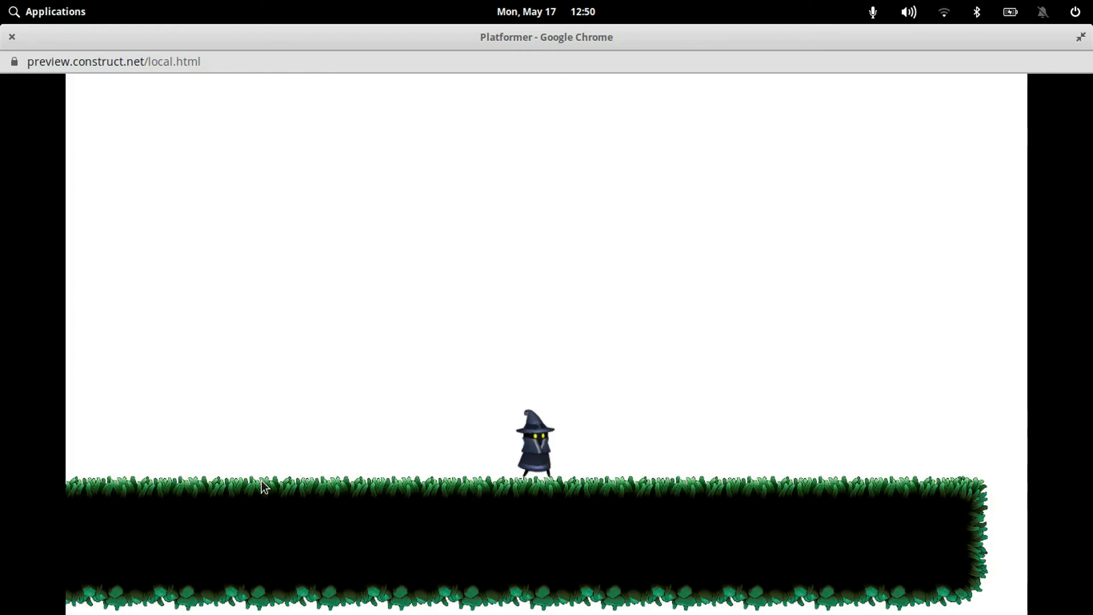
# Test the Hero's jumps in both directions in the preview, and save the project after closing it
pyautogui.press('Up')
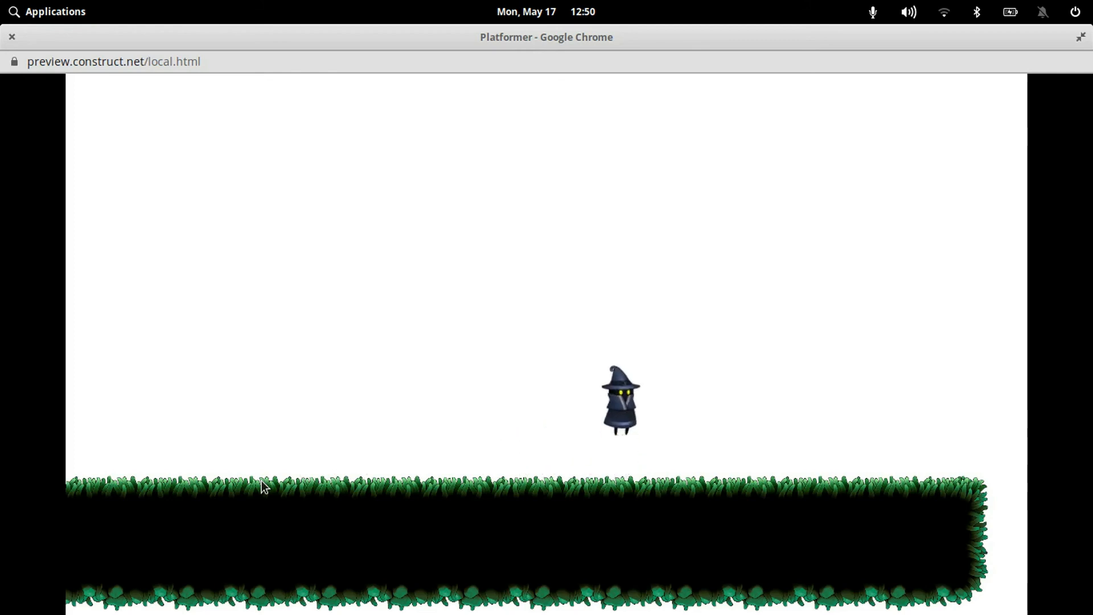
pyautogui.press('Left')
pyautogui.press('Up')
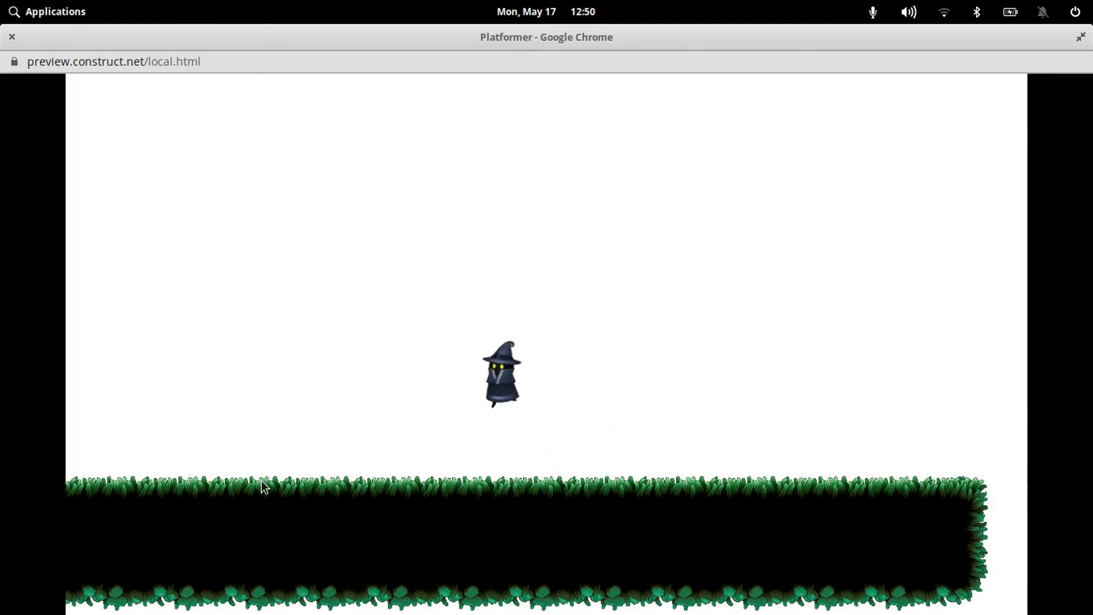
pyautogui.press('Right')
pyautogui.press('Right')
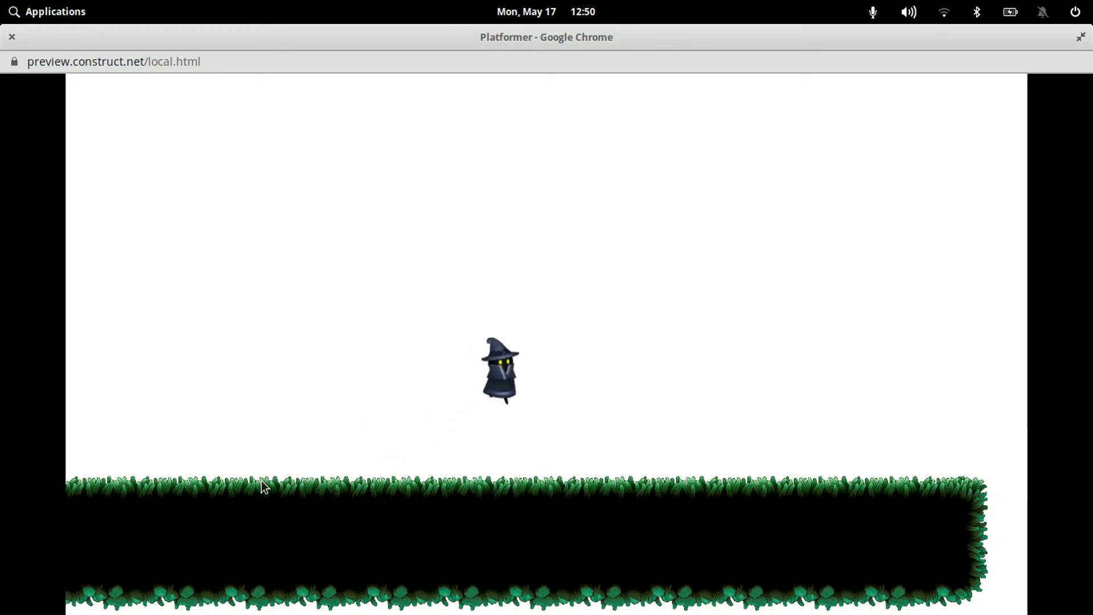
pyautogui.press('Left')
pyautogui.press('Up')
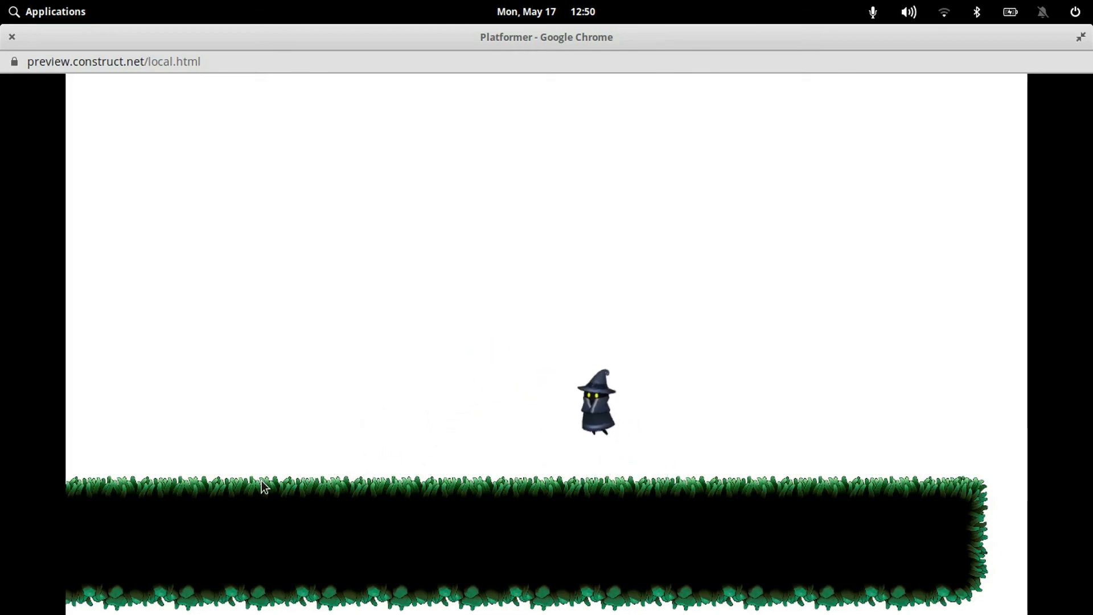
pyautogui.press('Right')
pyautogui.press('Up')
pyautogui.press('Right')
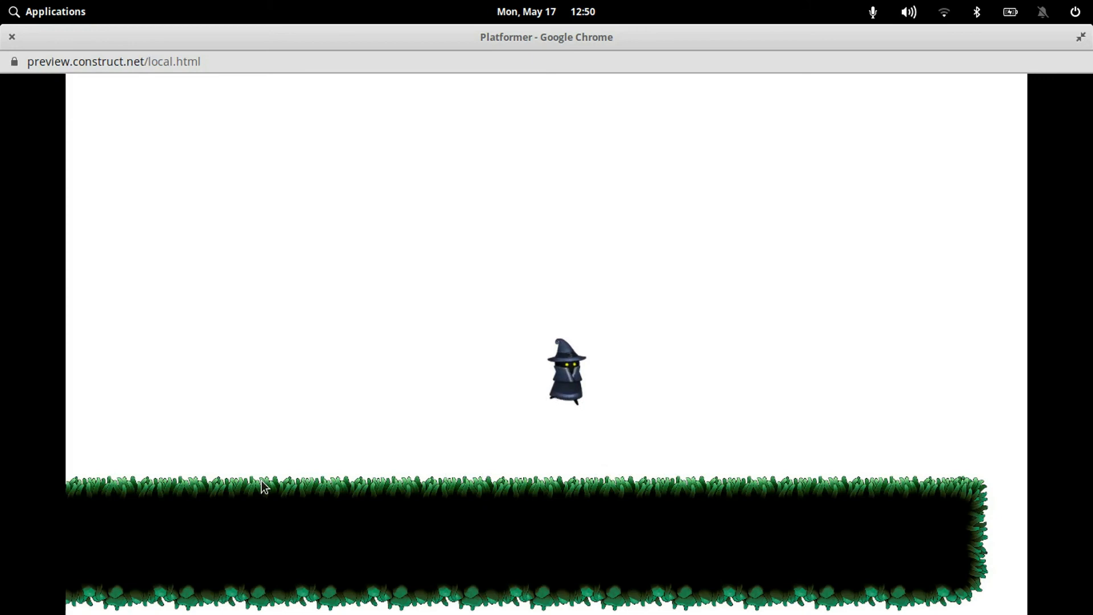
pyautogui.press('Up')
pyautogui.press('Left')
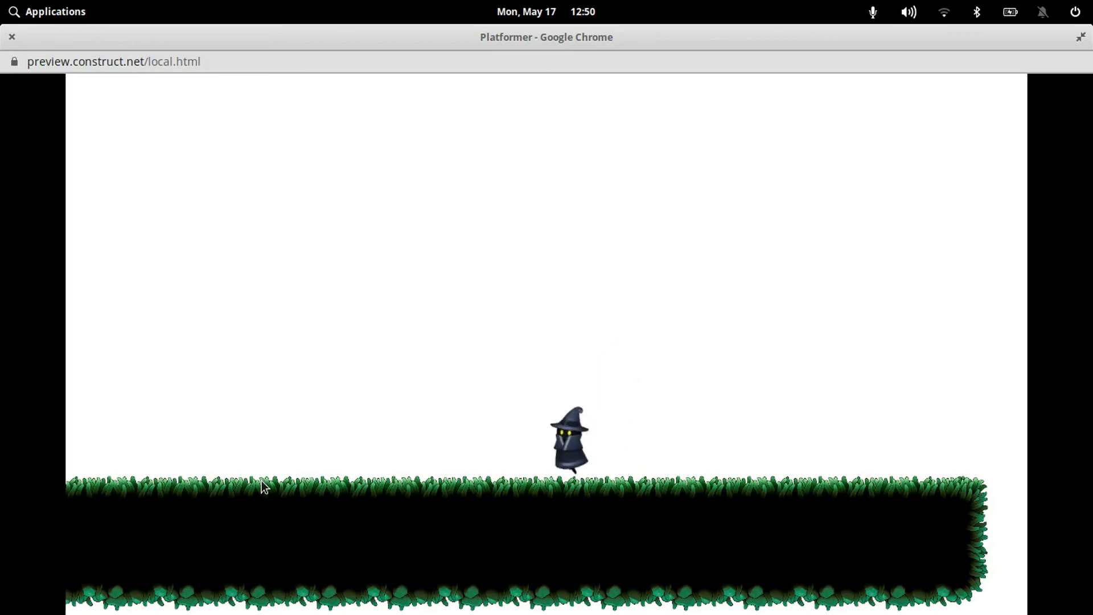
pyautogui.press('Up')
pyautogui.press('Right')
pyautogui.press('Up')
pyautogui.press('Left')
pyautogui.press('Up')
pyautogui.press('Right')
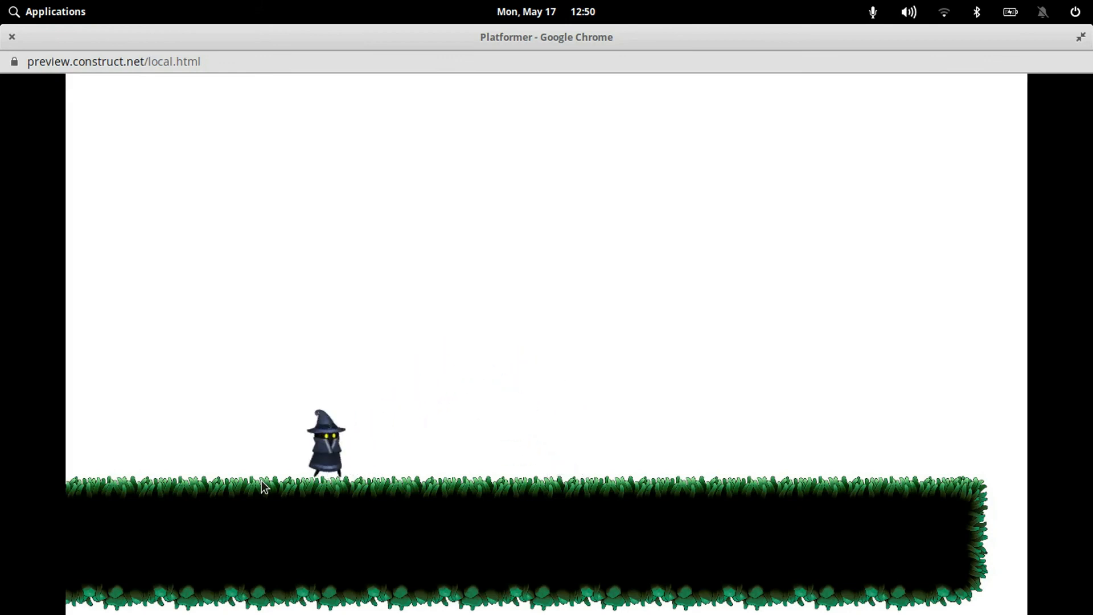
pyautogui.press('Up')
pyautogui.press('Left')
pyautogui.press('Up')
pyautogui.press('Right')
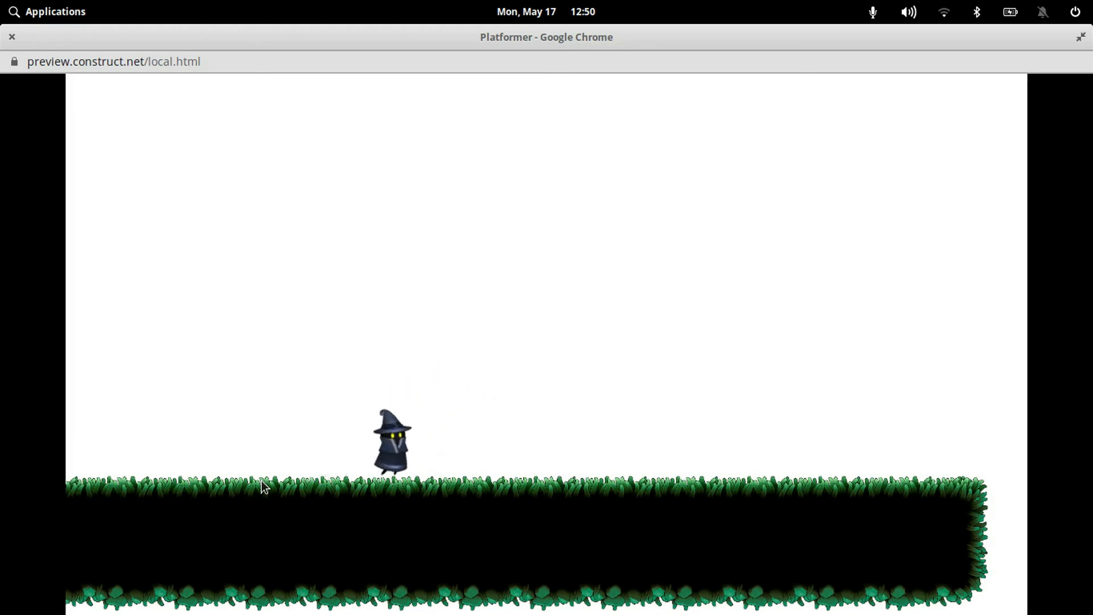
pyautogui.press('Up')
pyautogui.press('Left')
pyautogui.press('Up')
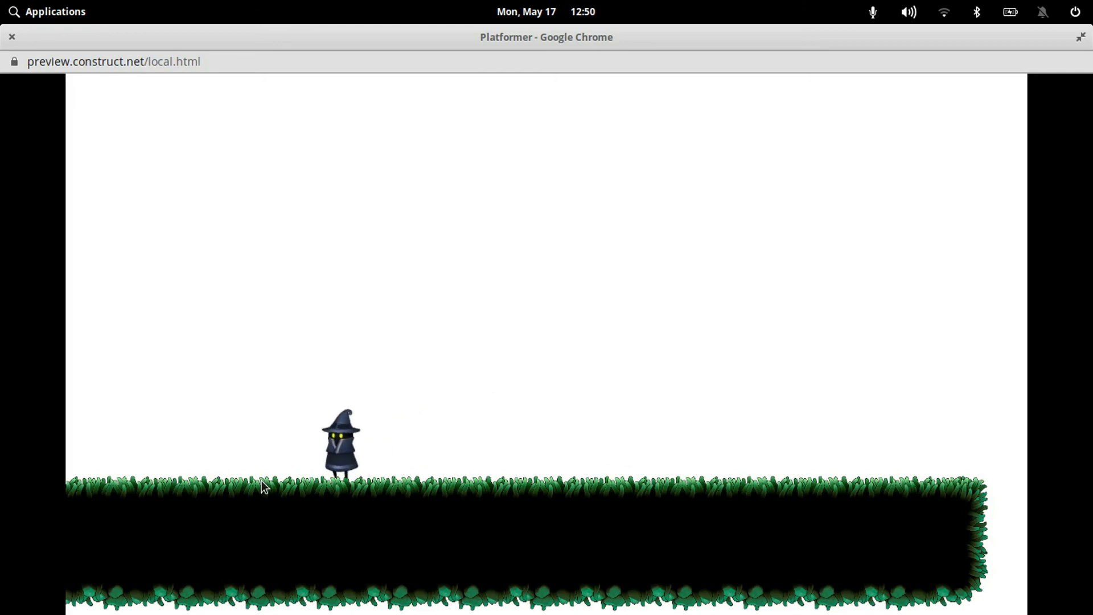
pyautogui.click(12, 37)
pyautogui.hotkey('ctrl', 's')
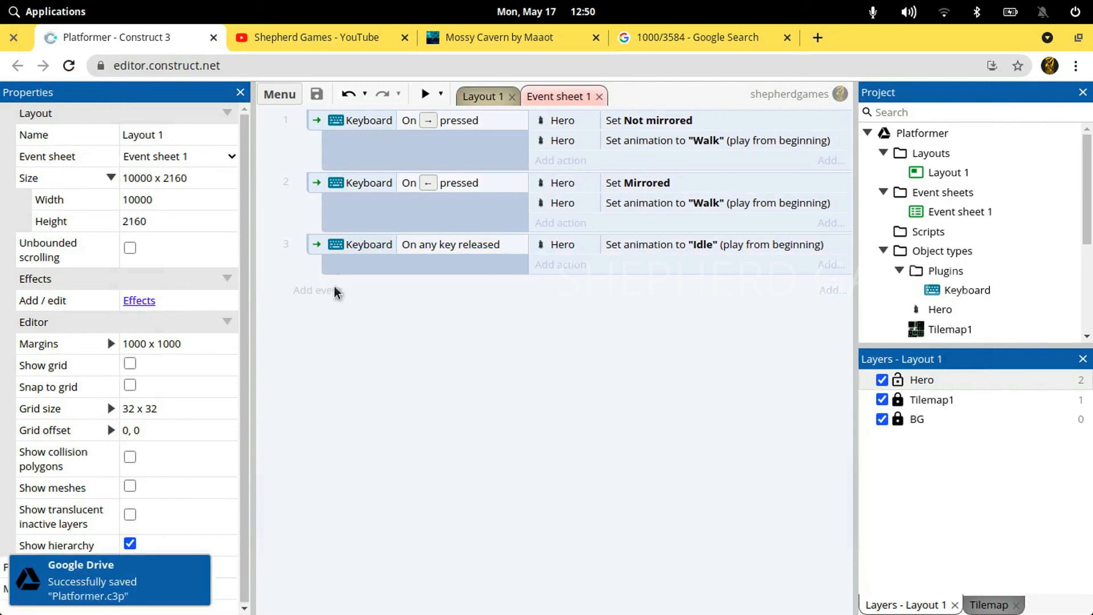
# Add a fourth event with the Hero's Platform condition Is jumping
pyautogui.click(318, 291)
pyautogui.doubleClick(514, 248)
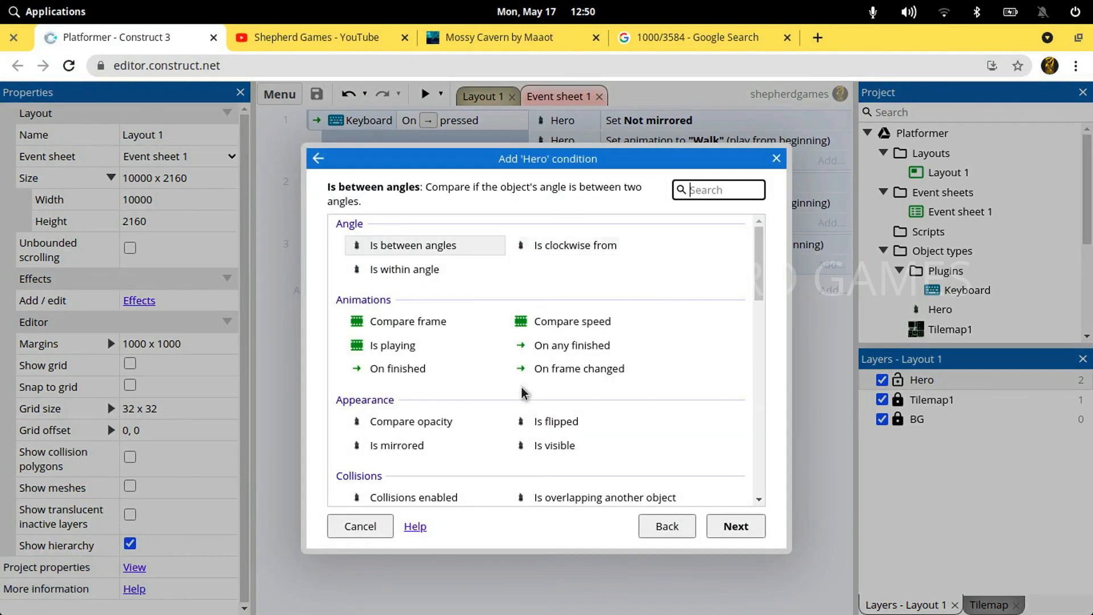
pyautogui.scroll(-15, 523, 393)
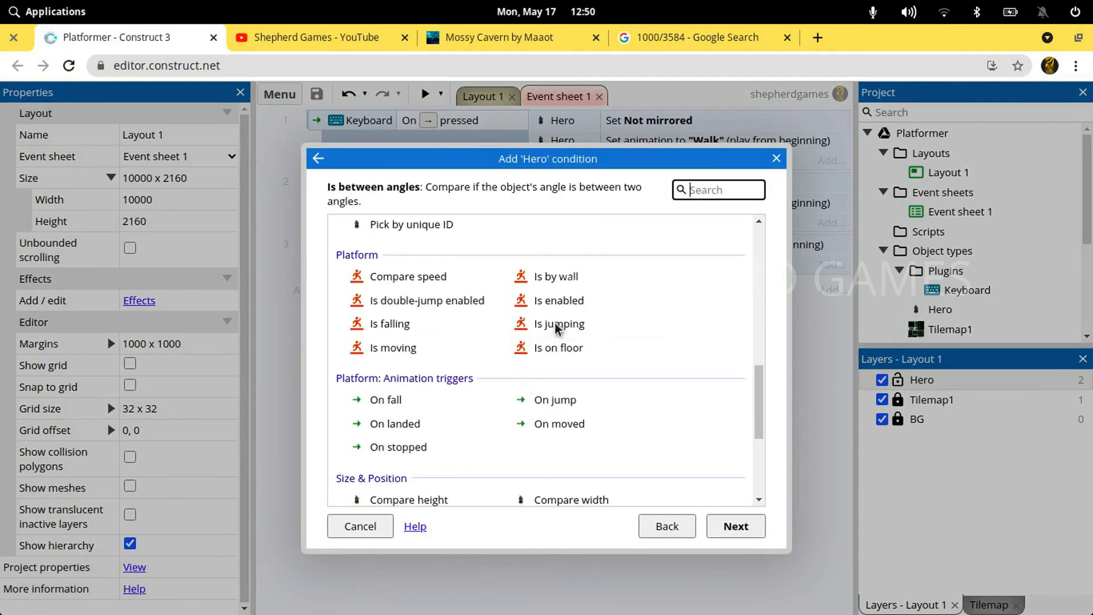
pyautogui.click(556, 324)
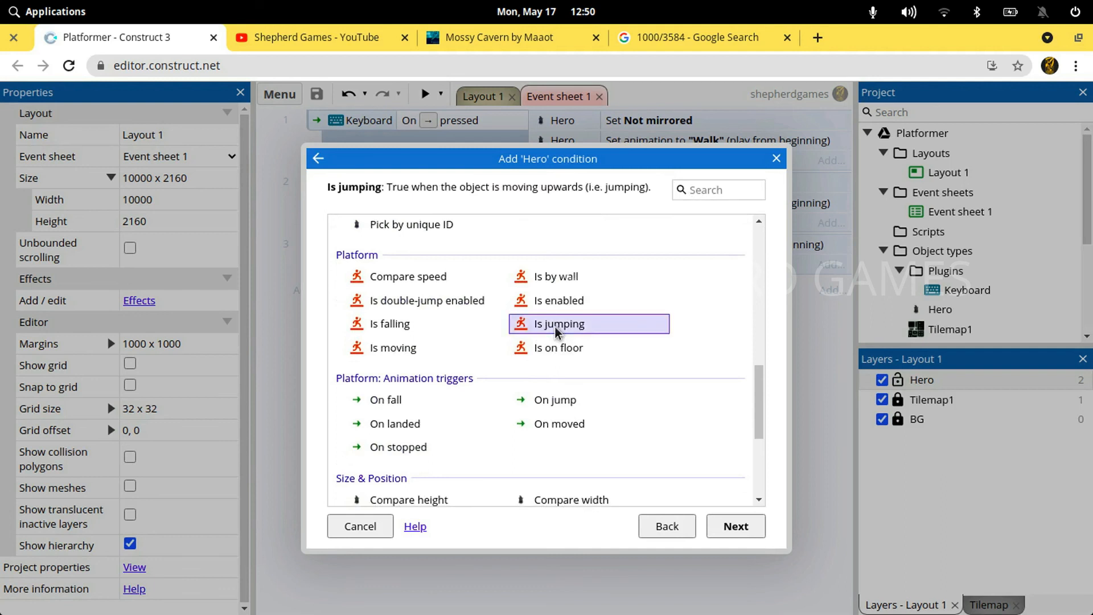
pyautogui.doubleClick(556, 326)
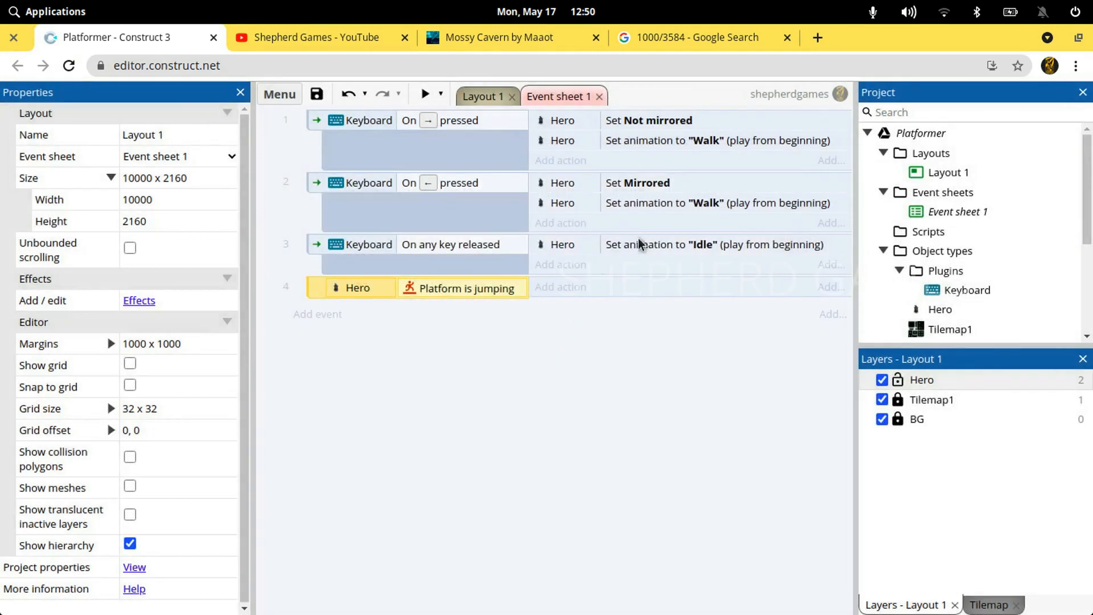
# Copy the Set animation to "Walk" action from the second event into the Platform is jumping event
pyautogui.click(686, 208)
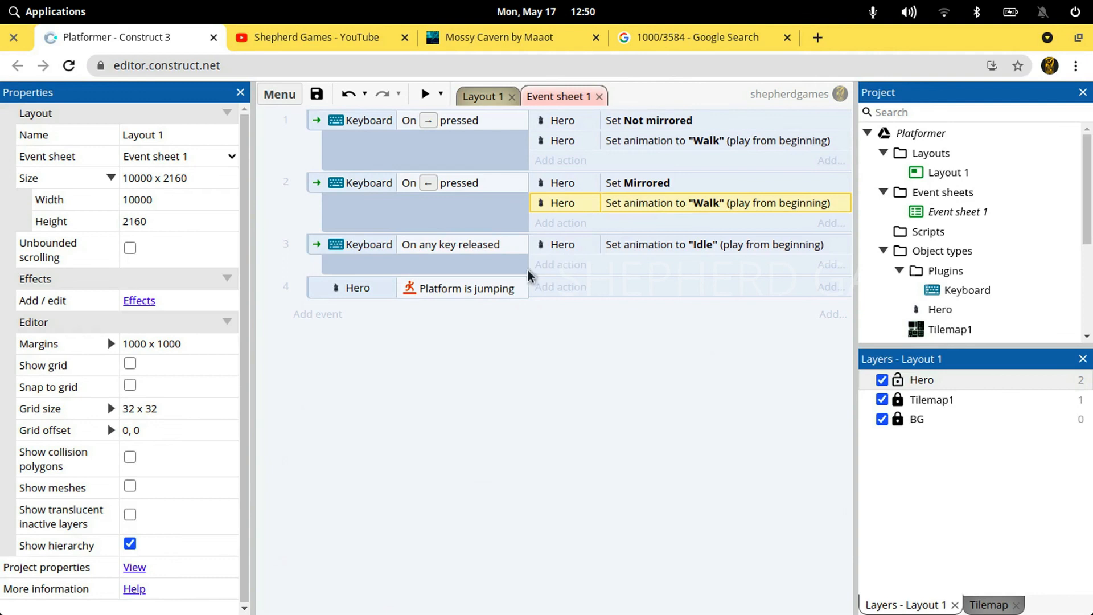
pyautogui.click(491, 292)
pyautogui.hotkey('ctrl', 'v')
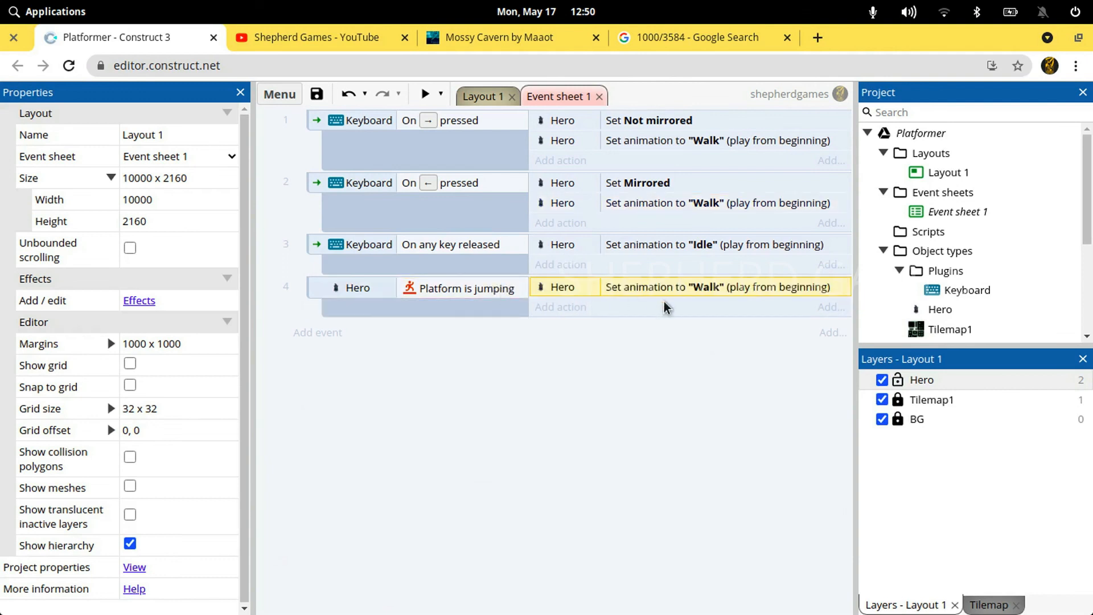
pyautogui.doubleClick(679, 291)
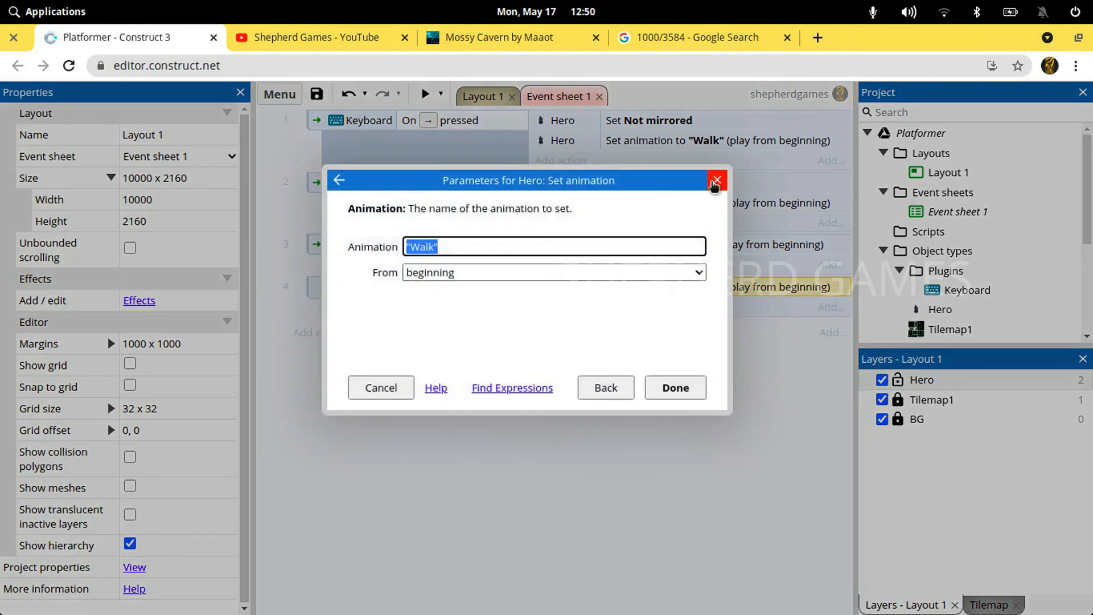
pyautogui.press('Escape')
# Add a new animation named Jump to the Hero sprite in Layout 1
pyautogui.click(481, 98)
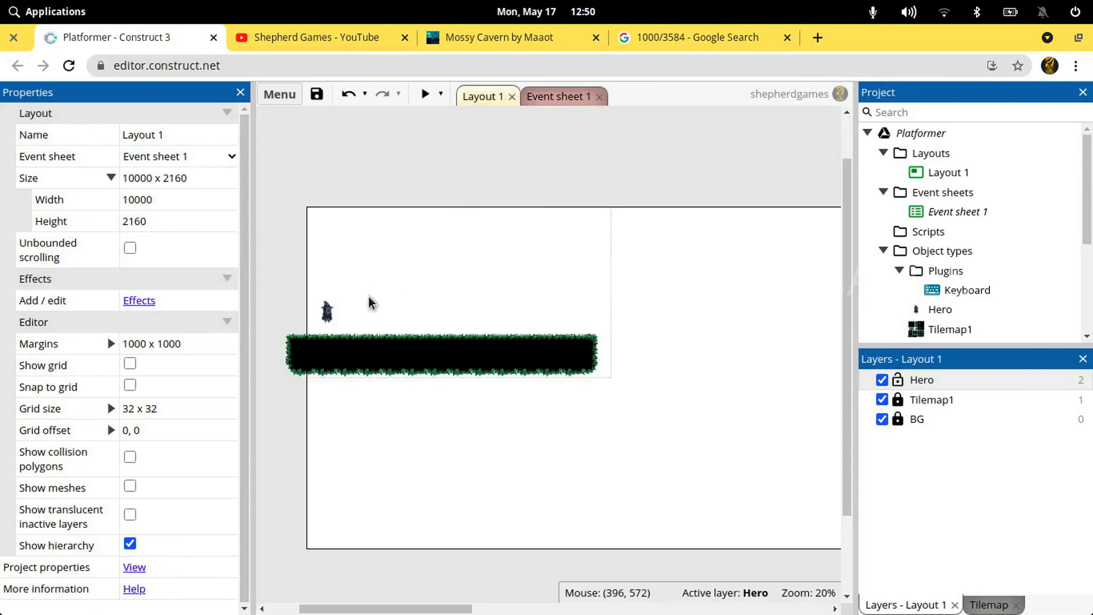
pyautogui.click(330, 317)
pyautogui.doubleClick(331, 319)
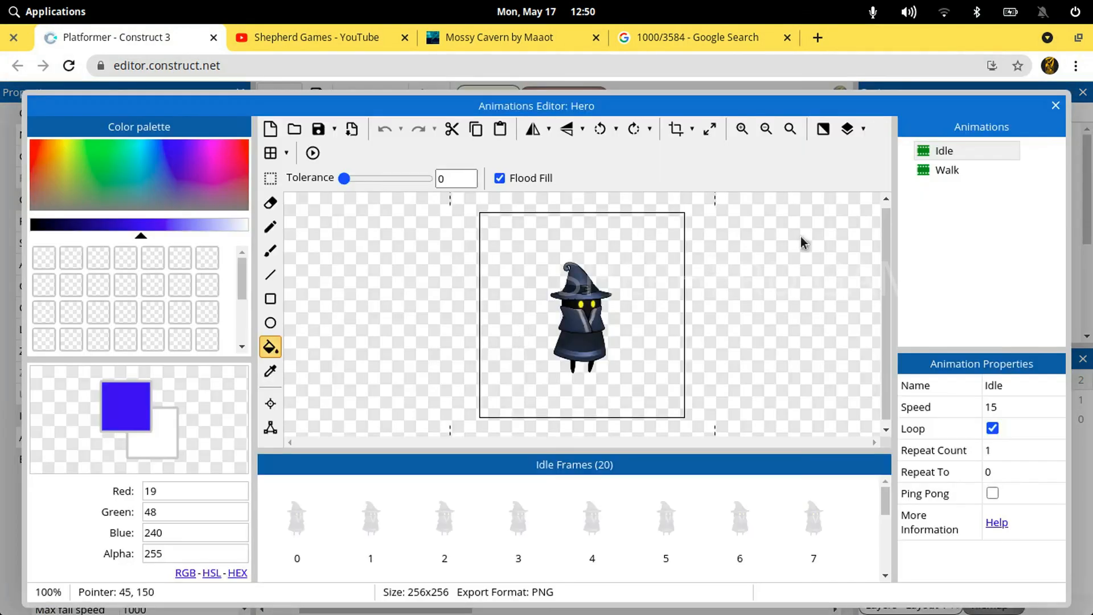
pyautogui.rightClick(948, 208)
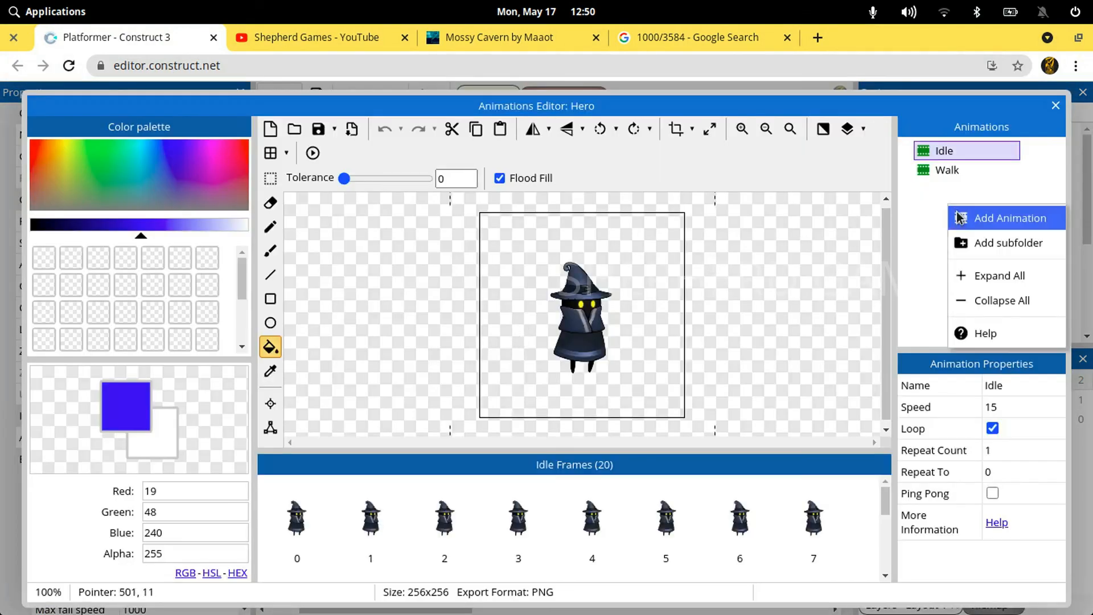
pyautogui.click(959, 218)
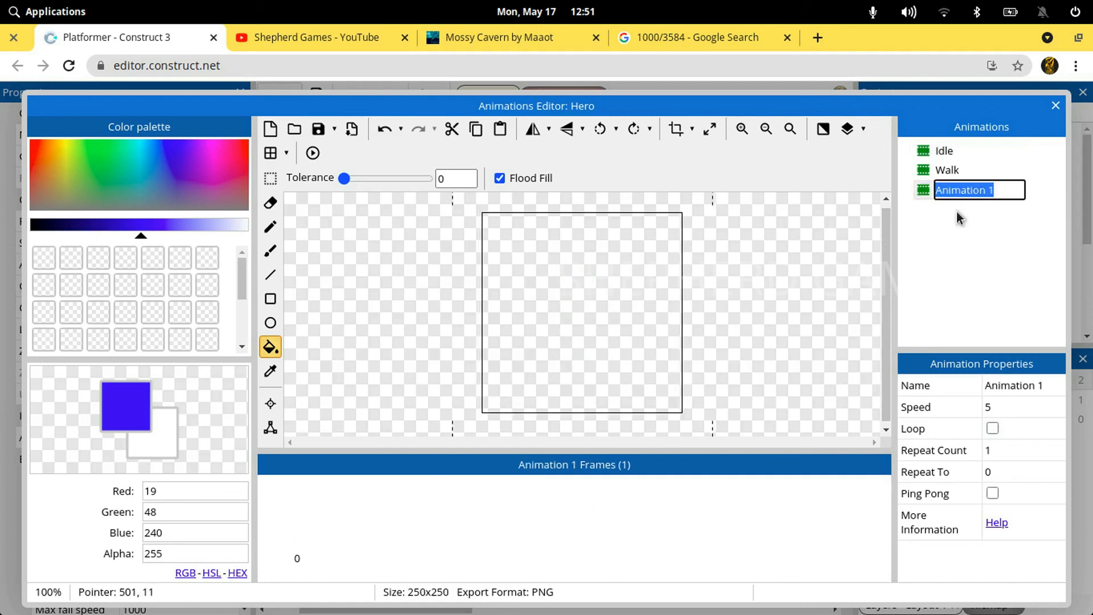
pyautogui.write('Jump')
pyautogui.press('Return')
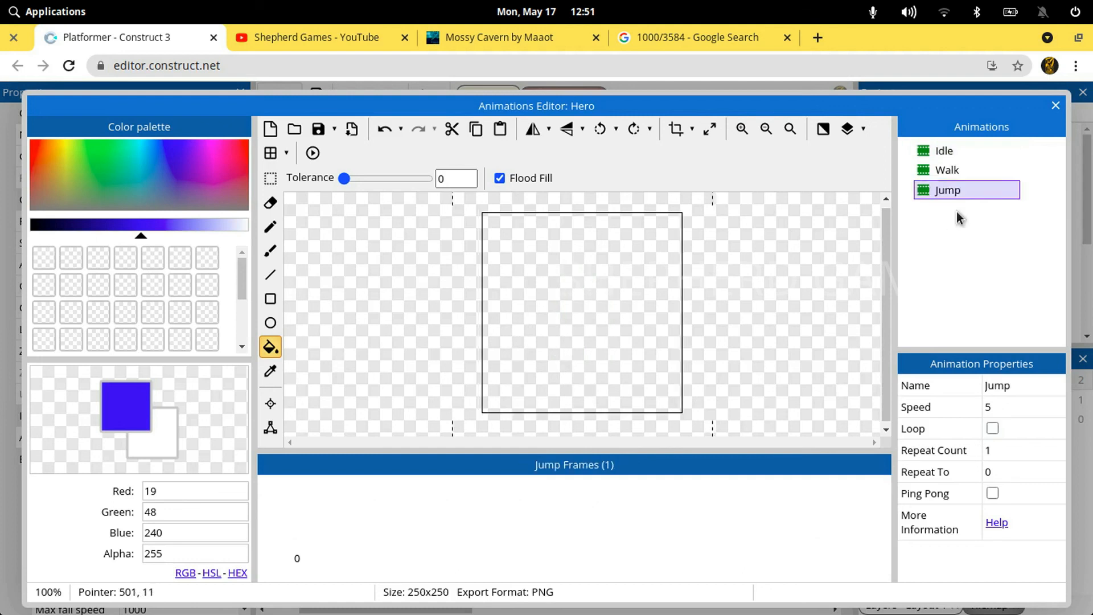
# Load CharaWizardJump_00000.png through CharaWizardJump_00007.png from the 2BlueWizardJump folder as the Jump animation's frames
pyautogui.click(295, 130)
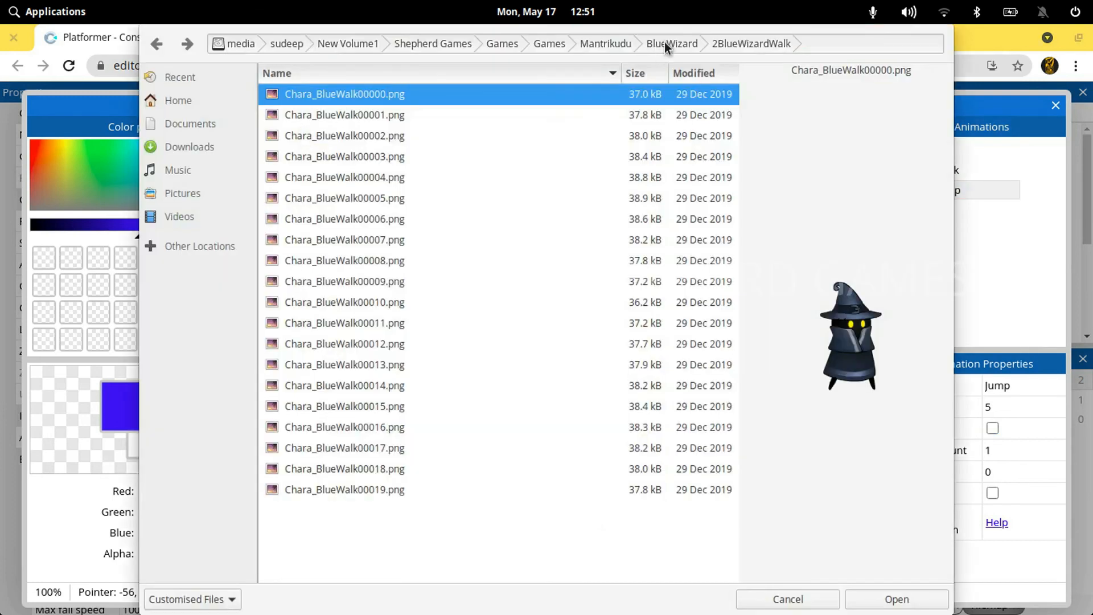
pyautogui.click(667, 46)
pyautogui.doubleClick(340, 117)
pyautogui.click(344, 155)
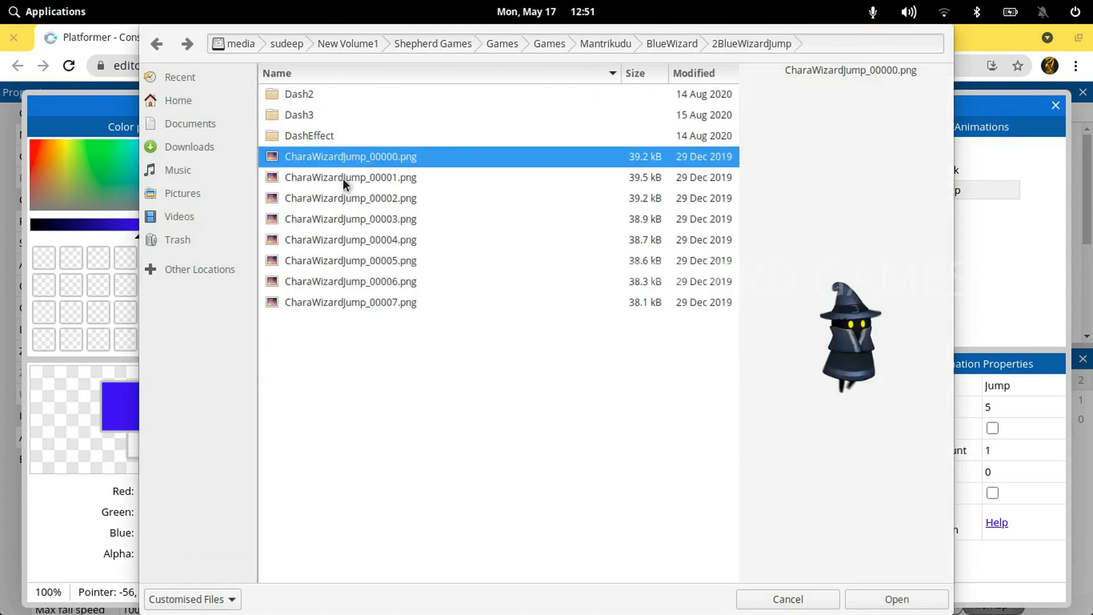
pyautogui.keyDown('shift'); pyautogui.click(350, 302); pyautogui.keyUp('shift')
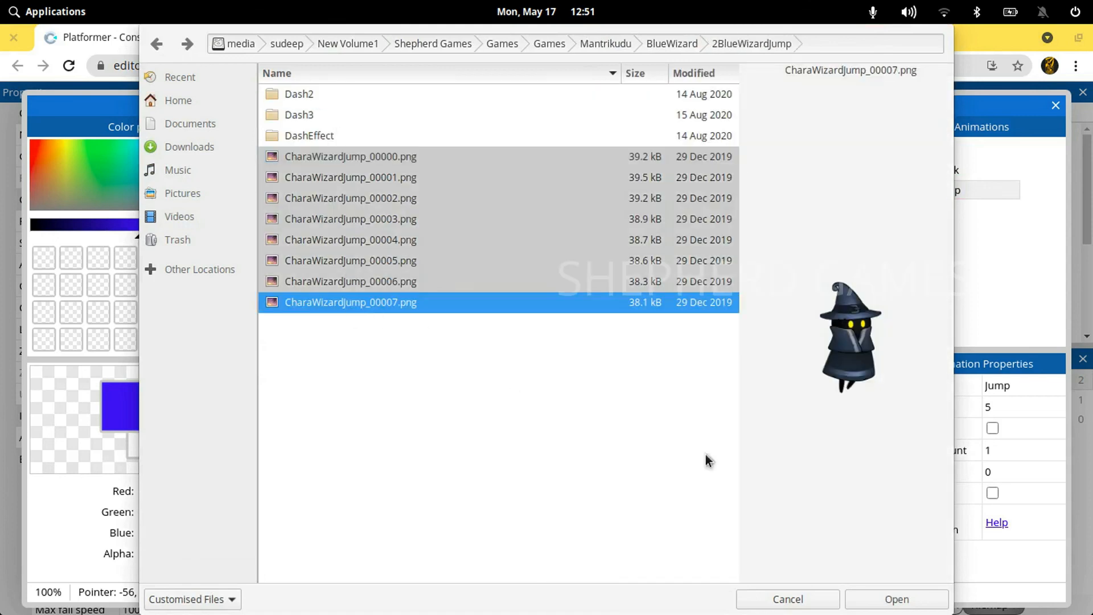
pyautogui.click(886, 604)
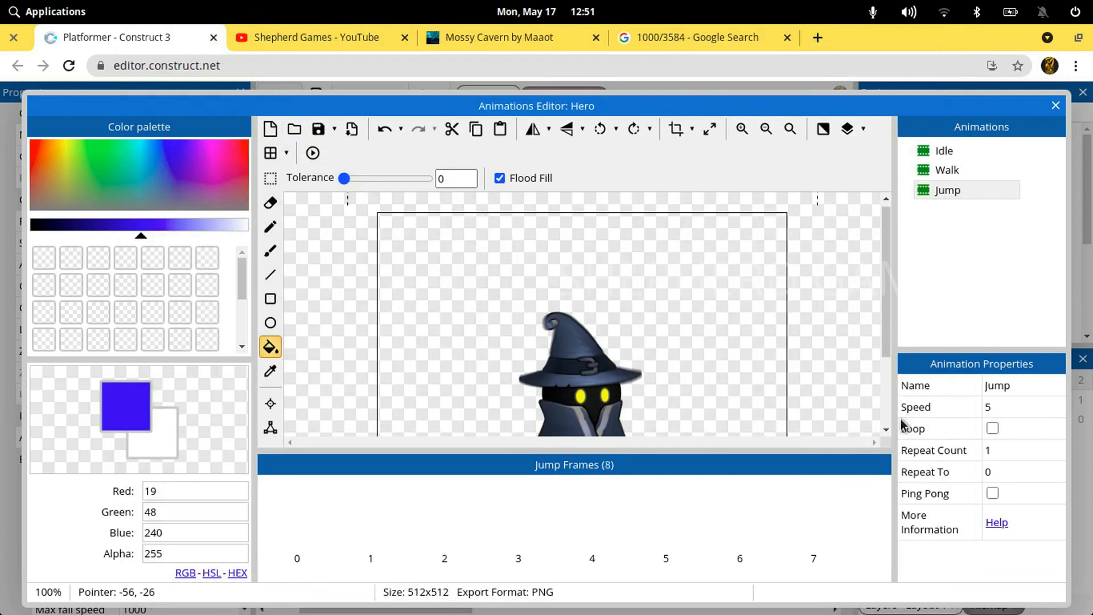
# Resize all Jump frames to 256 x 256 pixels with Stretch, and set the animation's speed to 15
pyautogui.click(708, 128)
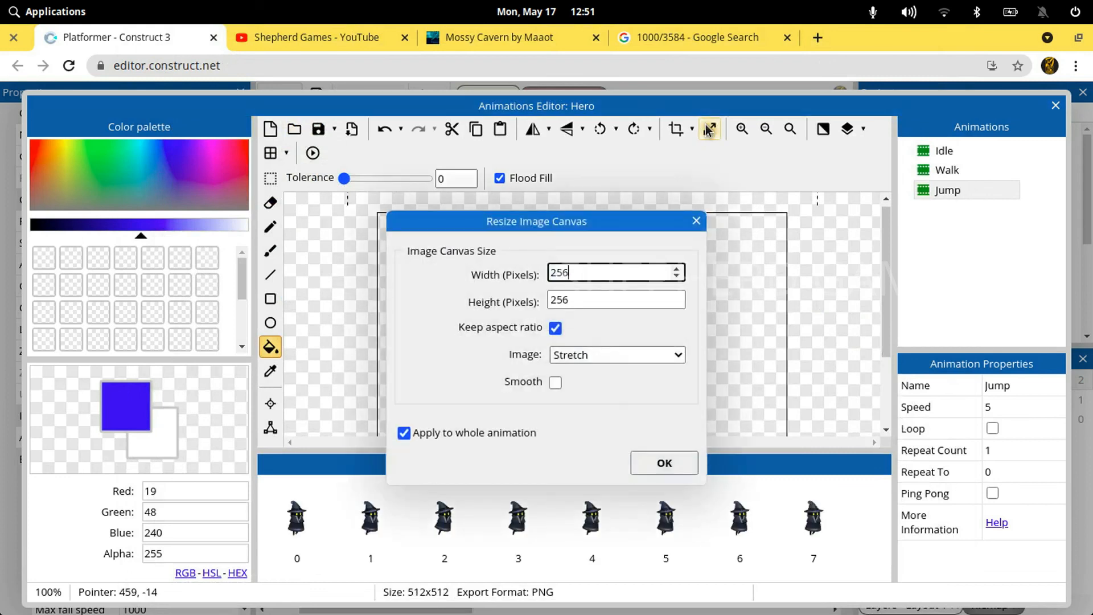
pyautogui.press('Return')
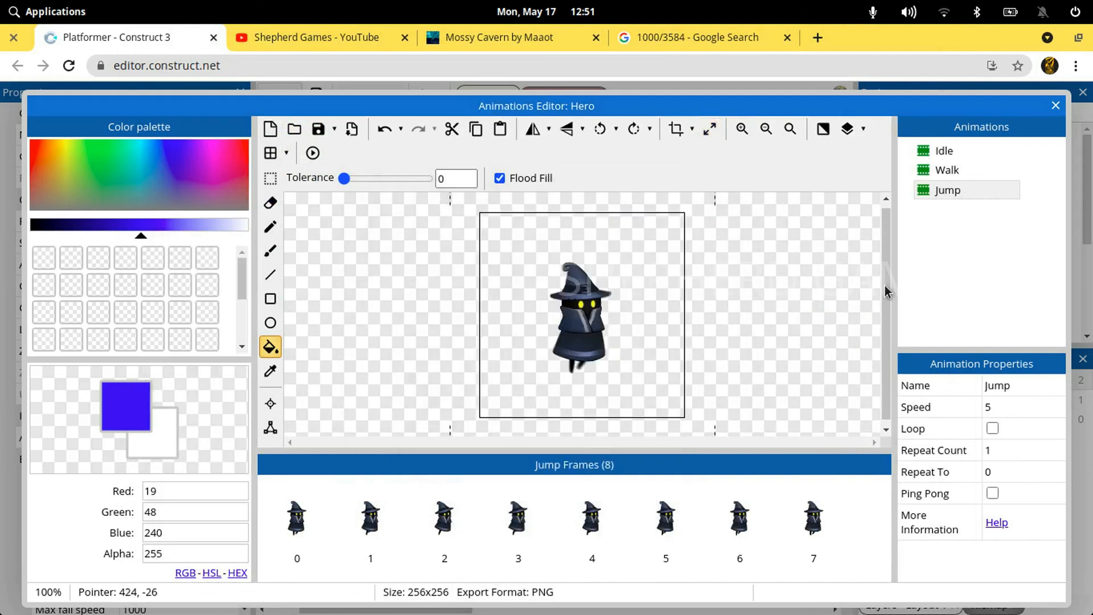
pyautogui.click(1000, 408)
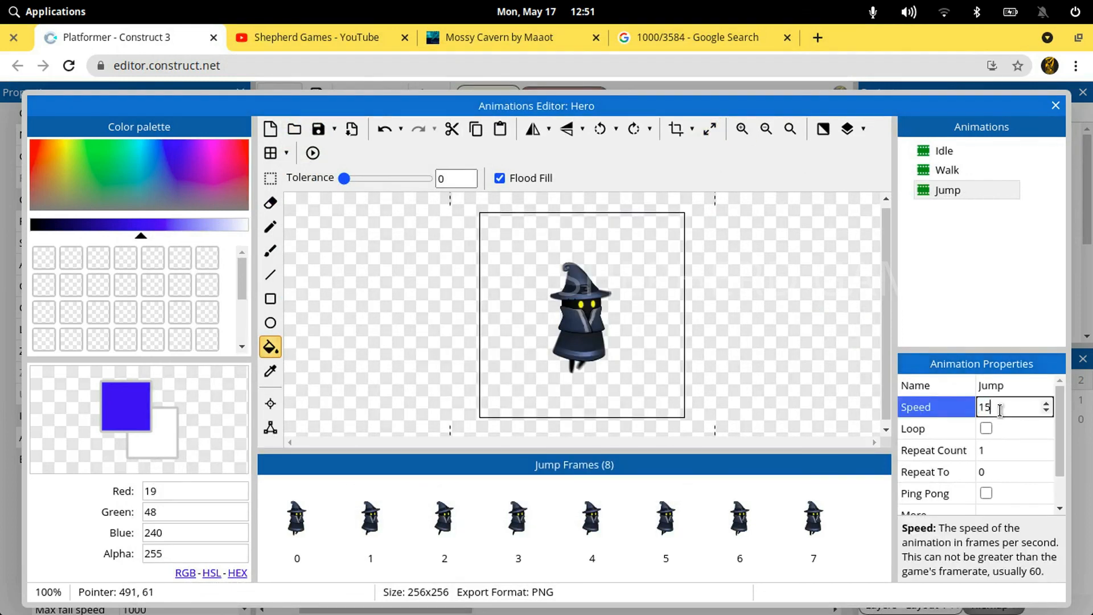
pyautogui.press('Tab')
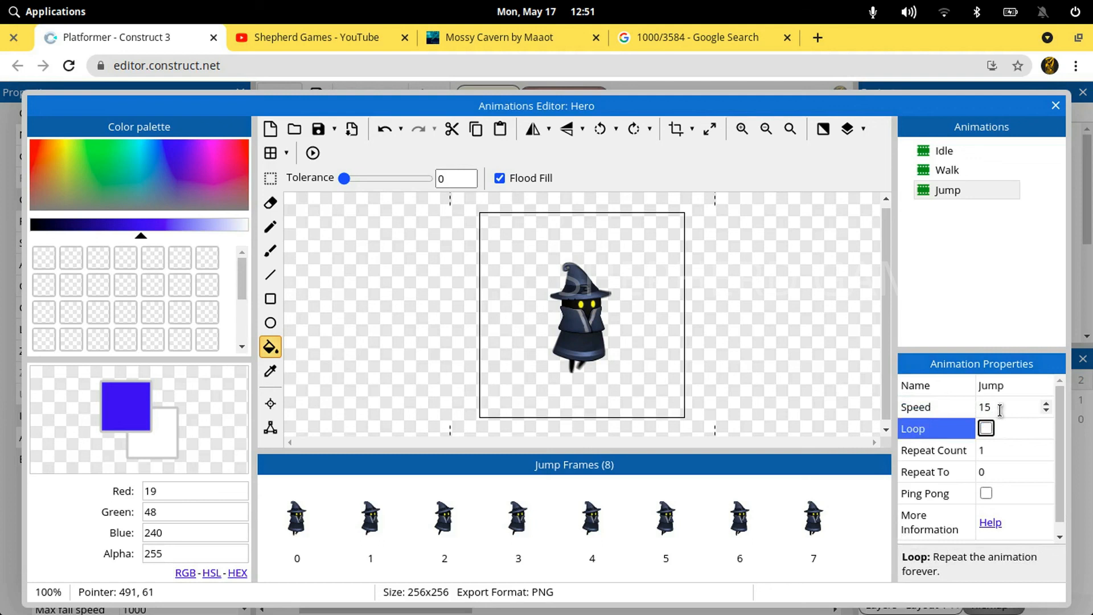
pyautogui.click(955, 294)
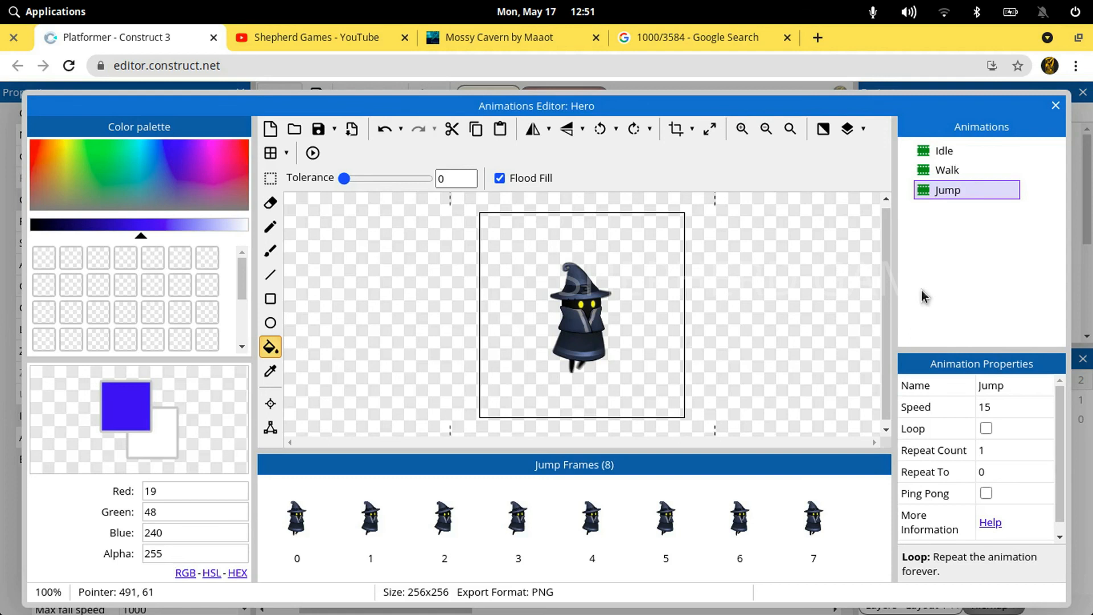
# Preview the Jump animation, replay it, and close the preview and the Animations Editor
pyautogui.rightClick(922, 207)
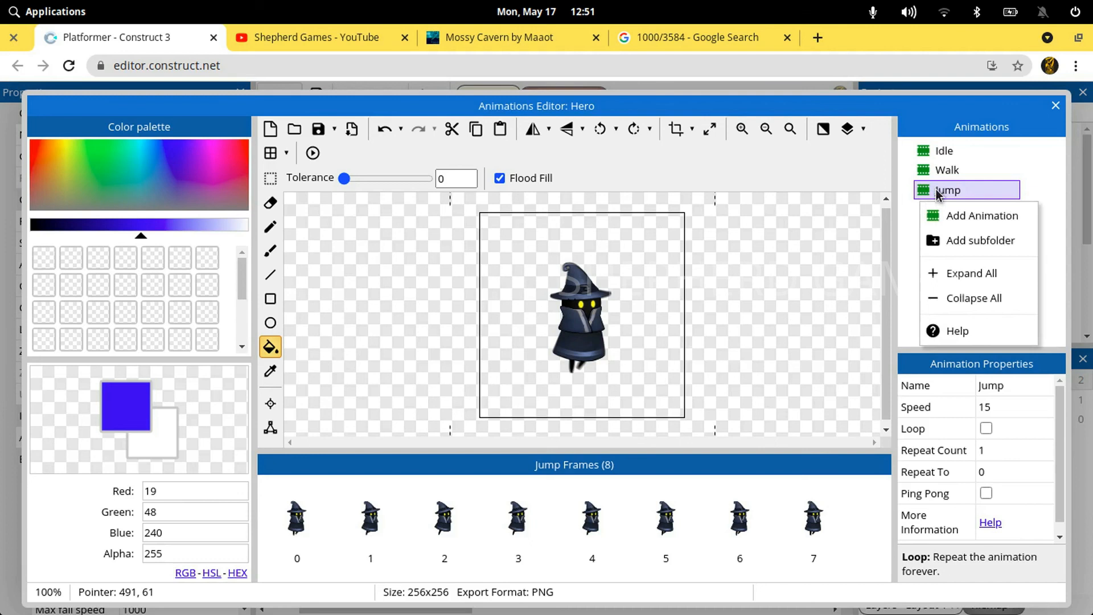
pyautogui.rightClick(936, 194)
pyautogui.click(970, 278)
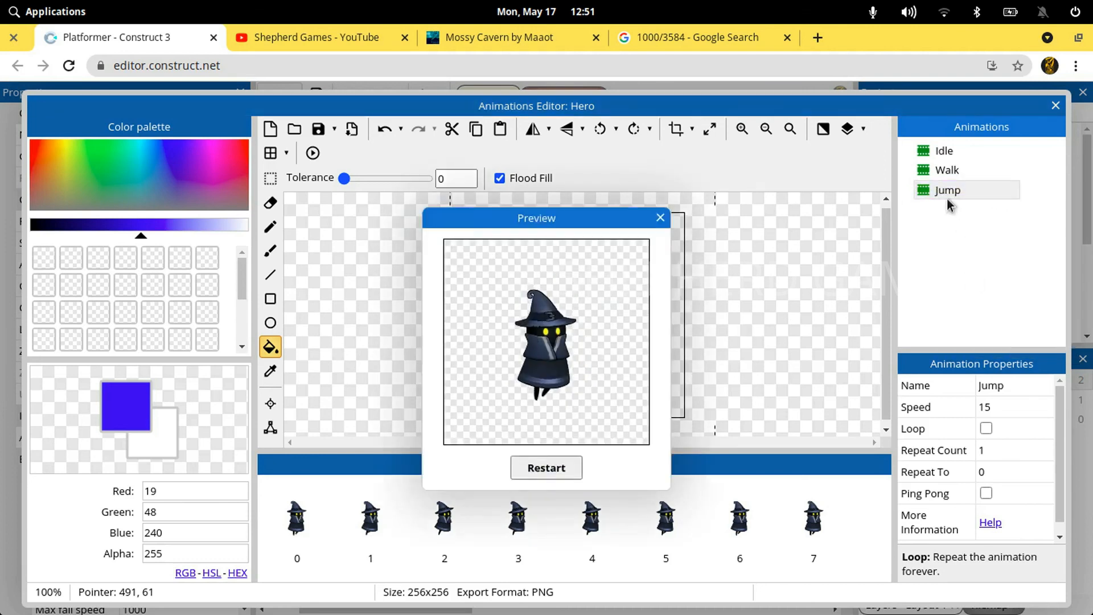
pyautogui.click(560, 468)
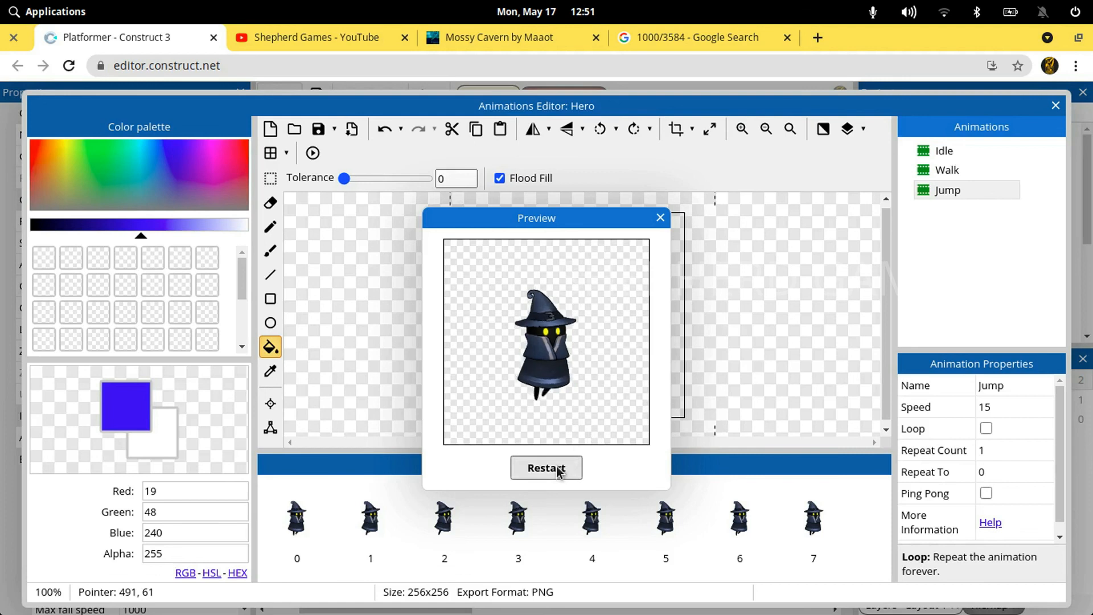
pyautogui.click(558, 470)
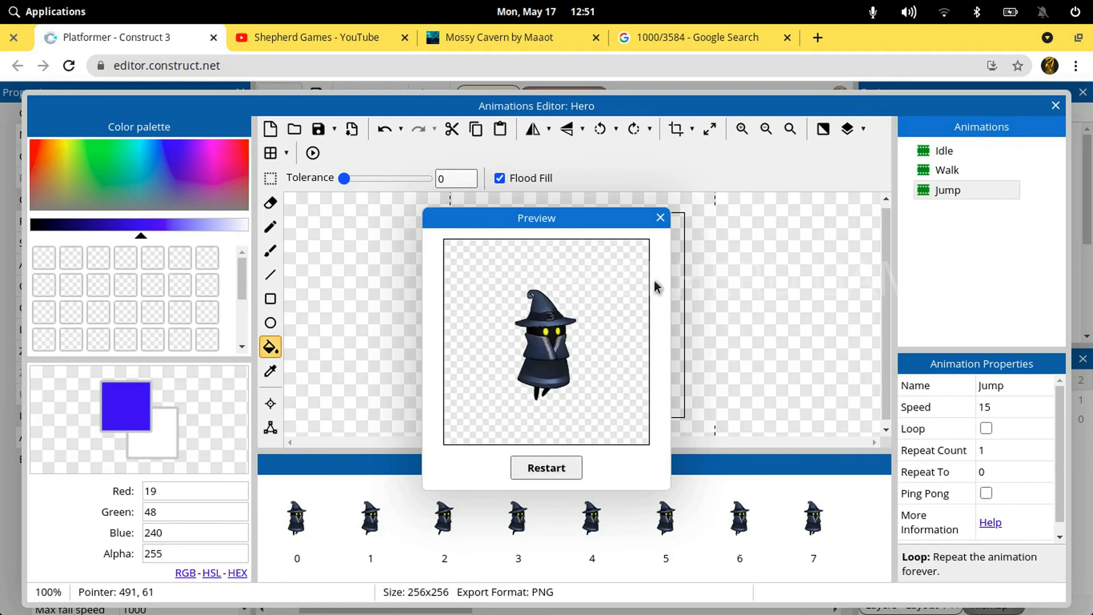
pyautogui.click(659, 220)
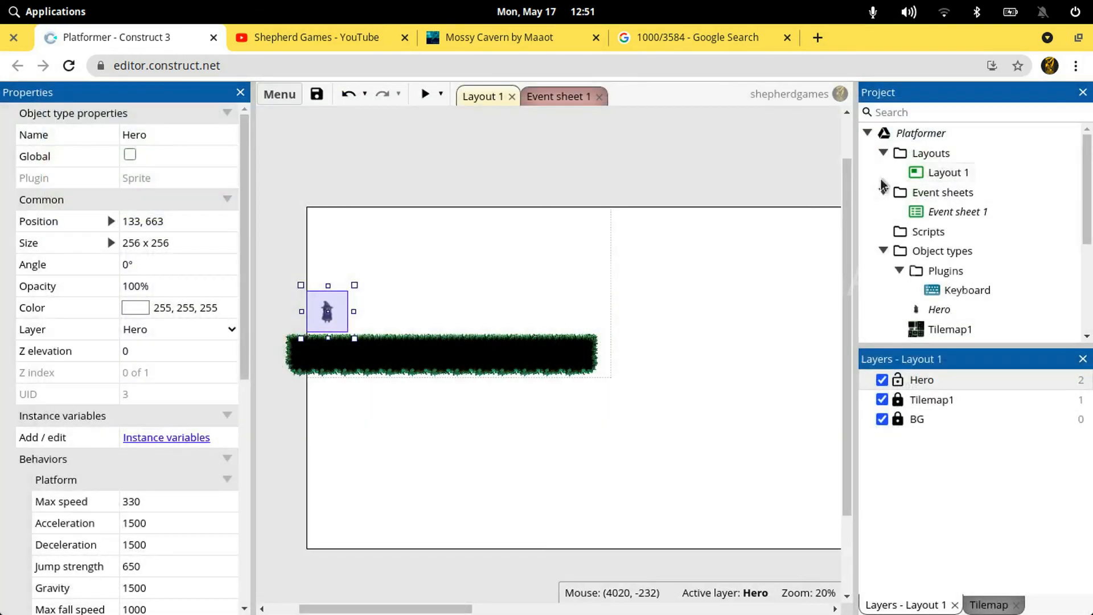
# Save the project, and change the Set animation action of the Platform is jumping event to "Jump" in Event sheet 1
pyautogui.click(613, 178)
pyautogui.hotkey('ctrl', 's')
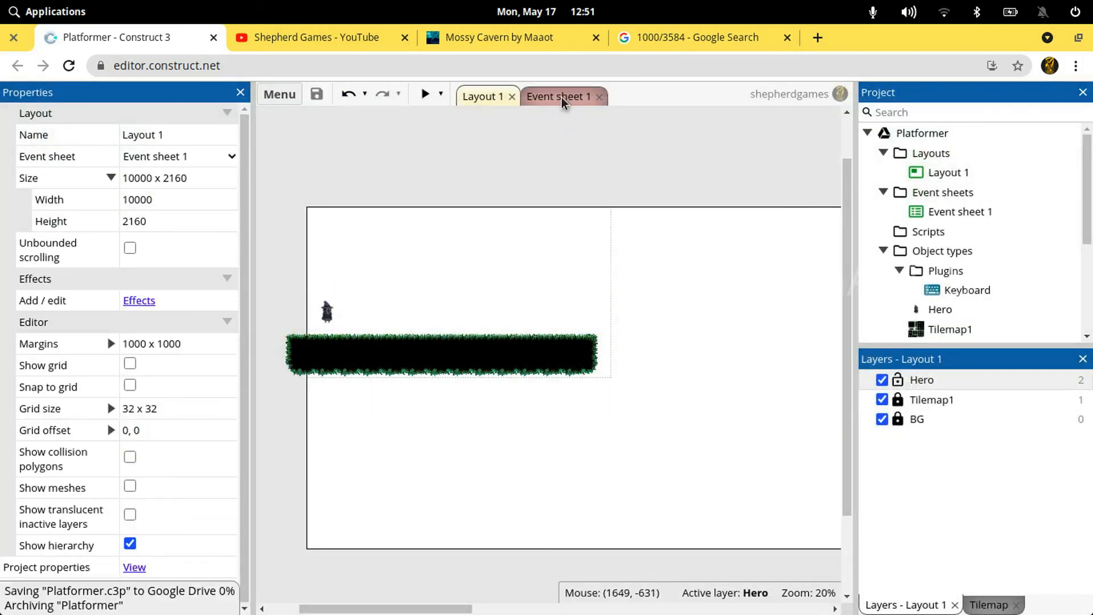
pyautogui.click(561, 103)
pyautogui.click(545, 405)
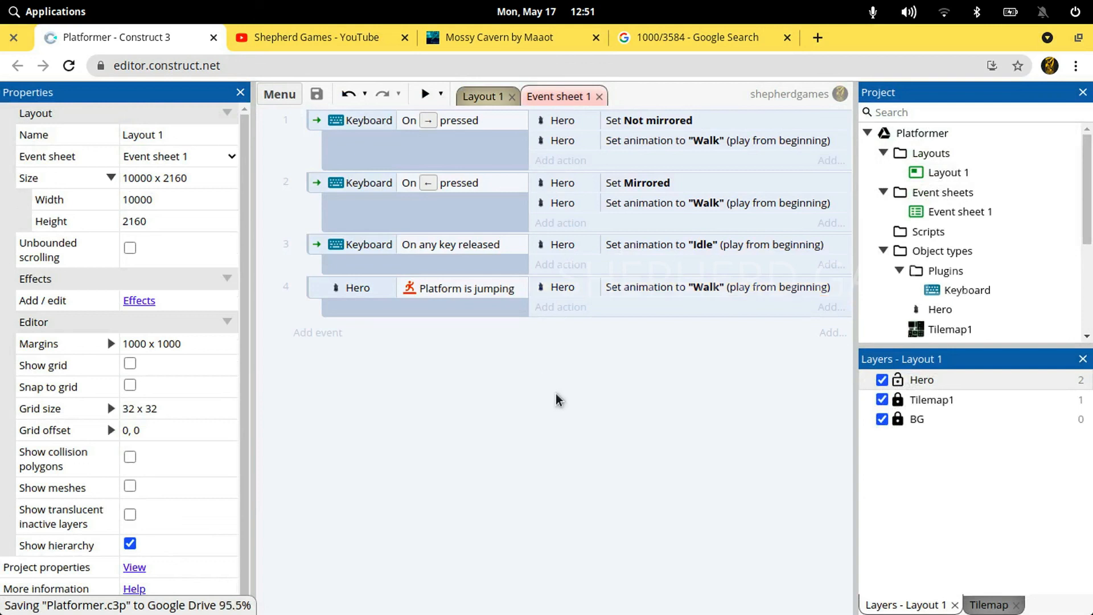
pyautogui.doubleClick(715, 293)
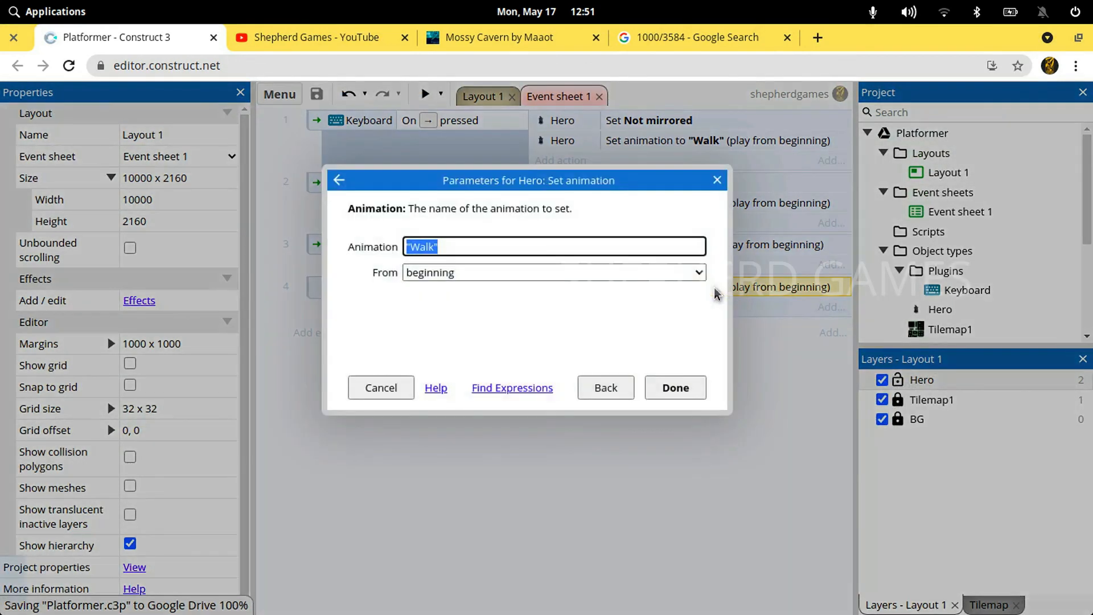
pyautogui.write('"')
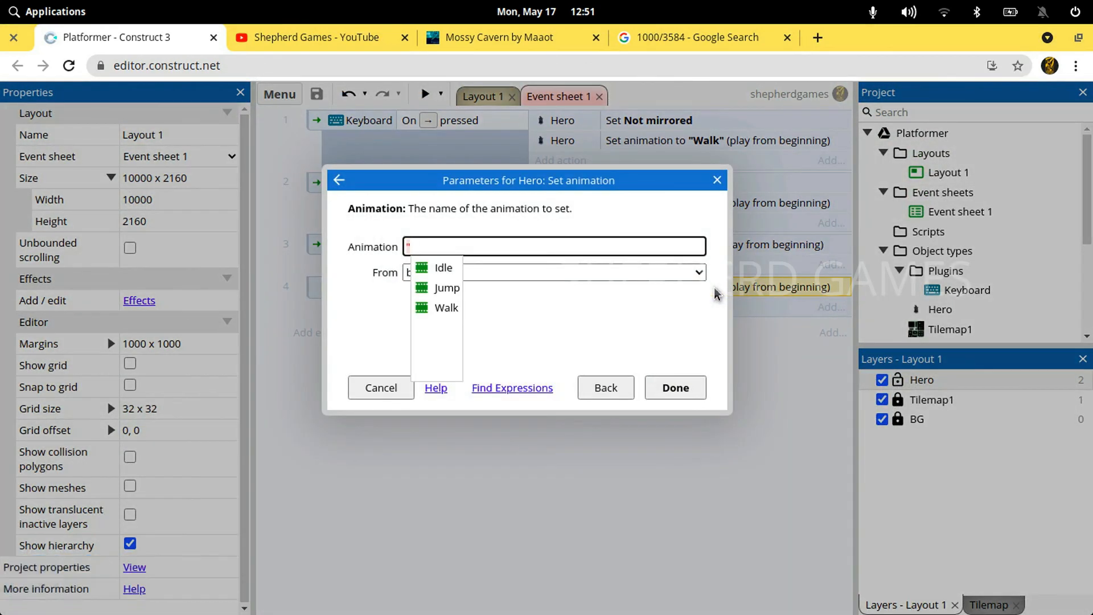
pyautogui.press('Down')
pyautogui.press('Down')
pyautogui.press('Up')
pyautogui.press('Return')
pyautogui.press('Return')
# Preview the layout in a maximized window, walk and jump the Hero in both directions to check the Jump animation, and close it
pyautogui.click(425, 94)
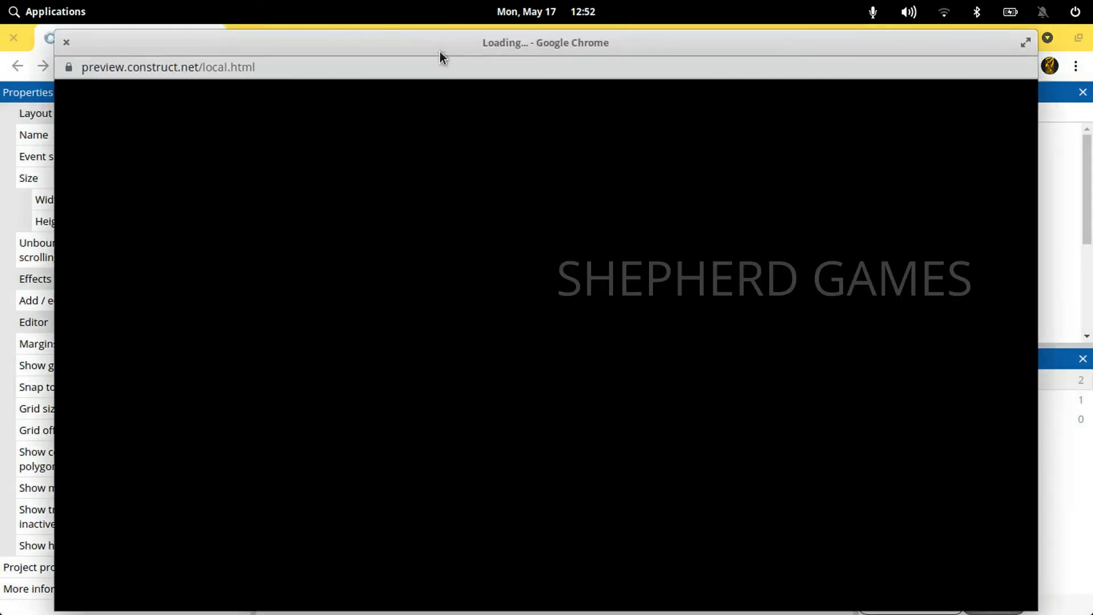
pyautogui.doubleClick(422, 39)
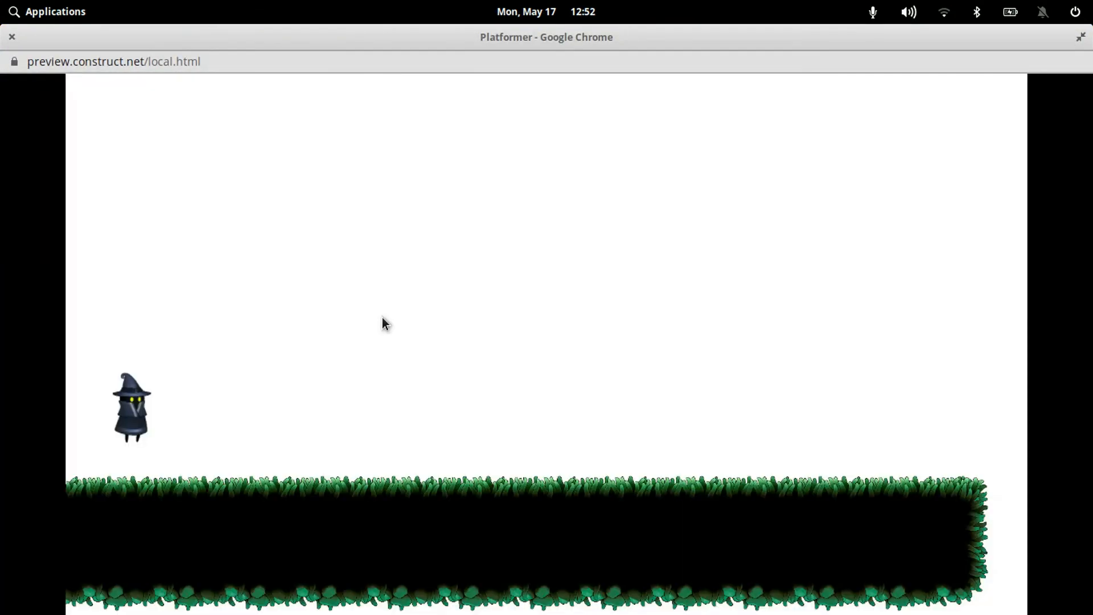
pyautogui.press('Right')
pyautogui.press('Up')
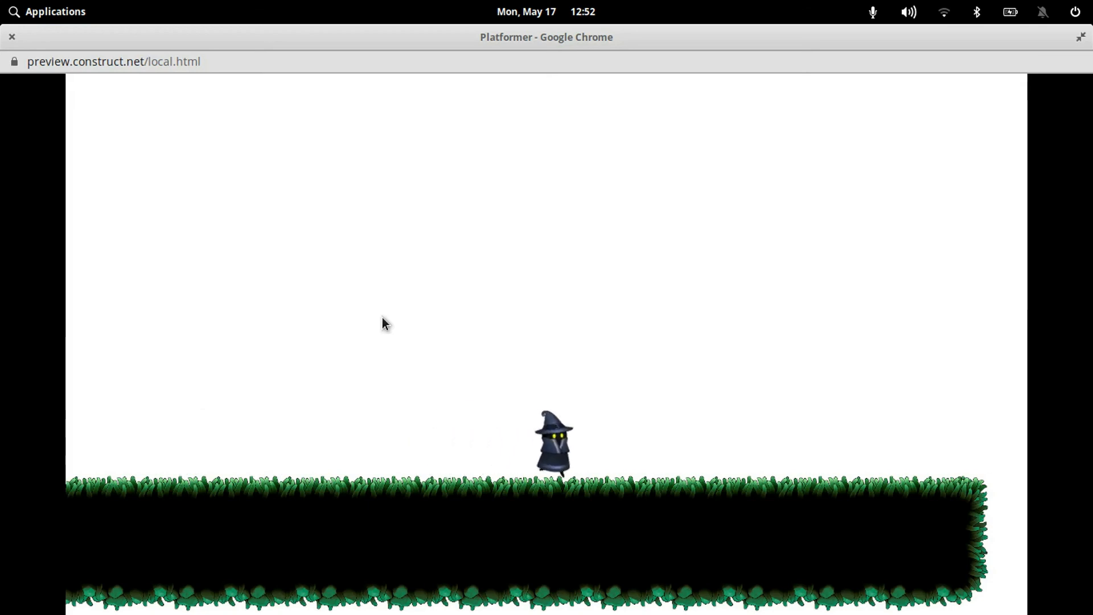
pyautogui.press('Up')
pyautogui.press('Right')
pyautogui.press('Up')
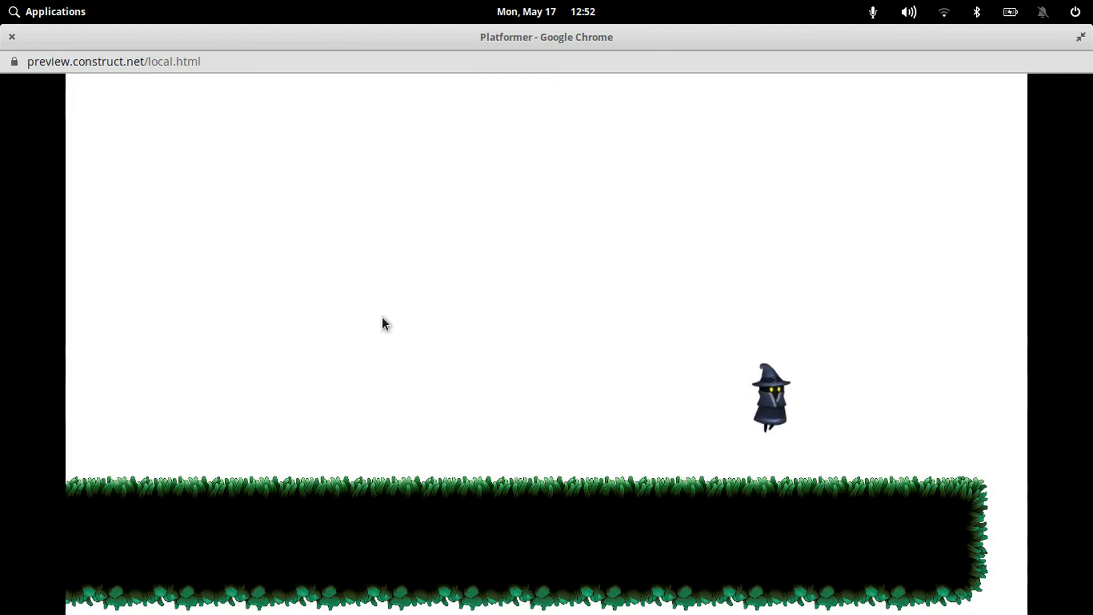
pyautogui.press('Left')
pyautogui.press('Up')
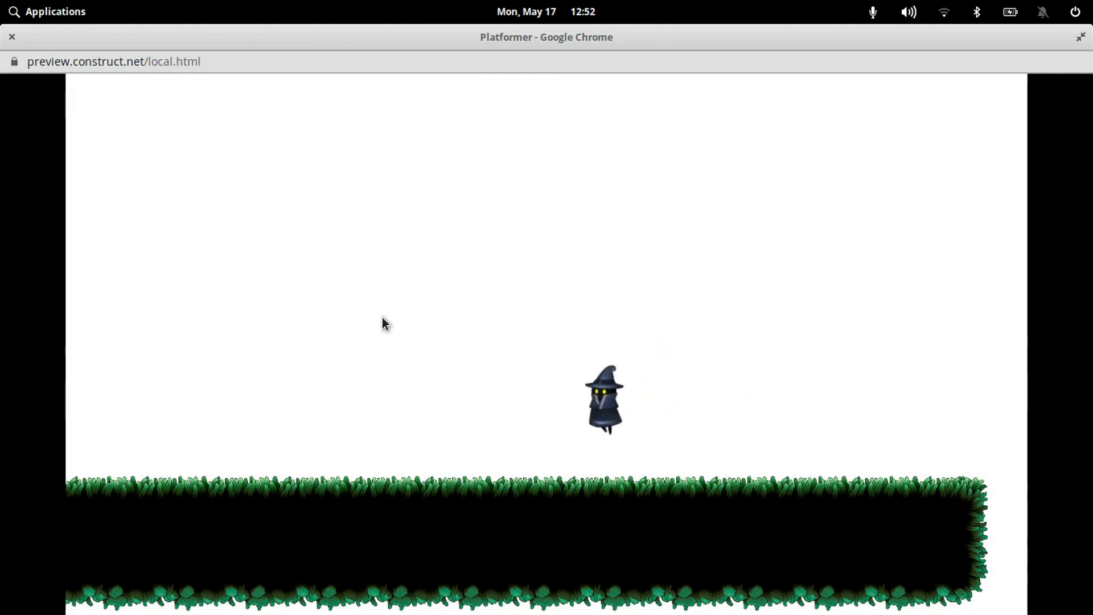
pyautogui.press('Right')
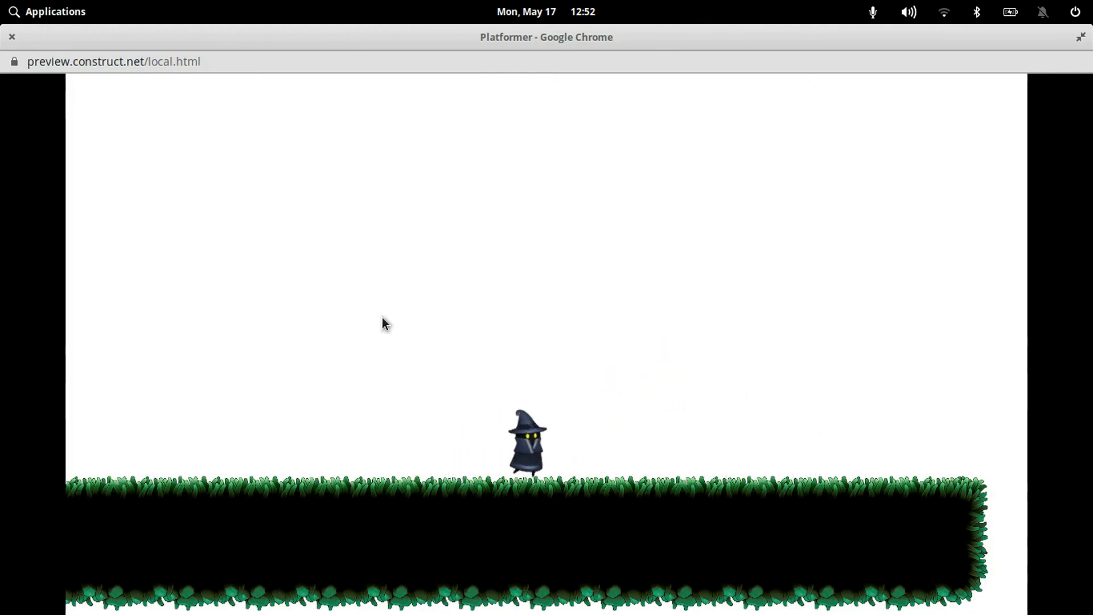
pyautogui.press('Up')
pyautogui.press('Left')
pyautogui.press('Up')
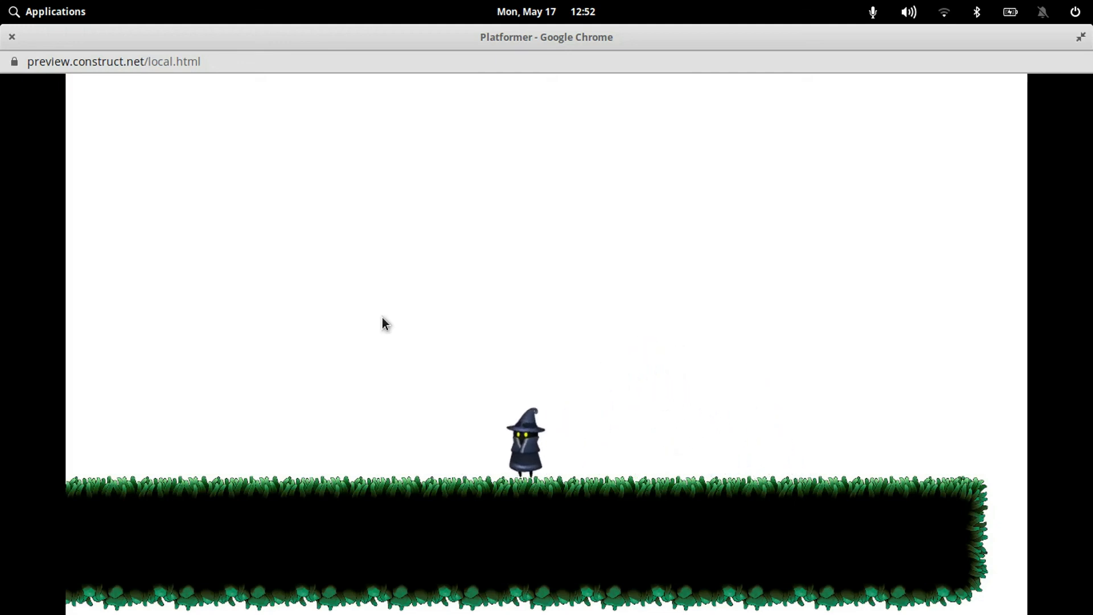
pyautogui.press('Right')
pyautogui.press('Up')
pyautogui.press('Left')
pyautogui.press('Up')
pyautogui.press('Right')
pyautogui.press('Up')
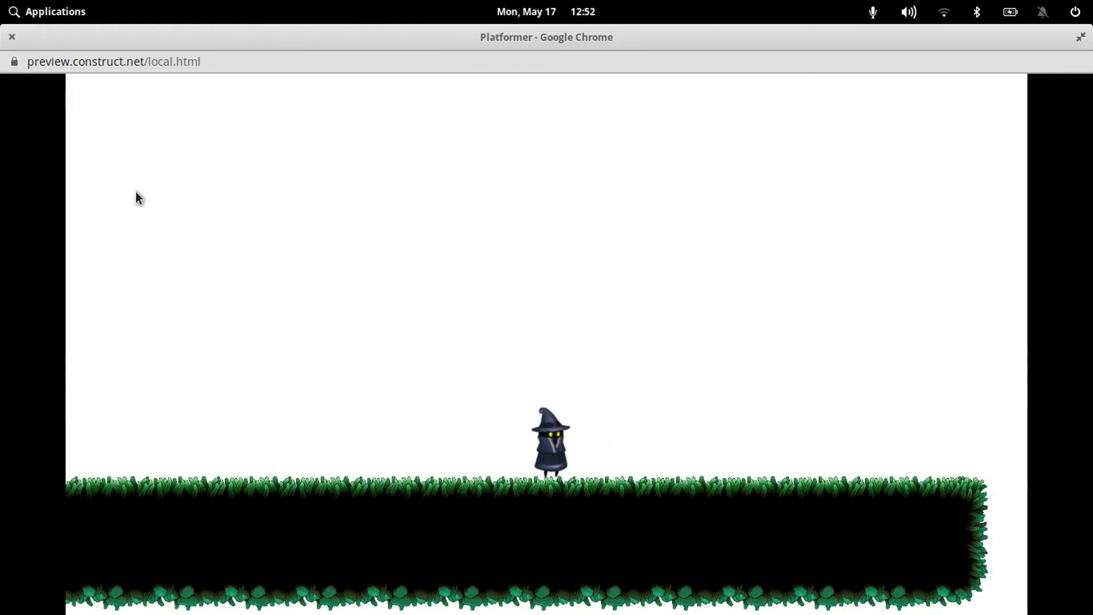
pyautogui.click(12, 37)
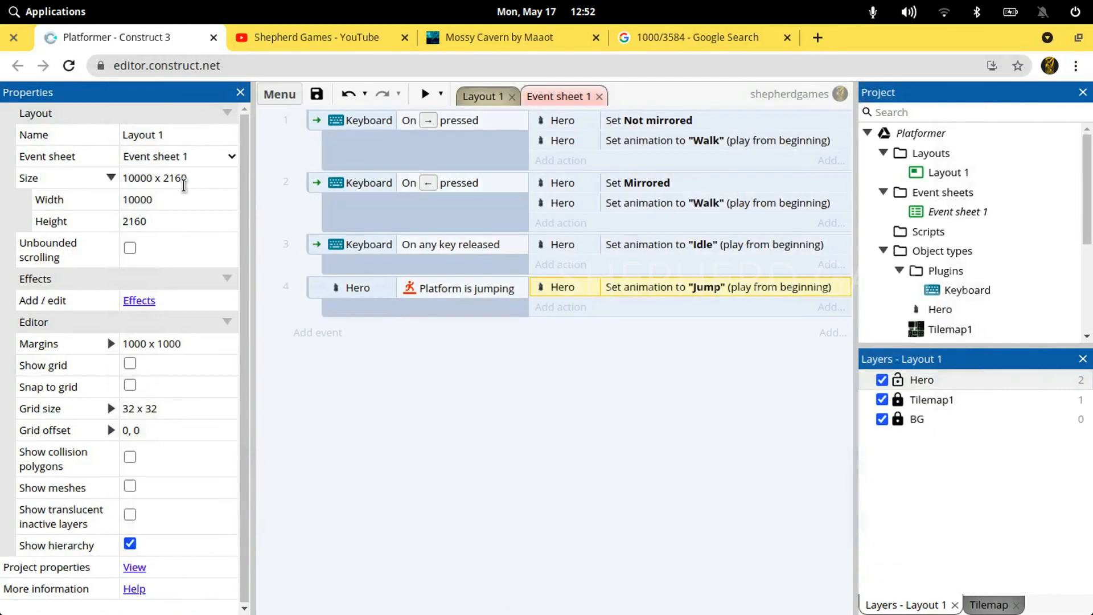
# Return to Layout 1 and switch to the Shepherd Games YouTube channel page to look through its uploads
pyautogui.click(483, 97)
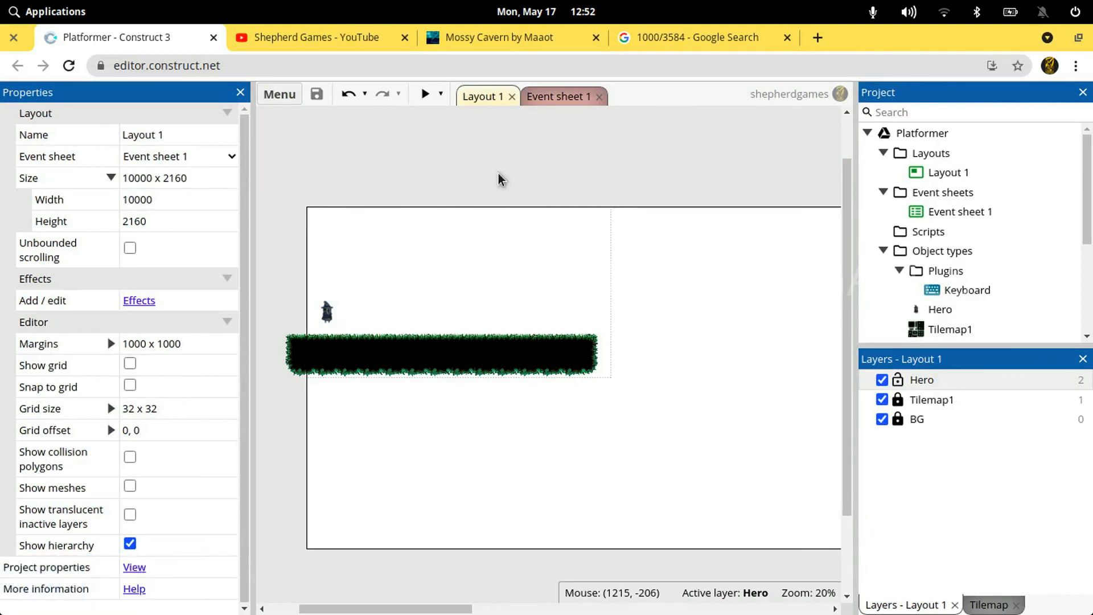
pyautogui.click(340, 45)
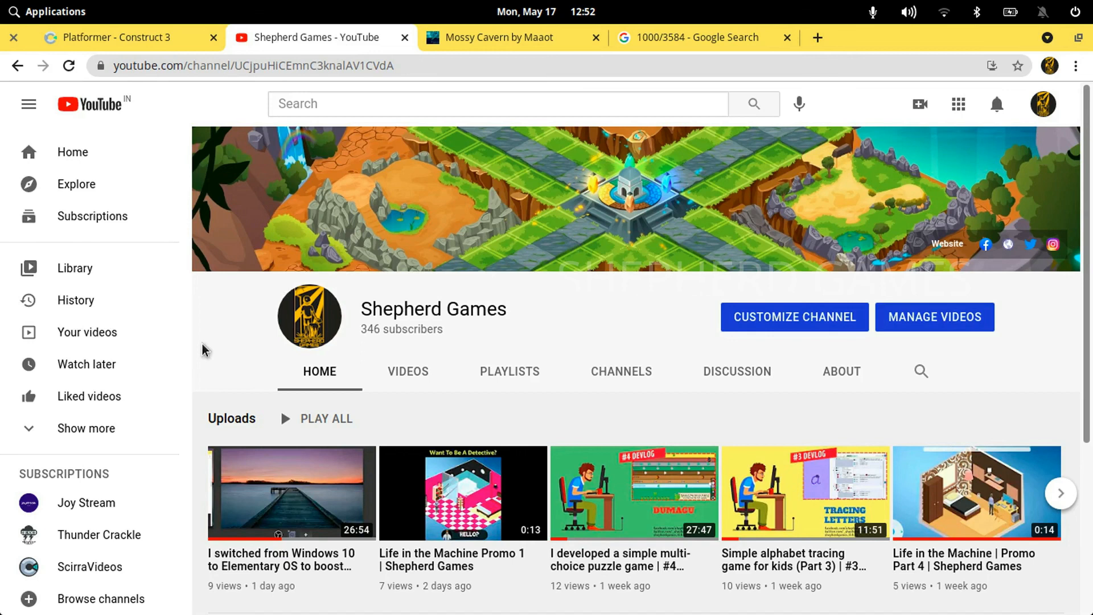
pyautogui.scroll(-1, 203, 350)
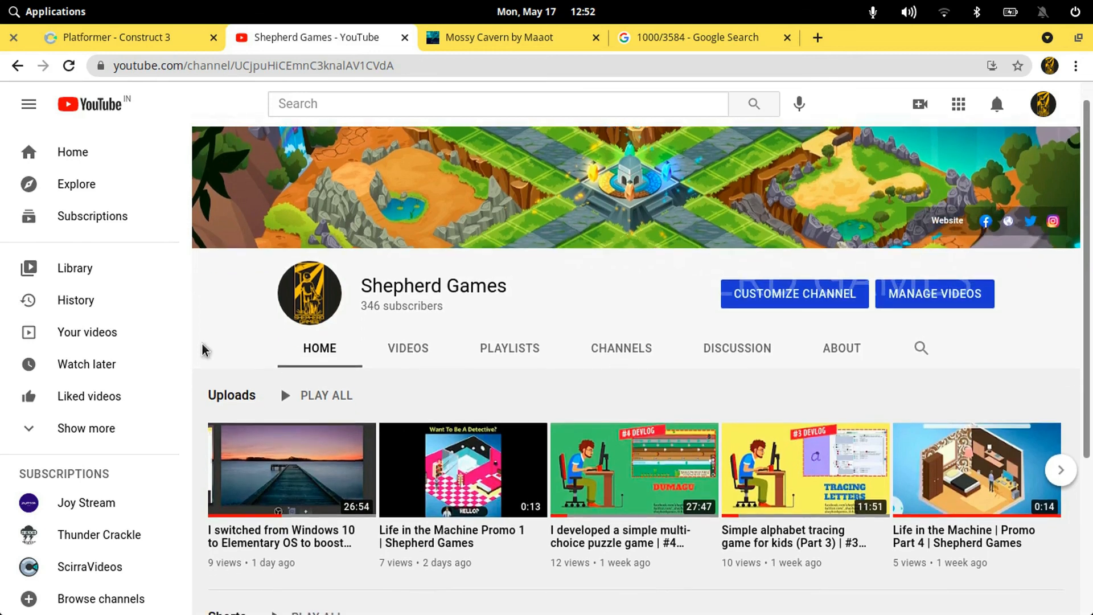